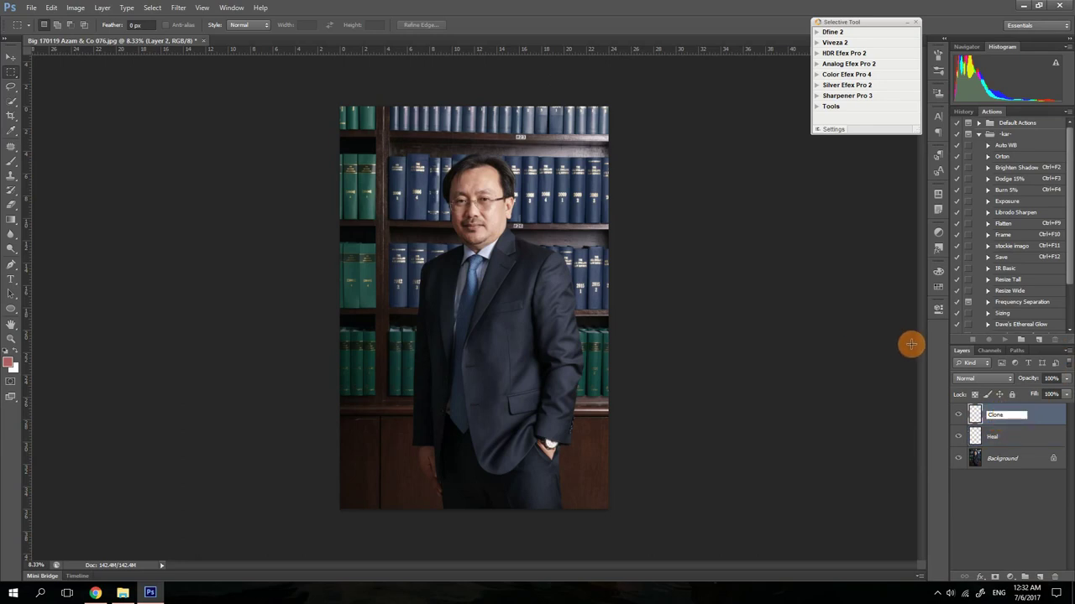
Group the Heal and Clone layers and rename the group as 1
{"action": "left_click", "coordinate": [1007, 439]}
{"action": "left_click", "coordinate": [992, 417], "text": "shift"}
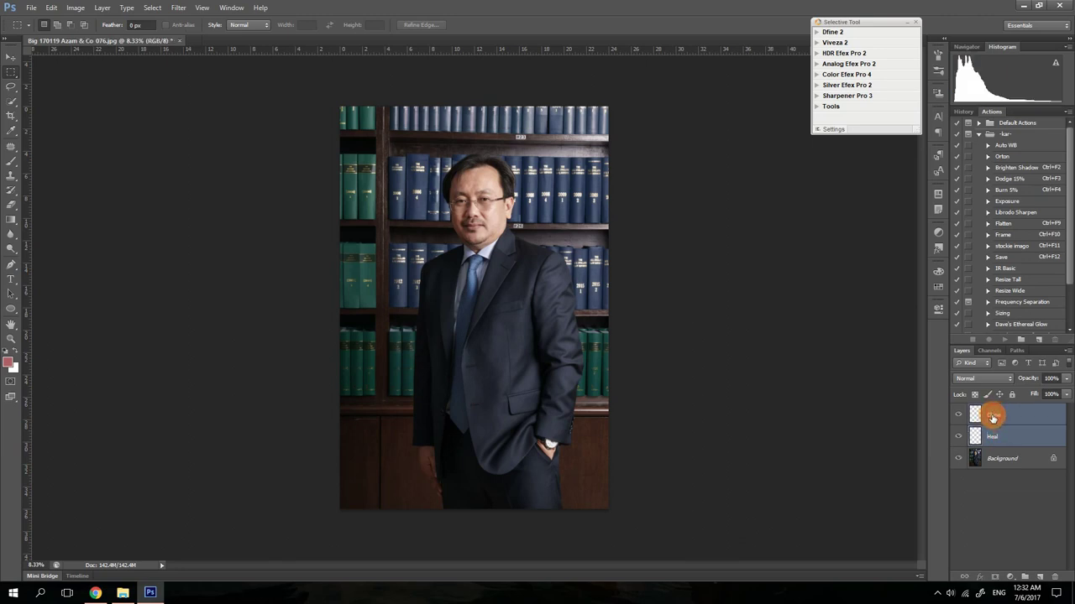
{"action": "key", "text": "ctrl+g"}
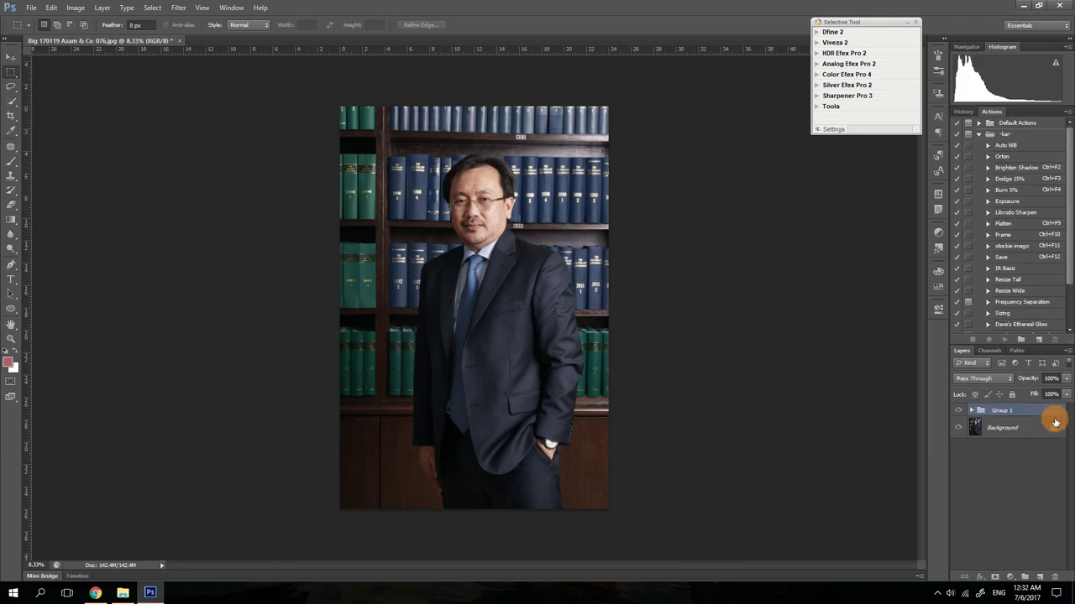
{"action": "double_click", "coordinate": [992, 411]}
{"action": "type", "text": "1"}
{"action": "key", "text": "Return"}
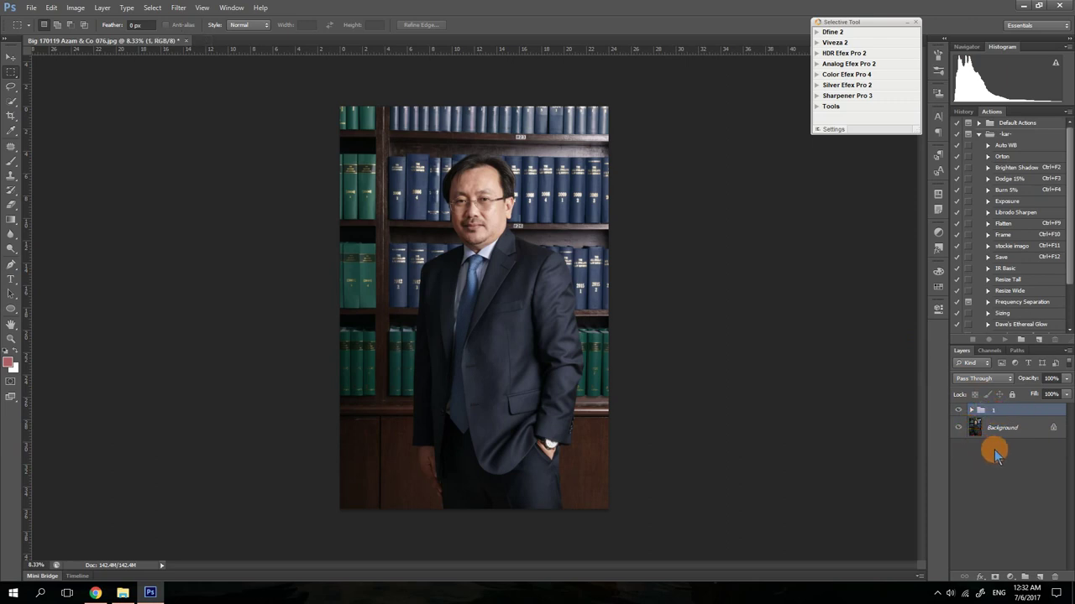
Expand group 1, make the Heal layer active, and switch to the Healing Brush tool
{"action": "left_click", "coordinate": [972, 410]}
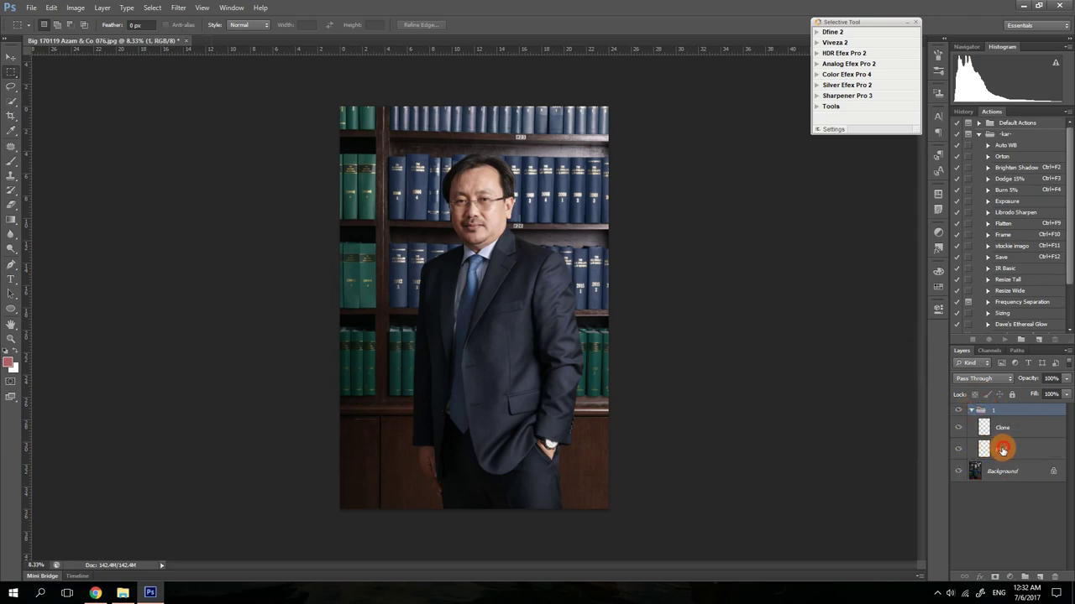
{"action": "left_click", "coordinate": [1000, 454]}
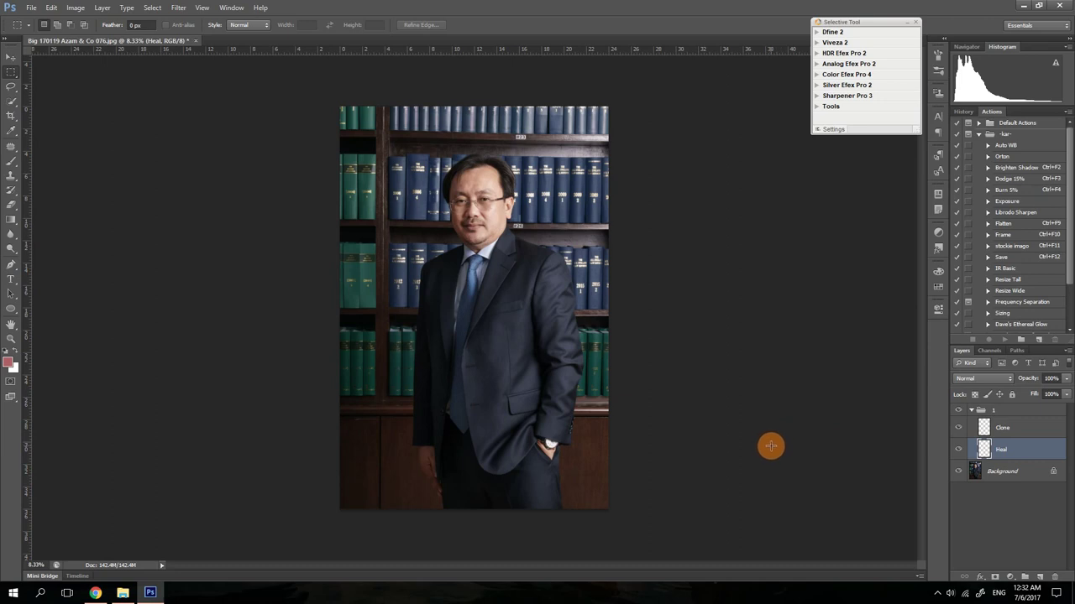
{"action": "key", "text": "j"}
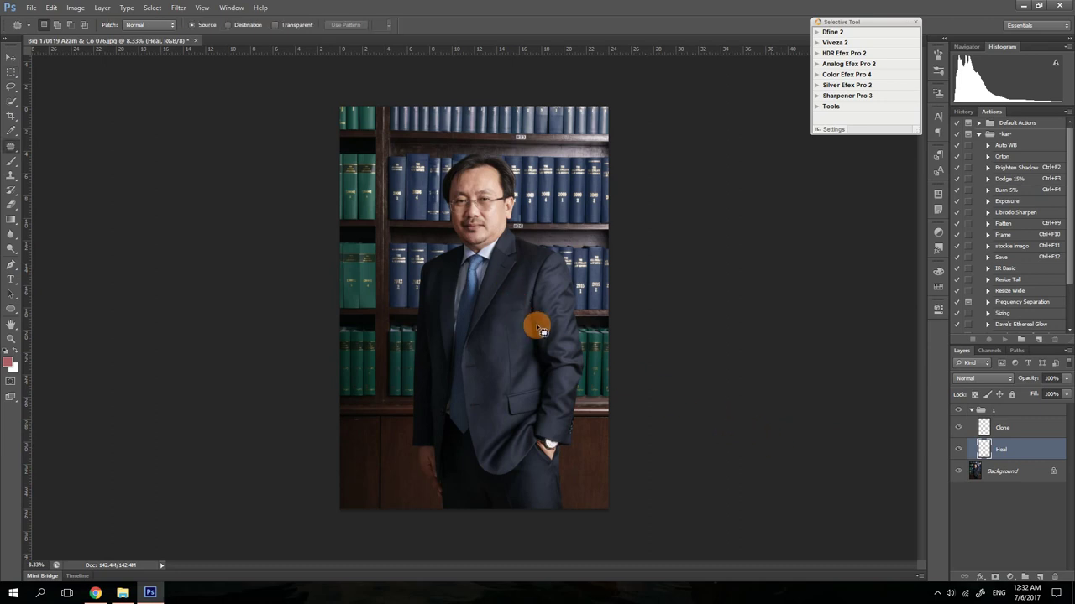
{"action": "key", "text": "shift+j"}
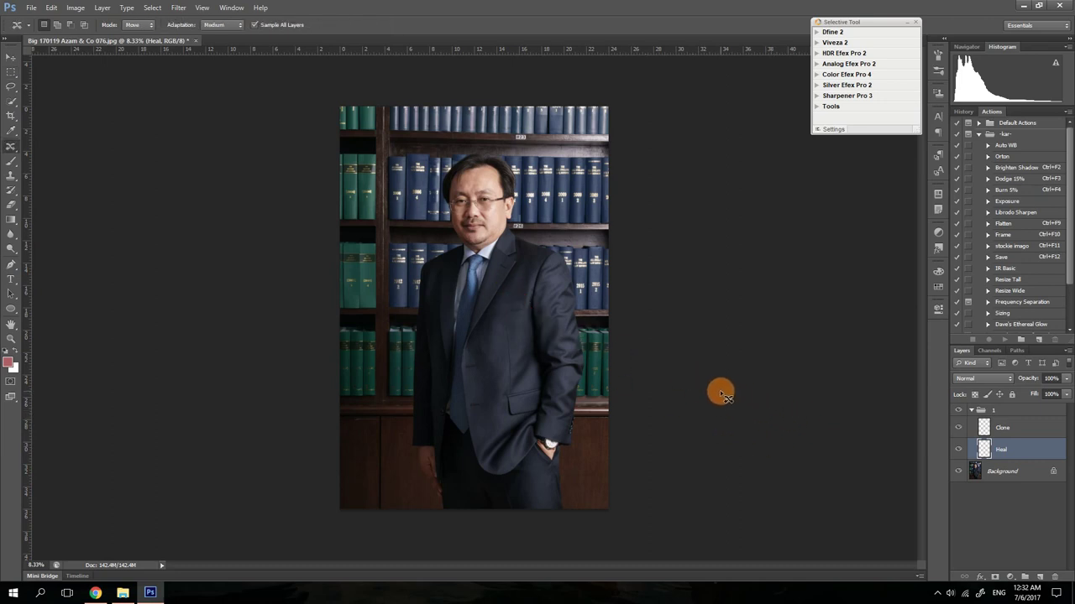
{"action": "key", "text": "shift+j"}
{"action": "key", "text": "shift+j"}
{"action": "key", "text": "shift+j"}
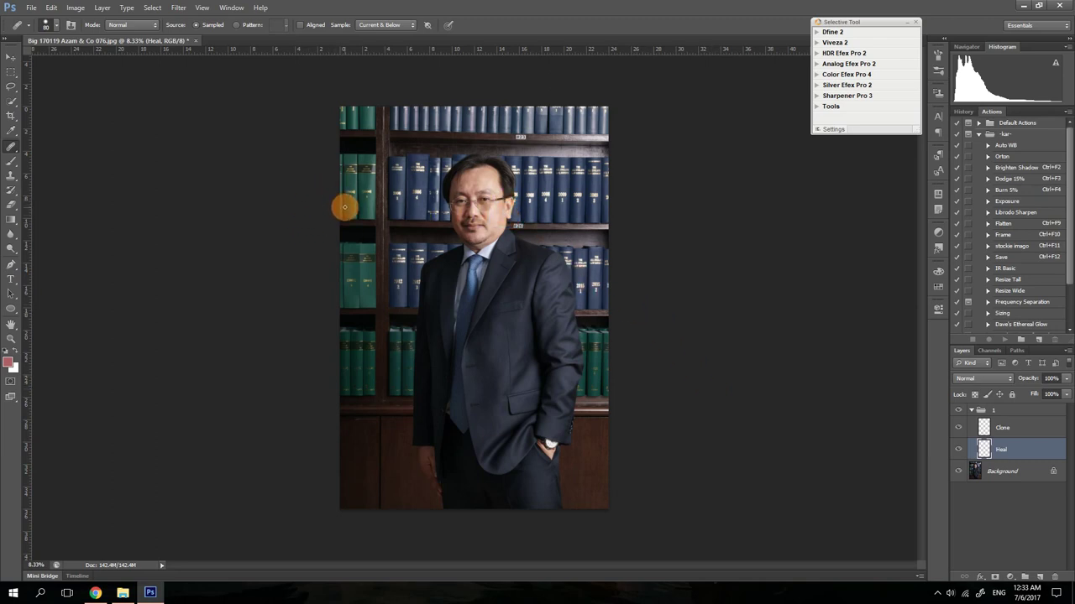
At 100% zoom, heal the mole beside the outer end of the man's left eyebrow
{"action": "key", "text": "h"}
{"action": "left_click", "coordinate": [129, 24]}
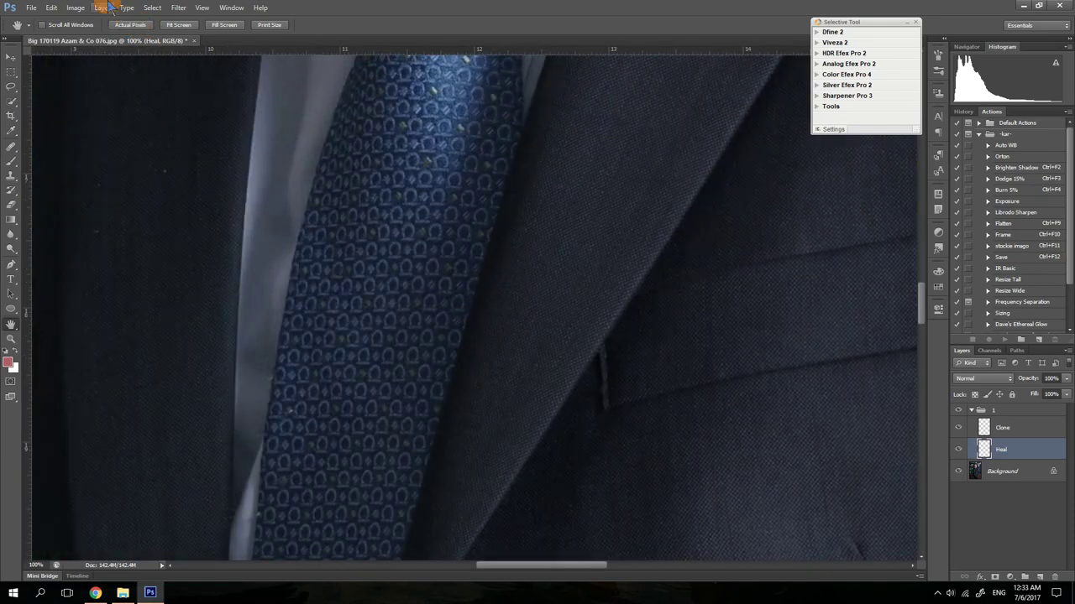
{"action": "left_click_drag", "start_coordinate": [448, 168], "coordinate": [448, 420]}
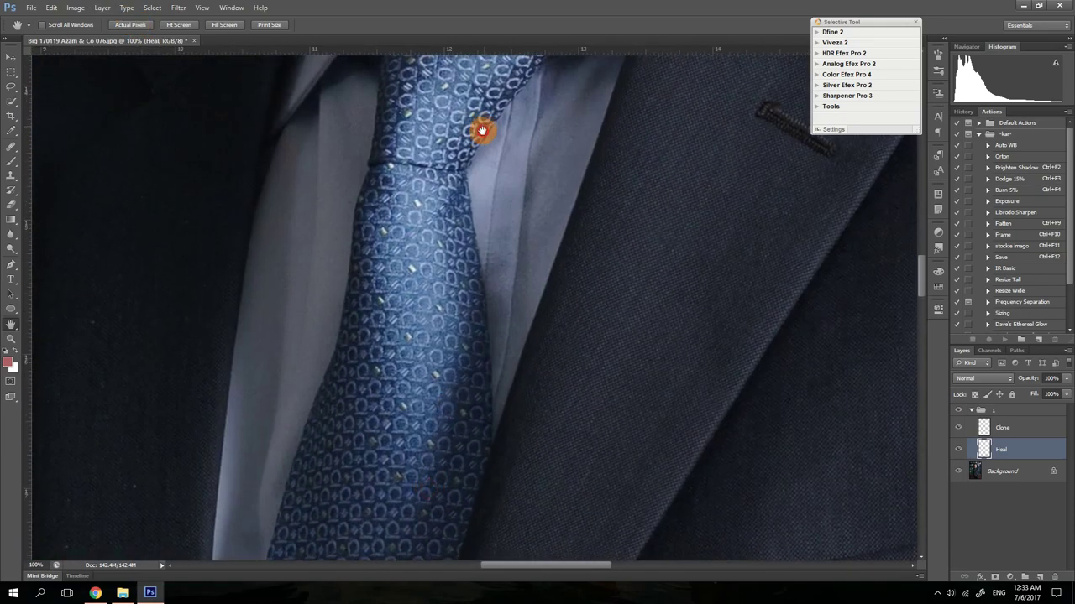
{"action": "left_click_drag", "start_coordinate": [482, 130], "coordinate": [462, 434]}
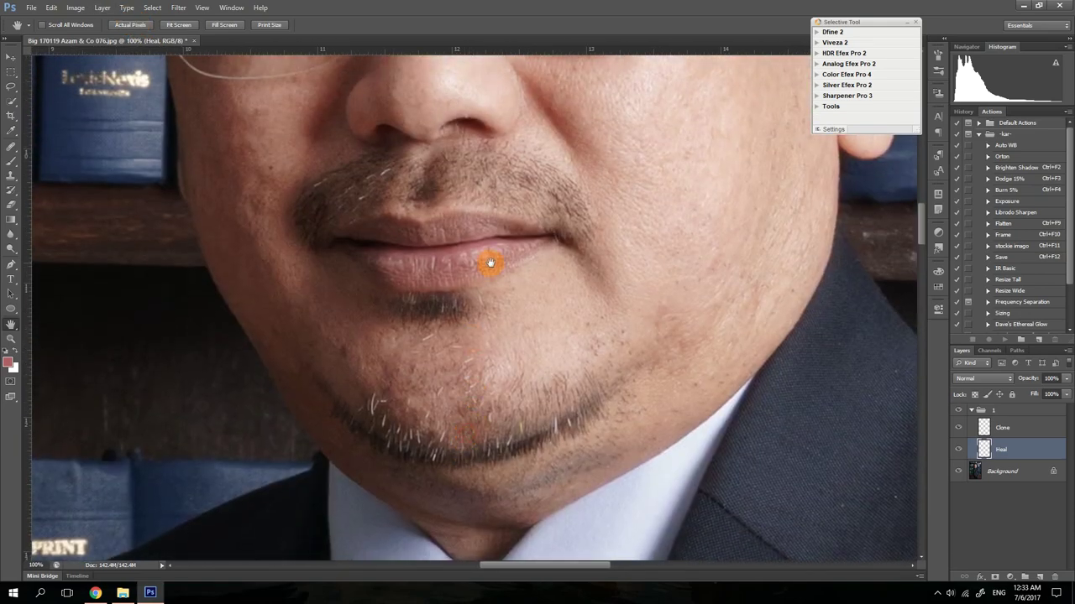
{"action": "left_click_drag", "start_coordinate": [491, 263], "coordinate": [475, 377]}
{"action": "left_click_drag", "start_coordinate": [474, 319], "coordinate": [463, 413]}
{"action": "left_click_drag", "start_coordinate": [494, 356], "coordinate": [495, 418]}
{"action": "left_click_drag", "start_coordinate": [503, 375], "coordinate": [504, 451]}
{"action": "left_click_drag", "start_coordinate": [485, 339], "coordinate": [491, 449]}
{"action": "left_click_drag", "start_coordinate": [489, 391], "coordinate": [492, 400]}
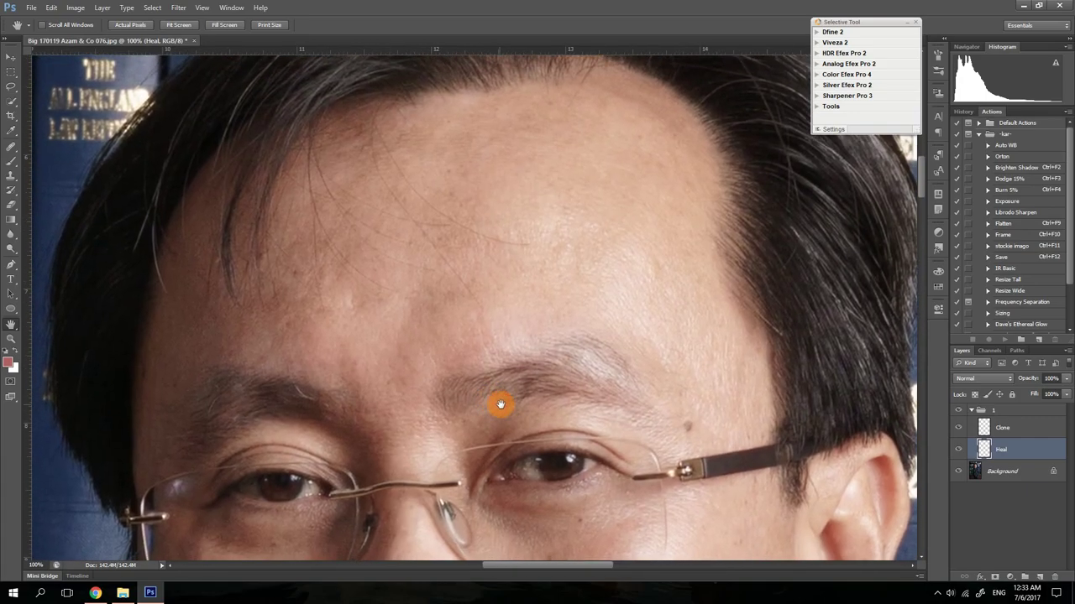
{"action": "key", "text": "j"}
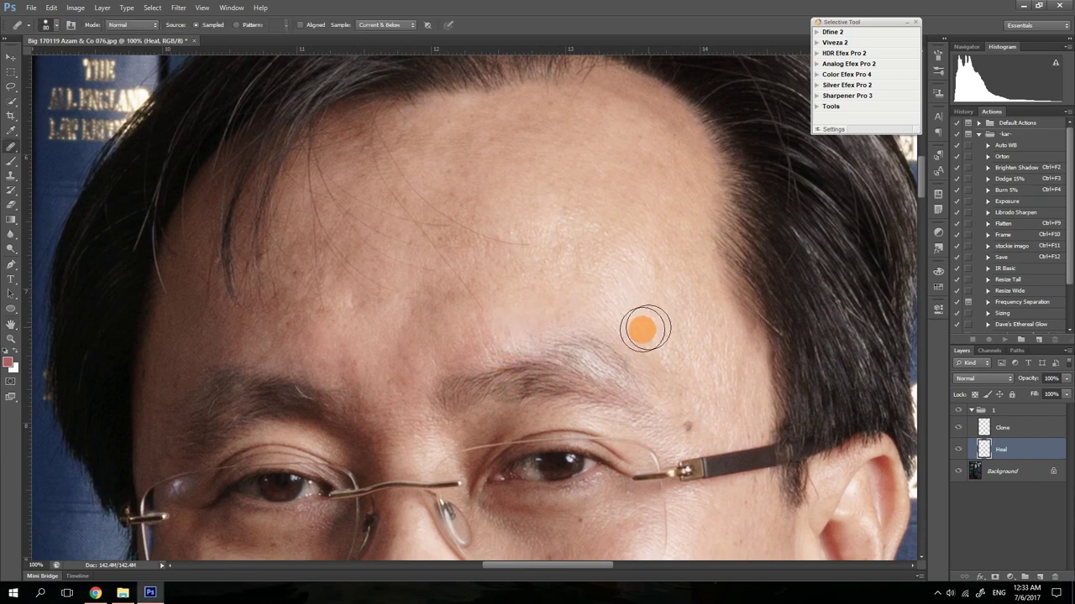
{"action": "left_click_drag", "start_coordinate": [690, 428], "coordinate": [670, 427]}
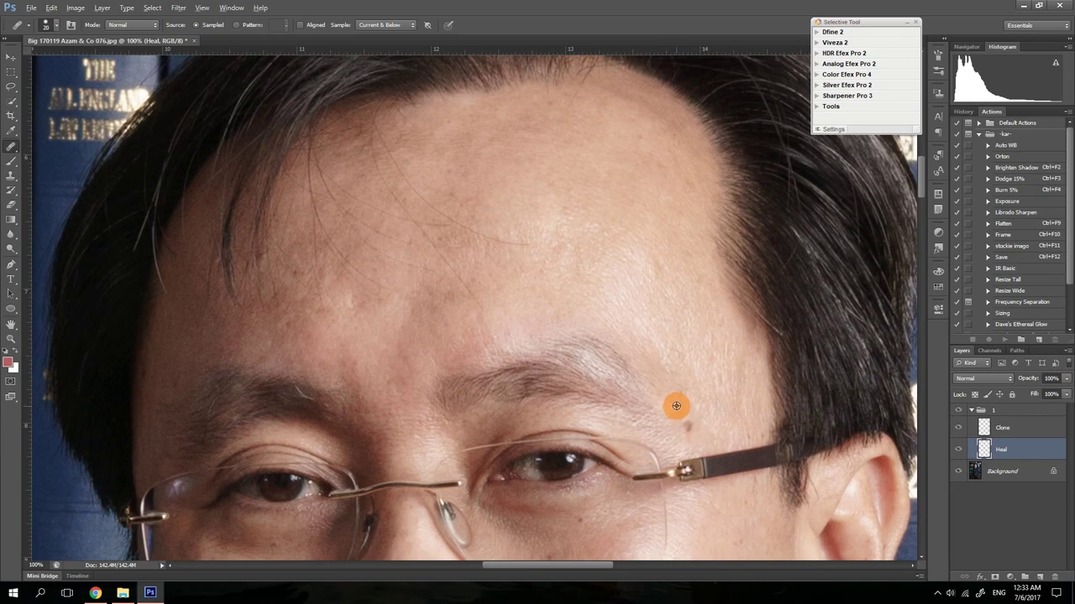
{"action": "left_click", "coordinate": [687, 430]}
Heal the dark spots under the man's left eye and on the skin in front of his left ear
{"action": "left_click_drag", "start_coordinate": [683, 406], "coordinate": [628, 293]}
{"action": "left_click", "coordinate": [528, 418]}
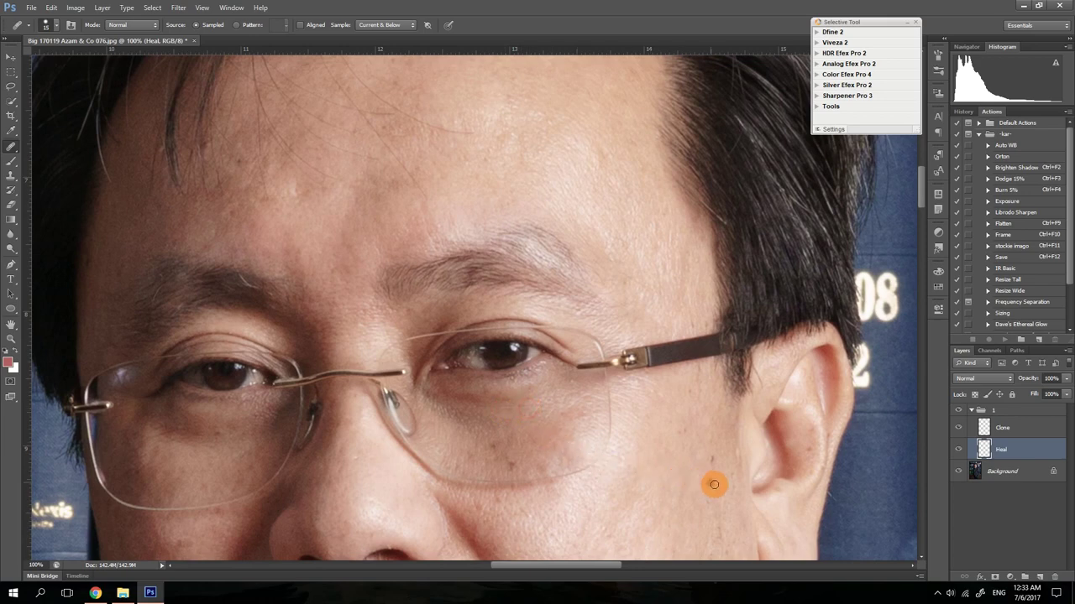
{"action": "mouse_move", "coordinate": [715, 479]}
{"action": "left_mouse_down"}
{"action": "mouse_move", "coordinate": [711, 453]}
{"action": "mouse_move", "coordinate": [737, 478]}
{"action": "mouse_move", "coordinate": [796, 439]}
{"action": "mouse_move", "coordinate": [807, 445]}
{"action": "left_mouse_up"}
{"action": "left_click", "coordinate": [527, 429]}
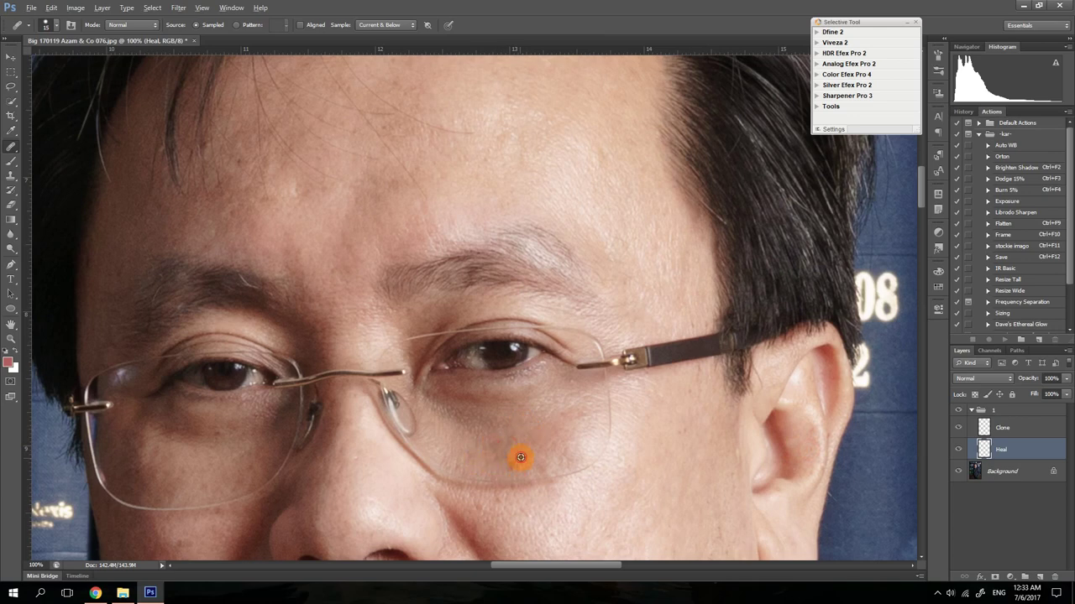
{"action": "left_click", "coordinate": [505, 463]}
{"action": "left_click", "coordinate": [516, 506]}
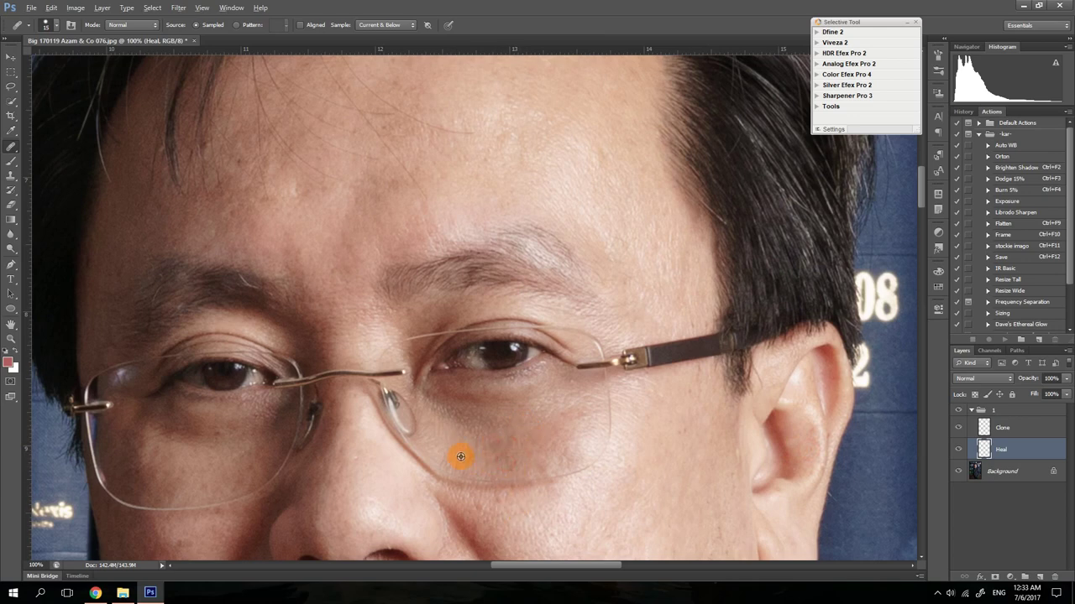
{"action": "mouse_move", "coordinate": [460, 457]}
{"action": "left_mouse_down"}
{"action": "mouse_move", "coordinate": [526, 518]}
{"action": "mouse_move", "coordinate": [579, 496]}
{"action": "mouse_move", "coordinate": [607, 502]}
{"action": "mouse_move", "coordinate": [587, 391]}
{"action": "left_mouse_up"}
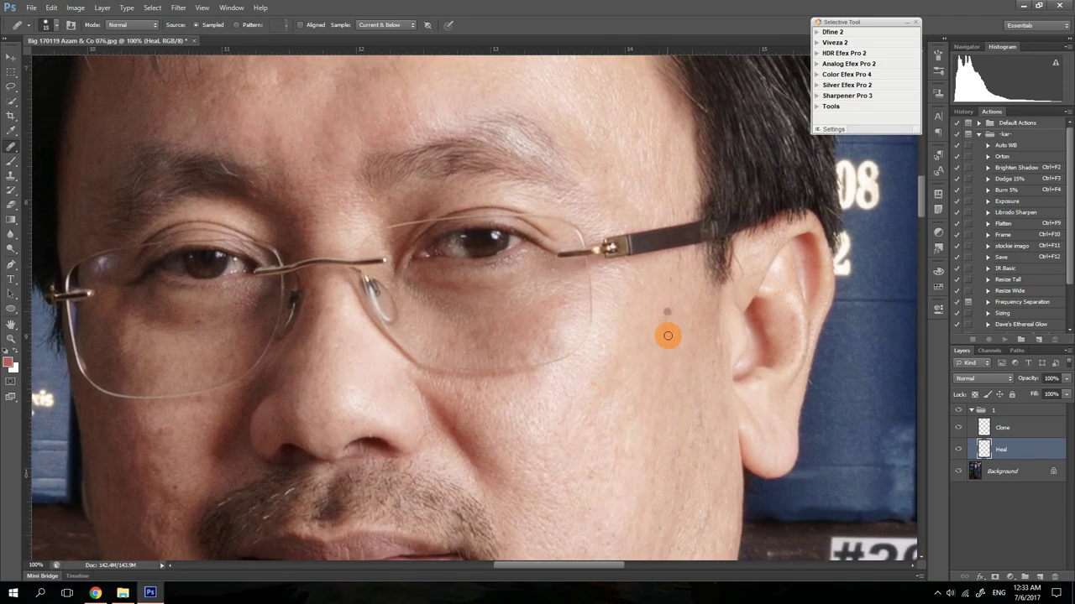
Heal the blemishes on the man's left cheek and down toward the jaw, sampling clean skin nearby
{"action": "left_click", "coordinate": [588, 478]}
{"action": "mouse_move", "coordinate": [594, 473]}
{"action": "left_mouse_down"}
{"action": "mouse_move", "coordinate": [586, 479]}
{"action": "mouse_move", "coordinate": [509, 339]}
{"action": "left_mouse_up"}
{"action": "left_click_drag", "start_coordinate": [525, 403], "coordinate": [526, 360]}
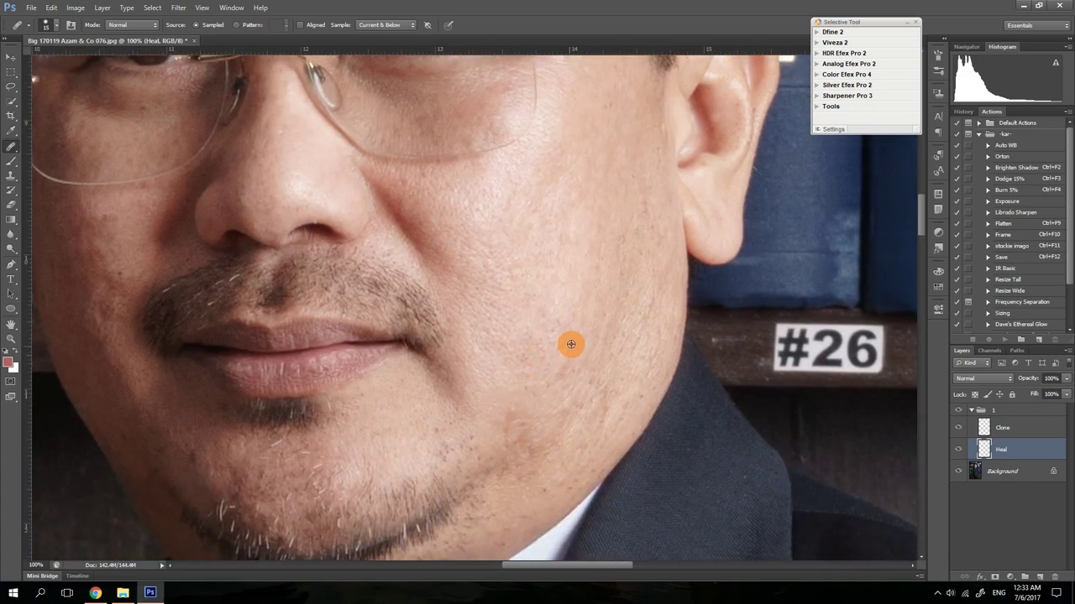
{"action": "left_click", "coordinate": [552, 347], "text": "alt"}
{"action": "left_click", "coordinate": [554, 376]}
{"action": "left_click", "coordinate": [568, 364]}
Heal the blemishes along the man's right jaw and up his right cheek with sampled clean skin
{"action": "left_click_drag", "start_coordinate": [389, 439], "coordinate": [600, 400]}
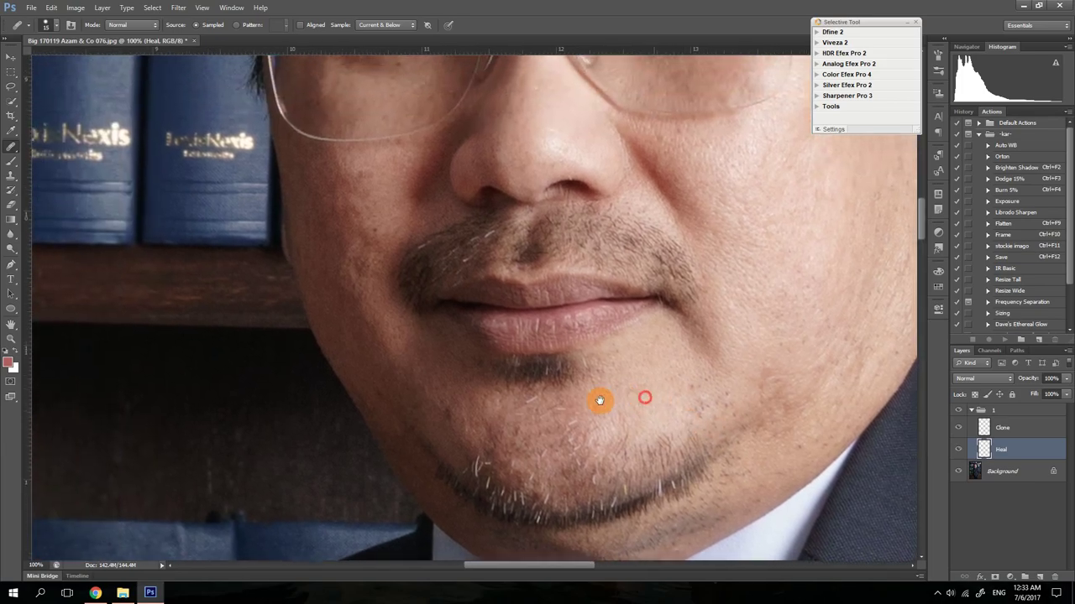
{"action": "left_click", "coordinate": [436, 395], "text": "alt"}
{"action": "mouse_move", "coordinate": [445, 418]}
{"action": "left_mouse_down"}
{"action": "mouse_move", "coordinate": [449, 408]}
{"action": "mouse_move", "coordinate": [487, 471]}
{"action": "mouse_move", "coordinate": [492, 403]}
{"action": "mouse_move", "coordinate": [562, 539]}
{"action": "left_mouse_up"}
{"action": "mouse_move", "coordinate": [449, 357]}
{"action": "left_mouse_down"}
{"action": "mouse_move", "coordinate": [452, 377]}
{"action": "mouse_move", "coordinate": [479, 350]}
{"action": "mouse_move", "coordinate": [518, 463]}
{"action": "left_mouse_up"}
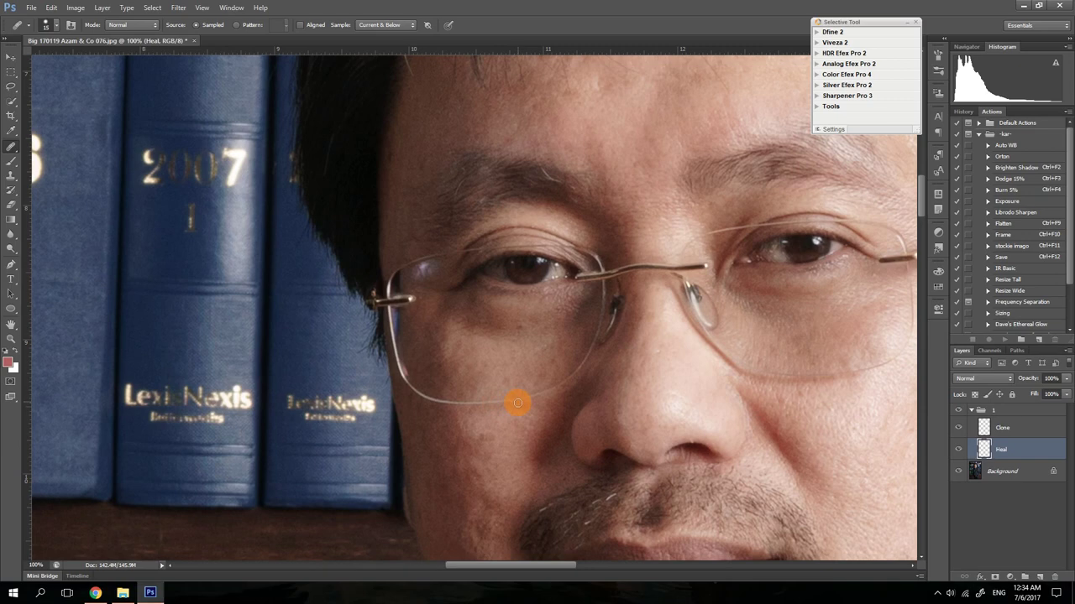
{"action": "mouse_move", "coordinate": [523, 405]}
{"action": "left_mouse_down"}
{"action": "mouse_move", "coordinate": [590, 442]}
{"action": "mouse_move", "coordinate": [463, 465]}
{"action": "mouse_move", "coordinate": [502, 442]}
{"action": "mouse_move", "coordinate": [485, 444]}
{"action": "mouse_move", "coordinate": [485, 433]}
{"action": "mouse_move", "coordinate": [487, 480]}
{"action": "mouse_move", "coordinate": [470, 371]}
{"action": "mouse_move", "coordinate": [436, 477]}
{"action": "left_mouse_up"}
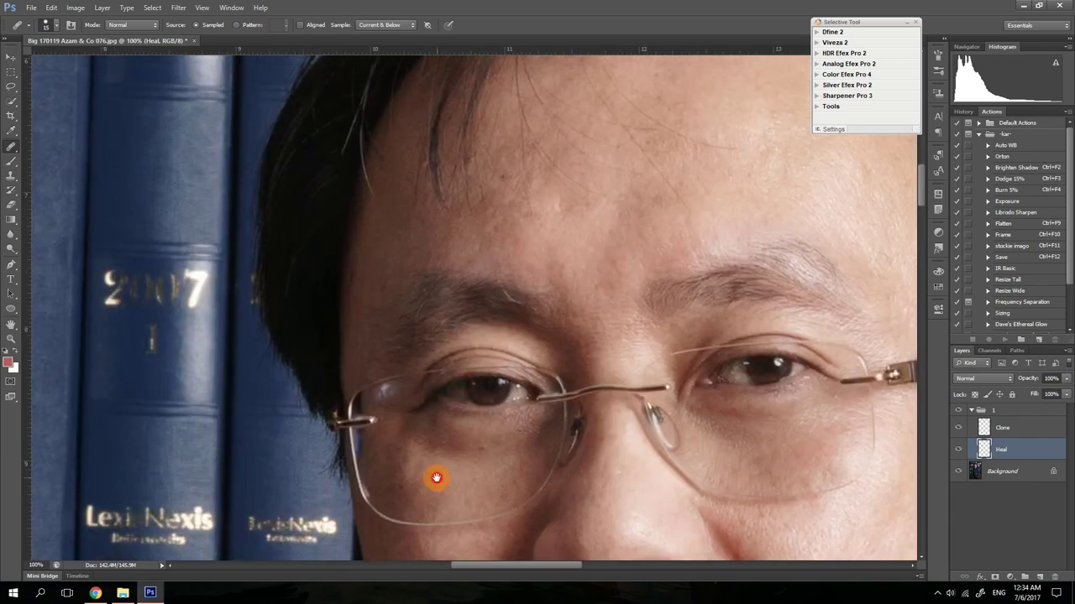
Heal the spots under the man's right eye, around his right eyebrow and on the forehead above it
{"action": "left_click", "coordinate": [496, 450]}
{"action": "mouse_move", "coordinate": [497, 447]}
{"action": "left_mouse_down"}
{"action": "mouse_move", "coordinate": [482, 448]}
{"action": "mouse_move", "coordinate": [484, 470]}
{"action": "mouse_move", "coordinate": [442, 470]}
{"action": "left_mouse_up"}
{"action": "left_click", "coordinate": [484, 329]}
{"action": "left_click", "coordinate": [530, 170]}
{"action": "left_click_drag", "start_coordinate": [509, 190], "coordinate": [512, 194]}
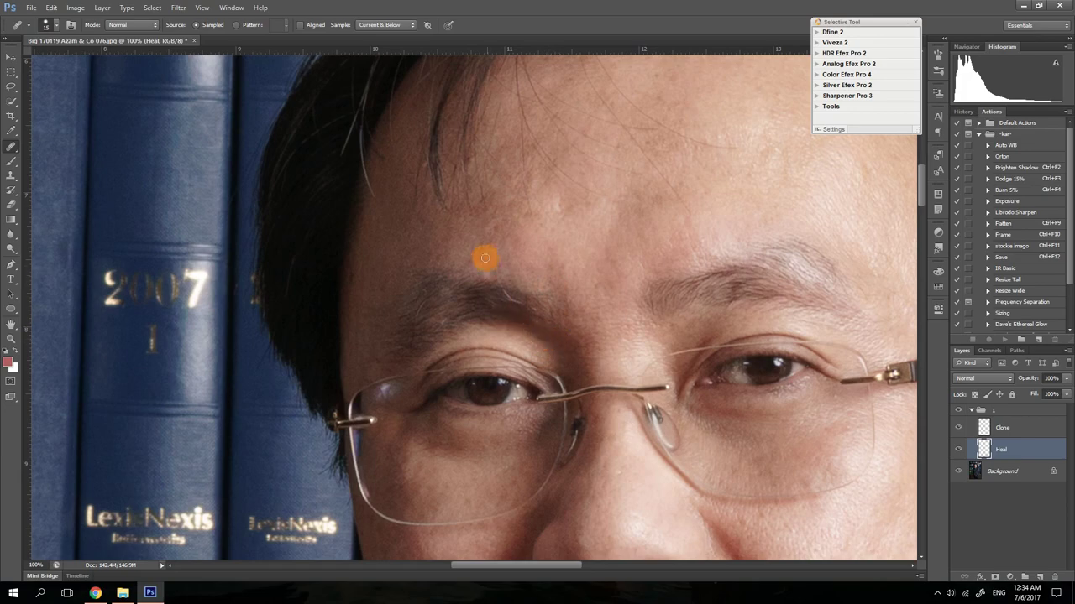
Try to heal the reflection at the upper outer corner of the eyeglass lens over his right eye
{"action": "left_click_drag", "start_coordinate": [560, 261], "coordinate": [609, 399]}
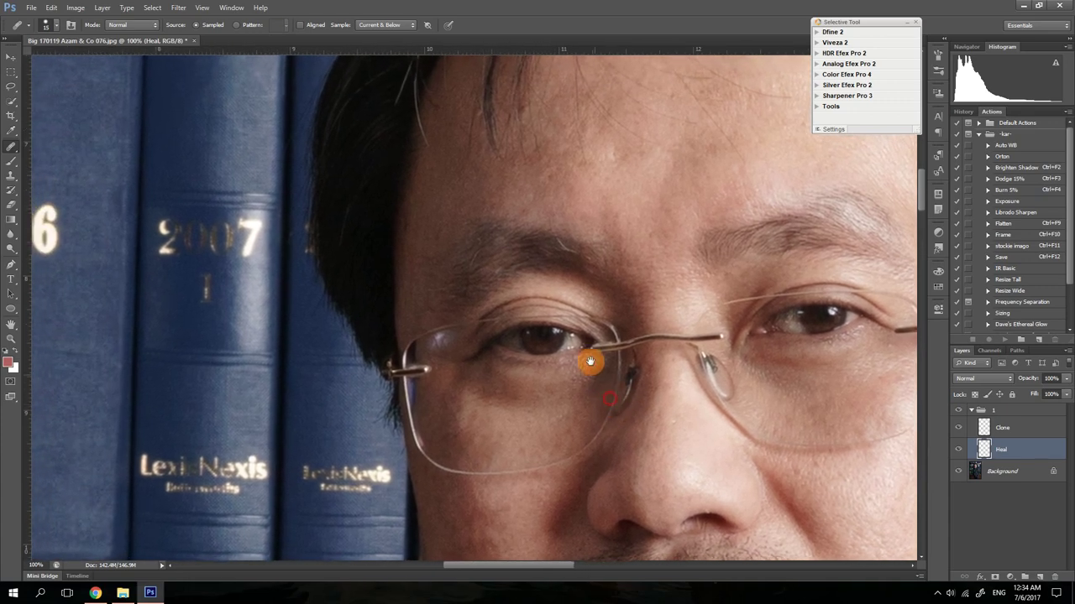
{"action": "left_click", "coordinate": [466, 324], "text": "alt"}
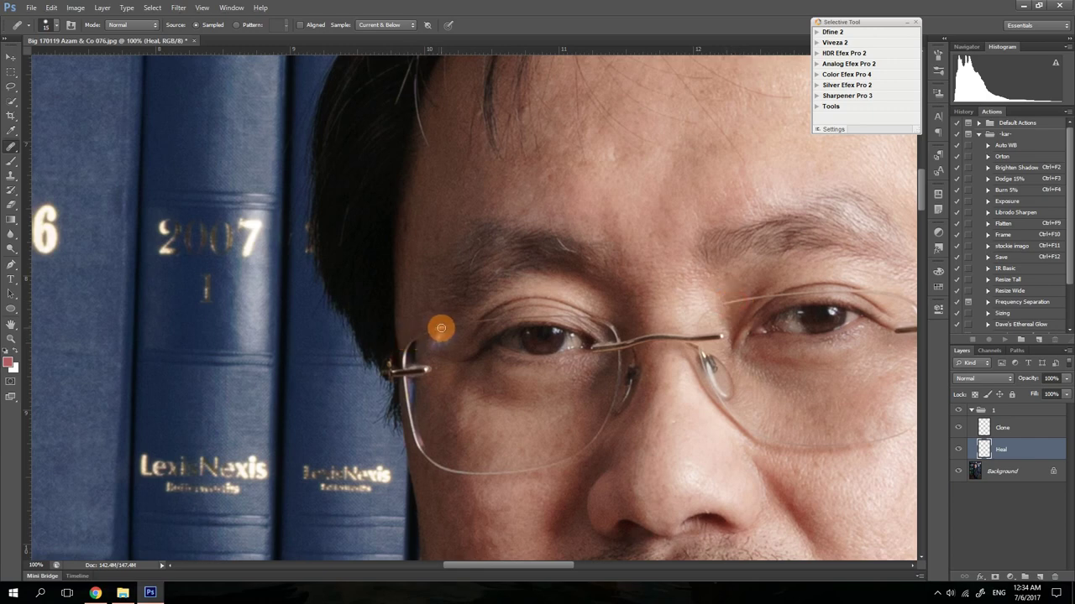
{"action": "mouse_move", "coordinate": [444, 329]}
{"action": "left_mouse_down"}
{"action": "mouse_move", "coordinate": [426, 331]}
{"action": "mouse_move", "coordinate": [450, 338]}
{"action": "mouse_move", "coordinate": [432, 343]}
{"action": "mouse_move", "coordinate": [451, 356]}
{"action": "left_mouse_up"}
Heal the uneven patches on the cheek behind the eyeglass lens below his right eye
{"action": "left_click", "coordinate": [497, 433]}
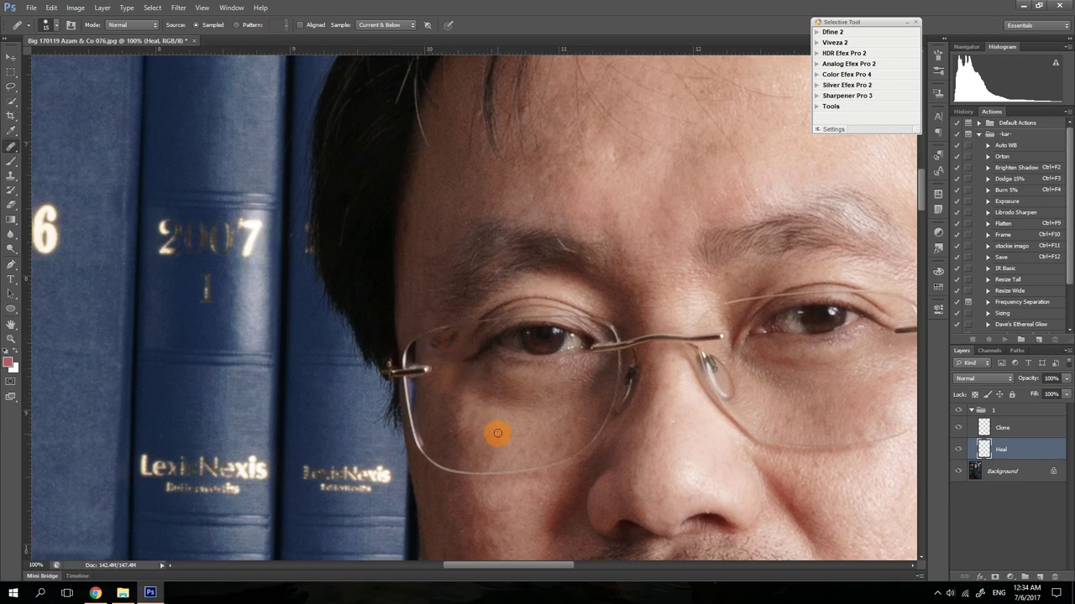
{"action": "left_click_drag", "start_coordinate": [488, 428], "coordinate": [477, 427]}
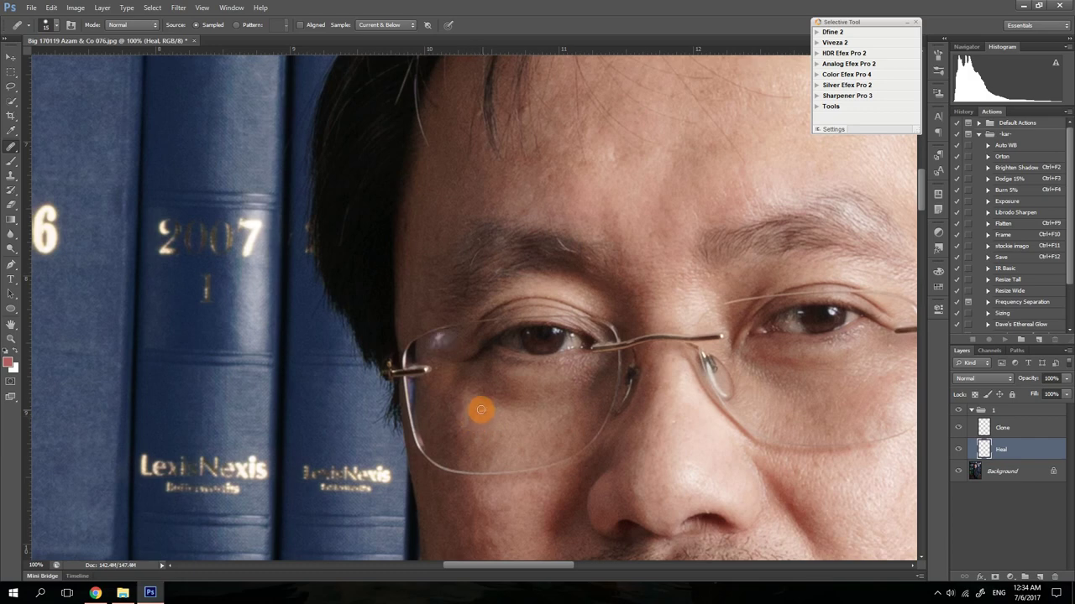
{"action": "left_click_drag", "start_coordinate": [476, 401], "coordinate": [534, 454]}
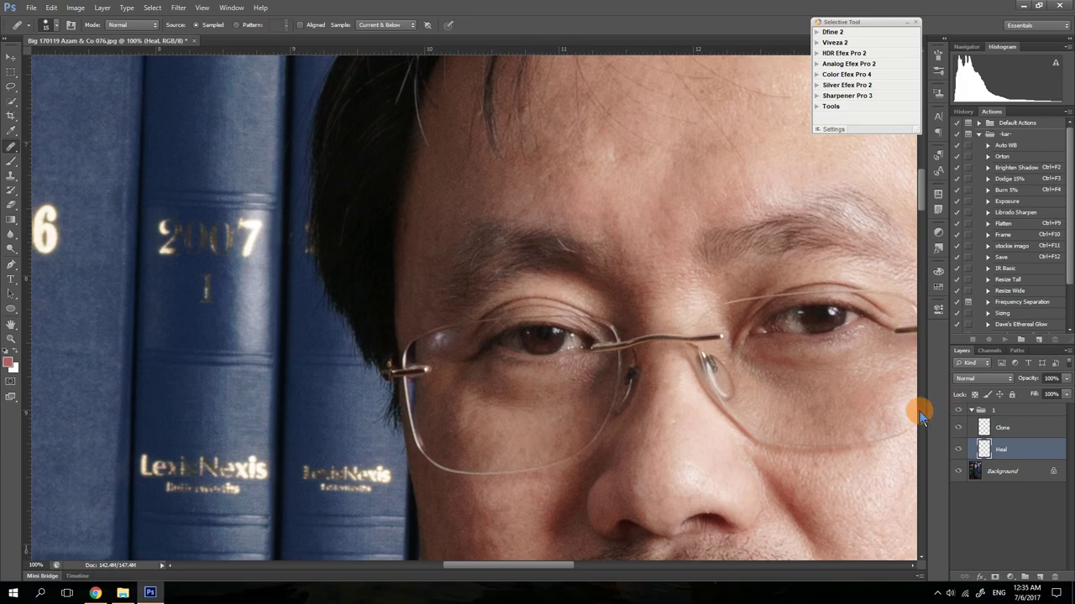
{"action": "left_click", "coordinate": [697, 396]}
{"action": "mouse_move", "coordinate": [760, 403]}
{"action": "left_mouse_down"}
{"action": "mouse_move", "coordinate": [599, 360]}
{"action": "mouse_move", "coordinate": [710, 456]}
{"action": "left_mouse_up"}
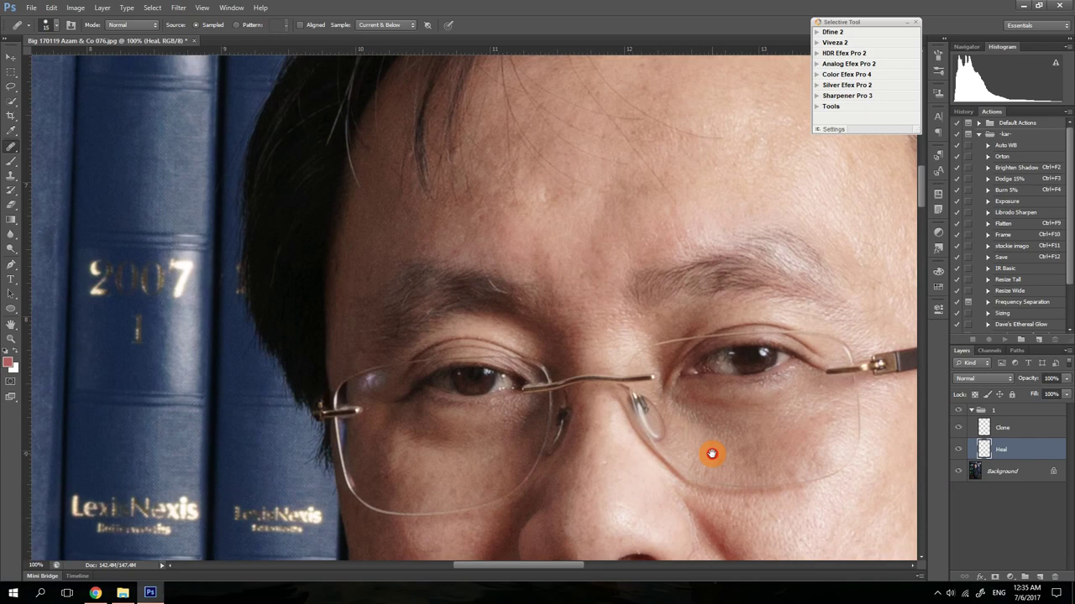
On the Clone layer, configure the Clone Stamp with Current & Below sampling and 5% flow, and adjust the brush hardness
{"action": "left_click", "coordinate": [993, 431]}
{"action": "key", "text": "s"}
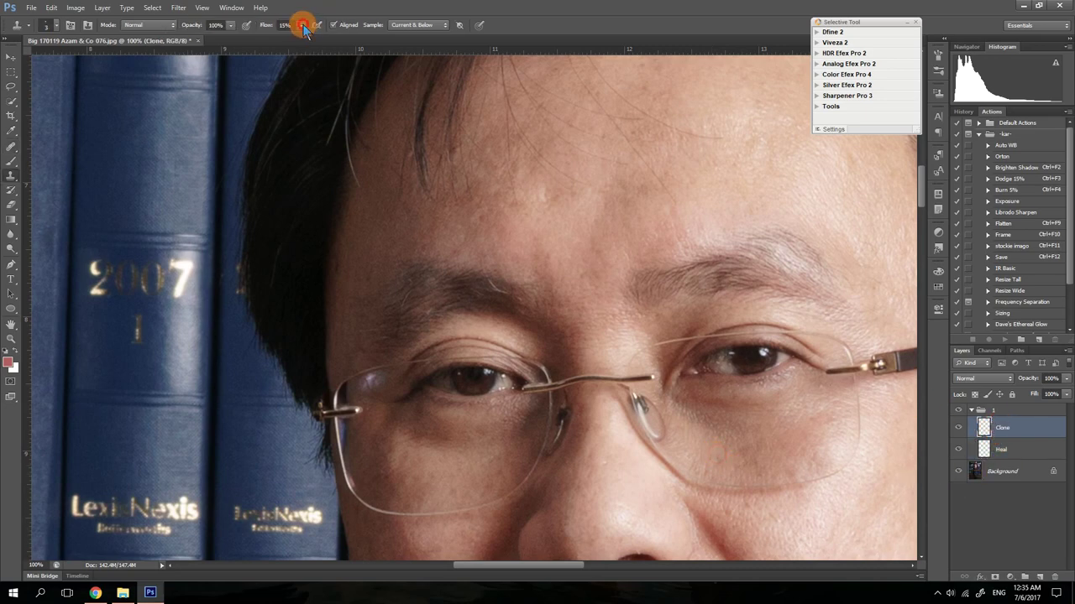
{"action": "left_click", "coordinate": [410, 26]}
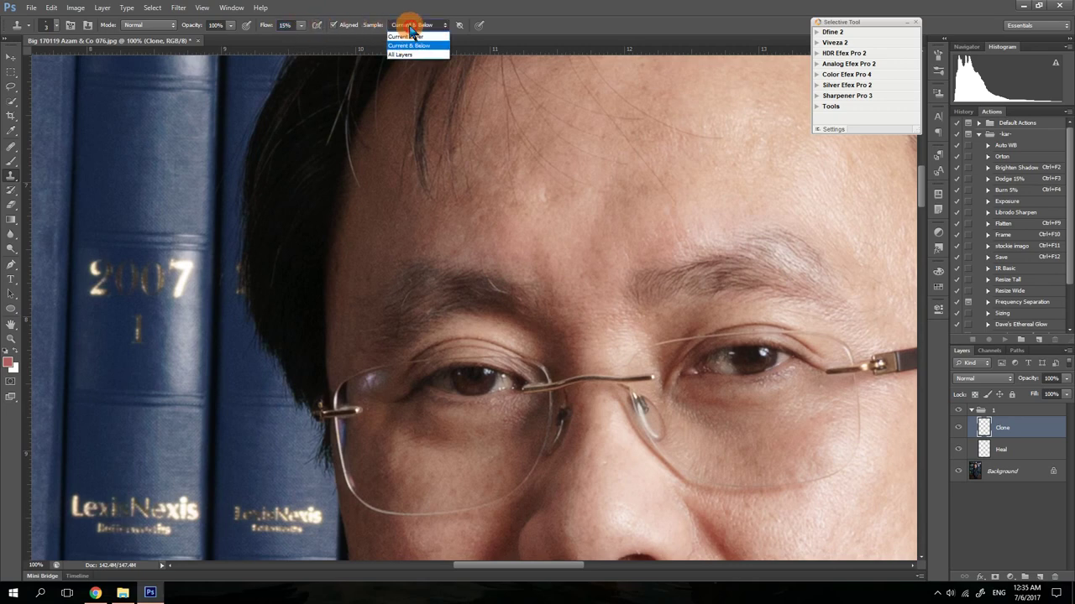
{"action": "left_click", "coordinate": [410, 25]}
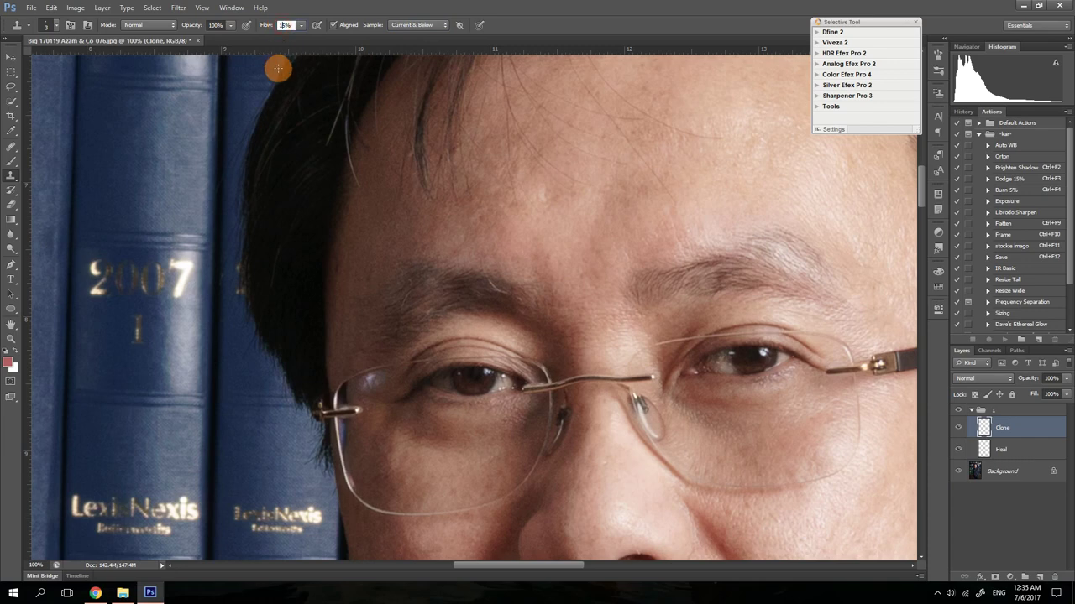
{"action": "key", "text": "Return"}
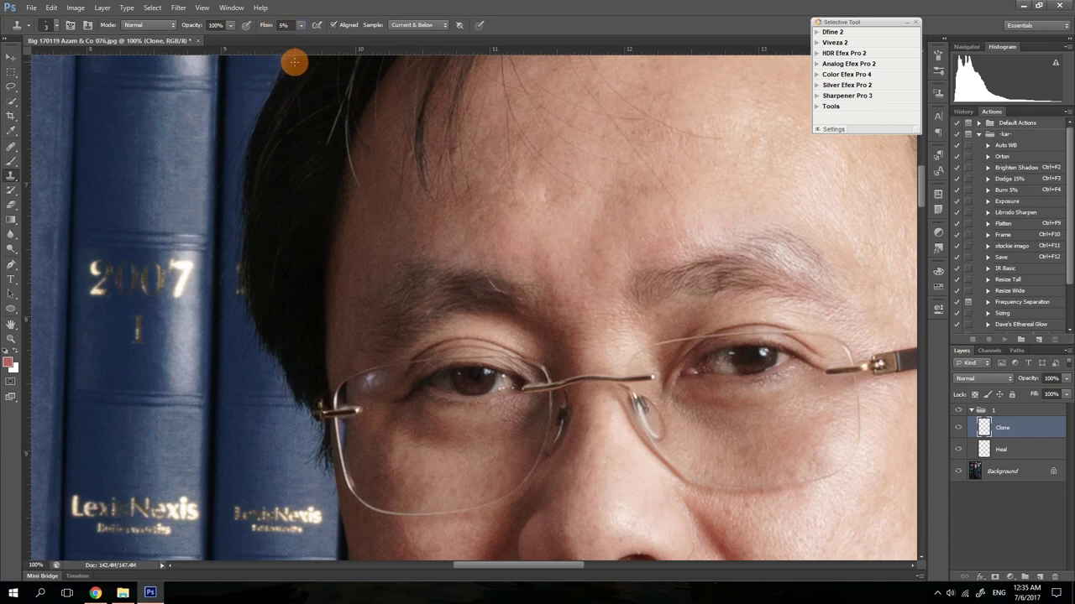
{"action": "left_click", "coordinate": [61, 27]}
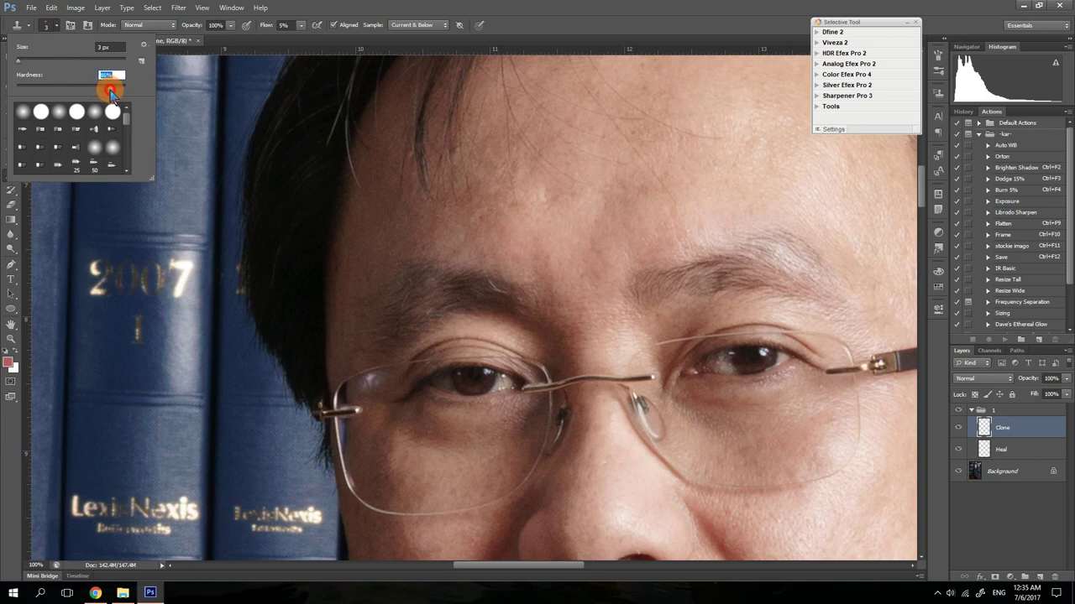
{"action": "left_click", "coordinate": [351, 8]}
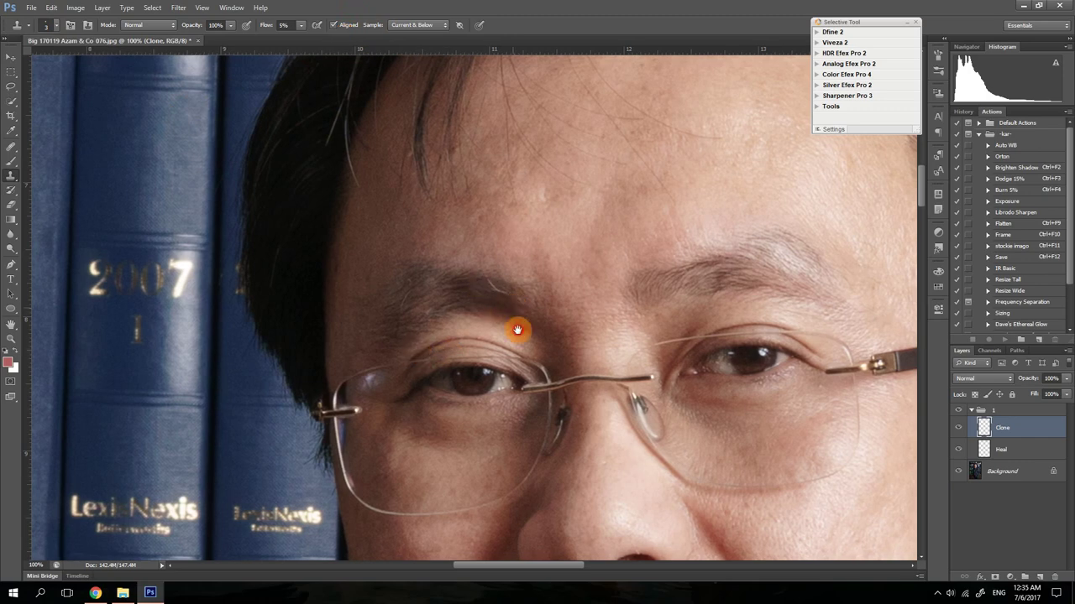
Clone out the stray light hairs at the inner and outer ends of the man's right eyebrow
{"action": "left_click_drag", "start_coordinate": [517, 327], "coordinate": [534, 370]}
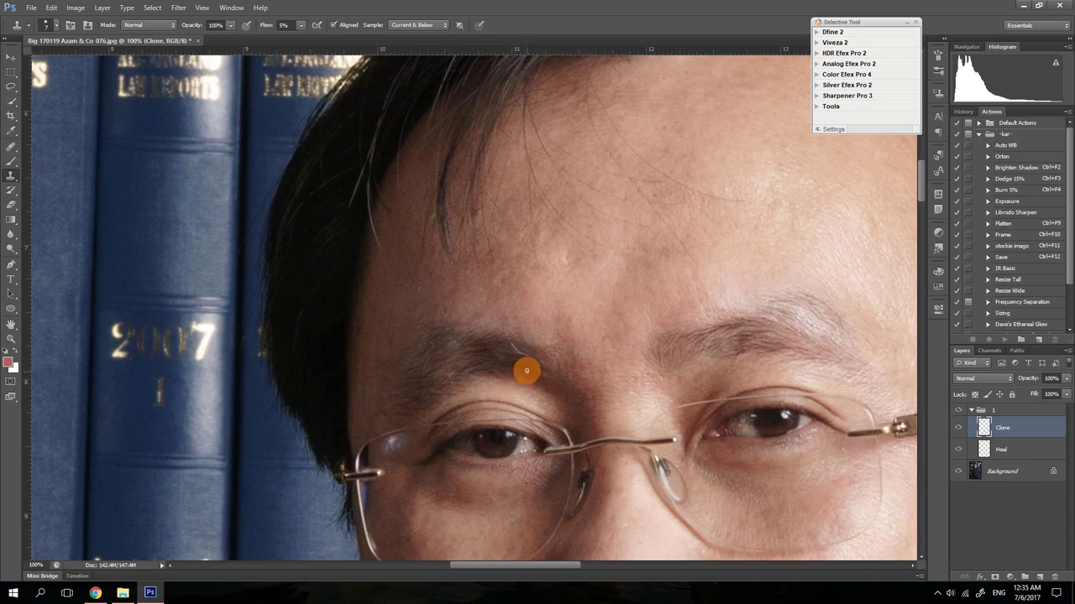
{"action": "left_click", "coordinate": [523, 357]}
{"action": "left_click", "coordinate": [528, 359]}
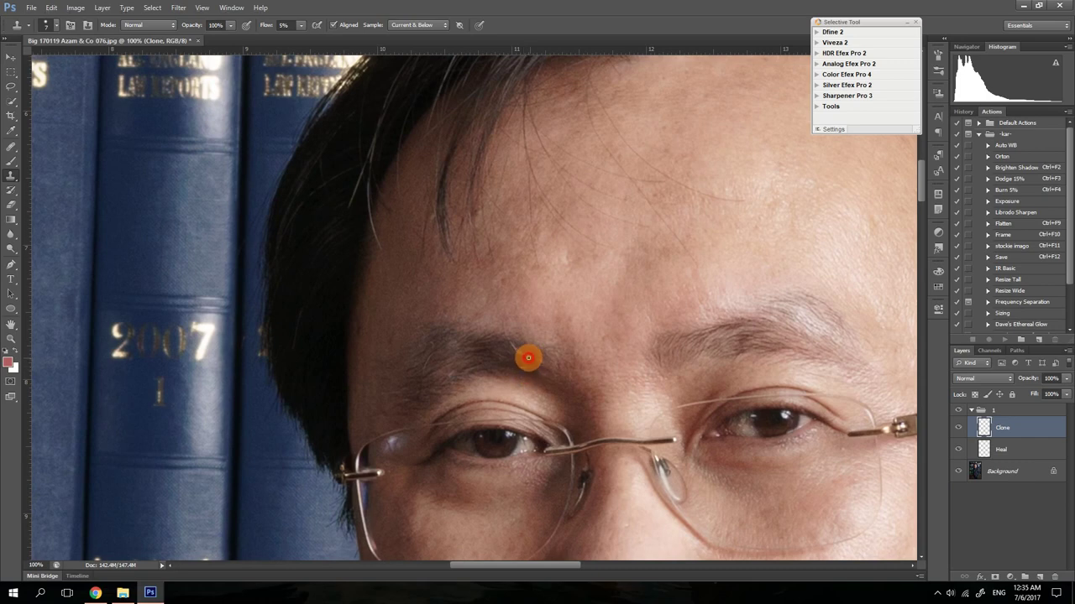
{"action": "left_click", "coordinate": [522, 354]}
{"action": "left_click_drag", "start_coordinate": [522, 354], "coordinate": [512, 346]}
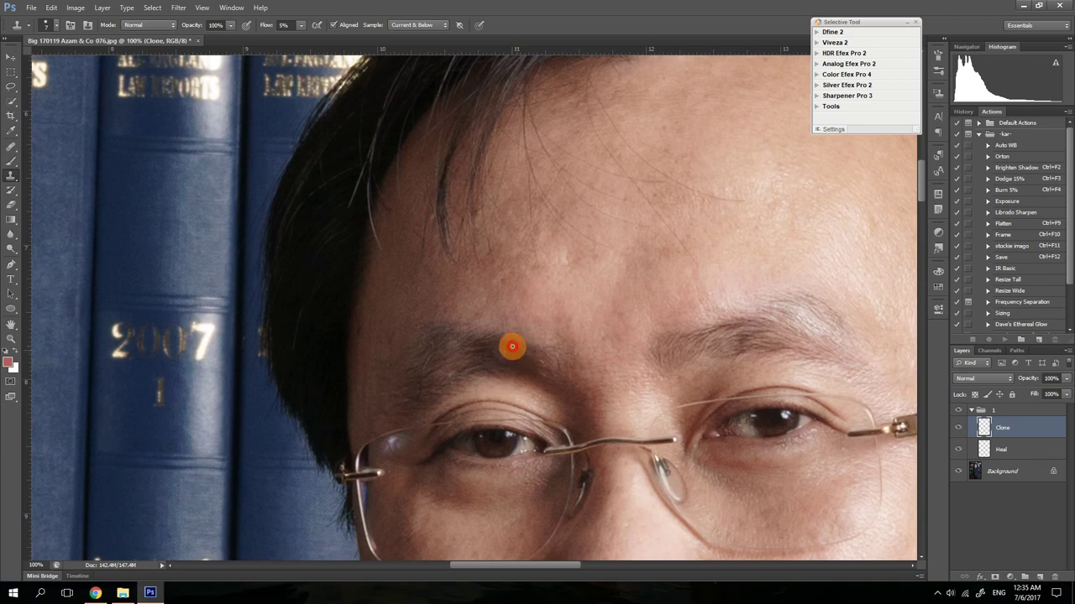
{"action": "left_click", "coordinate": [425, 366]}
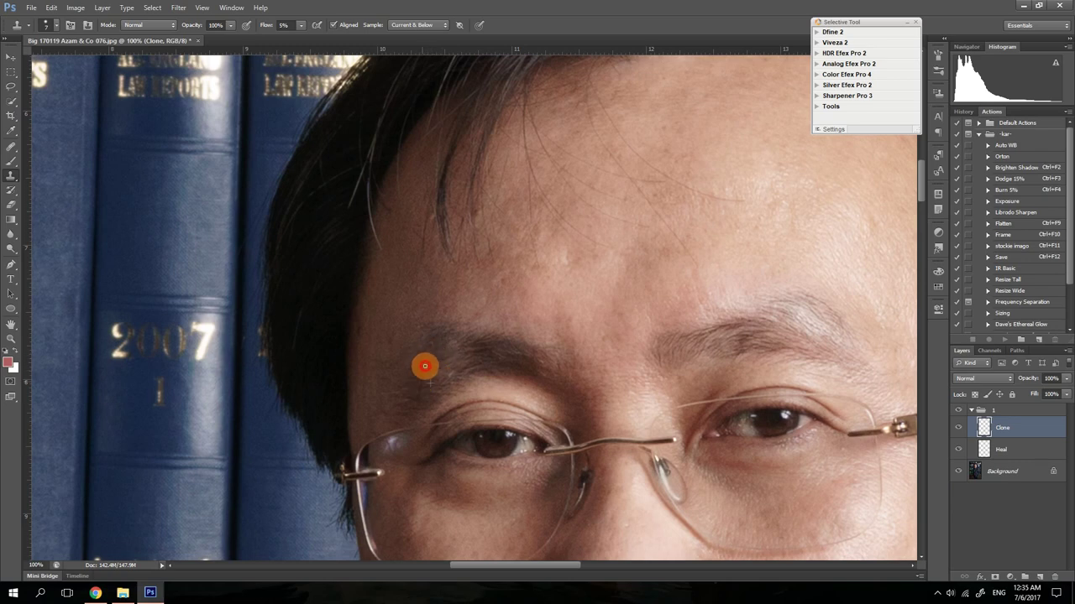
{"action": "left_click_drag", "start_coordinate": [425, 366], "coordinate": [420, 372]}
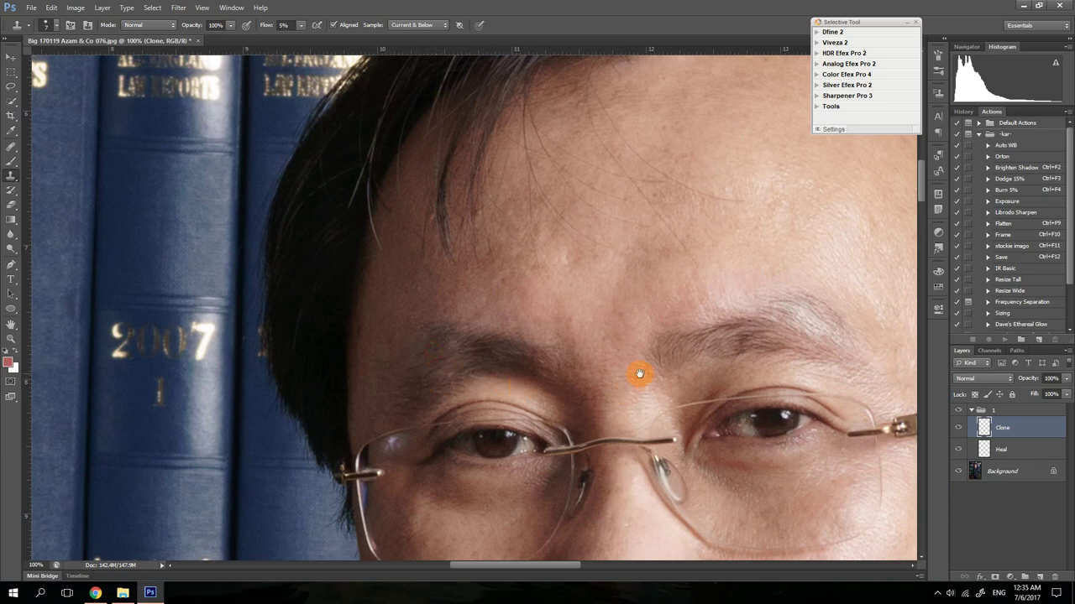
Clone out the long stray hair crossing the middle of the forehead and the loose strands just below the hairline
{"action": "left_click_drag", "start_coordinate": [639, 373], "coordinate": [508, 364]}
{"action": "left_click_drag", "start_coordinate": [599, 444], "coordinate": [523, 400]}
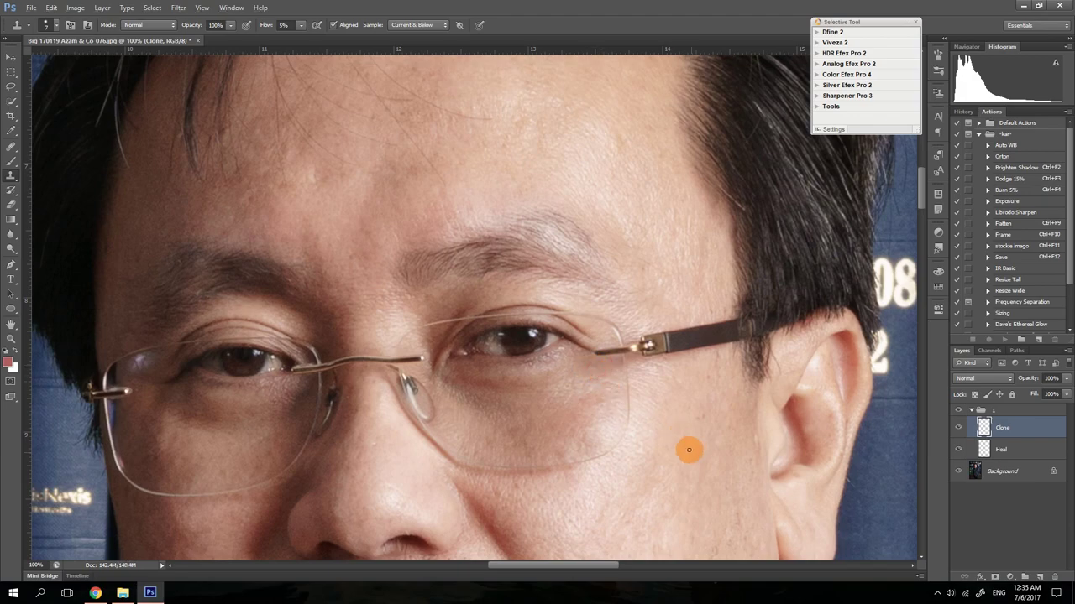
{"action": "mouse_move", "coordinate": [501, 223]}
{"action": "left_mouse_down"}
{"action": "mouse_move", "coordinate": [538, 347]}
{"action": "mouse_move", "coordinate": [610, 386]}
{"action": "left_mouse_up"}
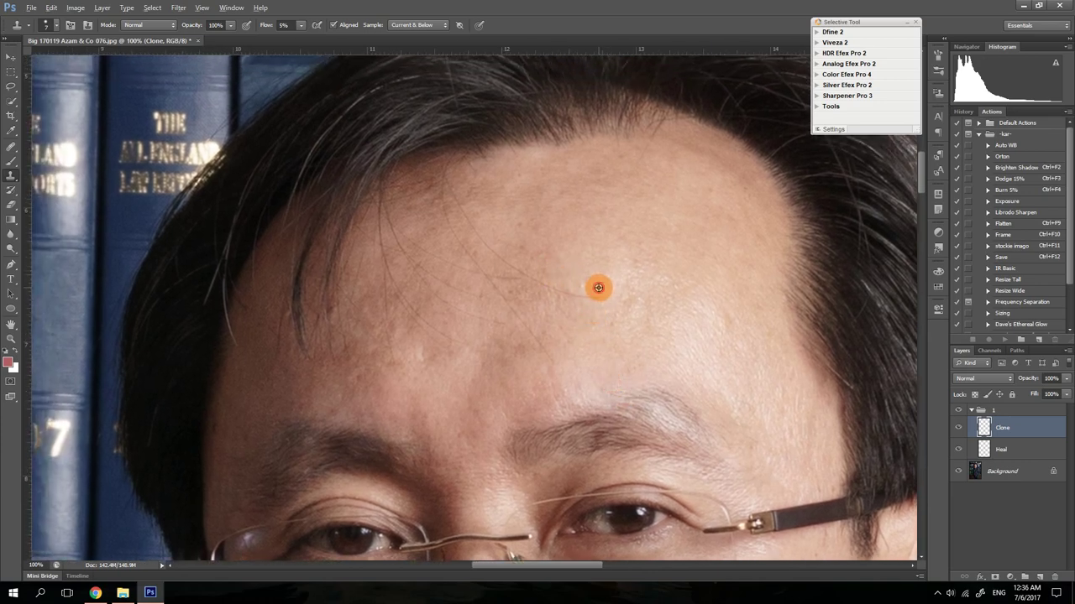
{"action": "left_click", "coordinate": [592, 297]}
{"action": "left_click_drag", "start_coordinate": [586, 298], "coordinate": [533, 282]}
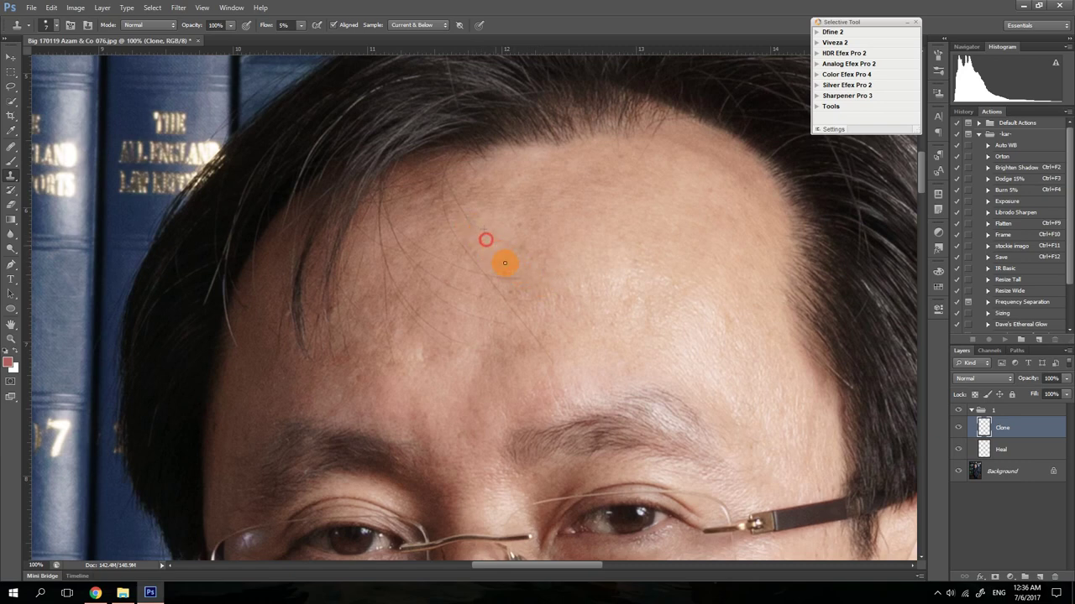
{"action": "left_click", "coordinate": [525, 184]}
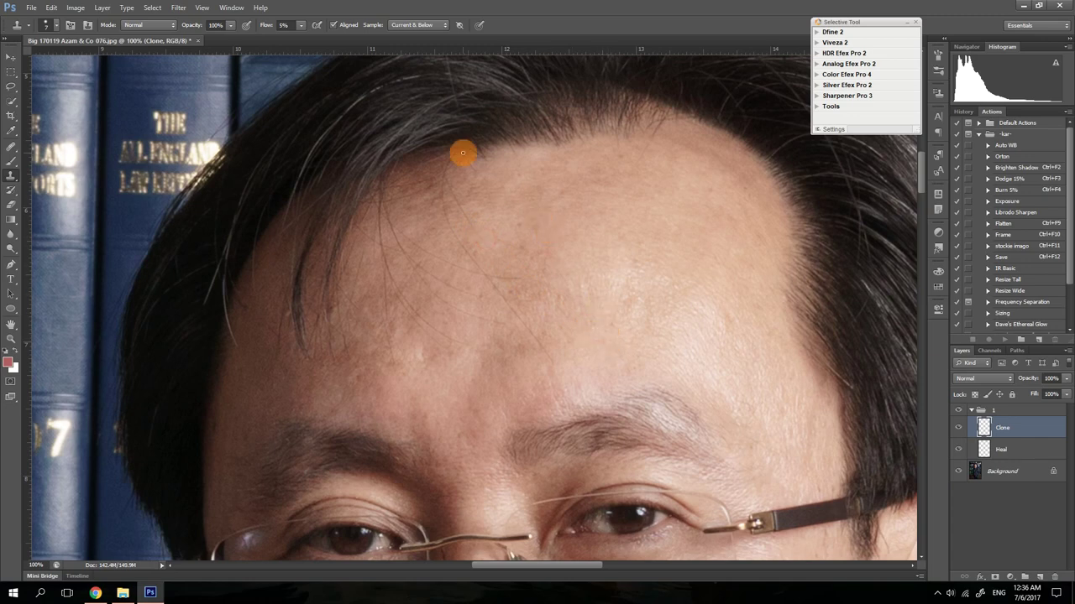
{"action": "left_click_drag", "start_coordinate": [450, 139], "coordinate": [482, 157]}
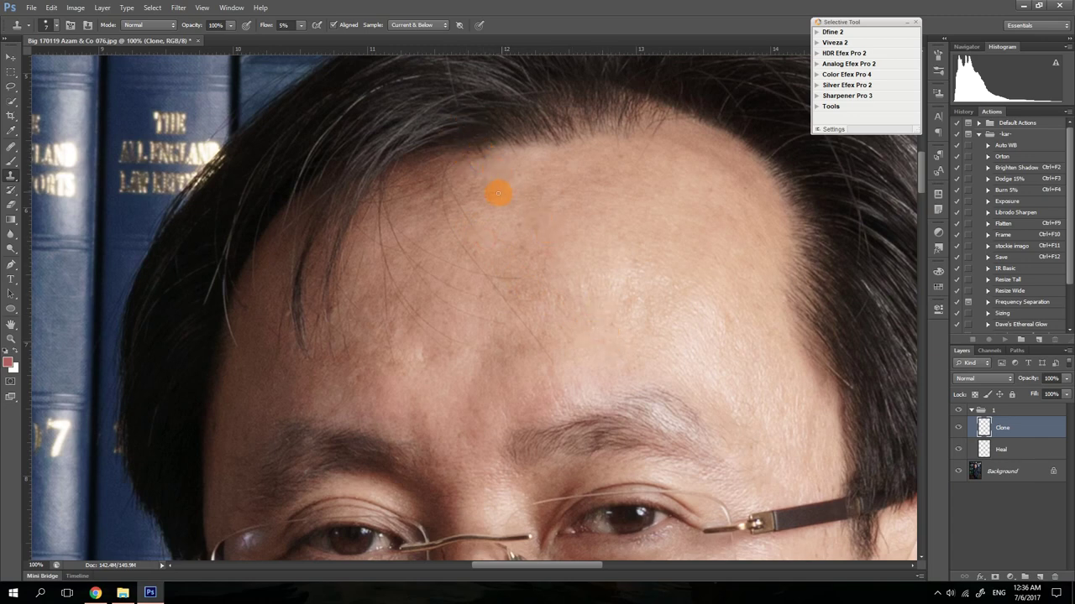
Clone away the fine stray hairs on the lower centre of the forehead above the eyebrows
{"action": "left_click", "coordinate": [557, 360]}
{"action": "mouse_move", "coordinate": [549, 361]}
{"action": "left_mouse_down"}
{"action": "mouse_move", "coordinate": [526, 328]}
{"action": "mouse_move", "coordinate": [530, 311]}
{"action": "left_mouse_up"}
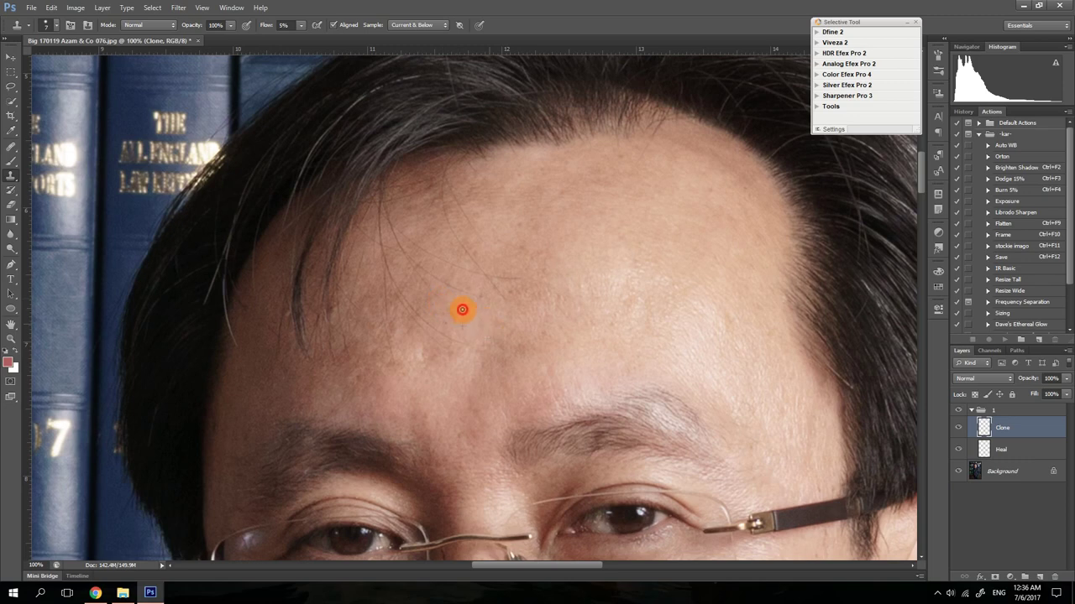
{"action": "left_click", "coordinate": [501, 331]}
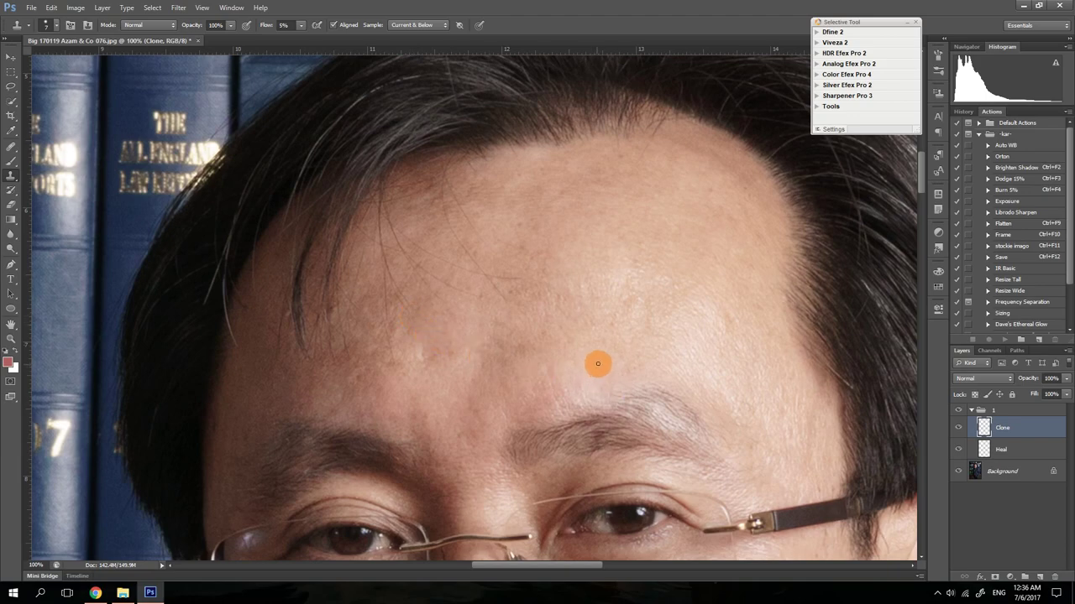
Clone out the light hairs in the right half of his moustache and in the beard patch below the lower lip
{"action": "left_click_drag", "start_coordinate": [570, 340], "coordinate": [543, 177]}
{"action": "left_click_drag", "start_coordinate": [508, 285], "coordinate": [622, 197]}
{"action": "left_click_drag", "start_coordinate": [552, 329], "coordinate": [573, 247]}
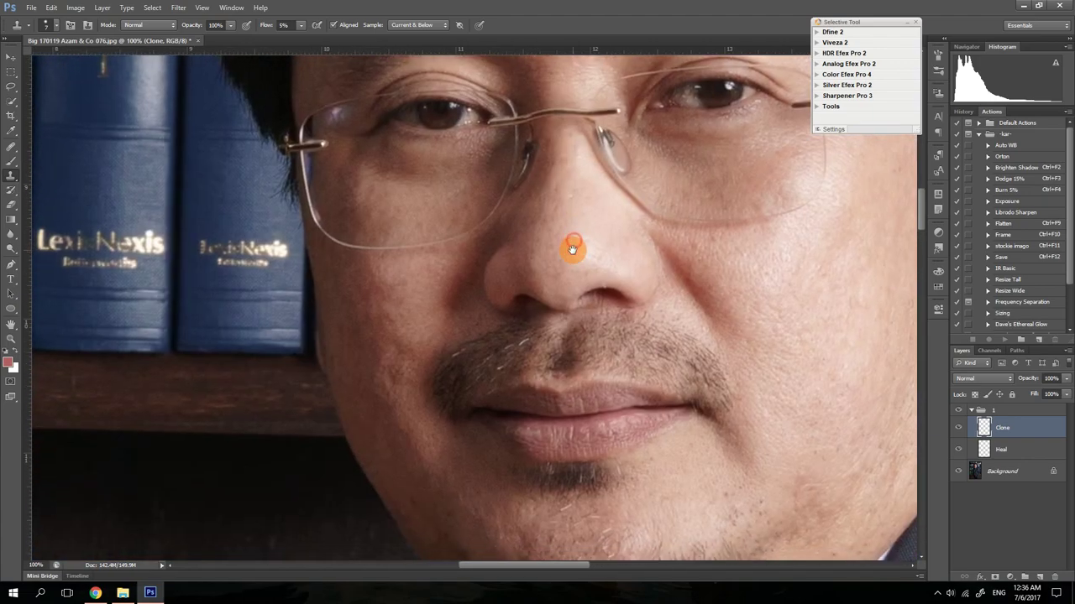
{"action": "left_click", "coordinate": [519, 331], "text": "alt"}
{"action": "left_click_drag", "start_coordinate": [524, 340], "coordinate": [504, 351]}
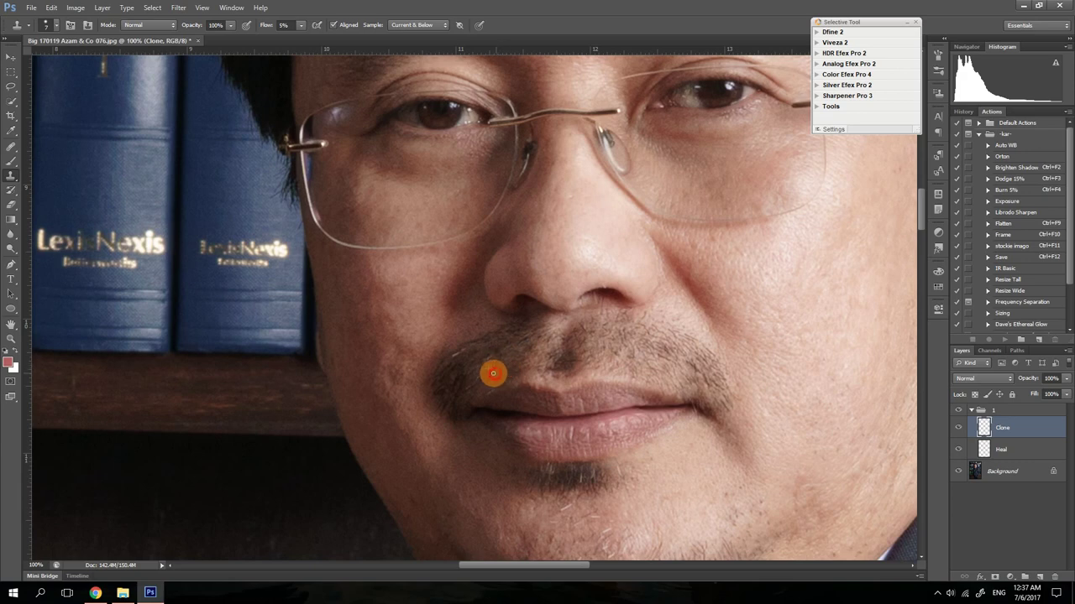
{"action": "mouse_move", "coordinate": [440, 387]}
{"action": "left_mouse_down"}
{"action": "mouse_move", "coordinate": [468, 349]}
{"action": "mouse_move", "coordinate": [485, 384]}
{"action": "left_mouse_up"}
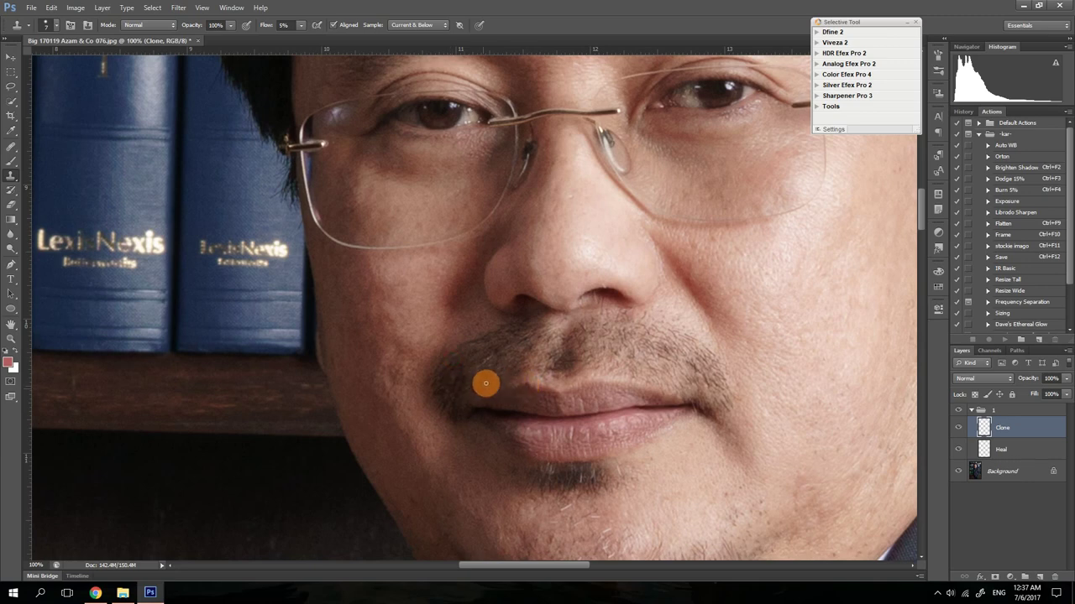
{"action": "left_click_drag", "start_coordinate": [580, 465], "coordinate": [509, 333]}
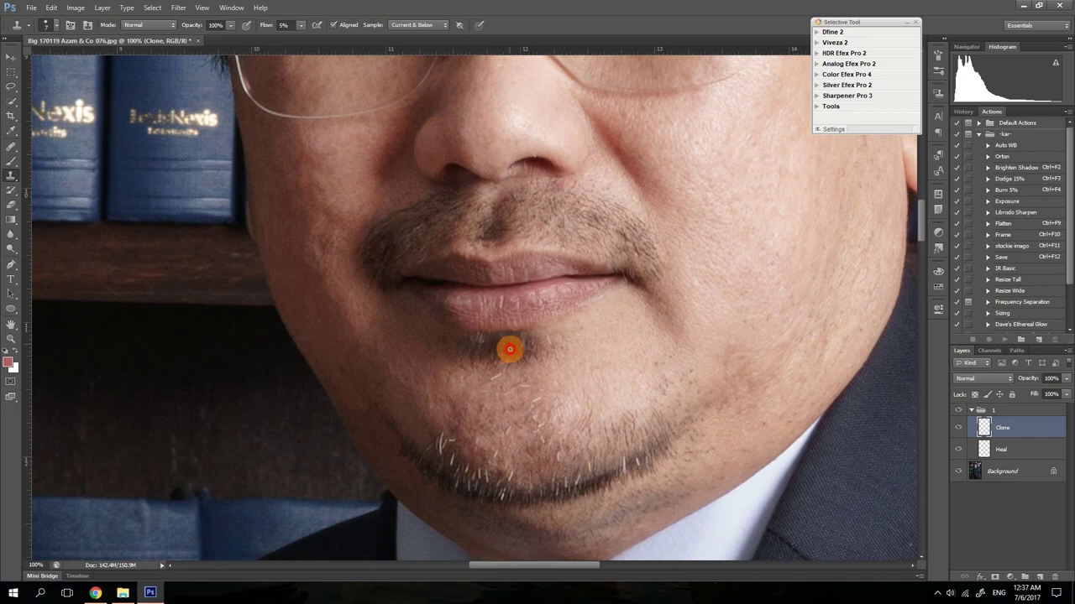
{"action": "left_click_drag", "start_coordinate": [510, 349], "coordinate": [569, 342]}
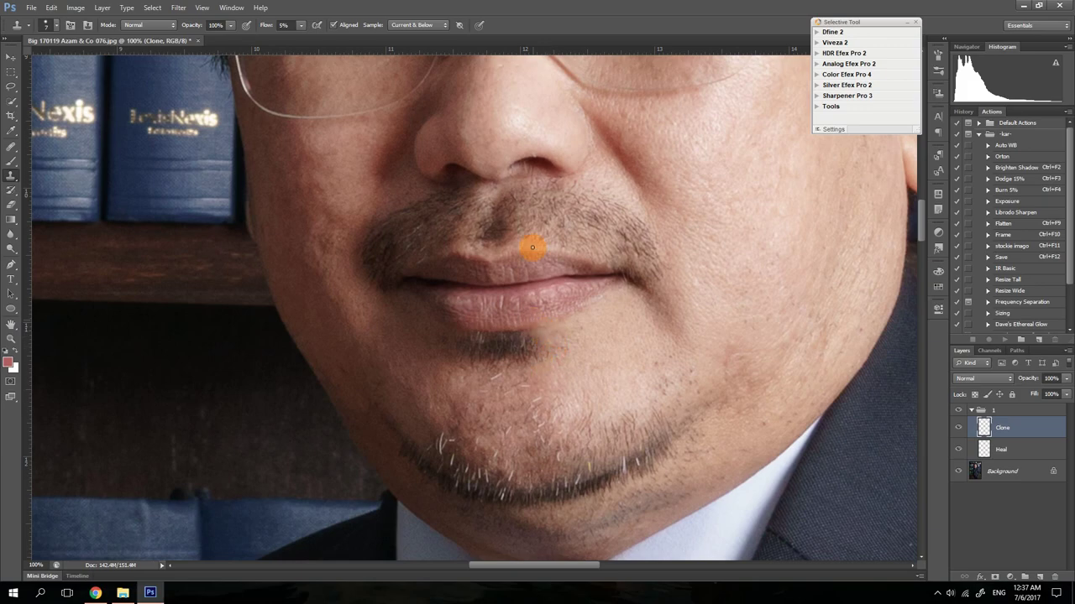
Clean up the outer part of his right eyebrow again with the Clone Stamp
{"action": "left_click_drag", "start_coordinate": [728, 266], "coordinate": [710, 411]}
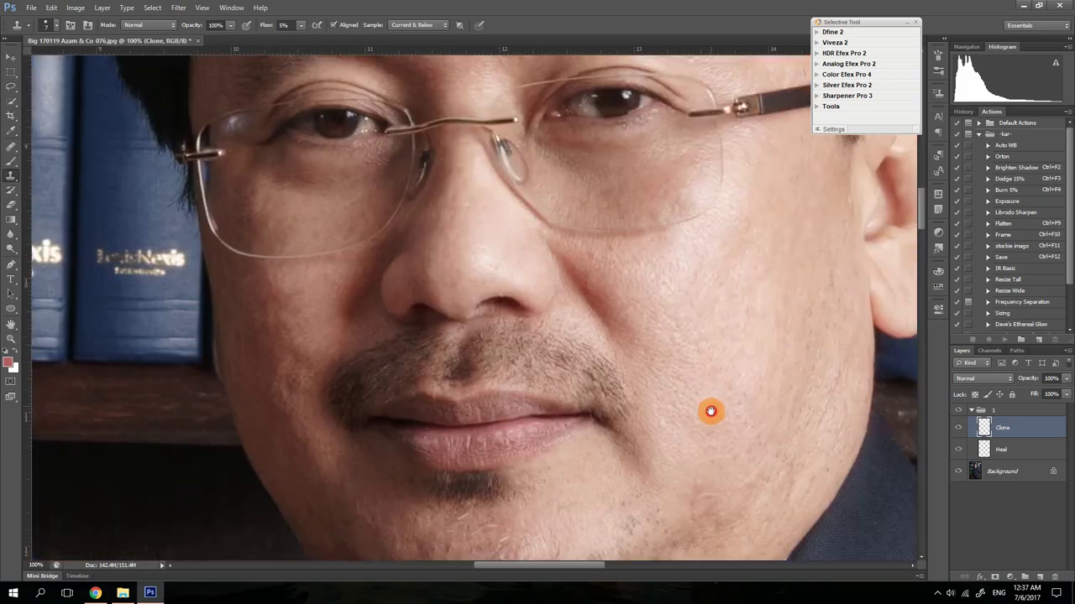
{"action": "left_click_drag", "start_coordinate": [733, 254], "coordinate": [714, 432]}
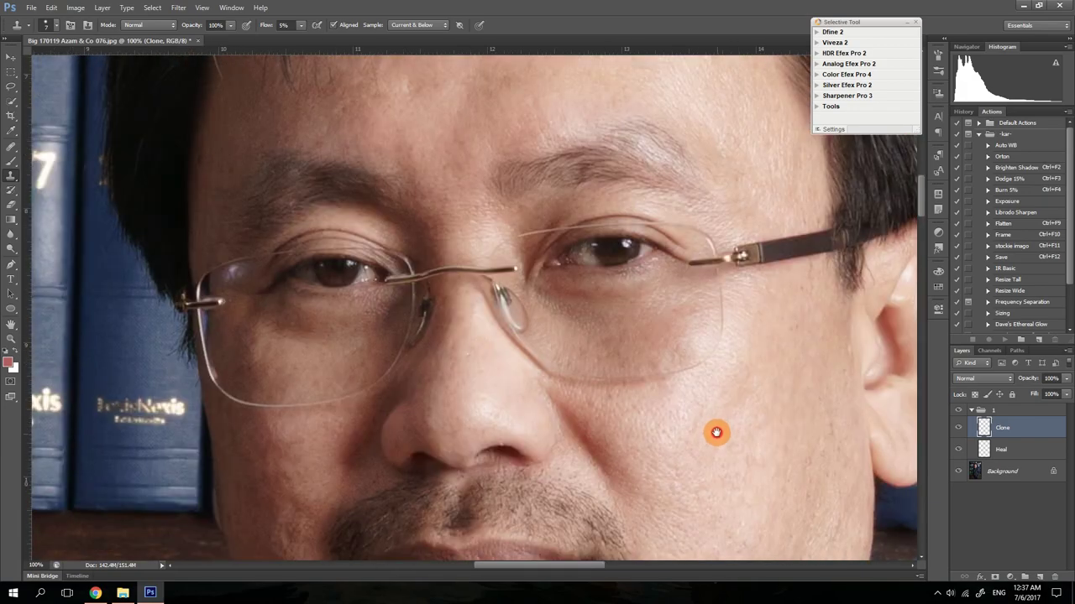
{"action": "left_click_drag", "start_coordinate": [639, 350], "coordinate": [722, 417]}
{"action": "left_click_drag", "start_coordinate": [695, 366], "coordinate": [763, 431]}
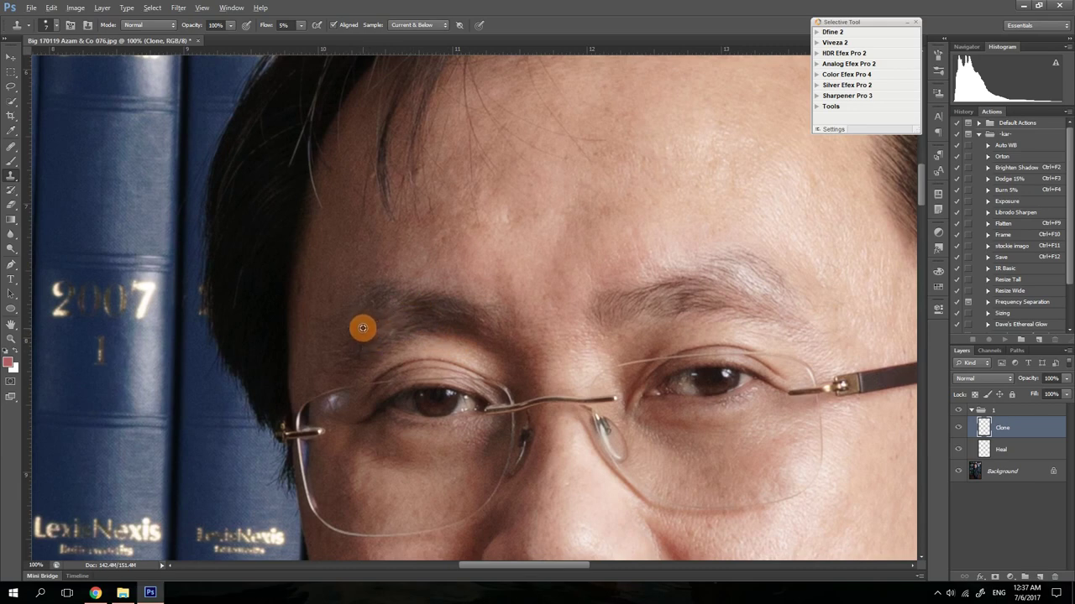
{"action": "left_click", "coordinate": [389, 305]}
{"action": "left_click_drag", "start_coordinate": [390, 303], "coordinate": [379, 307]}
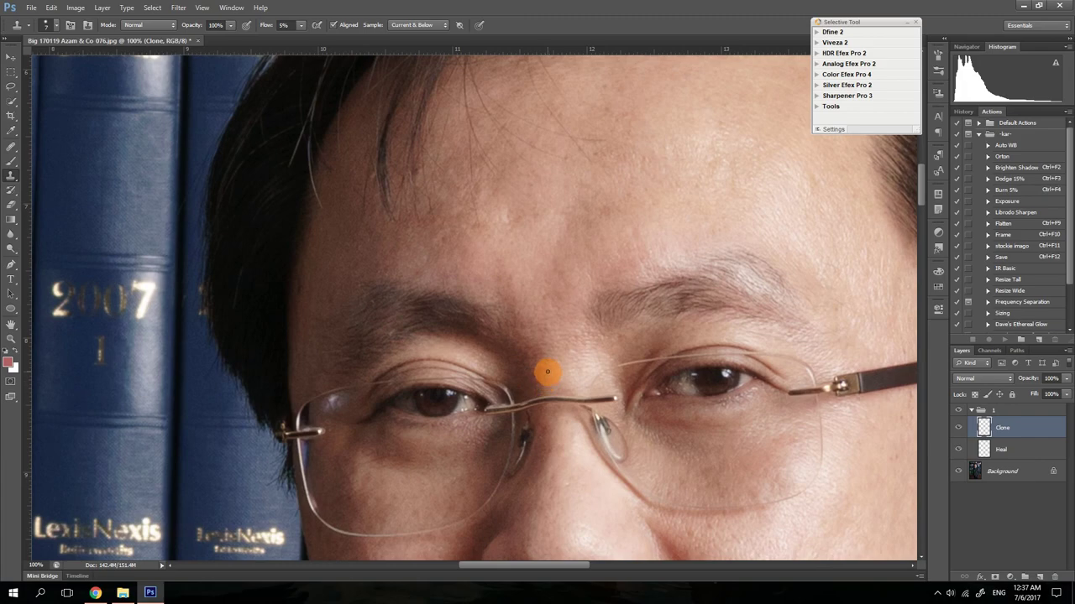
Clone out the lint specks on the upper lapel of the suit jacket, sampling the clean fabric beside them
{"action": "scroll", "coordinate": [558, 367], "scroll_direction": "down", "scroll_amount": 3}
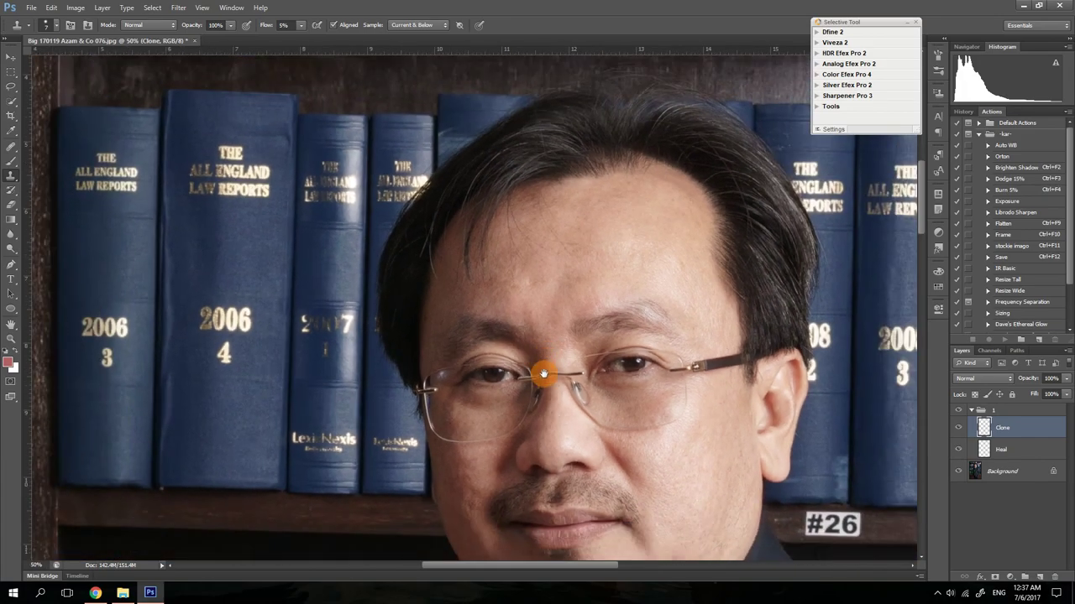
{"action": "left_click_drag", "start_coordinate": [559, 456], "coordinate": [501, 209]}
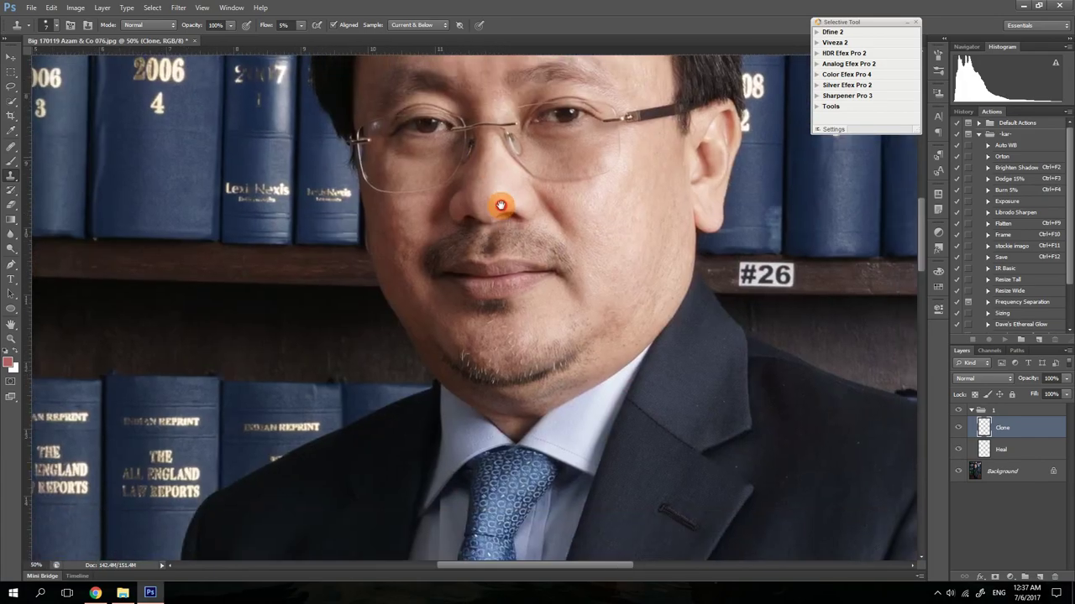
{"action": "mouse_move", "coordinate": [607, 454]}
{"action": "left_mouse_down"}
{"action": "mouse_move", "coordinate": [429, 254]}
{"action": "mouse_move", "coordinate": [432, 347]}
{"action": "left_mouse_up"}
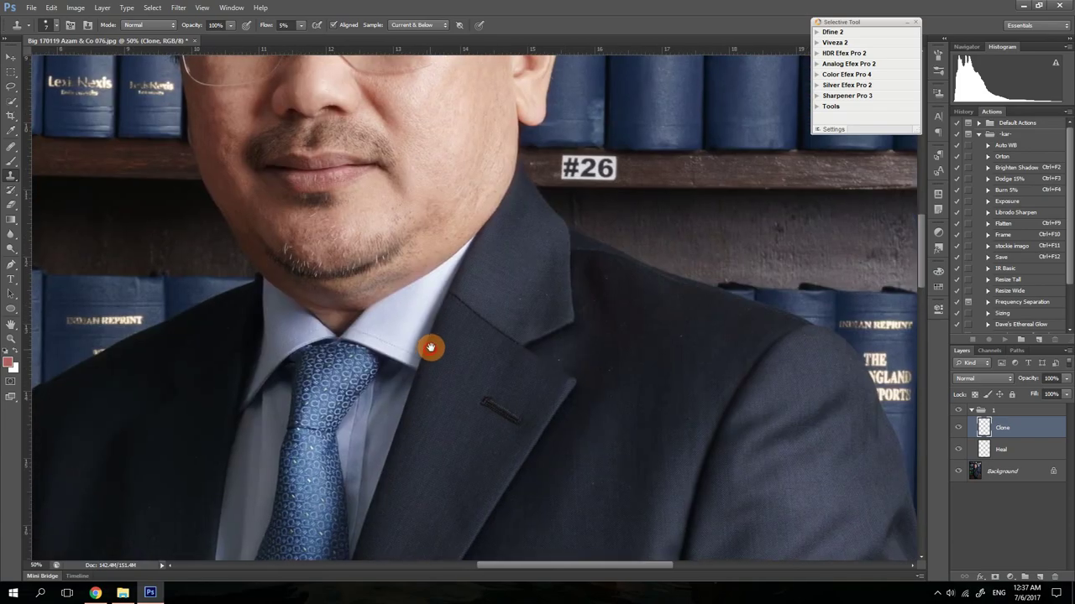
{"action": "scroll", "coordinate": [557, 313], "scroll_direction": "up", "scroll_amount": 4}
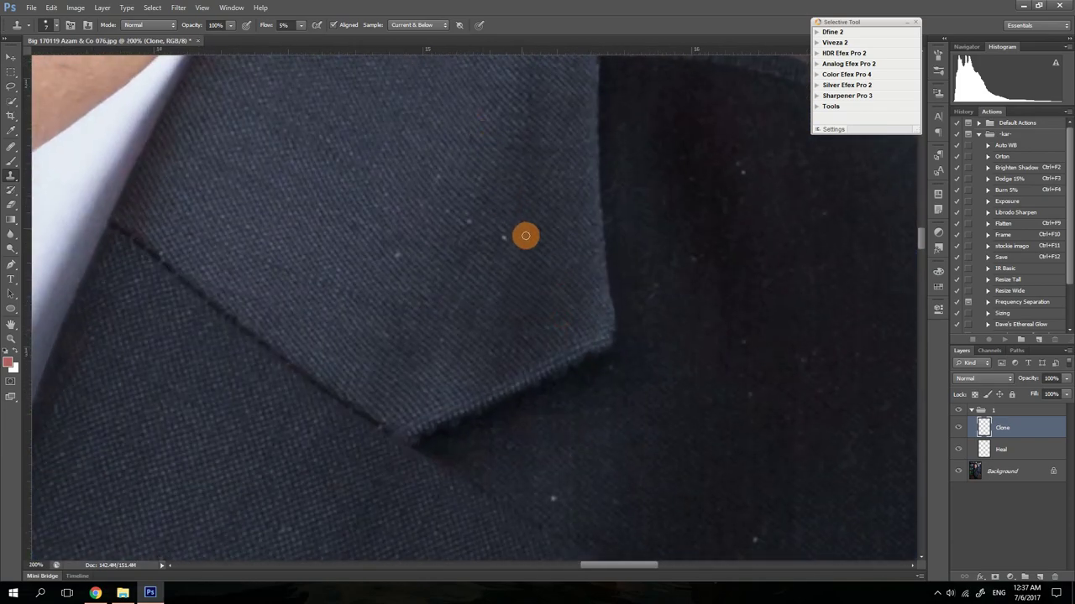
{"action": "left_click", "coordinate": [523, 253], "text": "alt"}
{"action": "left_click", "coordinate": [504, 239]}
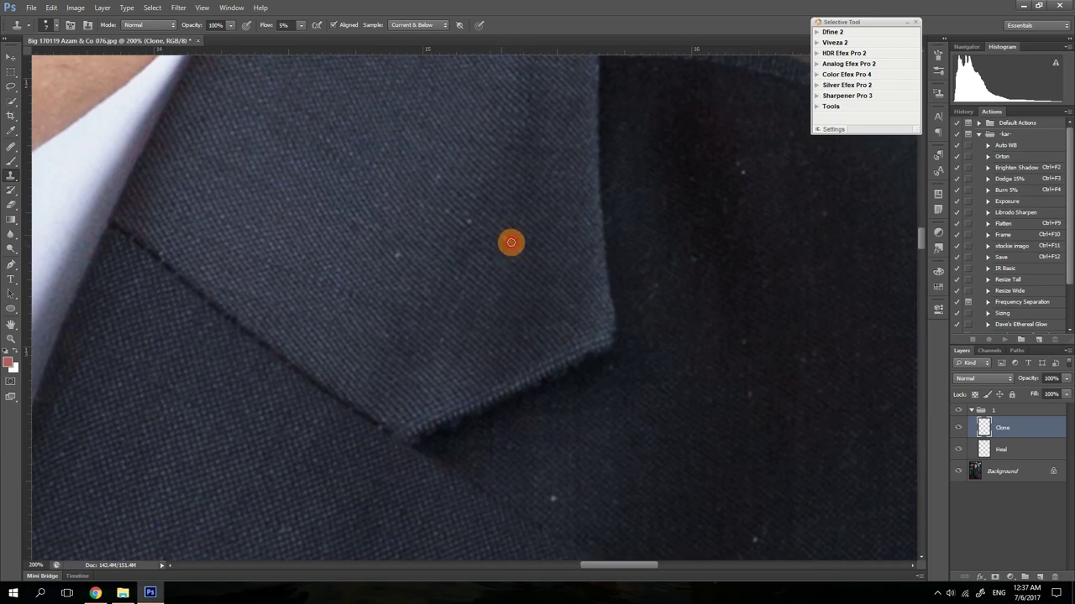
{"action": "left_click_drag", "start_coordinate": [510, 243], "coordinate": [503, 238]}
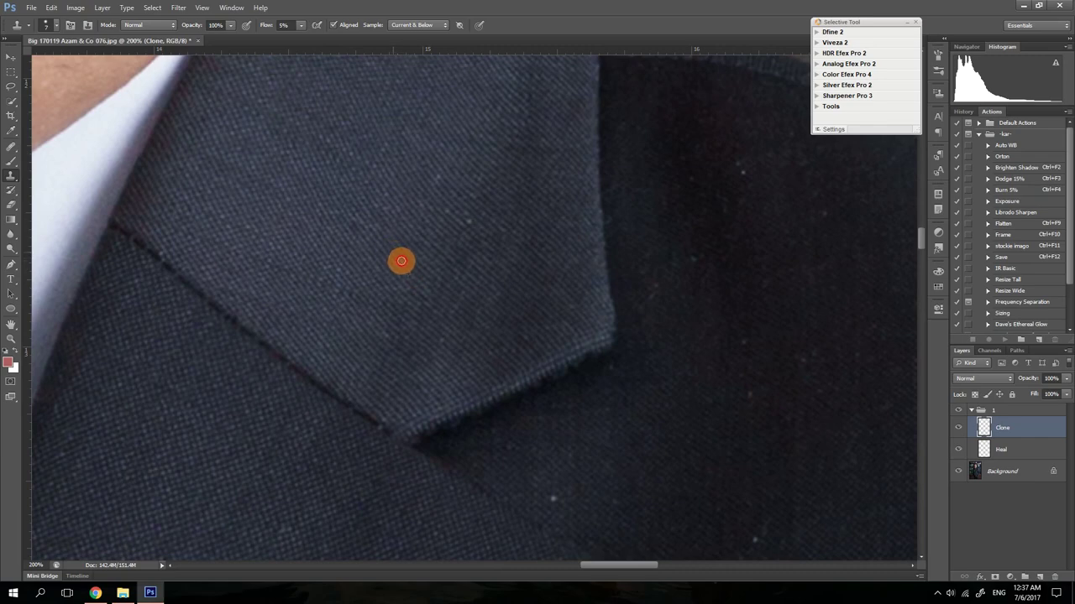
Clone out the lint specks below the lapel notch and on the dark jacket fabric between the lapel and the shoulder
{"action": "left_click_drag", "start_coordinate": [514, 353], "coordinate": [367, 262]}
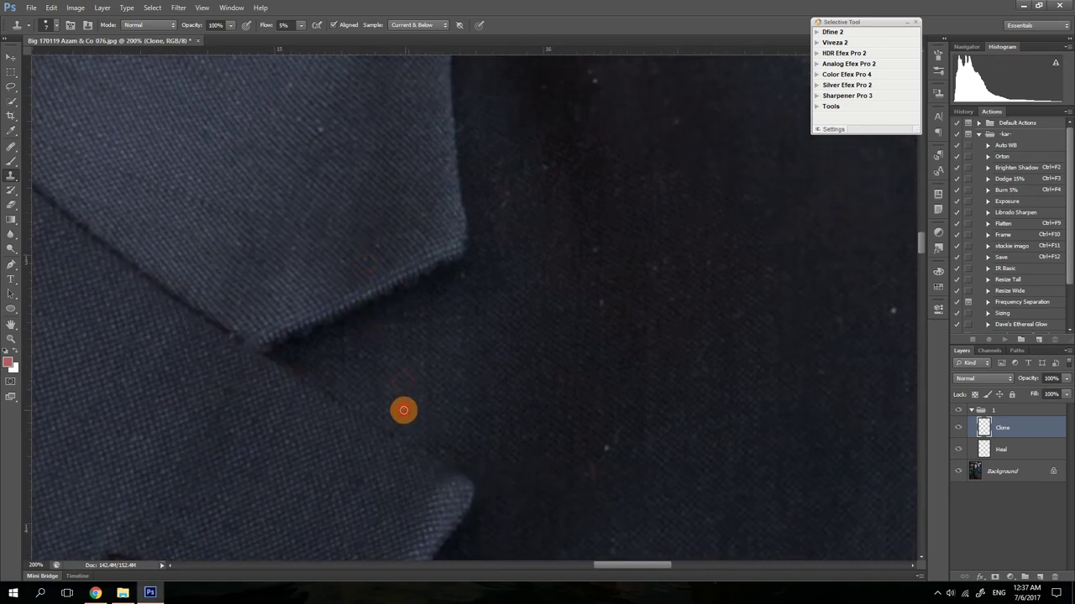
{"action": "left_click_drag", "start_coordinate": [404, 409], "coordinate": [409, 406]}
{"action": "left_click_drag", "start_coordinate": [629, 412], "coordinate": [588, 314]}
{"action": "left_click", "coordinate": [559, 324], "text": "alt"}
{"action": "left_click", "coordinate": [560, 351]}
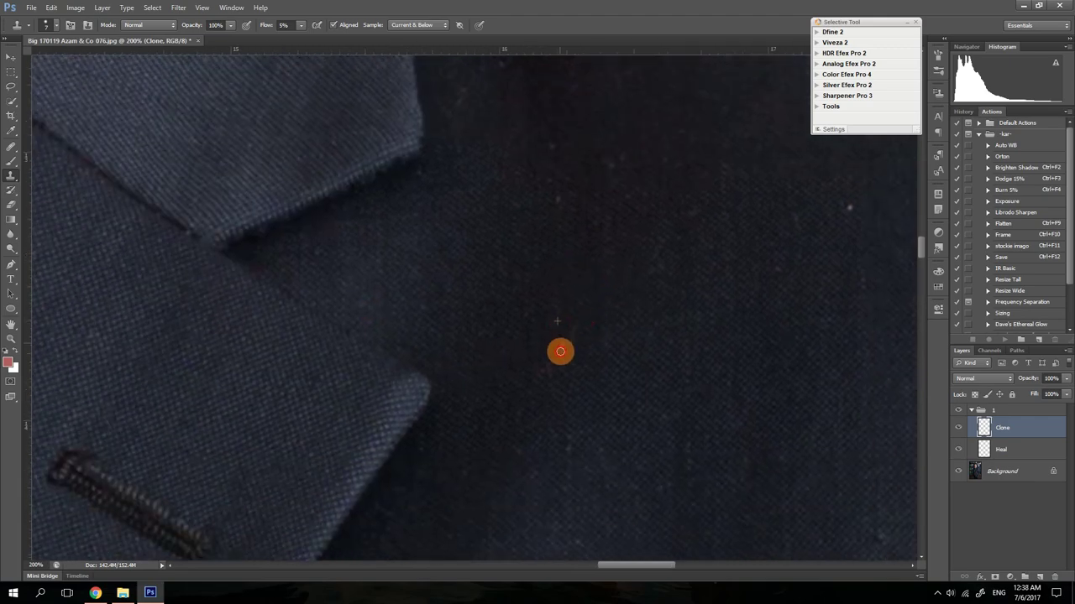
{"action": "left_click_drag", "start_coordinate": [760, 299], "coordinate": [549, 420]}
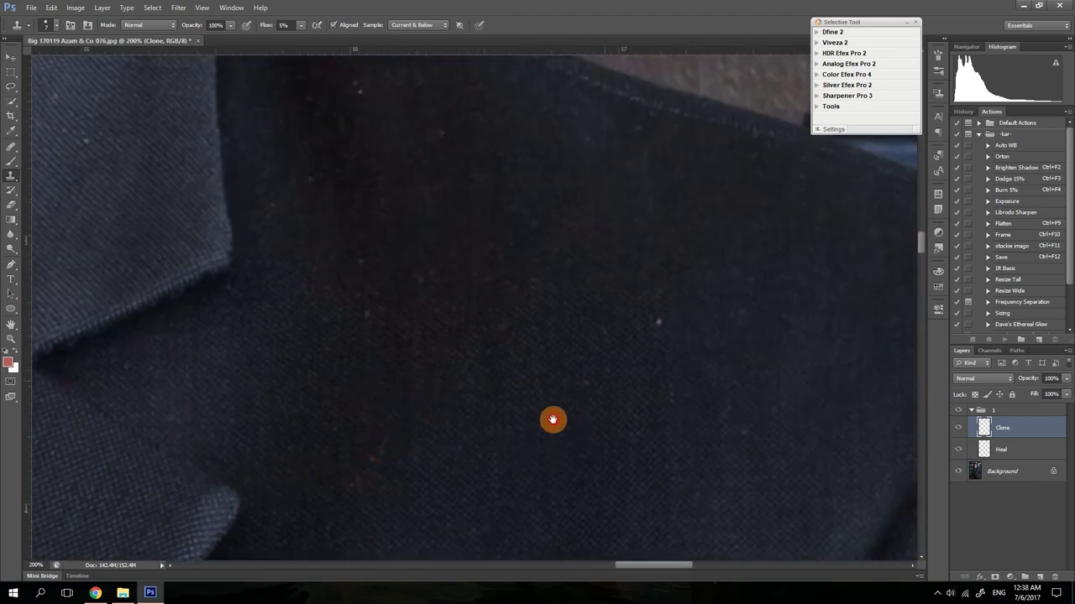
{"action": "left_click_drag", "start_coordinate": [647, 362], "coordinate": [646, 334]}
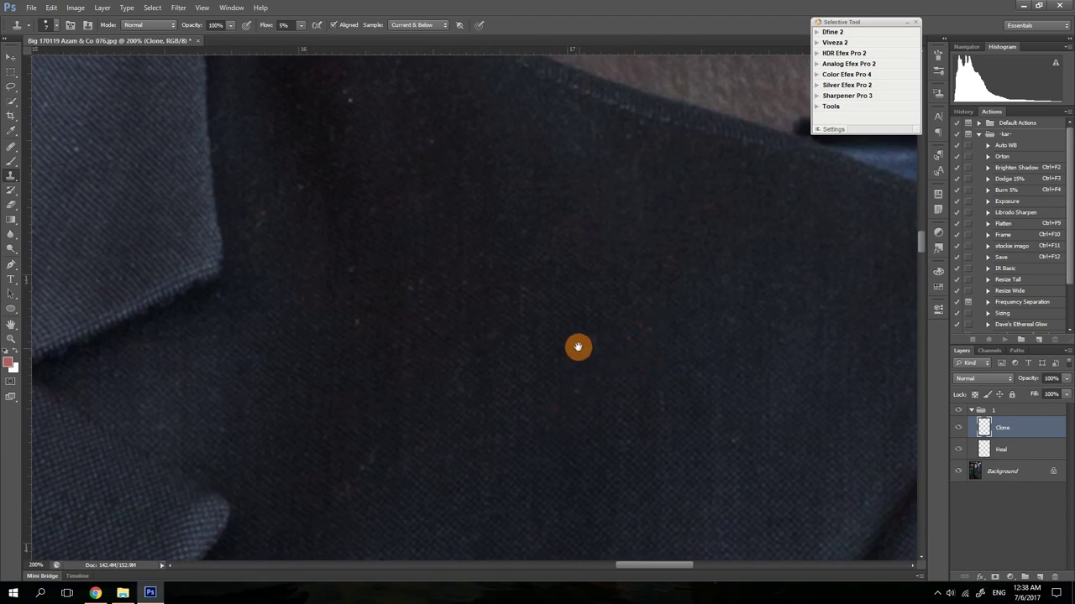
Inspect the front of the suit jacket, the sleeve and the trousers for remaining lint and flaws
{"action": "left_click", "coordinate": [578, 339], "text": "alt"}
{"action": "left_click", "coordinate": [578, 338], "text": "alt"}
{"action": "left_click", "coordinate": [578, 343], "text": "alt"}
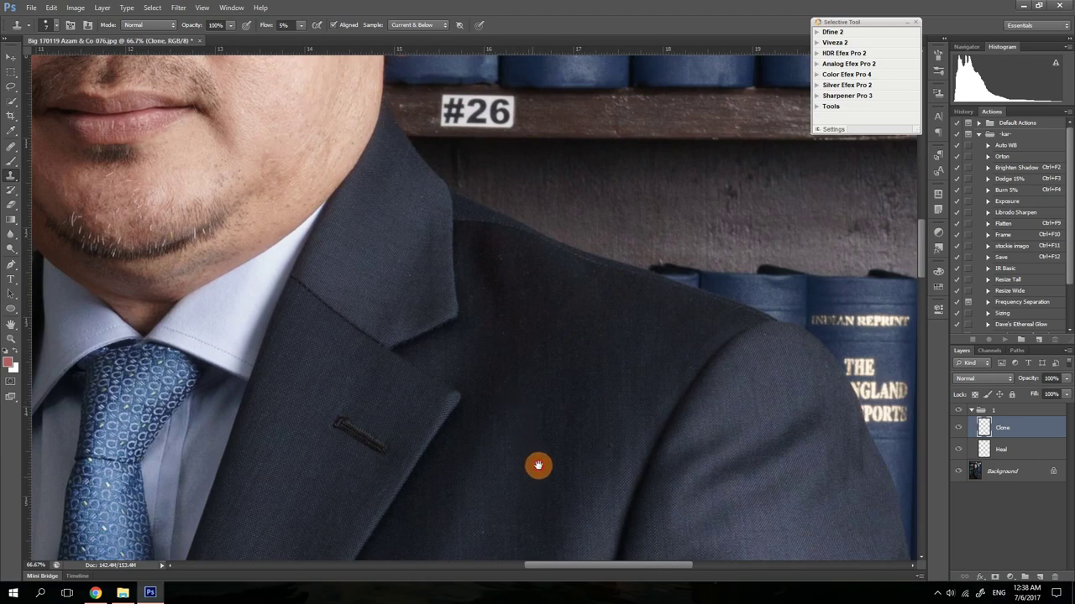
{"action": "left_click_drag", "start_coordinate": [537, 468], "coordinate": [570, 266]}
{"action": "left_click_drag", "start_coordinate": [592, 456], "coordinate": [607, 283]}
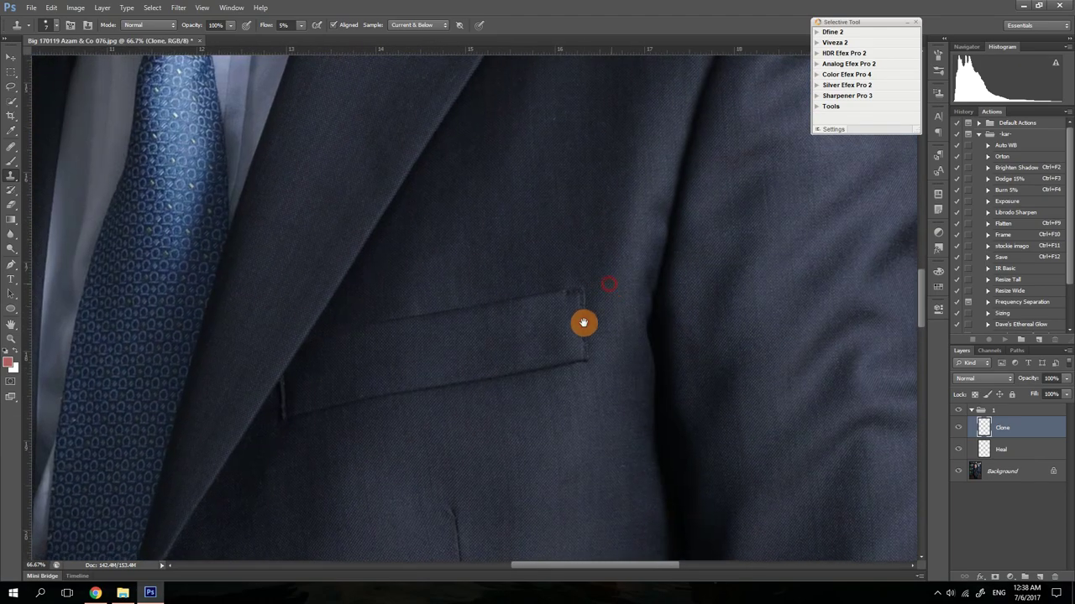
{"action": "left_click", "coordinate": [575, 341], "text": "alt"}
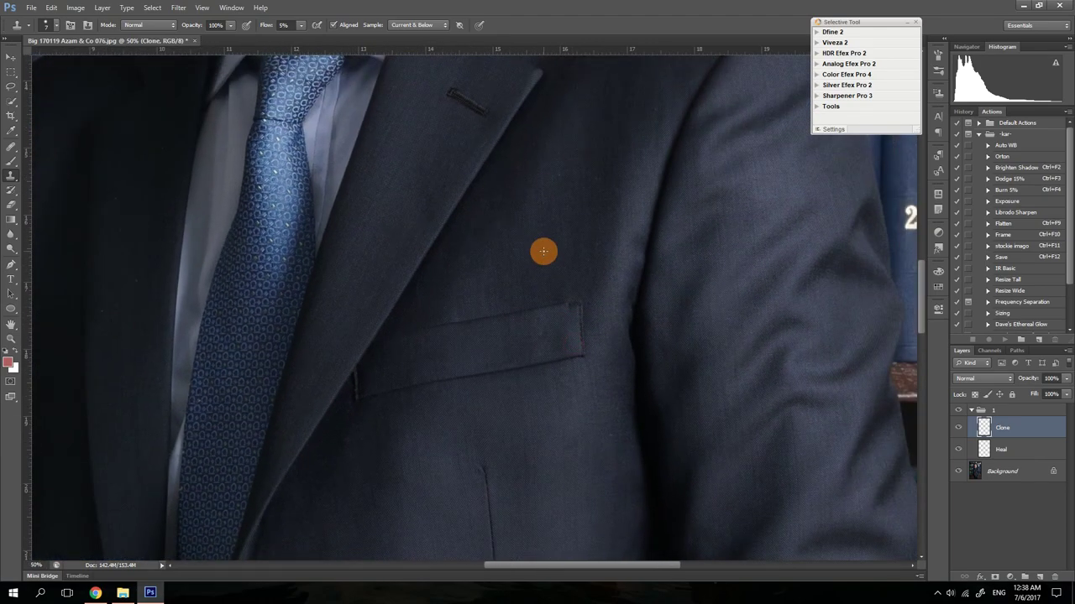
{"action": "left_click_drag", "start_coordinate": [622, 476], "coordinate": [517, 203]}
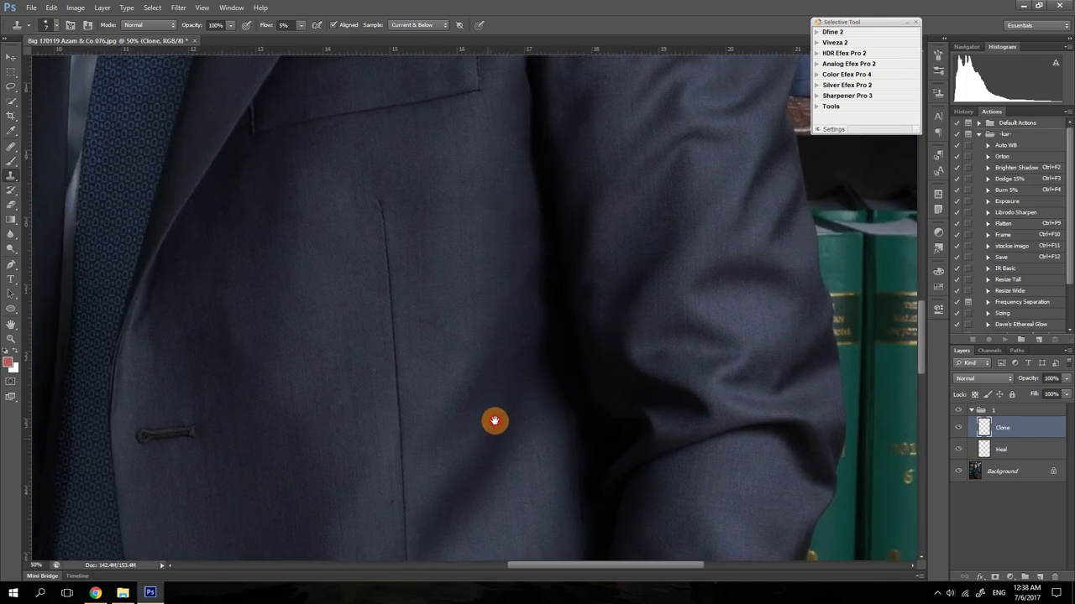
{"action": "left_click_drag", "start_coordinate": [494, 420], "coordinate": [593, 211]}
{"action": "left_click_drag", "start_coordinate": [547, 417], "coordinate": [576, 192]}
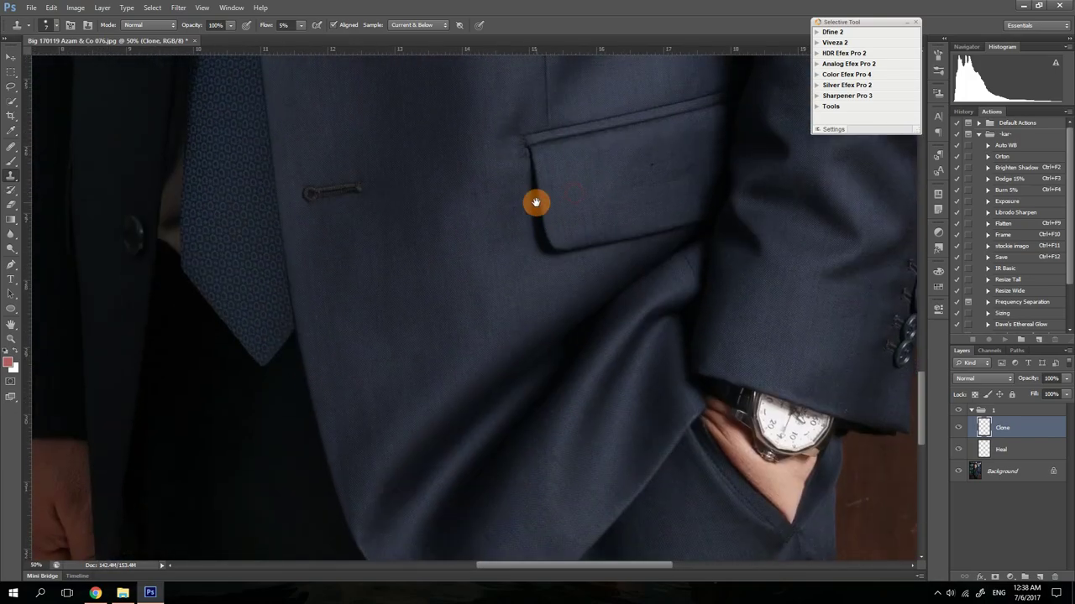
{"action": "left_click_drag", "start_coordinate": [544, 465], "coordinate": [611, 154]}
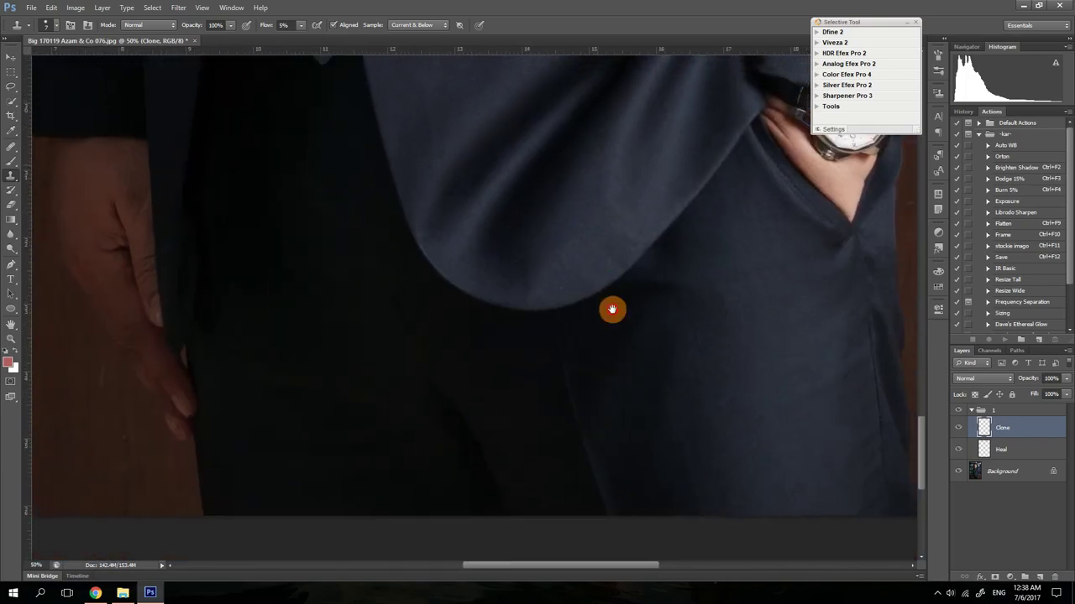
Review the other half of the jacket, the tie, the face and the surrounding bookshelf for remaining distractions
{"action": "left_click_drag", "start_coordinate": [612, 307], "coordinate": [647, 479]}
{"action": "left_click_drag", "start_coordinate": [501, 264], "coordinate": [632, 498]}
{"action": "left_click_drag", "start_coordinate": [489, 206], "coordinate": [574, 487]}
{"action": "left_click_drag", "start_coordinate": [585, 331], "coordinate": [570, 516]}
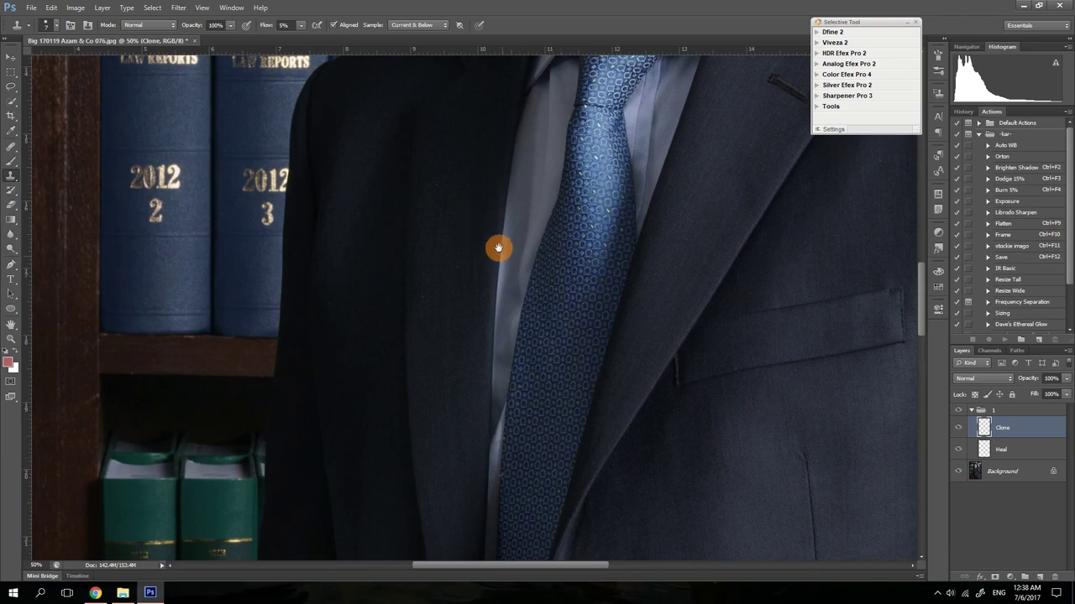
{"action": "left_click_drag", "start_coordinate": [496, 247], "coordinate": [496, 495]}
{"action": "left_click_drag", "start_coordinate": [523, 319], "coordinate": [475, 486]}
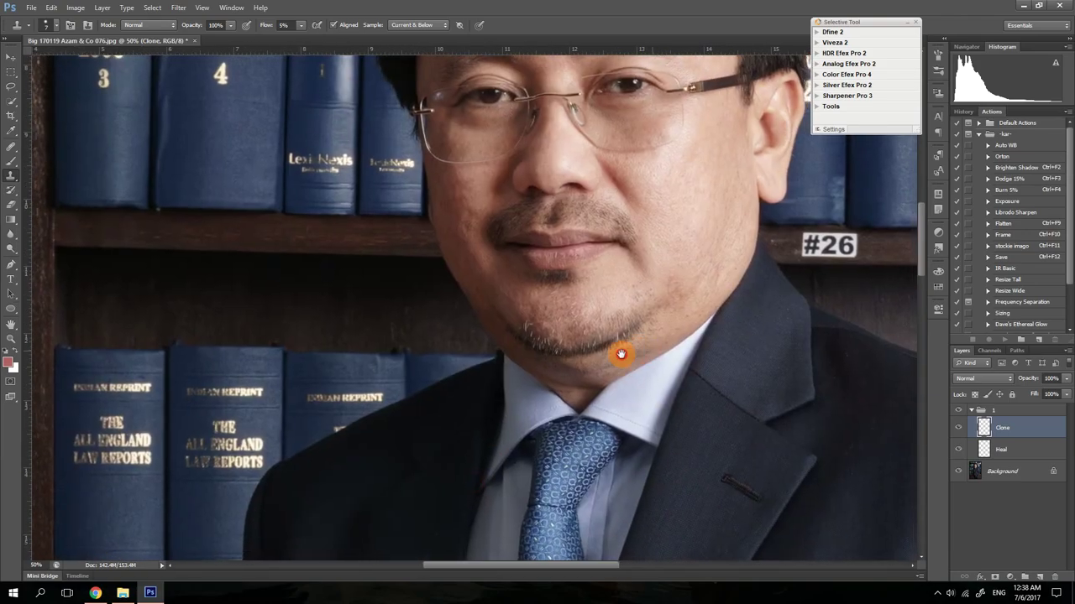
{"action": "left_click_drag", "start_coordinate": [618, 352], "coordinate": [436, 395]}
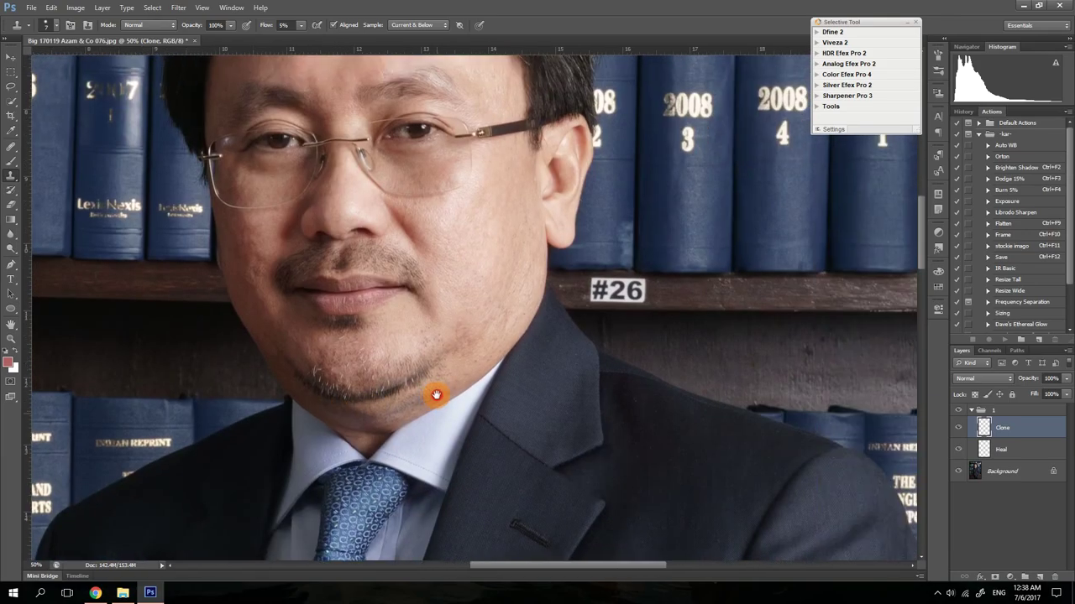
{"action": "left_click", "coordinate": [547, 327], "text": "alt"}
{"action": "left_click", "coordinate": [545, 333], "text": "alt"}
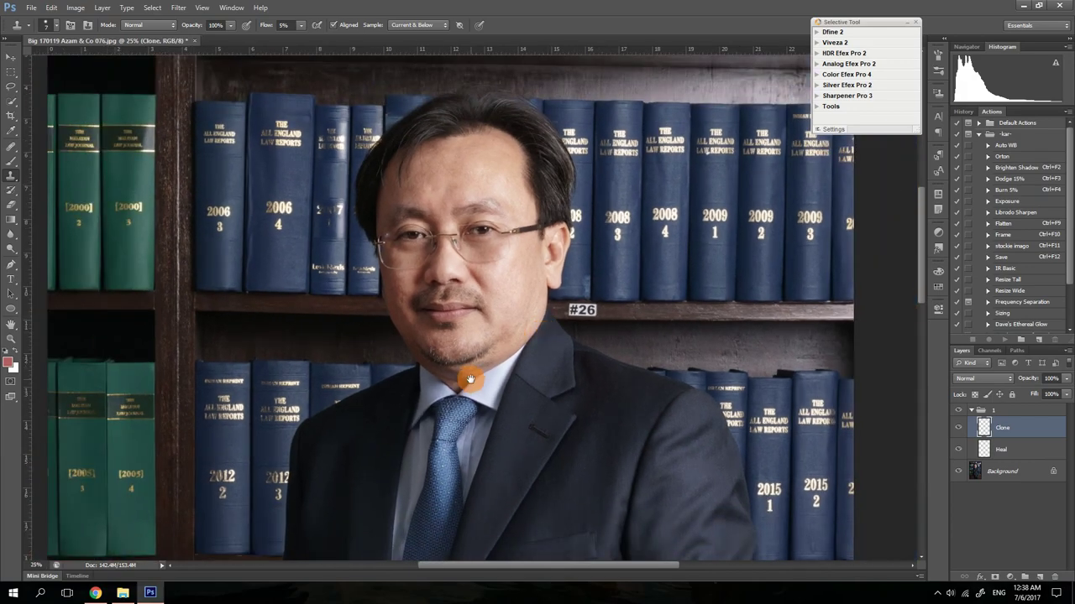
{"action": "left_click_drag", "start_coordinate": [462, 377], "coordinate": [397, 212]}
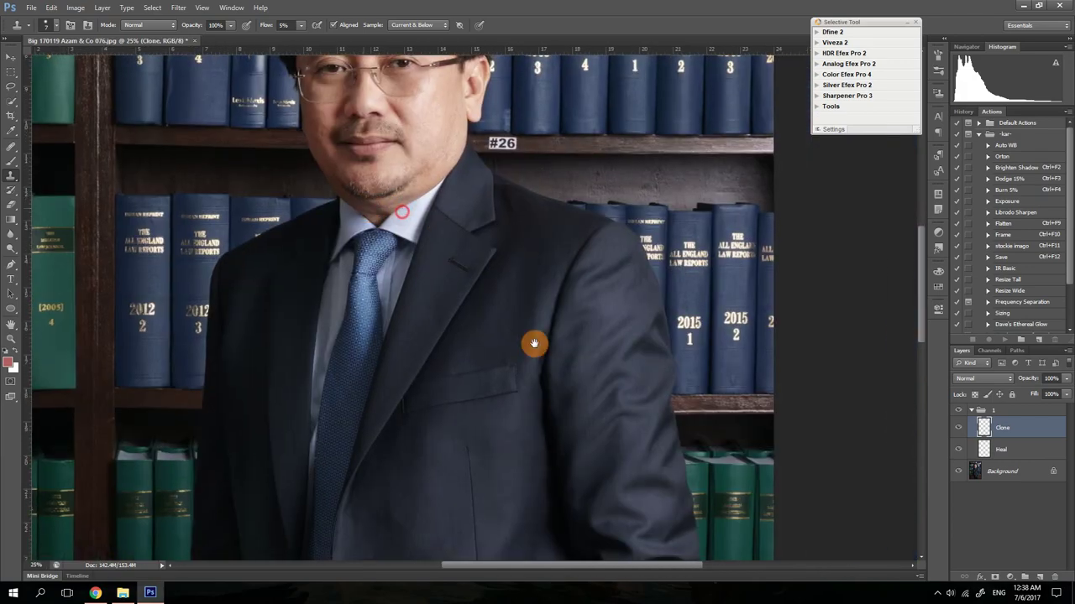
{"action": "left_click_drag", "start_coordinate": [543, 319], "coordinate": [526, 463]}
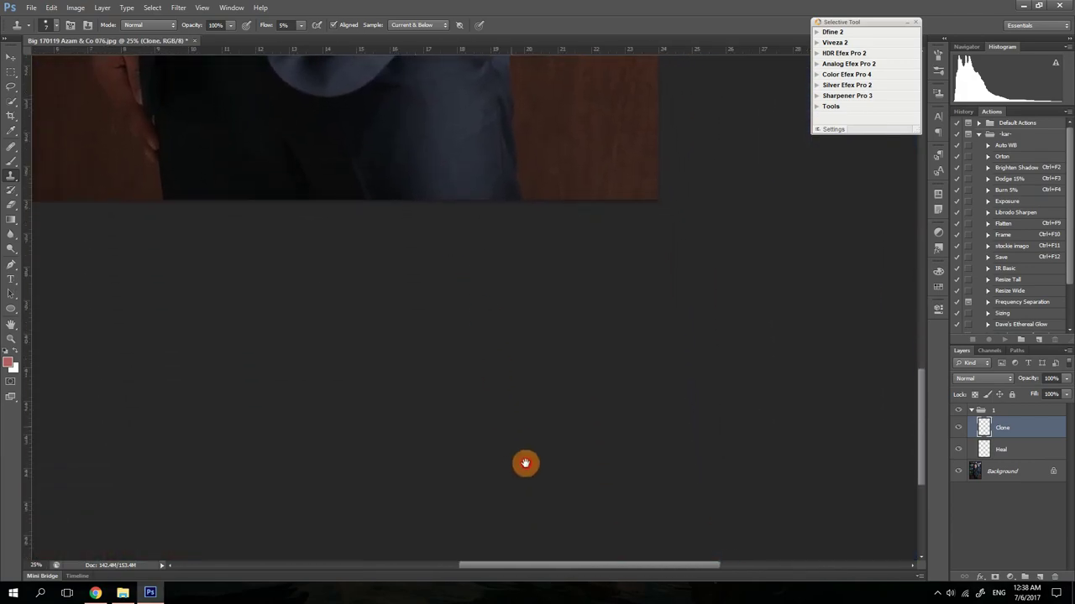
{"action": "left_click_drag", "start_coordinate": [528, 252], "coordinate": [502, 453]}
{"action": "left_click_drag", "start_coordinate": [561, 274], "coordinate": [506, 459]}
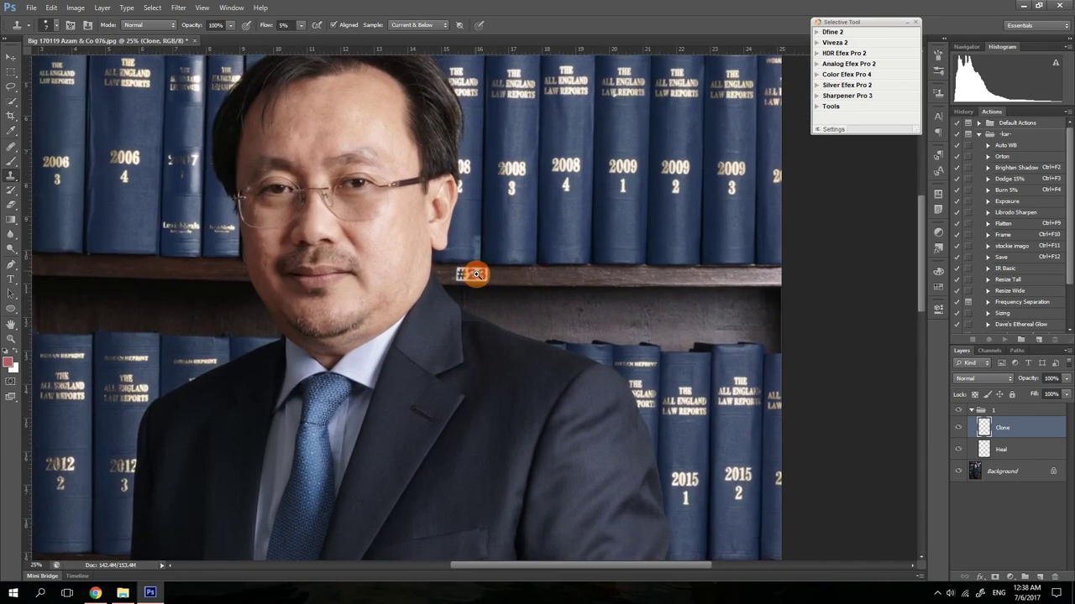
Clone out the #26 label on the shelf edge with a size 20 brush at 15% flow, sampling the wood beside it
{"action": "left_click", "coordinate": [474, 276], "text": "ctrl"}
{"action": "left_click", "coordinate": [475, 277], "text": "ctrl"}
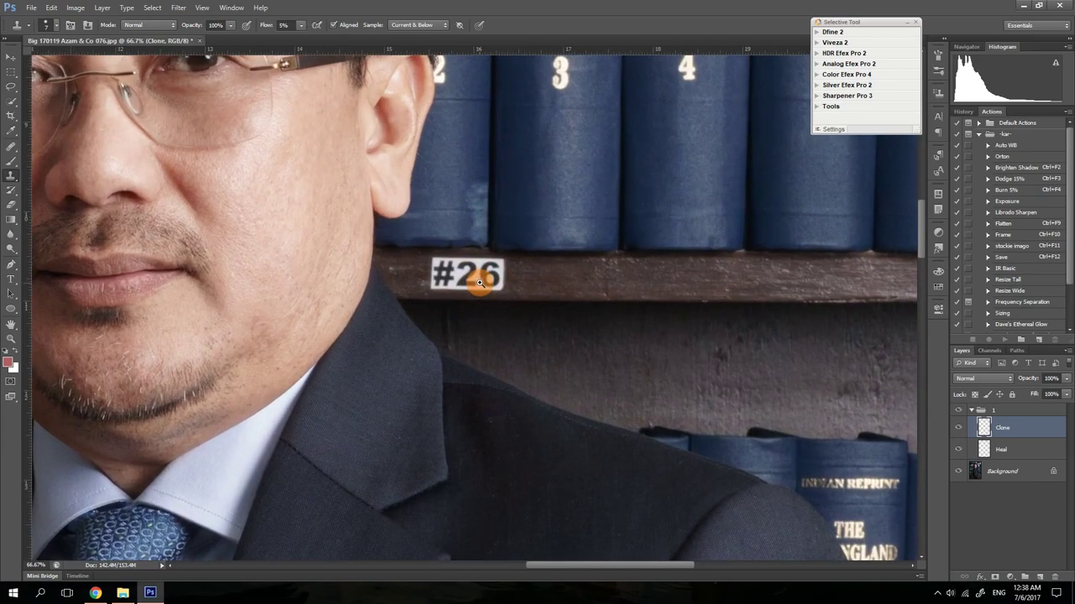
{"action": "left_click", "coordinate": [476, 279], "text": "ctrl"}
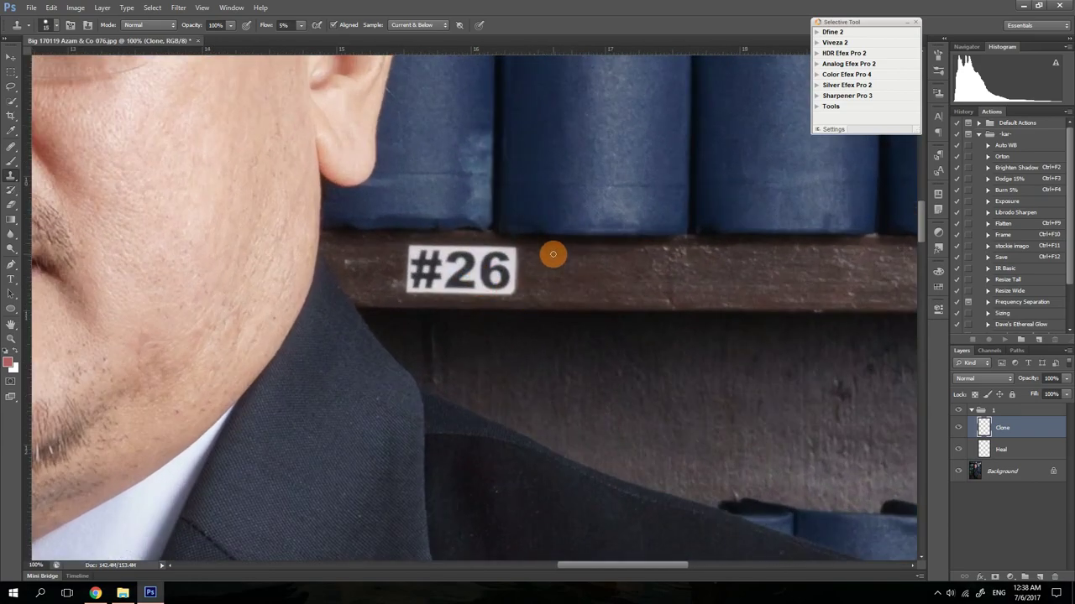
{"action": "left_click", "coordinate": [283, 24]}
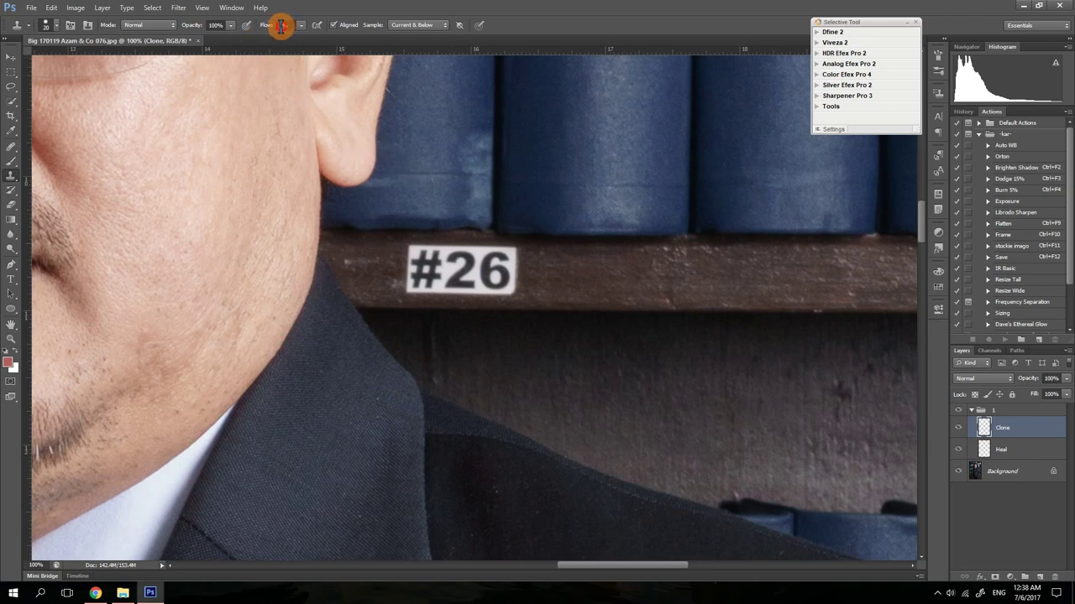
{"action": "type", "text": "15"}
{"action": "key", "text": "Return"}
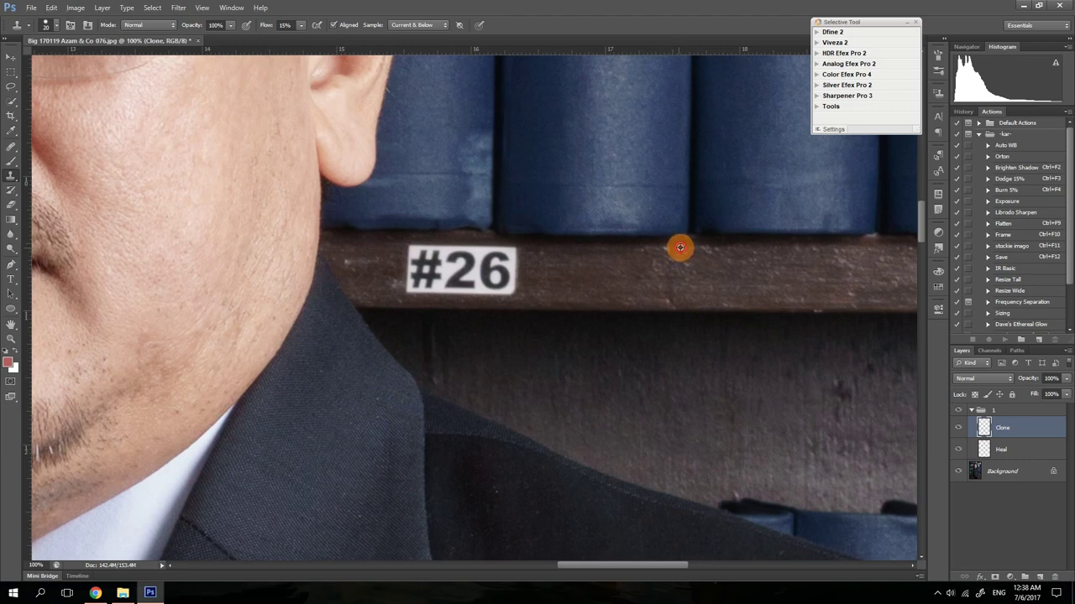
{"action": "mouse_move", "coordinate": [513, 248]}
{"action": "left_mouse_down"}
{"action": "mouse_move", "coordinate": [524, 252]}
{"action": "mouse_move", "coordinate": [484, 261]}
{"action": "mouse_move", "coordinate": [529, 272]}
{"action": "mouse_move", "coordinate": [482, 280]}
{"action": "mouse_move", "coordinate": [521, 291]}
{"action": "mouse_move", "coordinate": [466, 293]}
{"action": "mouse_move", "coordinate": [528, 287]}
{"action": "mouse_move", "coordinate": [468, 278]}
{"action": "mouse_move", "coordinate": [520, 272]}
{"action": "mouse_move", "coordinate": [465, 267]}
{"action": "mouse_move", "coordinate": [530, 261]}
{"action": "mouse_move", "coordinate": [465, 248]}
{"action": "mouse_move", "coordinate": [501, 248]}
{"action": "mouse_move", "coordinate": [401, 246]}
{"action": "mouse_move", "coordinate": [482, 262]}
{"action": "mouse_move", "coordinate": [403, 247]}
{"action": "mouse_move", "coordinate": [404, 261]}
{"action": "mouse_move", "coordinate": [459, 269]}
{"action": "mouse_move", "coordinate": [404, 277]}
{"action": "mouse_move", "coordinate": [479, 288]}
{"action": "mouse_move", "coordinate": [430, 295]}
{"action": "mouse_move", "coordinate": [393, 283]}
{"action": "mouse_move", "coordinate": [499, 253]}
{"action": "mouse_move", "coordinate": [445, 283]}
{"action": "left_mouse_up"}
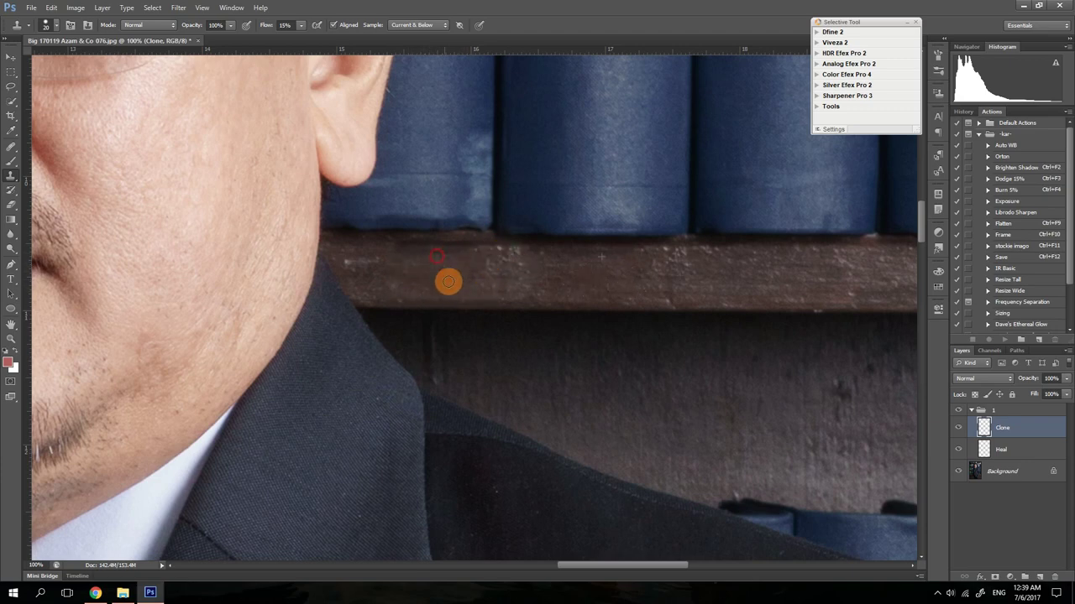
Refine the cloned wood where the #26 label was, breaking up repeated grain between the collar and the open shelf
{"action": "left_click", "coordinate": [607, 257], "text": "alt"}
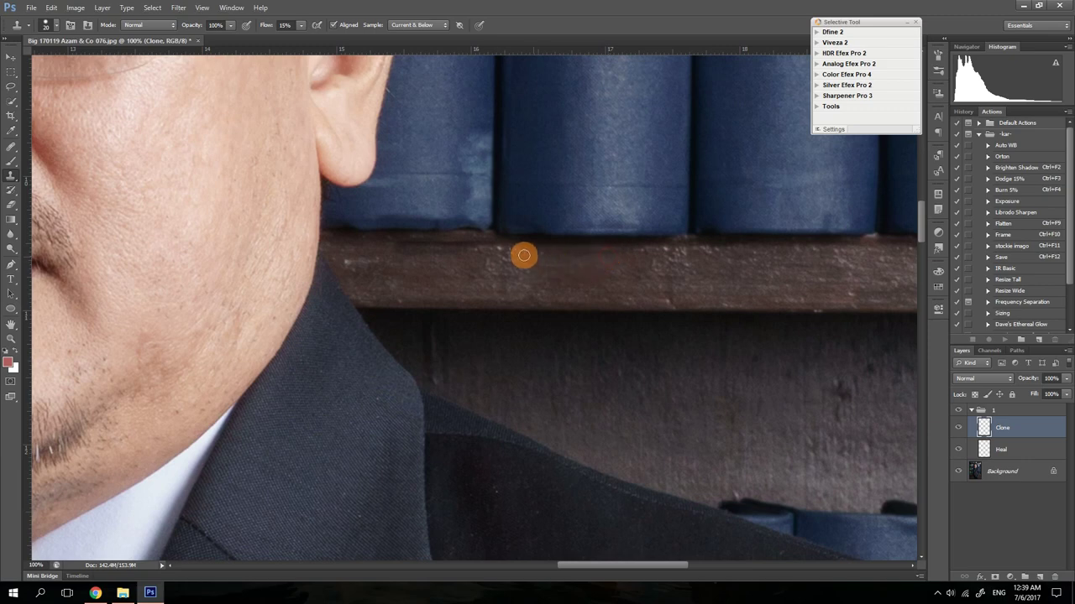
{"action": "left_click", "coordinate": [486, 259]}
{"action": "mouse_move", "coordinate": [481, 248]}
{"action": "left_mouse_down"}
{"action": "mouse_move", "coordinate": [541, 282]}
{"action": "mouse_move", "coordinate": [485, 297]}
{"action": "left_mouse_up"}
{"action": "left_click", "coordinate": [447, 272]}
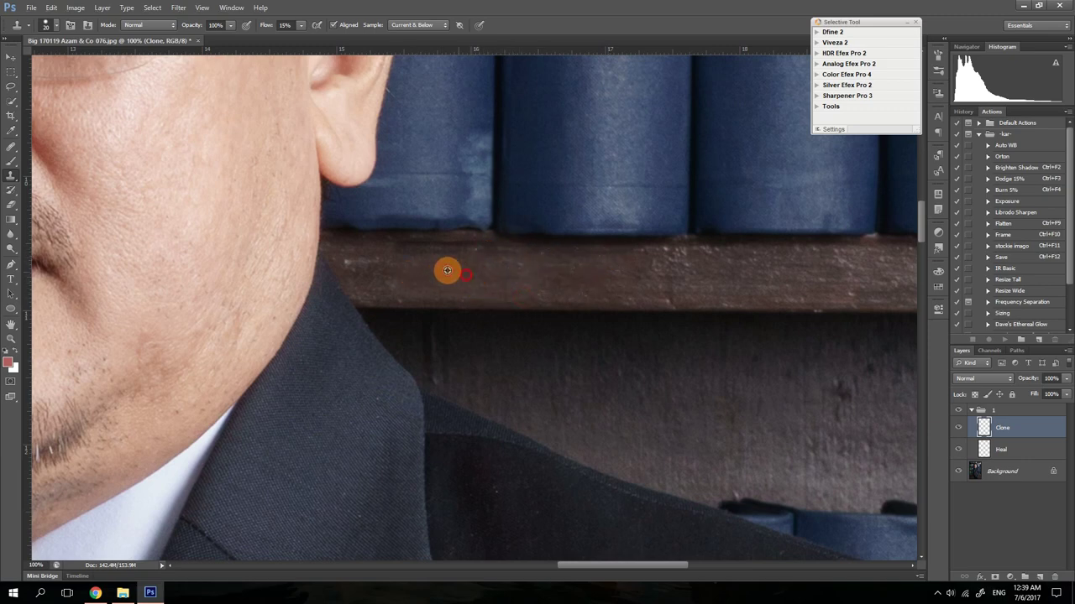
{"action": "left_click_drag", "start_coordinate": [344, 263], "coordinate": [373, 262]}
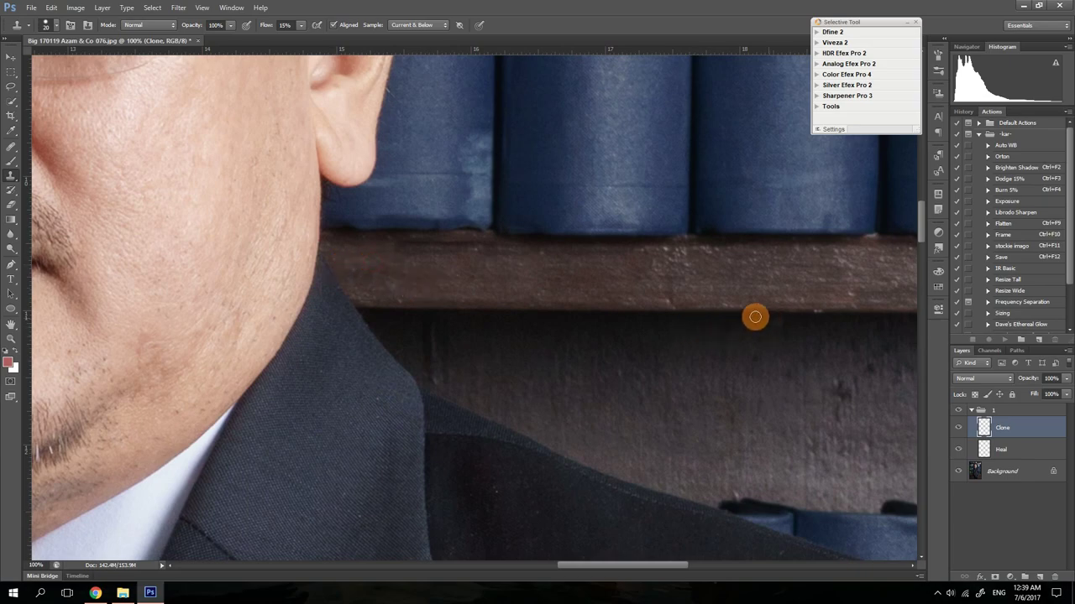
Inspect the bookshelf, the suit and the lower cabinet across the whole photo for further distractions
{"action": "left_click_drag", "start_coordinate": [811, 302], "coordinate": [593, 274]}
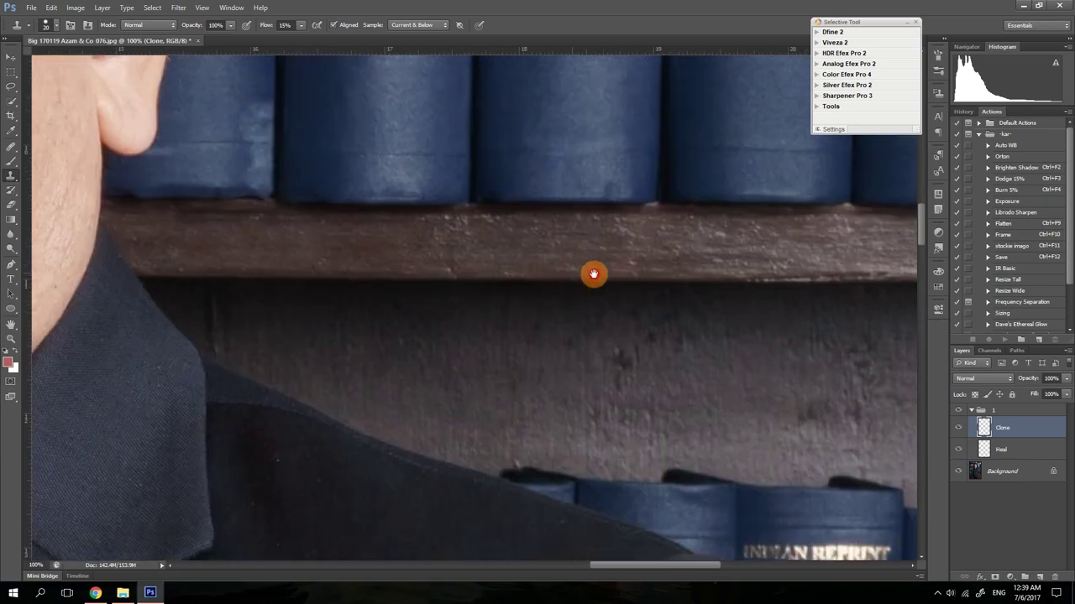
{"action": "left_click", "coordinate": [686, 315], "text": "alt"}
{"action": "left_click", "coordinate": [689, 323], "text": "alt"}
{"action": "left_click", "coordinate": [699, 352], "text": "alt"}
{"action": "left_click", "coordinate": [708, 368], "text": "alt"}
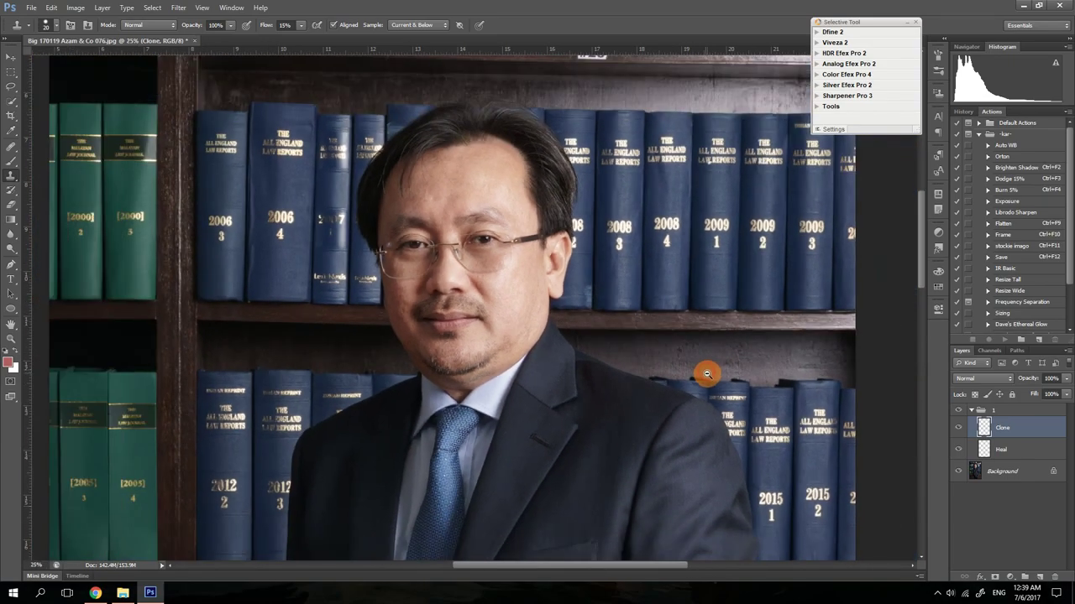
{"action": "left_click_drag", "start_coordinate": [461, 469], "coordinate": [508, 247]}
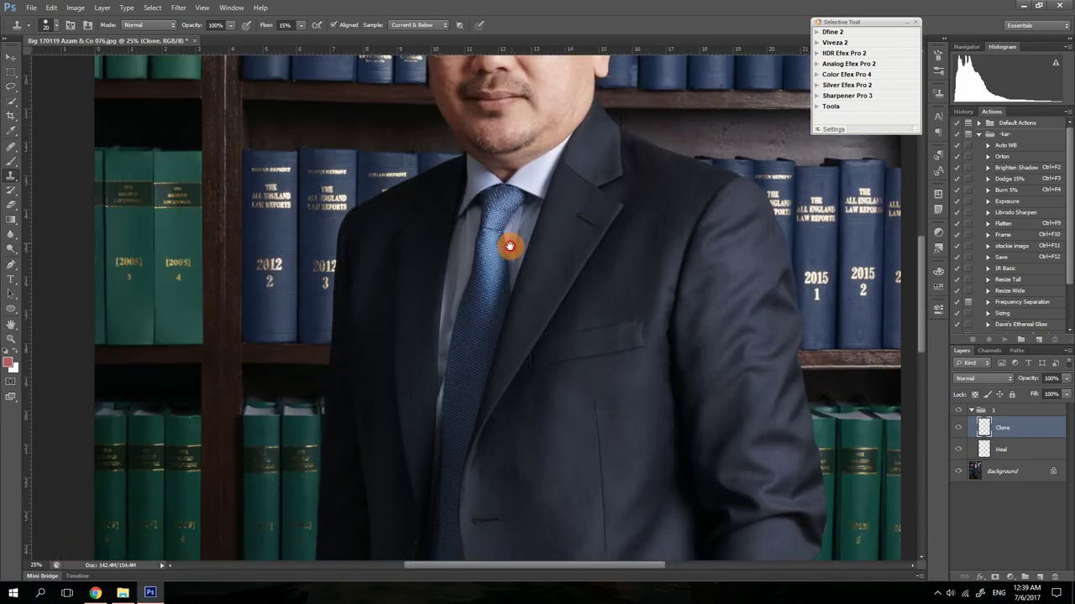
{"action": "left_click_drag", "start_coordinate": [523, 460], "coordinate": [517, 269]}
{"action": "left_click_drag", "start_coordinate": [476, 470], "coordinate": [615, 375]}
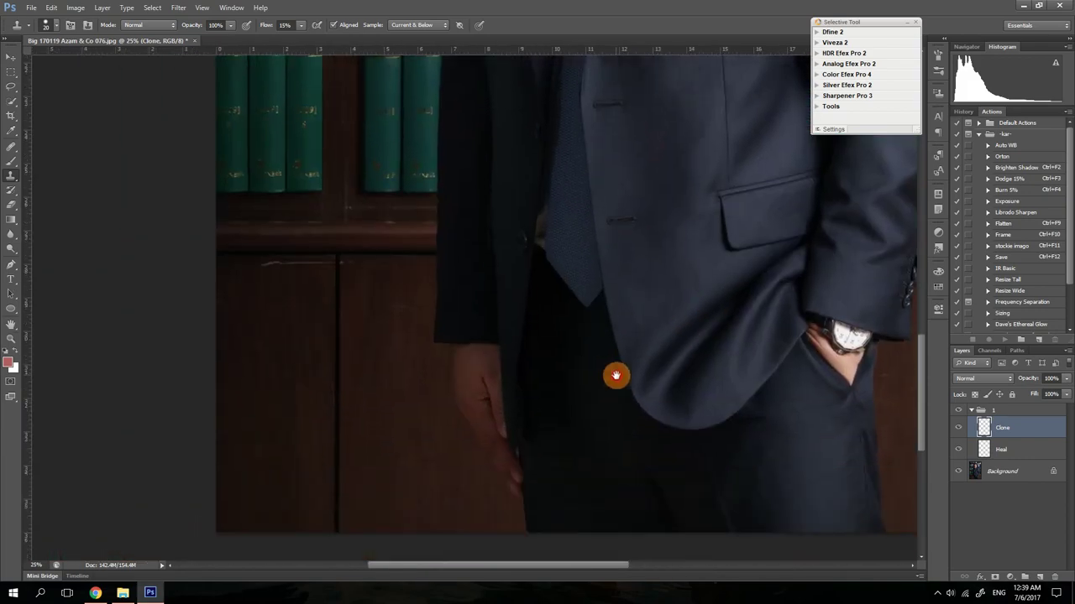
{"action": "left_click_drag", "start_coordinate": [418, 347], "coordinate": [489, 427]}
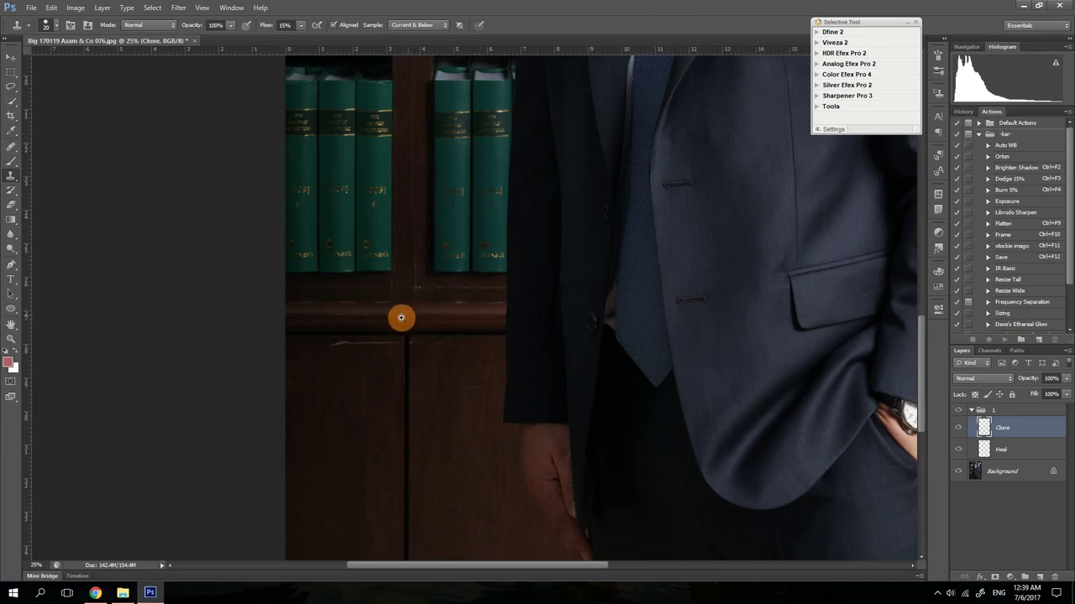
Clone out the light scratches along the upper edges of the two lower cabinet doors, sampling the clean wood below them
{"action": "left_click", "coordinate": [395, 339]}
{"action": "left_click", "coordinate": [398, 344]}
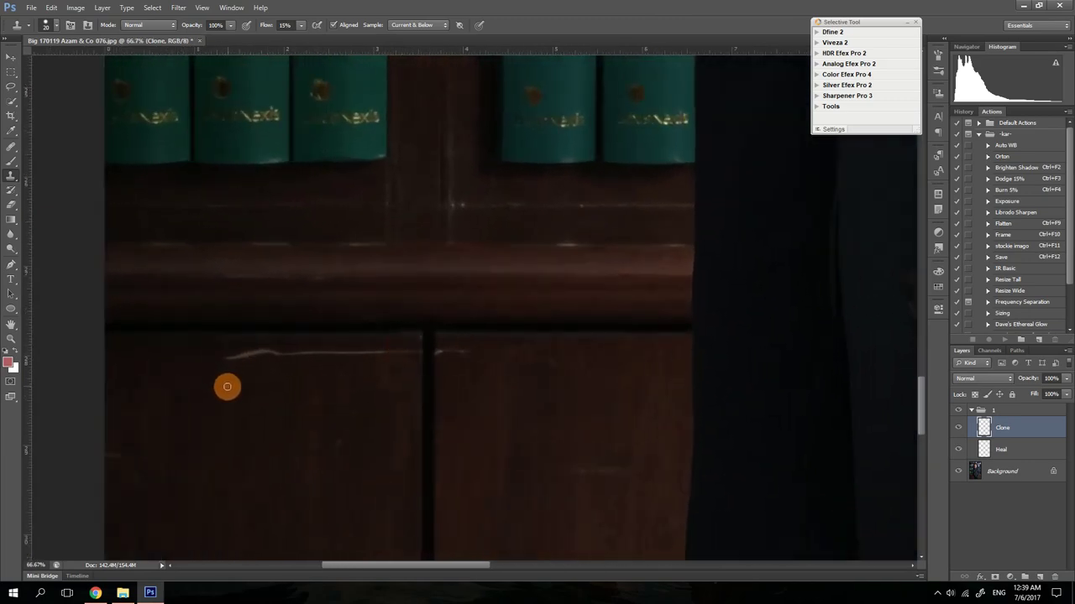
{"action": "left_click", "coordinate": [224, 388], "text": "alt"}
{"action": "mouse_move", "coordinate": [226, 360]}
{"action": "left_mouse_down"}
{"action": "mouse_move", "coordinate": [277, 353]}
{"action": "mouse_move", "coordinate": [216, 355]}
{"action": "mouse_move", "coordinate": [403, 360]}
{"action": "mouse_move", "coordinate": [381, 360]}
{"action": "mouse_move", "coordinate": [384, 350]}
{"action": "mouse_move", "coordinate": [233, 356]}
{"action": "mouse_move", "coordinate": [288, 367]}
{"action": "left_mouse_up"}
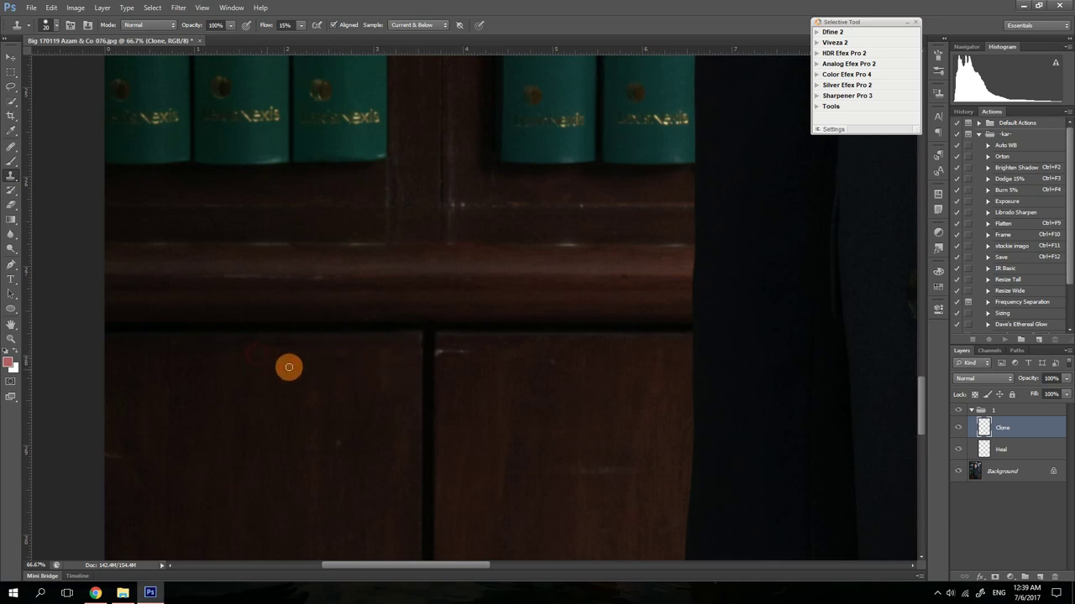
{"action": "left_click", "coordinate": [433, 386], "text": "alt"}
{"action": "left_click", "coordinate": [435, 352]}
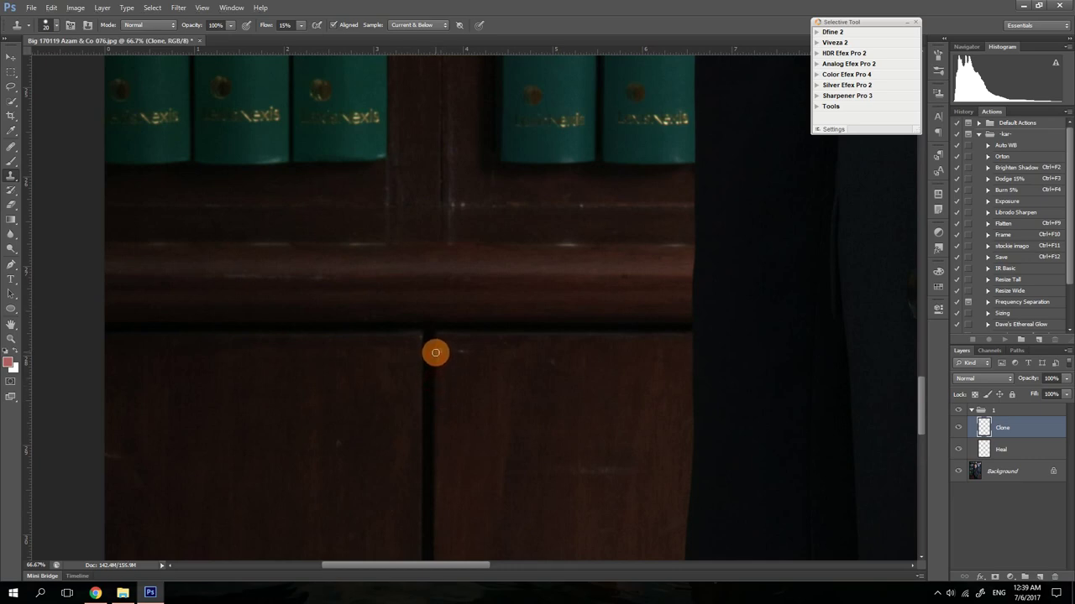
Check the cabinet, the hands, the watch side of the suit and the upper bookshelf for remaining flaws
{"action": "left_click", "coordinate": [460, 397], "text": "alt"}
{"action": "left_click", "coordinate": [475, 414], "text": "alt"}
{"action": "left_click_drag", "start_coordinate": [501, 431], "coordinate": [338, 299]}
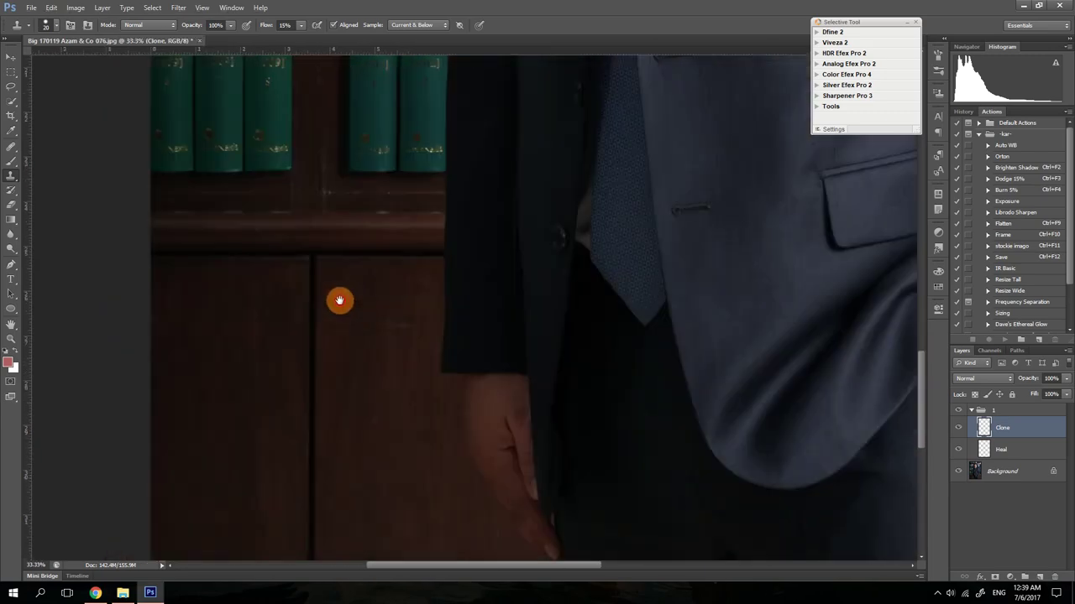
{"action": "left_click_drag", "start_coordinate": [529, 460], "coordinate": [384, 307]}
{"action": "left_click_drag", "start_coordinate": [537, 282], "coordinate": [403, 461]}
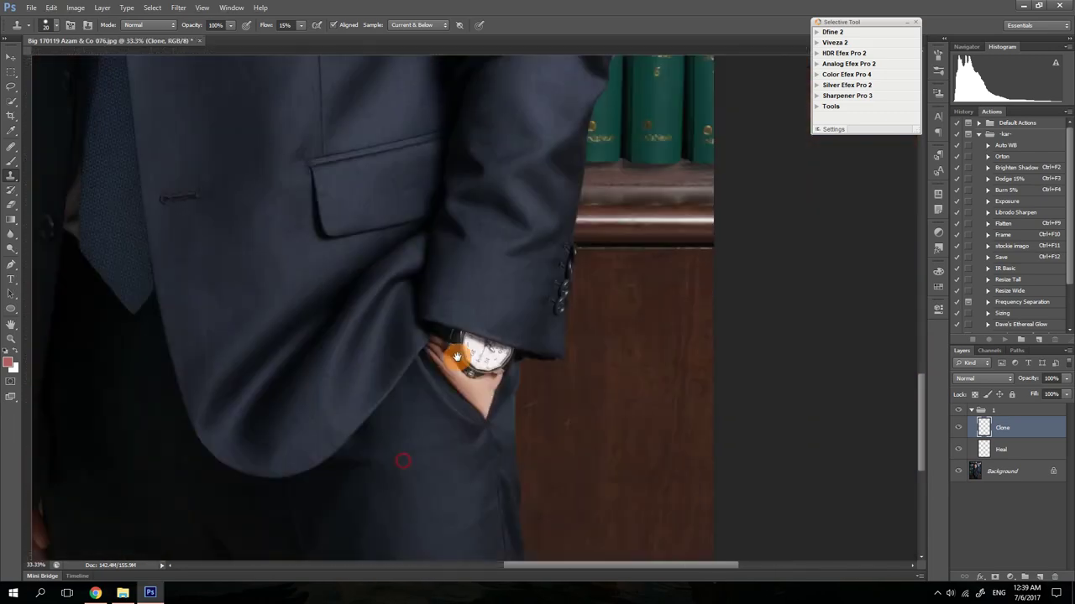
{"action": "left_click_drag", "start_coordinate": [512, 109], "coordinate": [472, 427]}
{"action": "left_click_drag", "start_coordinate": [395, 109], "coordinate": [504, 516]}
{"action": "left_click", "coordinate": [568, 388], "text": "alt"}
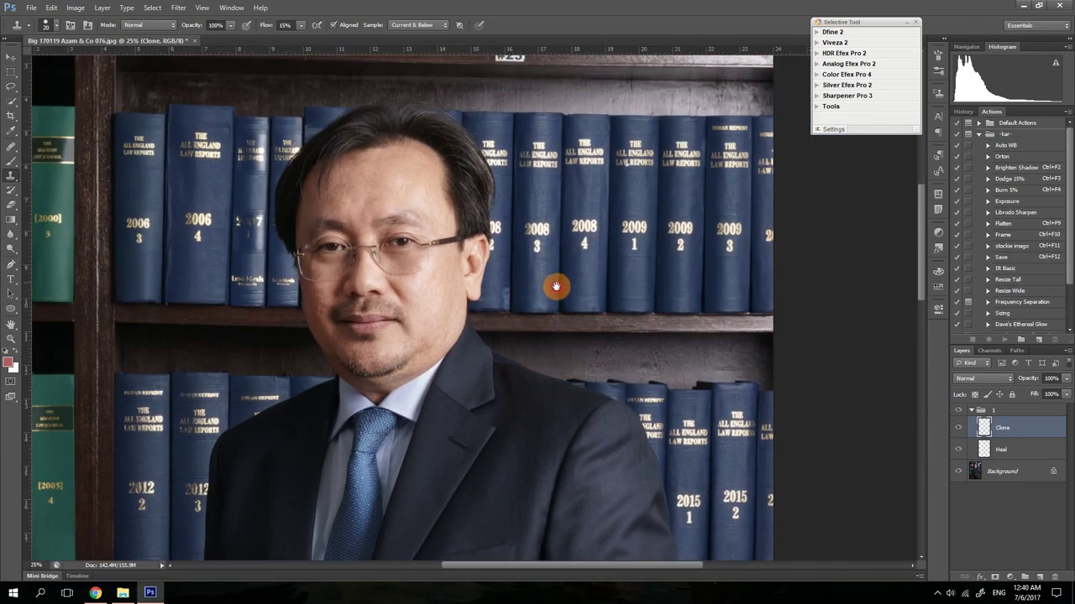
{"action": "left_click_drag", "start_coordinate": [556, 288], "coordinate": [679, 372]}
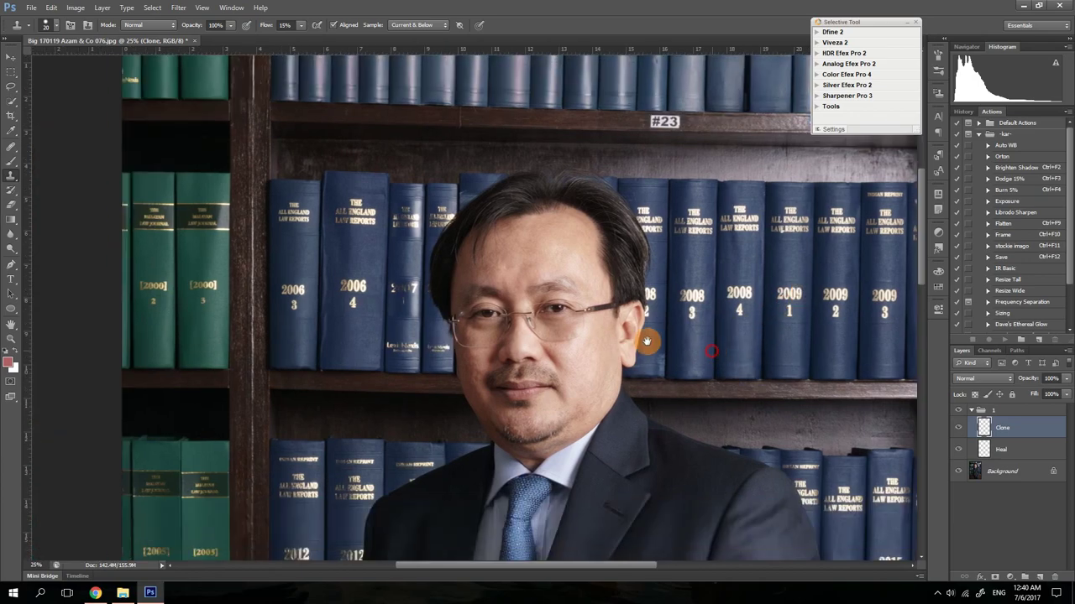
Clone out the #23 label on the upper shelf edge, sampling clean wood from either side of it
{"action": "left_click_drag", "start_coordinate": [398, 347], "coordinate": [448, 448]}
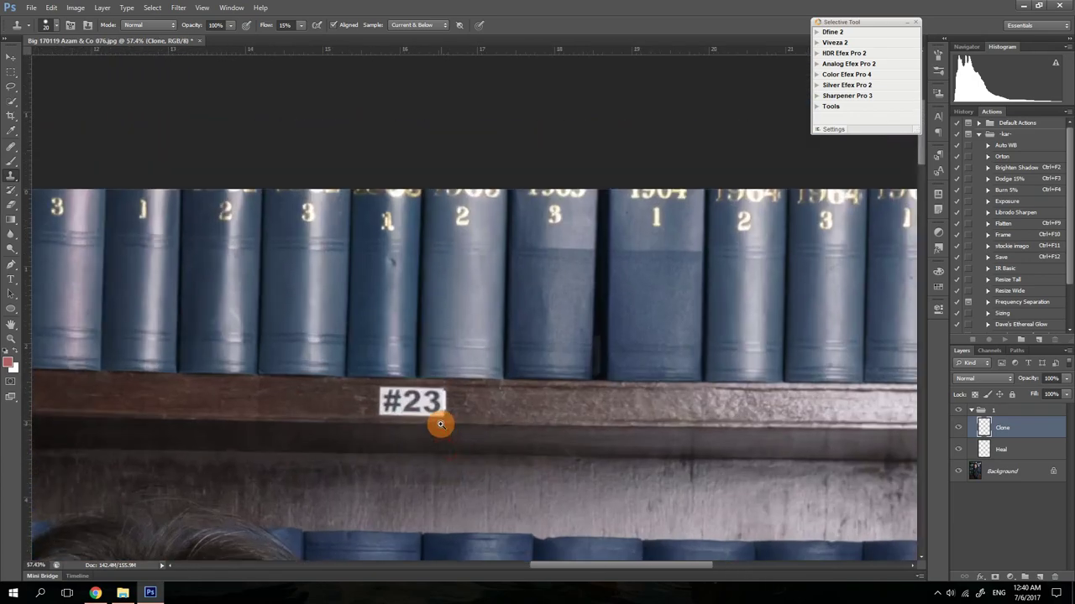
{"action": "left_click", "coordinate": [441, 425], "text": "ctrl"}
{"action": "left_click", "coordinate": [447, 431], "text": "ctrl"}
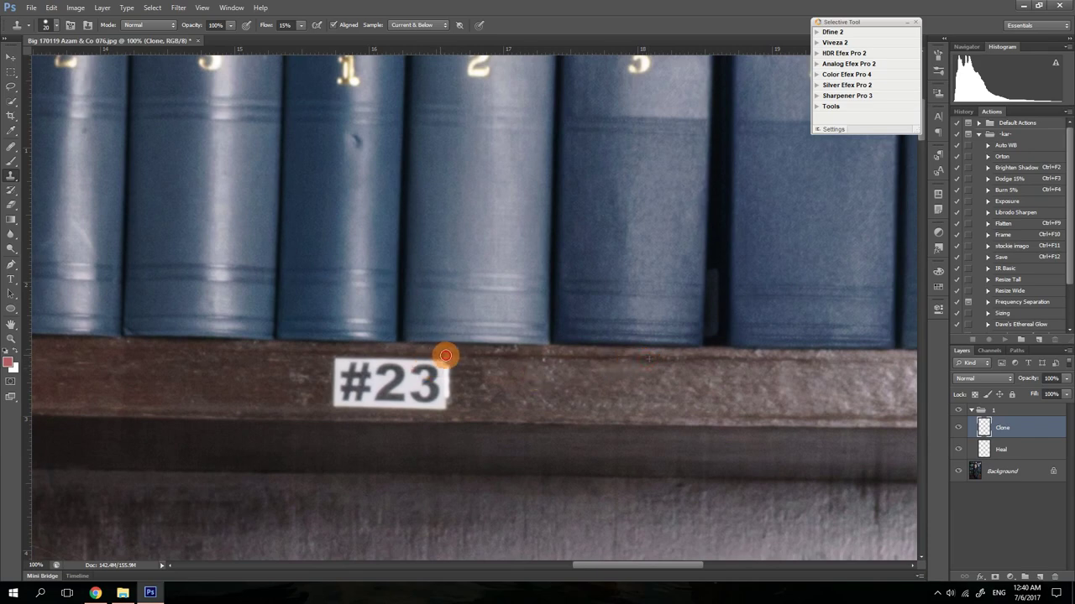
{"action": "mouse_move", "coordinate": [441, 362]}
{"action": "left_mouse_down"}
{"action": "mouse_move", "coordinate": [408, 372]}
{"action": "mouse_move", "coordinate": [463, 376]}
{"action": "mouse_move", "coordinate": [415, 379]}
{"action": "mouse_move", "coordinate": [463, 400]}
{"action": "mouse_move", "coordinate": [408, 406]}
{"action": "mouse_move", "coordinate": [448, 406]}
{"action": "mouse_move", "coordinate": [413, 390]}
{"action": "mouse_move", "coordinate": [470, 379]}
{"action": "mouse_move", "coordinate": [422, 377]}
{"action": "mouse_move", "coordinate": [408, 364]}
{"action": "mouse_move", "coordinate": [463, 364]}
{"action": "mouse_move", "coordinate": [420, 360]}
{"action": "mouse_move", "coordinate": [384, 377]}
{"action": "mouse_move", "coordinate": [499, 386]}
{"action": "mouse_move", "coordinate": [438, 372]}
{"action": "mouse_move", "coordinate": [492, 364]}
{"action": "mouse_move", "coordinate": [455, 411]}
{"action": "mouse_move", "coordinate": [422, 405]}
{"action": "mouse_move", "coordinate": [437, 394]}
{"action": "left_mouse_up"}
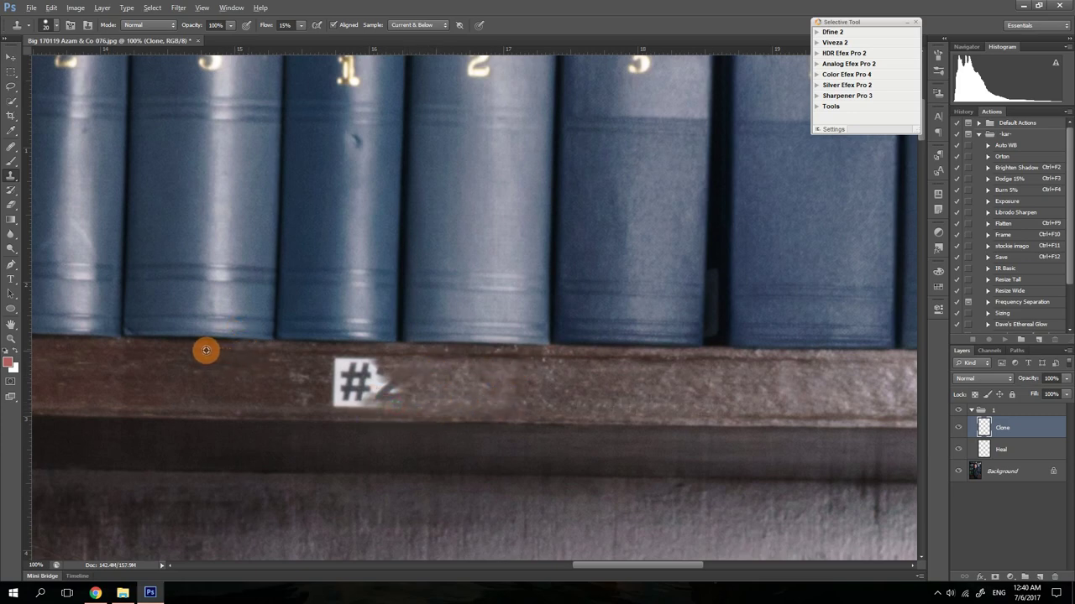
{"action": "left_click", "coordinate": [171, 350], "text": "alt"}
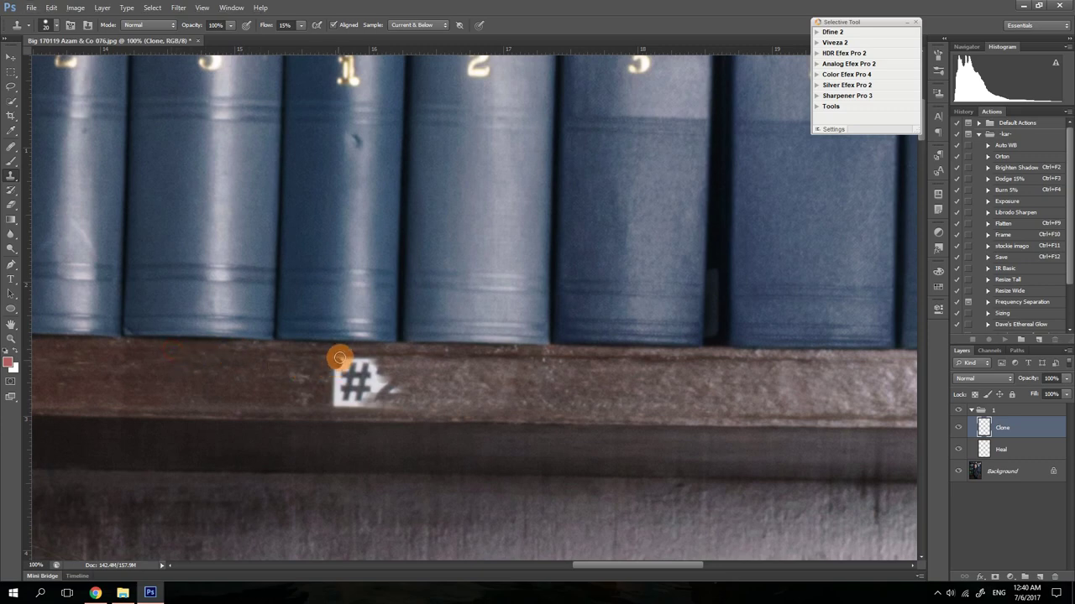
{"action": "mouse_move", "coordinate": [328, 356]}
{"action": "left_mouse_down"}
{"action": "mouse_move", "coordinate": [338, 359]}
{"action": "mouse_move", "coordinate": [324, 367]}
{"action": "mouse_move", "coordinate": [361, 372]}
{"action": "mouse_move", "coordinate": [314, 386]}
{"action": "mouse_move", "coordinate": [358, 389]}
{"action": "mouse_move", "coordinate": [331, 408]}
{"action": "mouse_move", "coordinate": [411, 381]}
{"action": "mouse_move", "coordinate": [328, 369]}
{"action": "mouse_move", "coordinate": [386, 365]}
{"action": "mouse_move", "coordinate": [367, 363]}
{"action": "mouse_move", "coordinate": [403, 377]}
{"action": "mouse_move", "coordinate": [355, 381]}
{"action": "mouse_move", "coordinate": [403, 396]}
{"action": "mouse_move", "coordinate": [359, 399]}
{"action": "mouse_move", "coordinate": [305, 377]}
{"action": "mouse_move", "coordinate": [319, 381]}
{"action": "mouse_move", "coordinate": [274, 400]}
{"action": "mouse_move", "coordinate": [619, 395]}
{"action": "mouse_move", "coordinate": [579, 393]}
{"action": "mouse_move", "coordinate": [565, 408]}
{"action": "mouse_move", "coordinate": [372, 366]}
{"action": "left_mouse_up"}
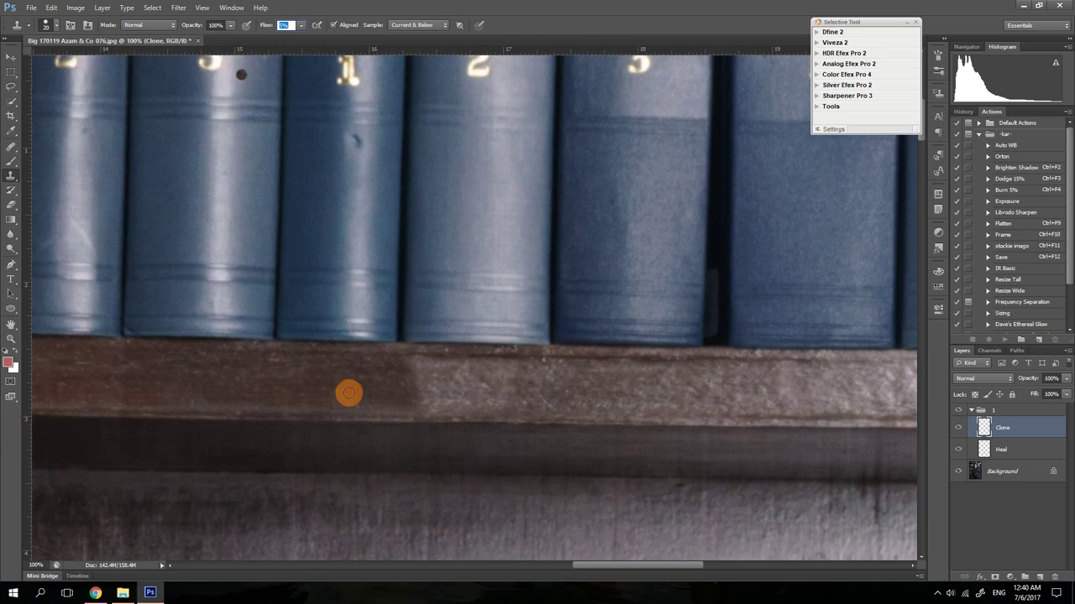
Blend the tonal seam in the cloned wood where the #23 label was, using 5% flow and a 45 px Clone Stamp
{"action": "key", "text": "Return"}
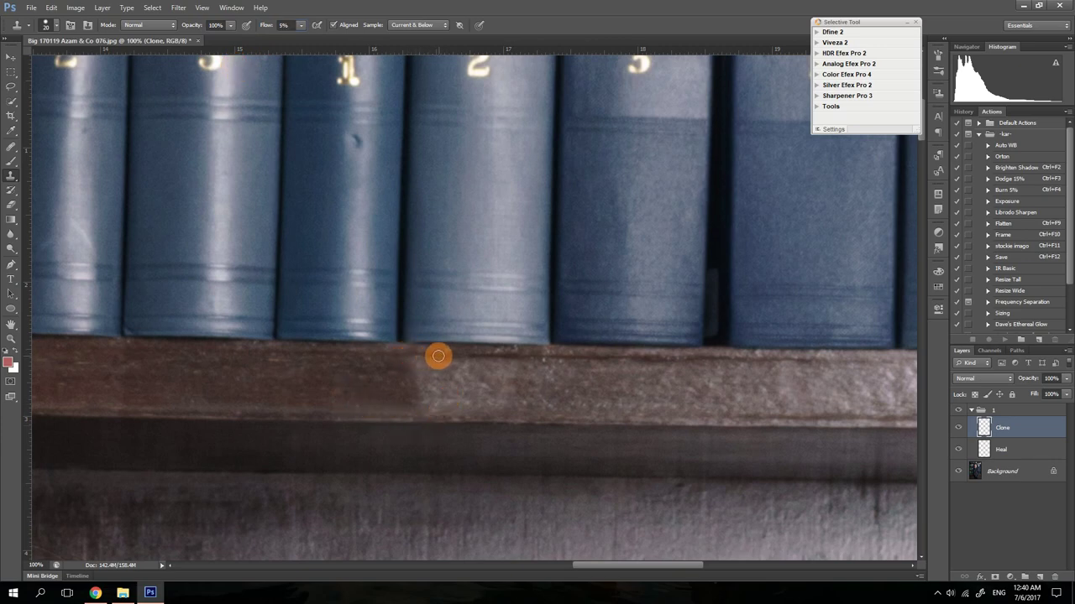
{"action": "mouse_move", "coordinate": [461, 378]}
{"action": "left_mouse_down"}
{"action": "mouse_move", "coordinate": [414, 394]}
{"action": "mouse_move", "coordinate": [434, 403]}
{"action": "mouse_move", "coordinate": [455, 373]}
{"action": "left_mouse_up"}
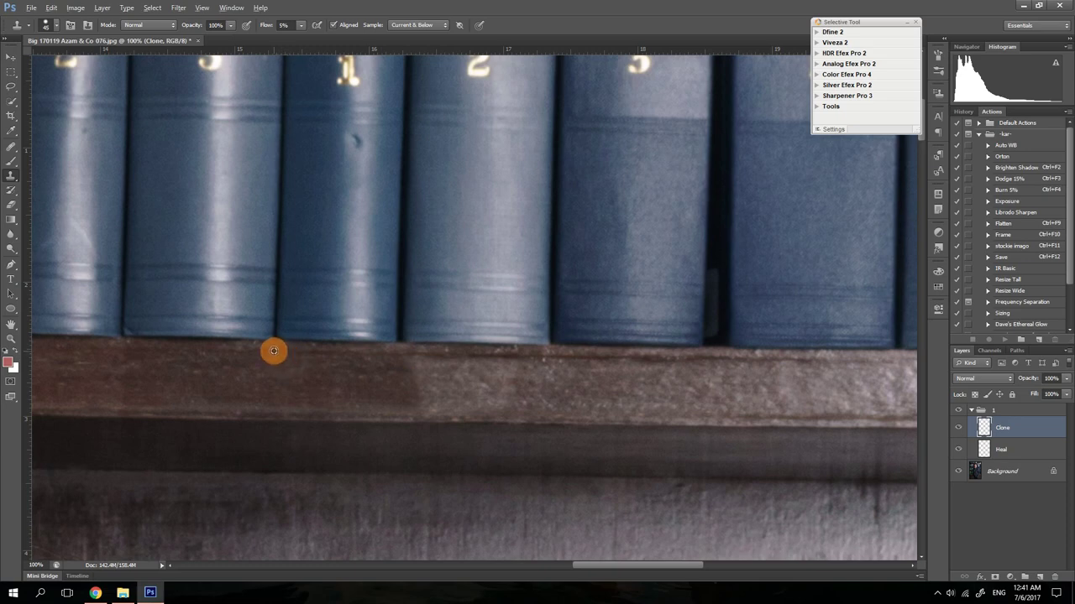
{"action": "left_click", "coordinate": [284, 349], "text": "alt"}
{"action": "mouse_move", "coordinate": [437, 361]}
{"action": "left_mouse_down"}
{"action": "mouse_move", "coordinate": [494, 404]}
{"action": "mouse_move", "coordinate": [535, 404]}
{"action": "mouse_move", "coordinate": [544, 391]}
{"action": "mouse_move", "coordinate": [405, 366]}
{"action": "mouse_move", "coordinate": [453, 378]}
{"action": "mouse_move", "coordinate": [427, 397]}
{"action": "mouse_move", "coordinate": [364, 377]}
{"action": "left_mouse_up"}
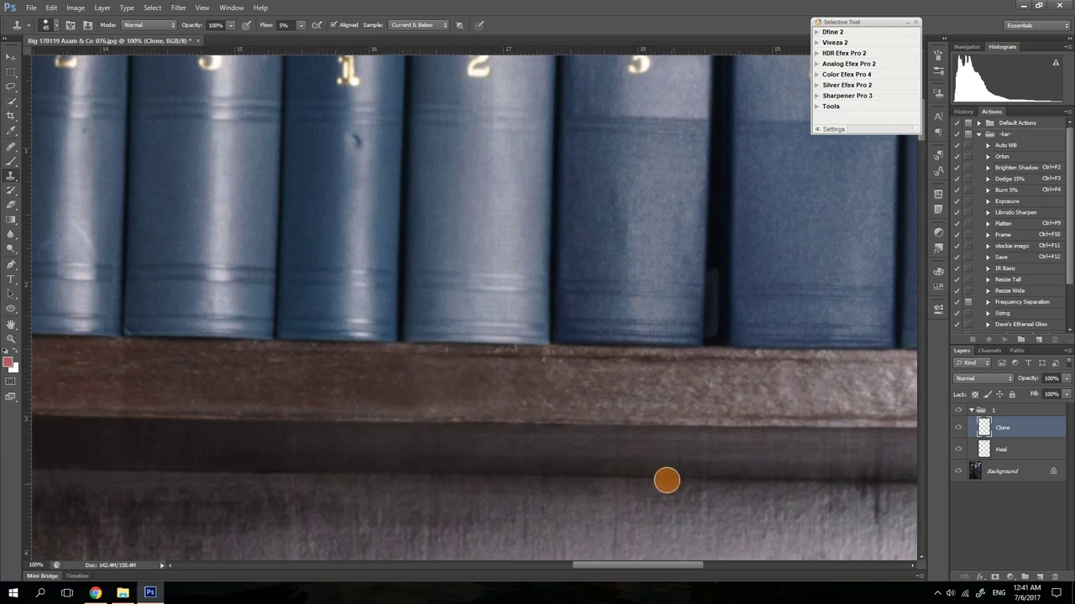
Collapse group 1 and add a Curves adjustment layer above it that lifts the midtones to brighten the whole photo
{"action": "key", "text": "ctrl+0"}
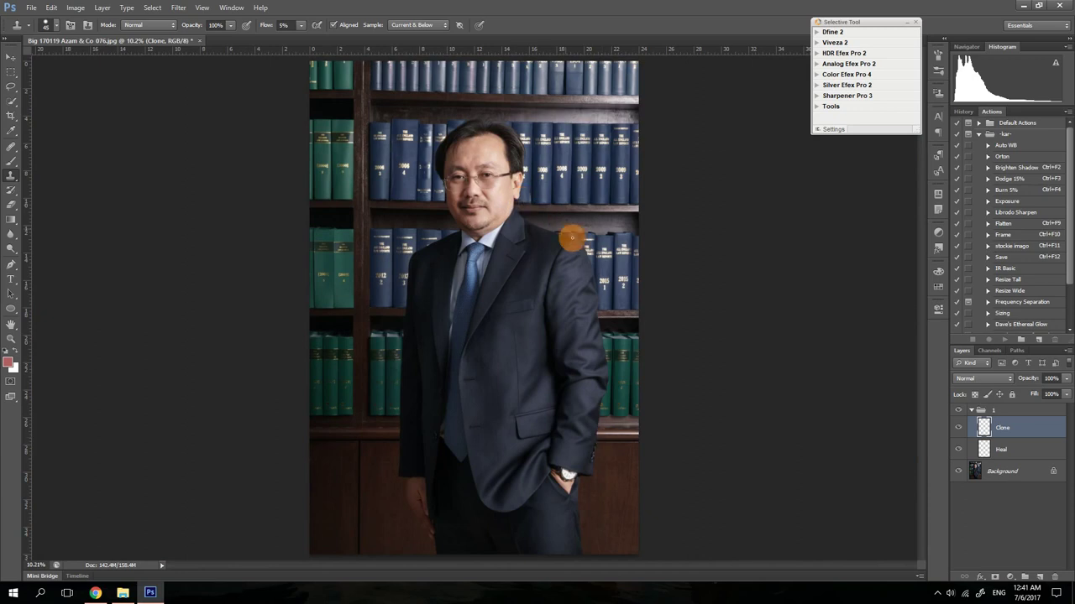
{"action": "left_click", "coordinate": [974, 412]}
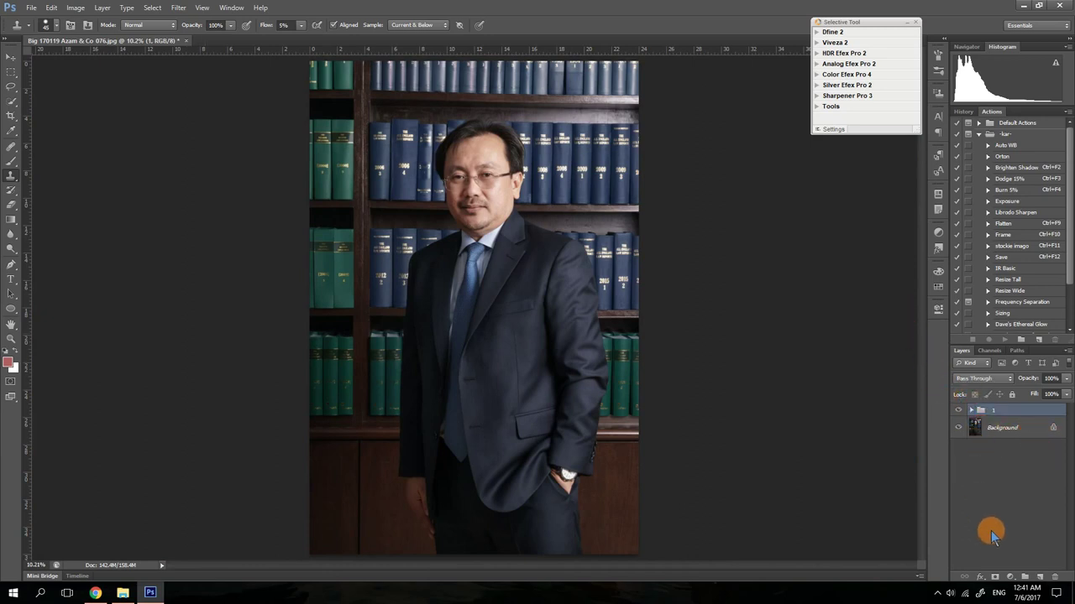
{"action": "left_click", "coordinate": [1011, 577]}
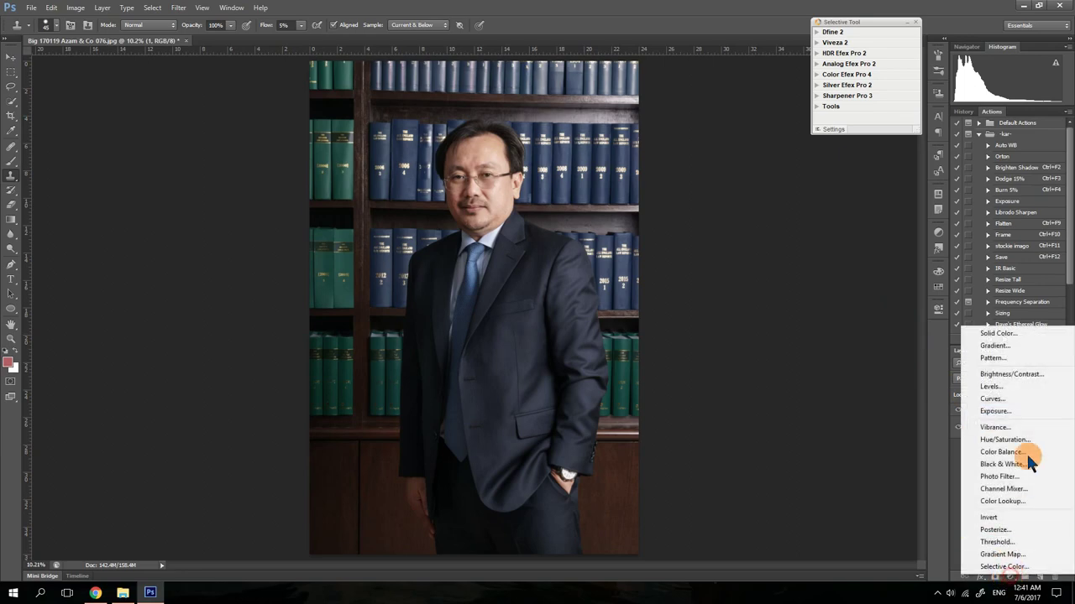
{"action": "left_click", "coordinate": [995, 399]}
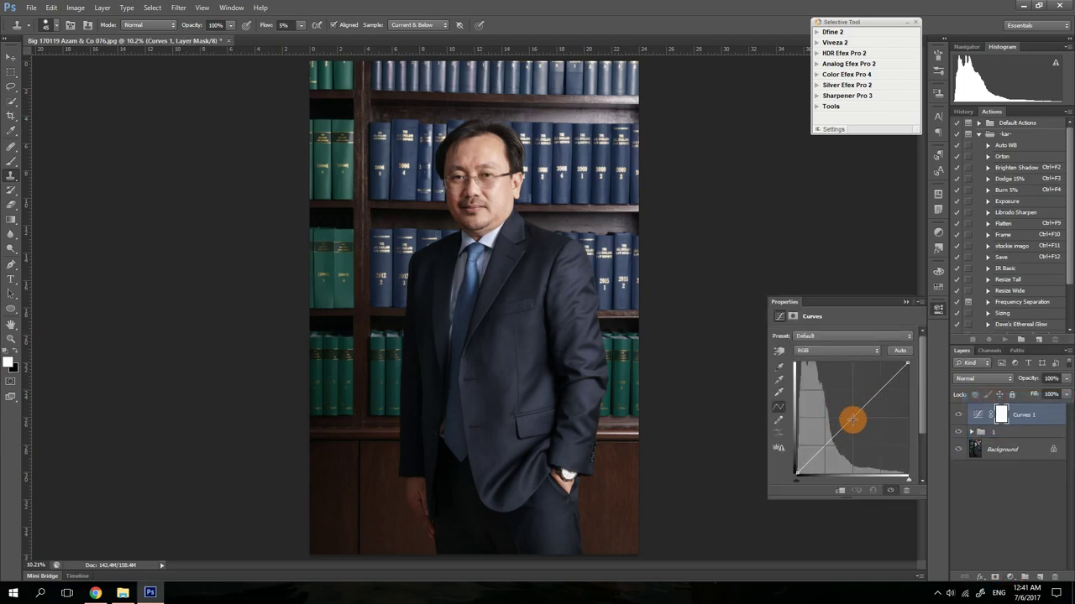
{"action": "left_click_drag", "start_coordinate": [848, 421], "coordinate": [840, 404]}
{"action": "left_click", "coordinate": [910, 307]}
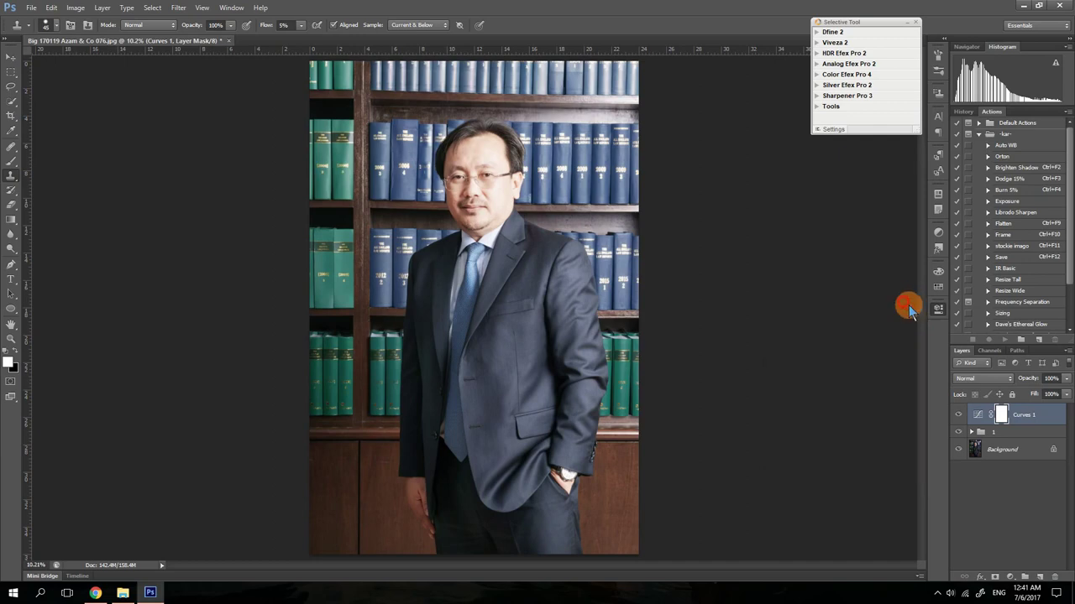
Invert the brightening Curves layer's mask to black and rename the layer D
{"action": "left_click", "coordinate": [1000, 414]}
{"action": "key", "text": "ctrl+i"}
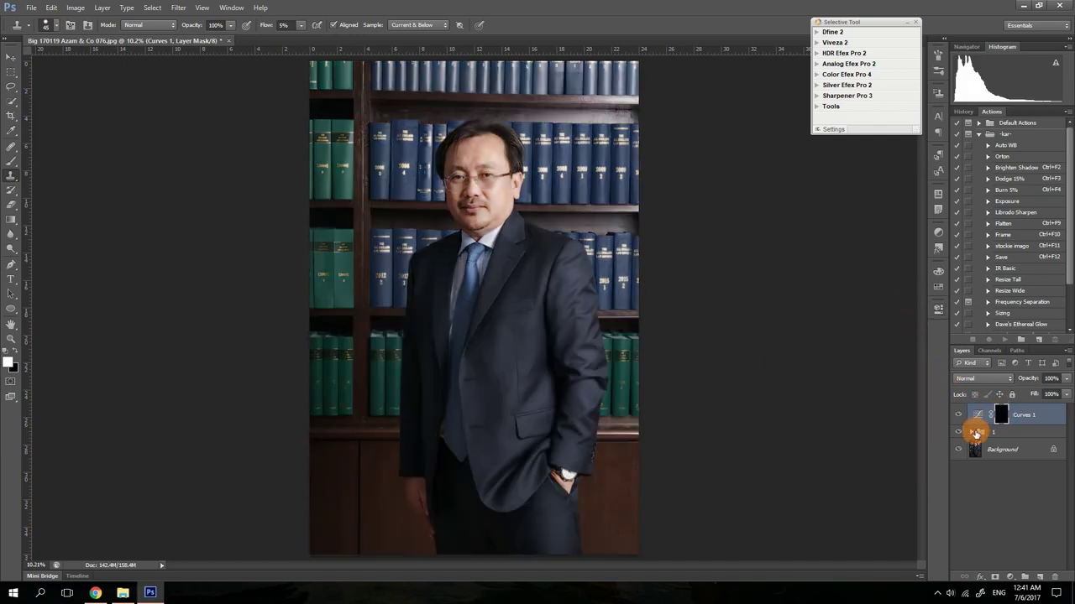
{"action": "left_click", "coordinate": [1016, 418]}
{"action": "double_click", "coordinate": [1020, 416]}
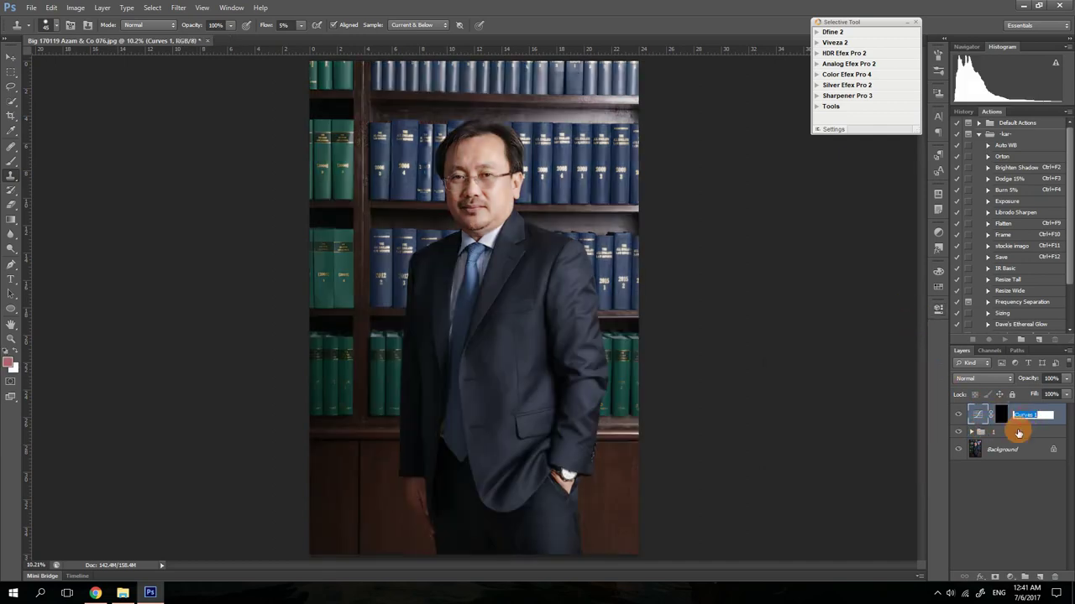
{"action": "key", "text": "Return"}
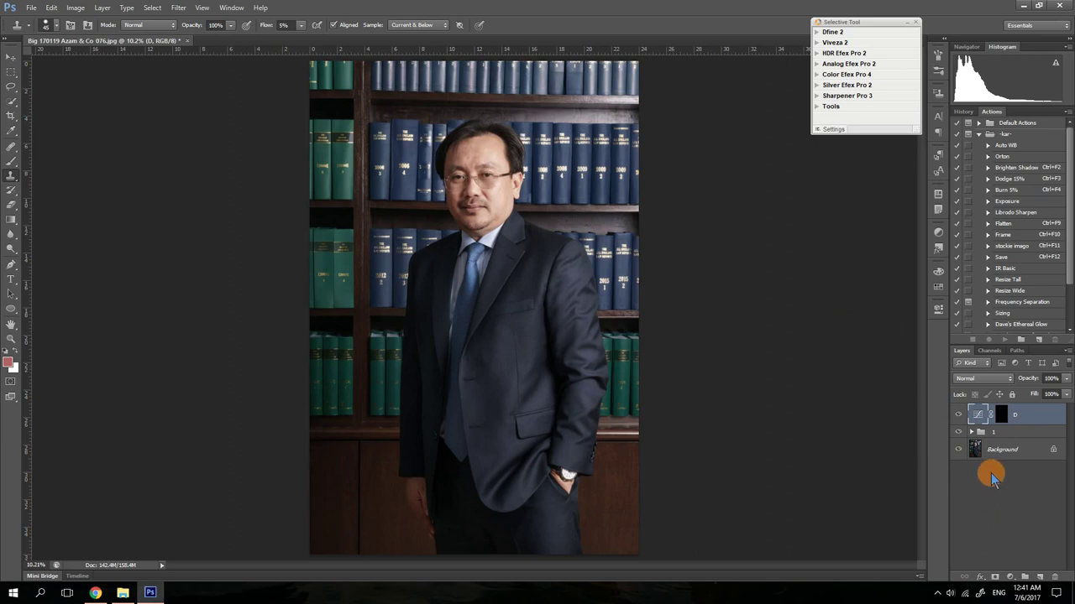
Add a second Curves adjustment layer between group 1 and layer D that pulls the midtones down to darken the photo
{"action": "left_click", "coordinate": [1005, 430]}
{"action": "left_click", "coordinate": [1010, 577]}
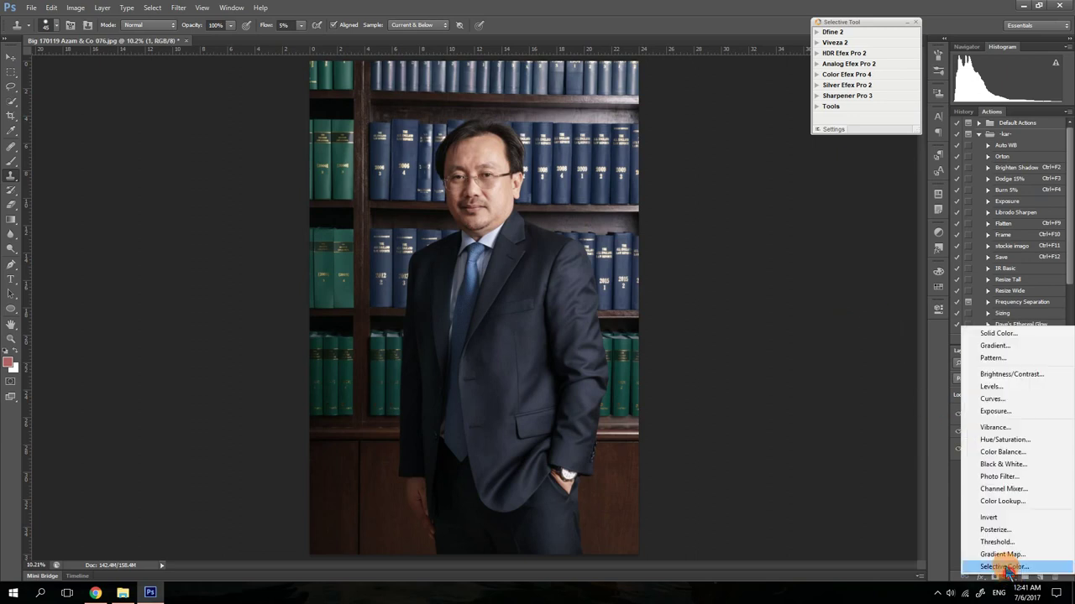
{"action": "left_click", "coordinate": [1005, 403]}
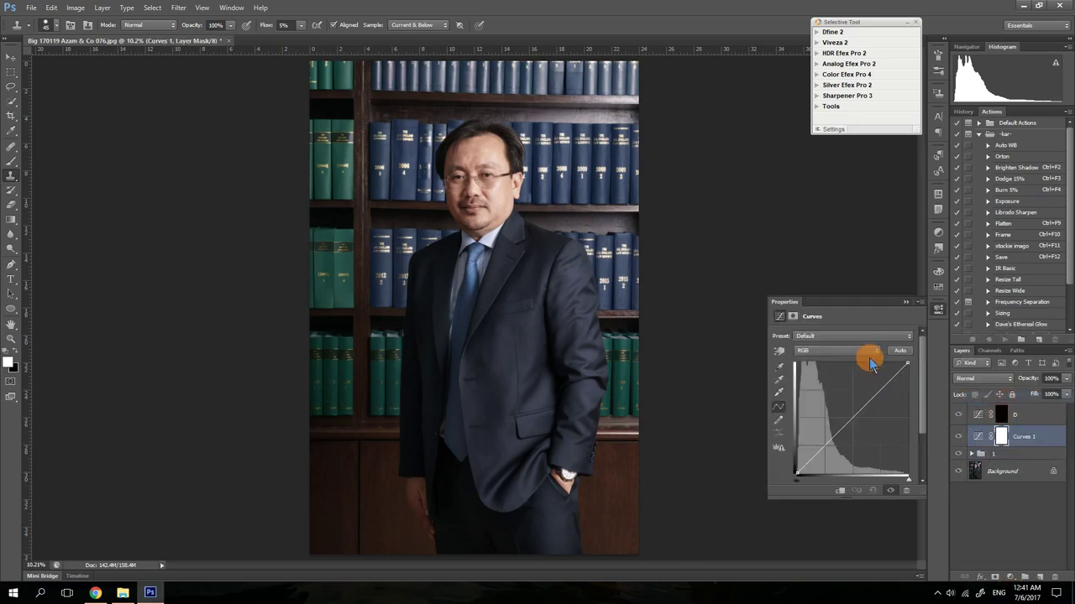
{"action": "left_click_drag", "start_coordinate": [853, 418], "coordinate": [863, 428]}
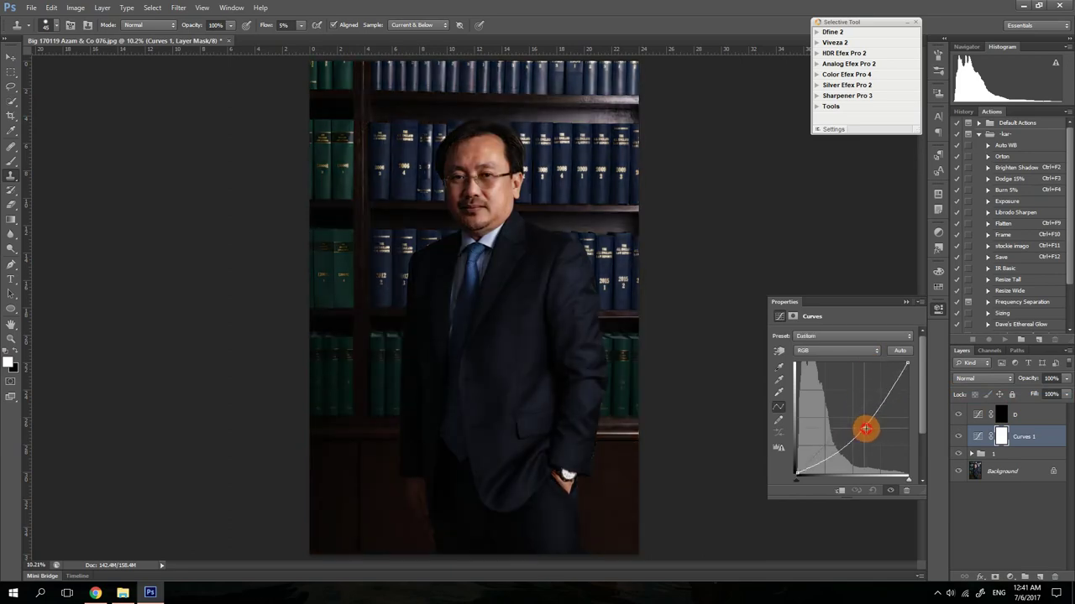
Rename the darkening Curves layer B and invert its mask to black
{"action": "double_click", "coordinate": [1019, 435]}
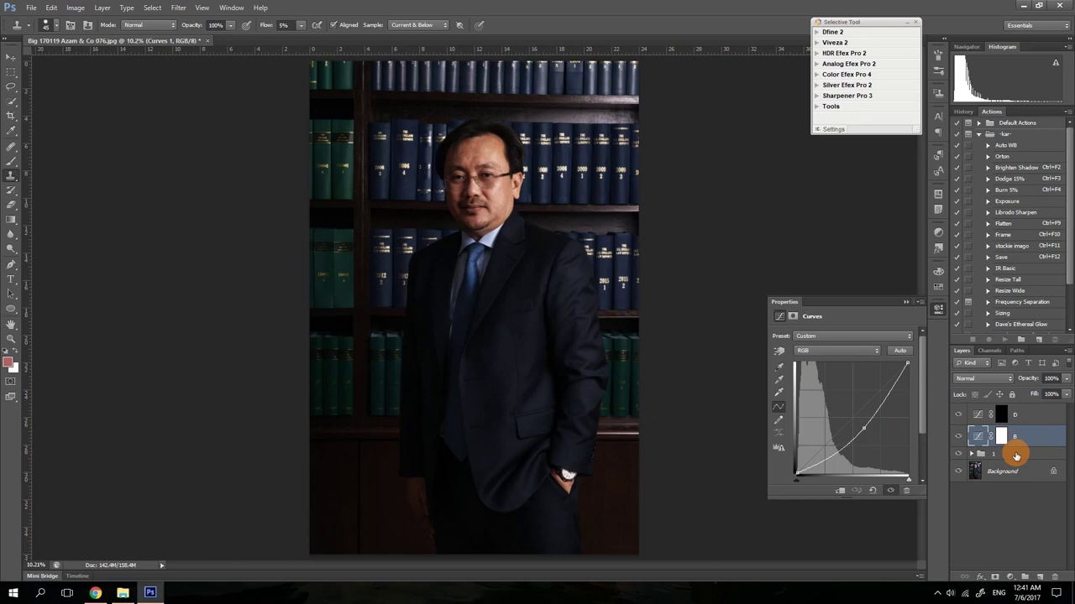
{"action": "left_click", "coordinate": [1001, 438]}
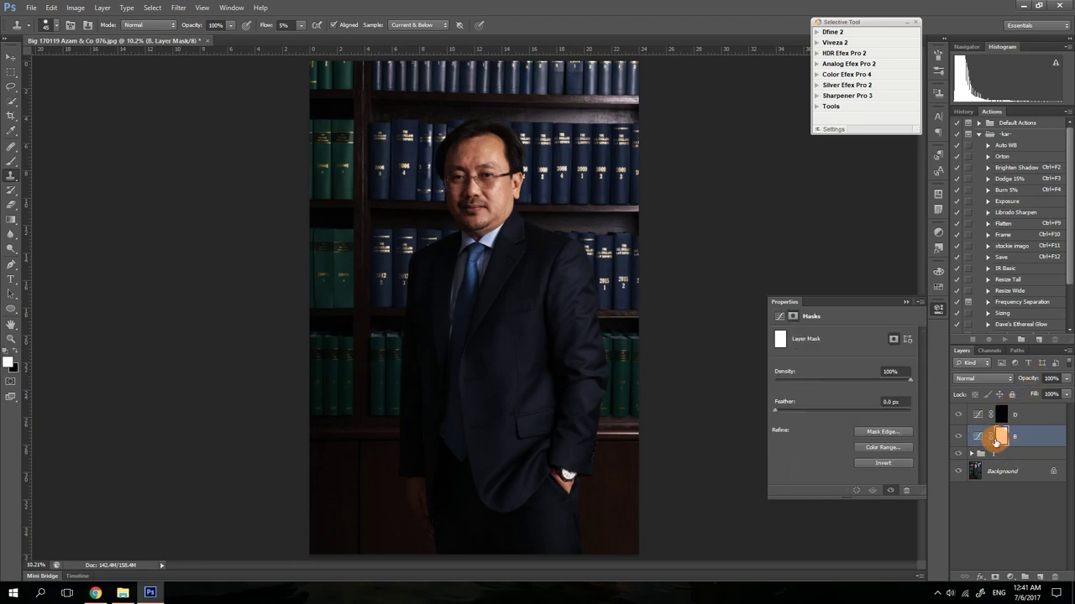
{"action": "key", "text": "ctrl+i"}
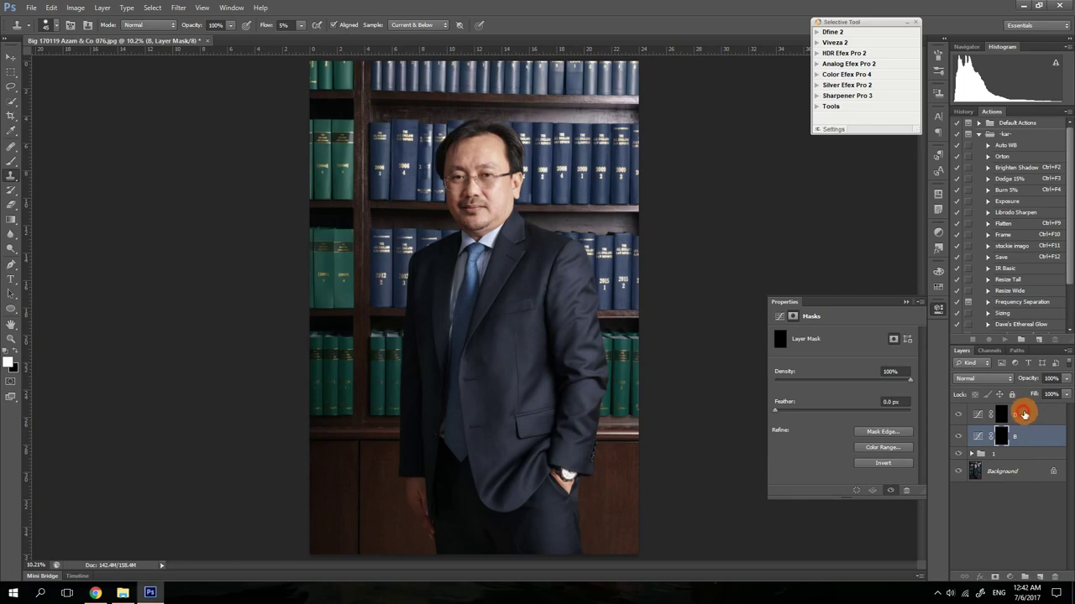
Group the D and B layers and name the group D&B
{"action": "left_click", "coordinate": [1024, 414], "text": "shift"}
{"action": "key", "text": "ctrl+g"}
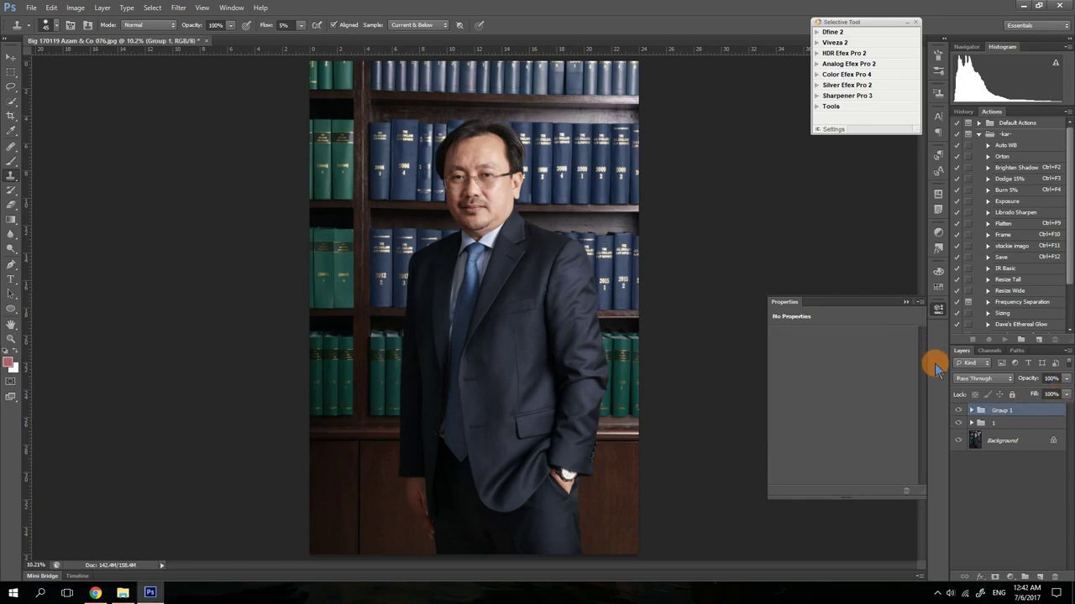
{"action": "double_click", "coordinate": [1000, 411]}
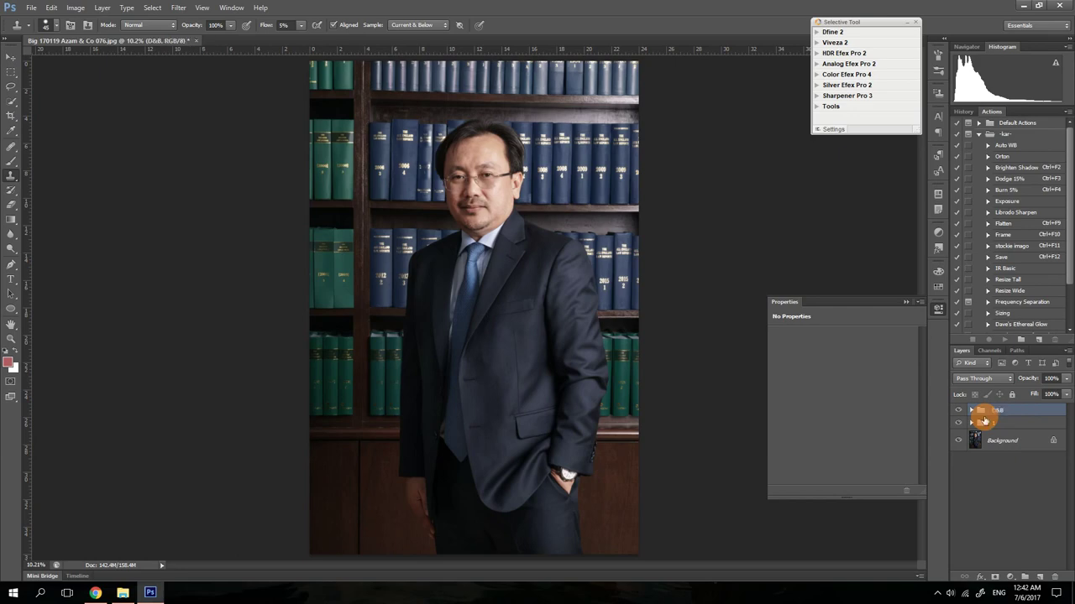
Save the layered document as the Photoshop file Big 170119 Azam & Co 076 in the Poster folder with Maximize Compatibility on
{"action": "key", "text": "ctrl+shift+s"}
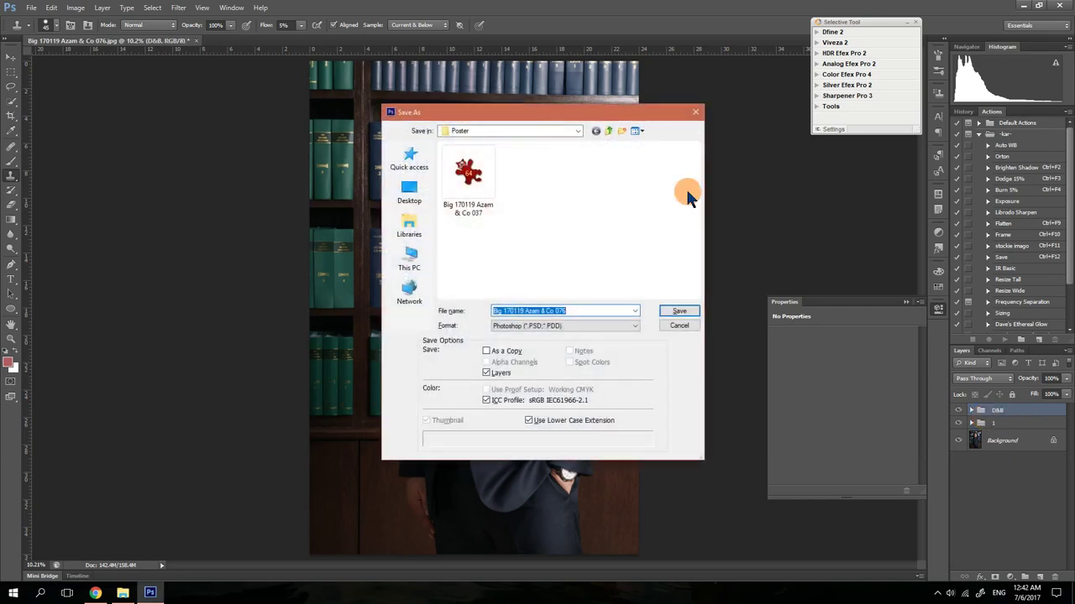
{"action": "left_click", "coordinate": [669, 312]}
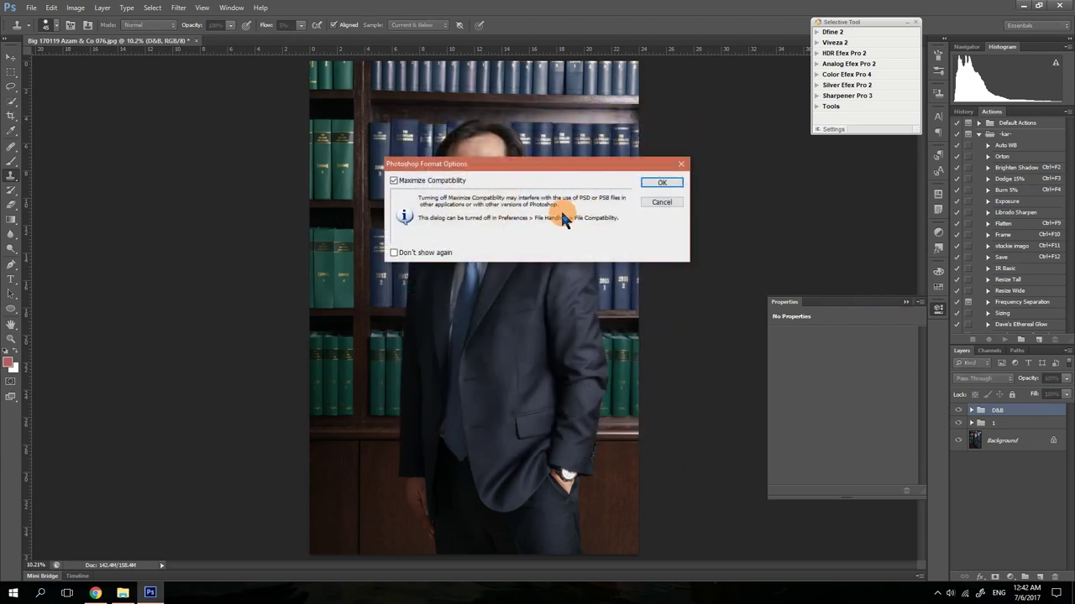
{"action": "left_click", "coordinate": [660, 182]}
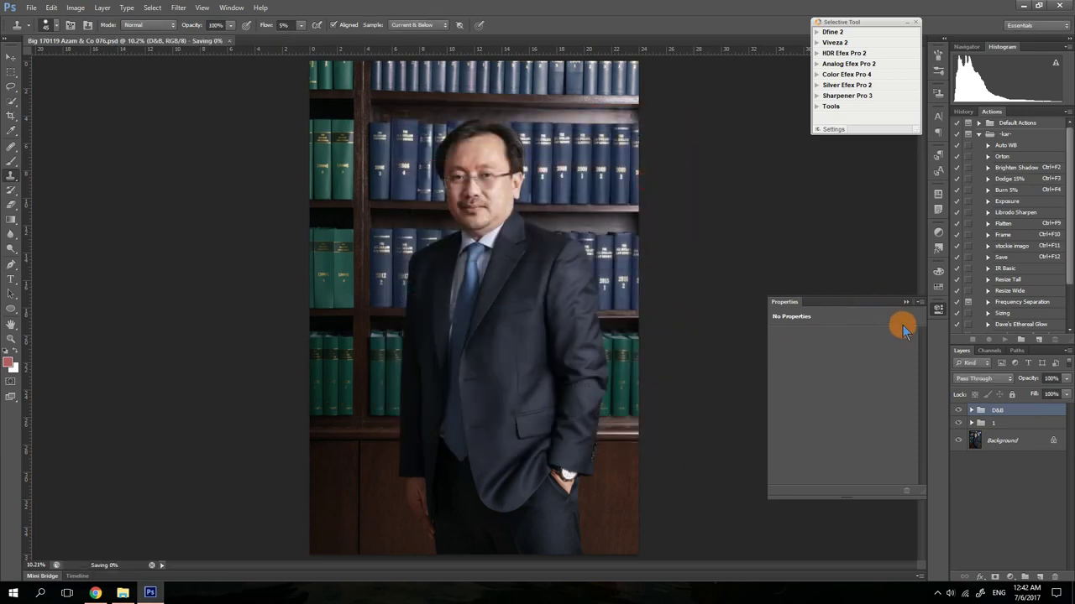
Expand the D&B group, make layer D's mask active and set up the Brush tool with white at 3% flow
{"action": "left_click", "coordinate": [905, 301]}
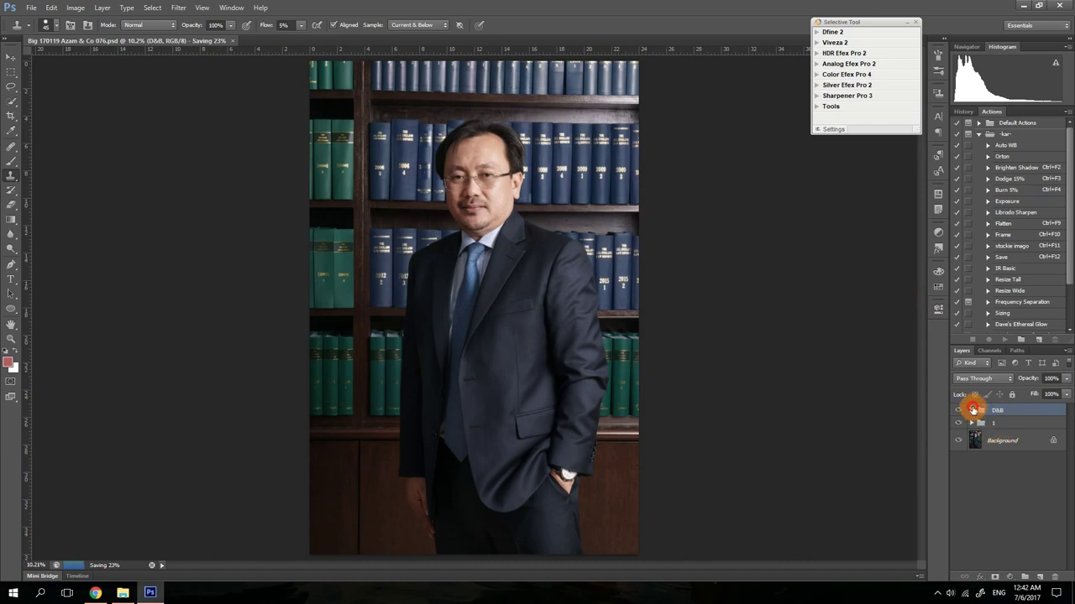
{"action": "left_click", "coordinate": [972, 409]}
{"action": "left_click", "coordinate": [1010, 451]}
{"action": "left_click", "coordinate": [1010, 427]}
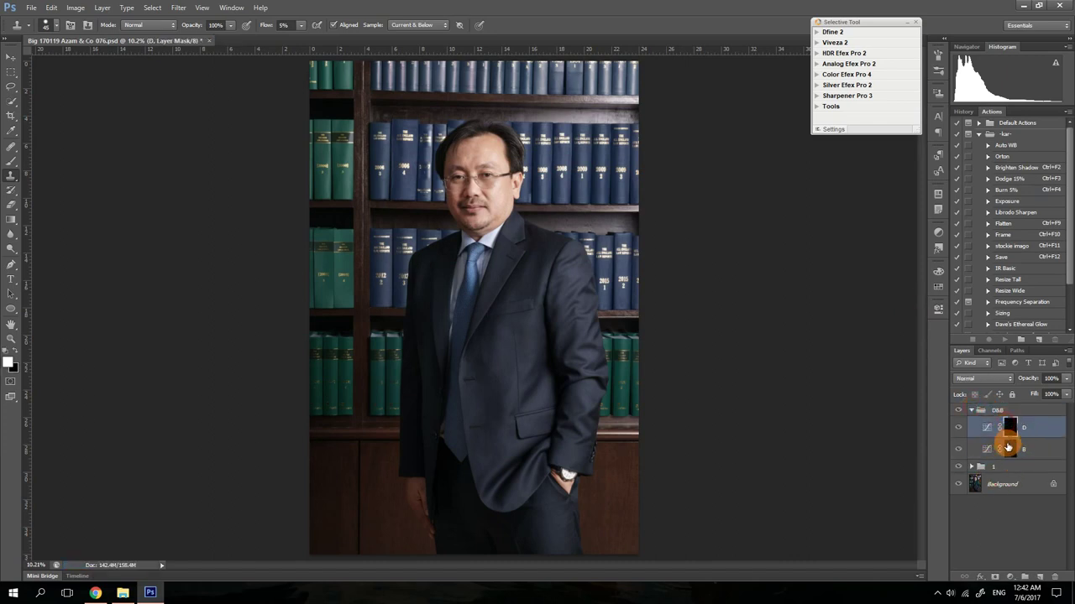
{"action": "key", "text": "b"}
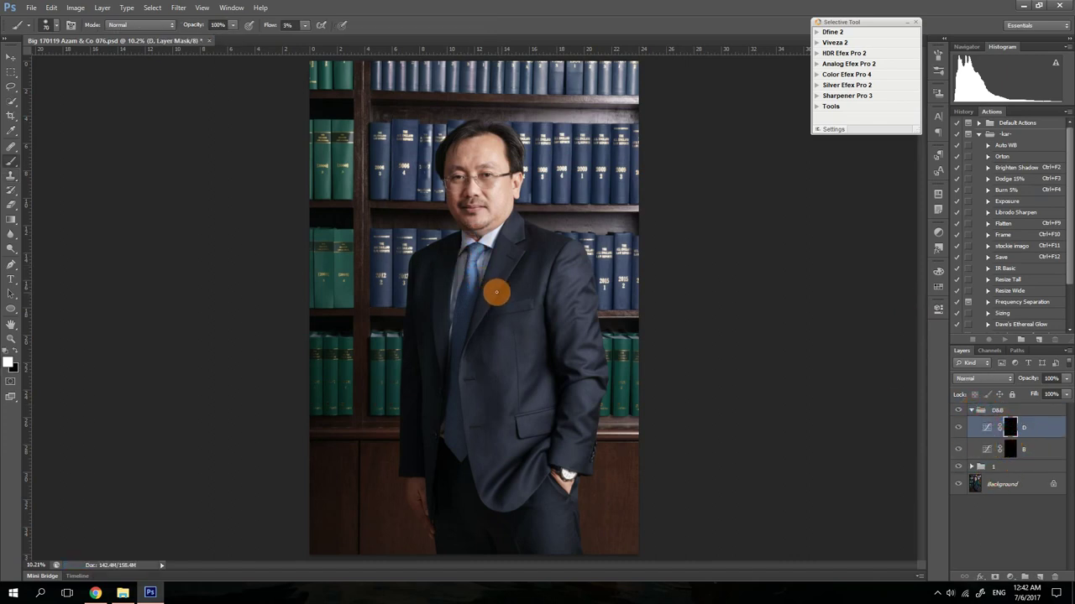
{"action": "left_click", "coordinate": [10, 354]}
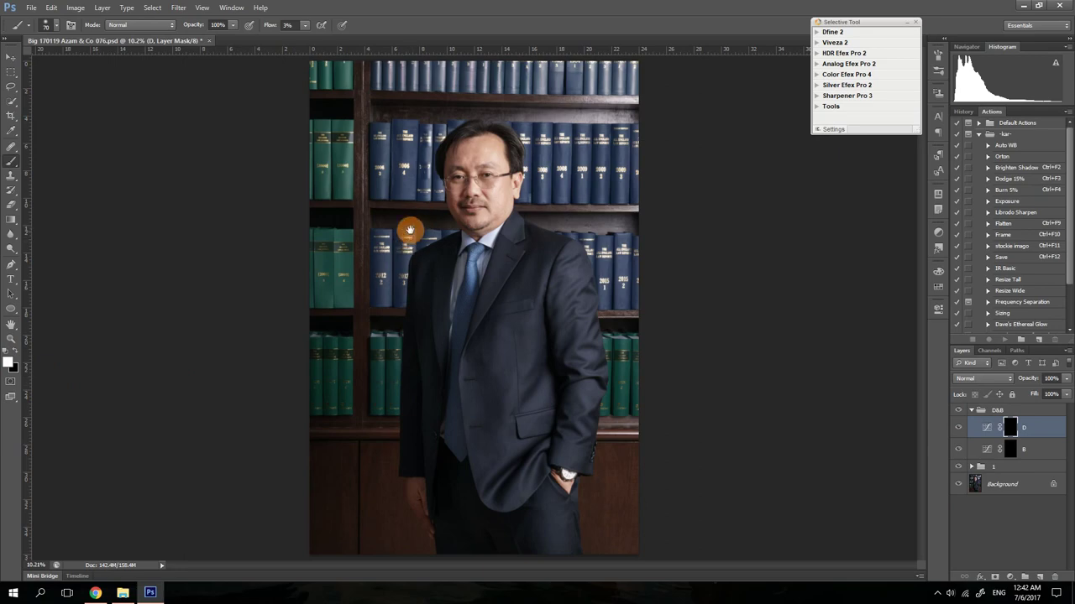
Brighten the white and iris of the man's left eye by painting on layer D's mask with a 20 px brush
{"action": "left_click_drag", "start_coordinate": [449, 196], "coordinate": [485, 353]}
{"action": "left_click", "coordinate": [466, 224], "text": "ctrl"}
{"action": "scroll", "coordinate": [491, 353], "scroll_direction": "up", "scroll_amount": 3}
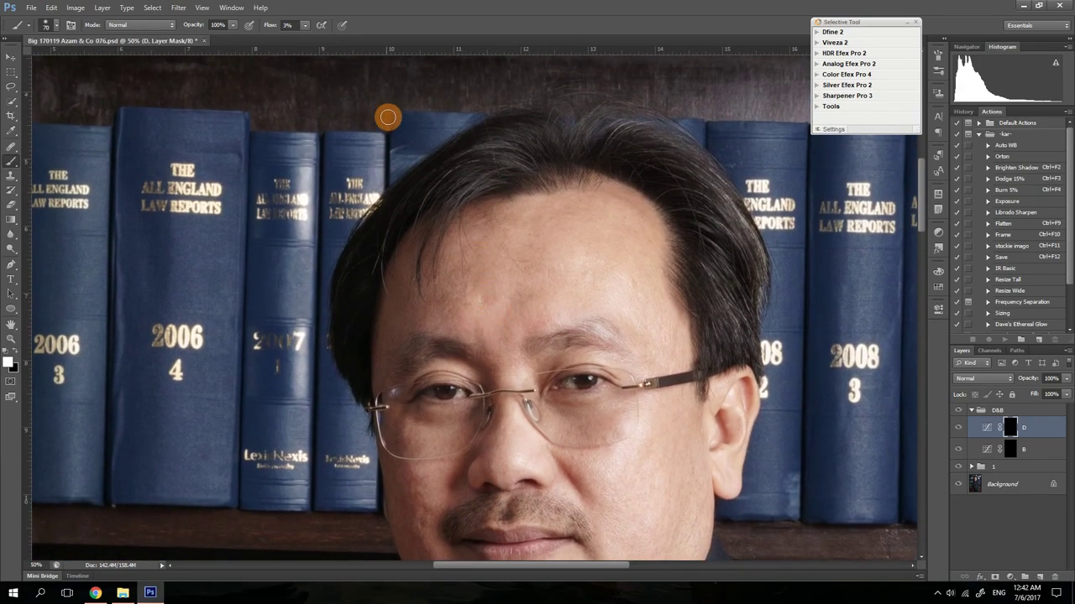
{"action": "scroll", "coordinate": [508, 410], "scroll_direction": "up", "scroll_amount": 4}
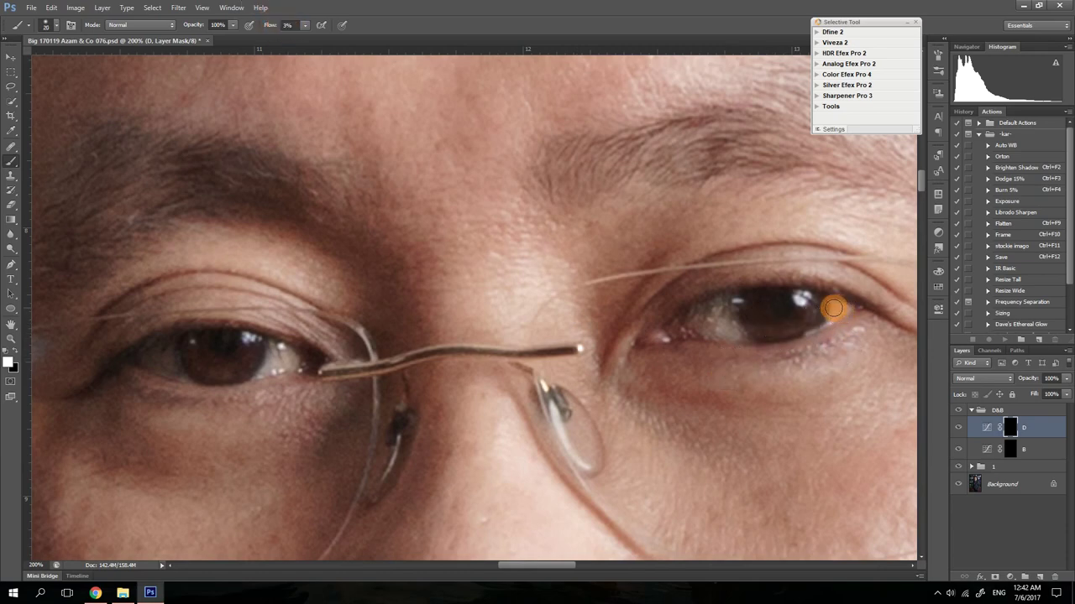
{"action": "left_click", "coordinate": [685, 322]}
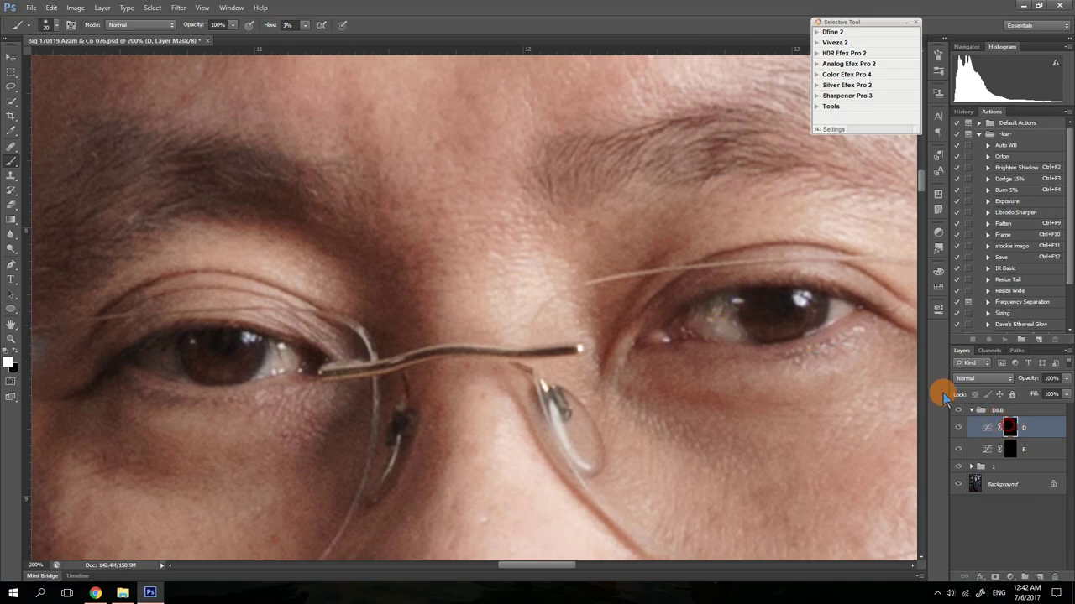
{"action": "left_click", "coordinate": [732, 322]}
{"action": "left_click", "coordinate": [708, 330]}
{"action": "mouse_move", "coordinate": [709, 330]}
{"action": "left_mouse_down"}
{"action": "mouse_move", "coordinate": [756, 308]}
{"action": "mouse_move", "coordinate": [719, 307]}
{"action": "mouse_move", "coordinate": [746, 298]}
{"action": "mouse_move", "coordinate": [857, 309]}
{"action": "mouse_move", "coordinate": [787, 321]}
{"action": "mouse_move", "coordinate": [768, 336]}
{"action": "mouse_move", "coordinate": [698, 336]}
{"action": "mouse_move", "coordinate": [766, 330]}
{"action": "left_mouse_up"}
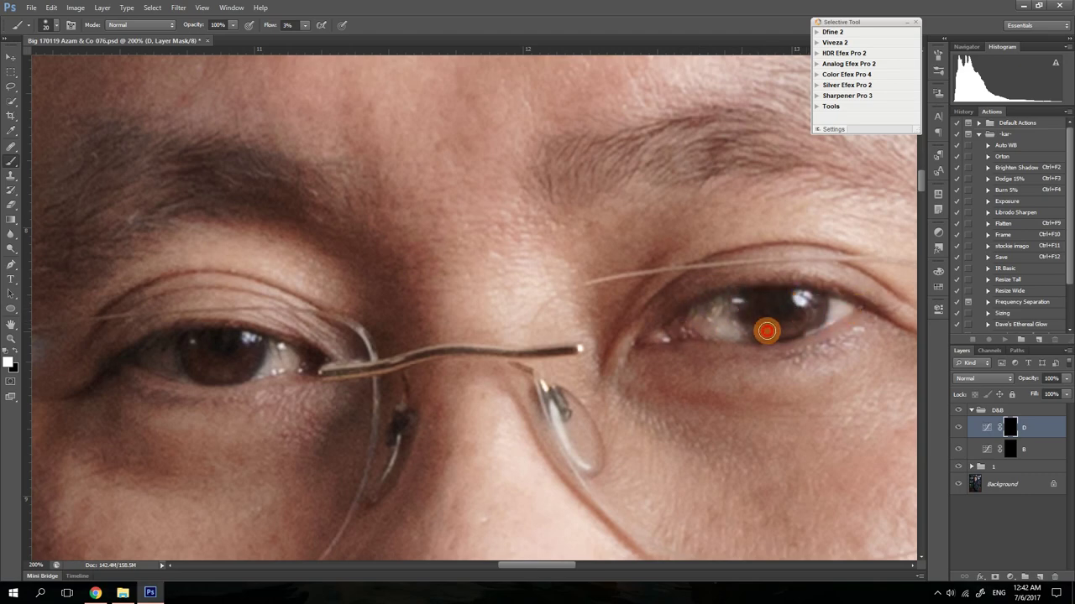
{"action": "mouse_move", "coordinate": [679, 330]}
{"action": "left_mouse_down"}
{"action": "mouse_move", "coordinate": [739, 314]}
{"action": "mouse_move", "coordinate": [707, 312]}
{"action": "left_mouse_up"}
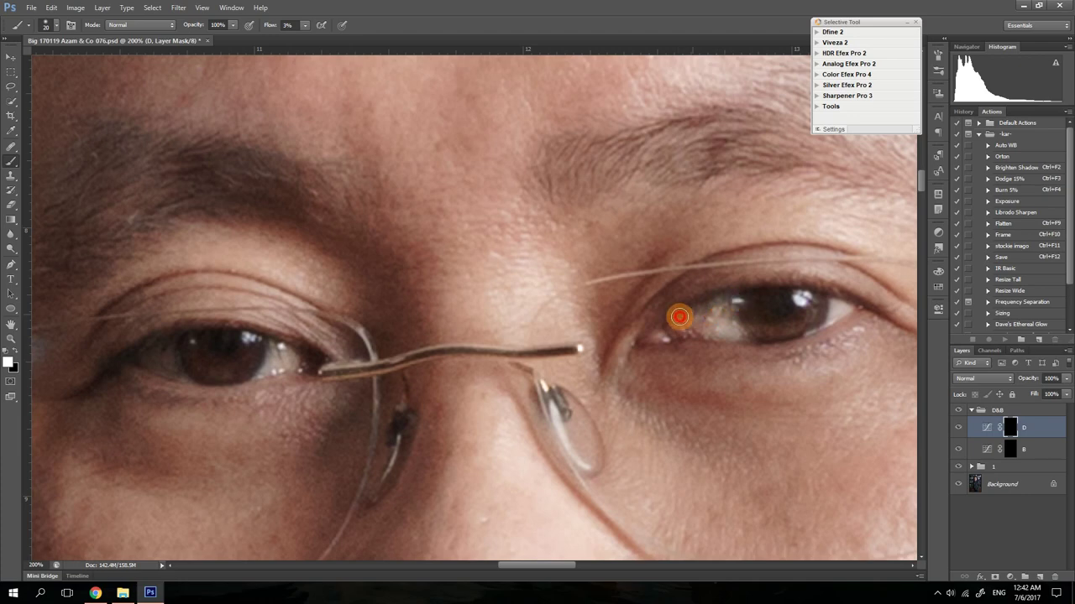
{"action": "mouse_move", "coordinate": [776, 328]}
{"action": "left_mouse_down"}
{"action": "mouse_move", "coordinate": [863, 314]}
{"action": "mouse_move", "coordinate": [775, 296]}
{"action": "mouse_move", "coordinate": [811, 298]}
{"action": "mouse_move", "coordinate": [723, 301]}
{"action": "mouse_move", "coordinate": [819, 298]}
{"action": "mouse_move", "coordinate": [692, 315]}
{"action": "mouse_move", "coordinate": [765, 308]}
{"action": "left_mouse_up"}
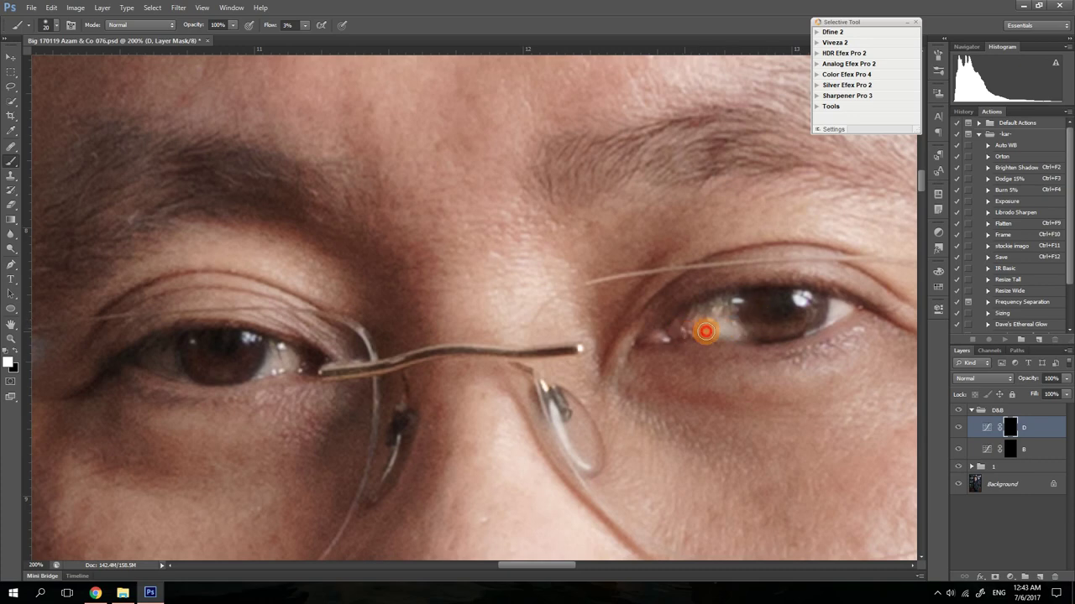
{"action": "mouse_move", "coordinate": [700, 312]}
{"action": "left_mouse_down"}
{"action": "mouse_move", "coordinate": [761, 298]}
{"action": "mouse_move", "coordinate": [838, 310]}
{"action": "mouse_move", "coordinate": [803, 318]}
{"action": "mouse_move", "coordinate": [841, 309]}
{"action": "mouse_move", "coordinate": [694, 331]}
{"action": "mouse_move", "coordinate": [795, 301]}
{"action": "mouse_move", "coordinate": [786, 295]}
{"action": "left_mouse_up"}
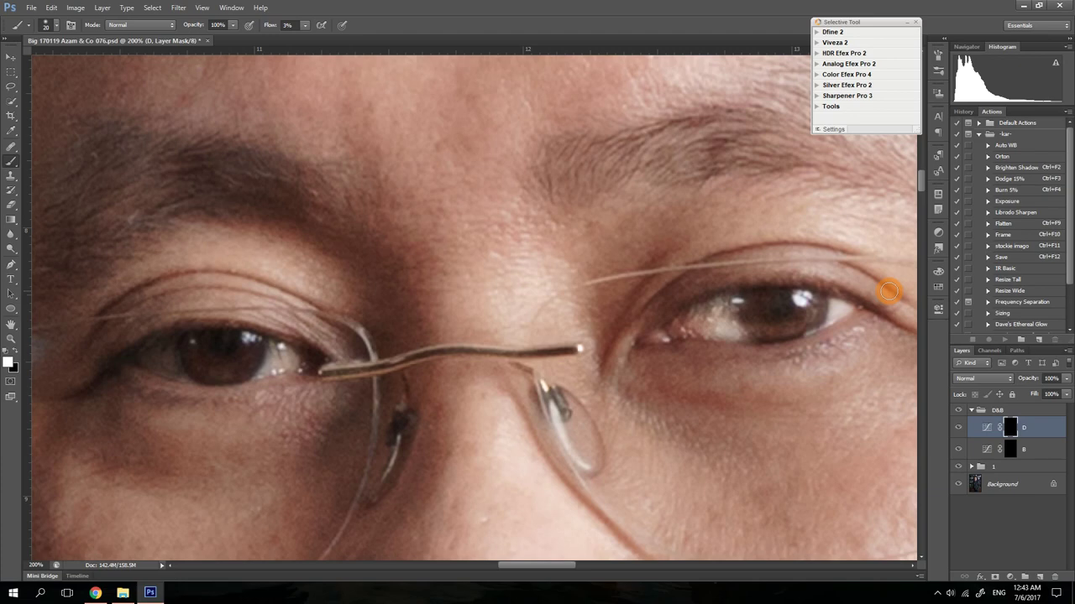
Brighten the white and iris of the man's right eye on layer D's mask and compare the result with layer D hidden and shown
{"action": "left_click_drag", "start_coordinate": [298, 357], "coordinate": [281, 358]}
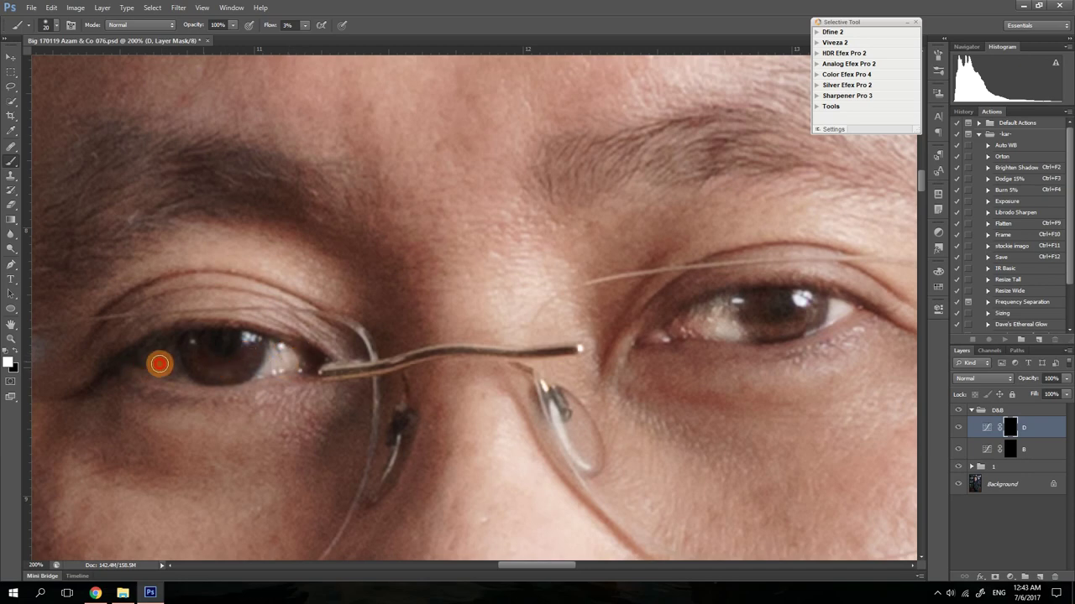
{"action": "mouse_move", "coordinate": [143, 363]}
{"action": "left_mouse_down"}
{"action": "mouse_move", "coordinate": [183, 349]}
{"action": "mouse_move", "coordinate": [142, 355]}
{"action": "mouse_move", "coordinate": [165, 360]}
{"action": "left_mouse_up"}
{"action": "mouse_move", "coordinate": [237, 369]}
{"action": "left_mouse_down"}
{"action": "mouse_move", "coordinate": [219, 365]}
{"action": "mouse_move", "coordinate": [301, 361]}
{"action": "mouse_move", "coordinate": [142, 362]}
{"action": "mouse_move", "coordinate": [175, 341]}
{"action": "mouse_move", "coordinate": [235, 366]}
{"action": "mouse_move", "coordinate": [229, 339]}
{"action": "mouse_move", "coordinate": [179, 342]}
{"action": "mouse_move", "coordinate": [220, 339]}
{"action": "left_mouse_up"}
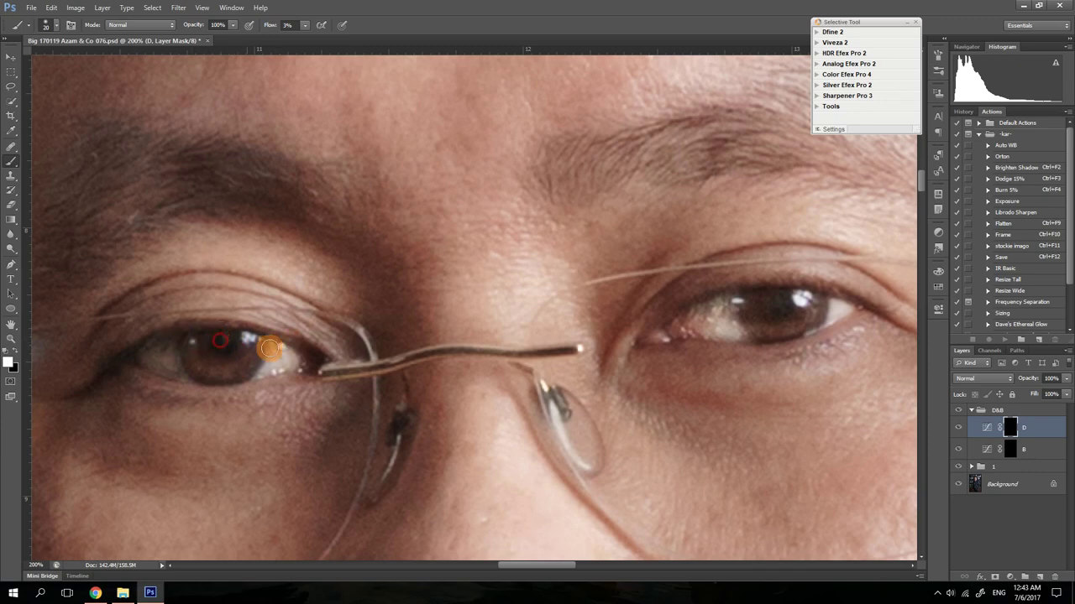
{"action": "left_click", "coordinate": [455, 359], "text": "alt"}
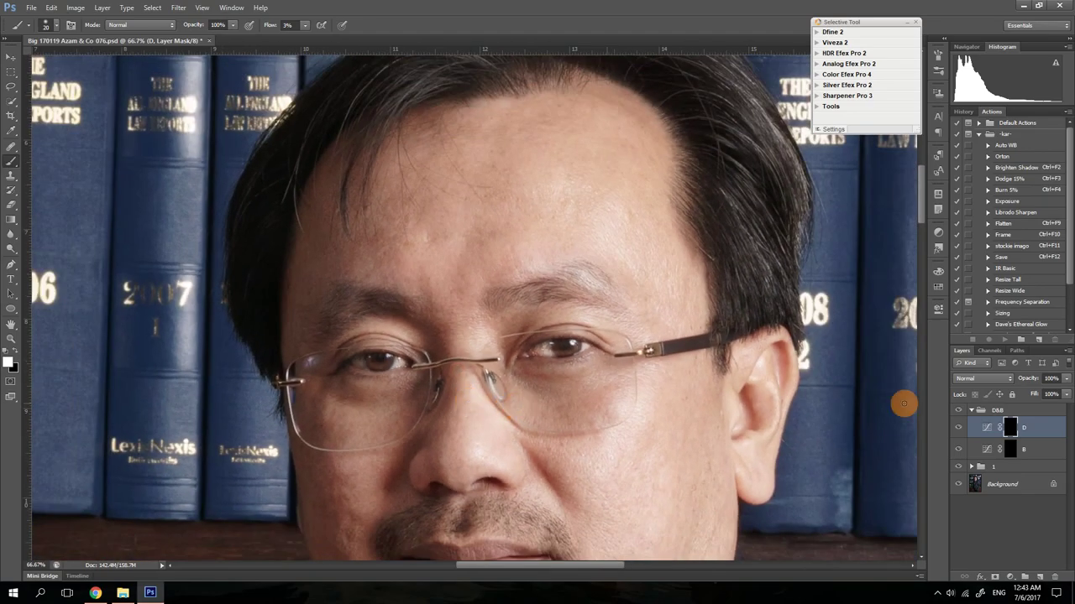
{"action": "left_click", "coordinate": [959, 429]}
{"action": "left_click", "coordinate": [959, 429]}
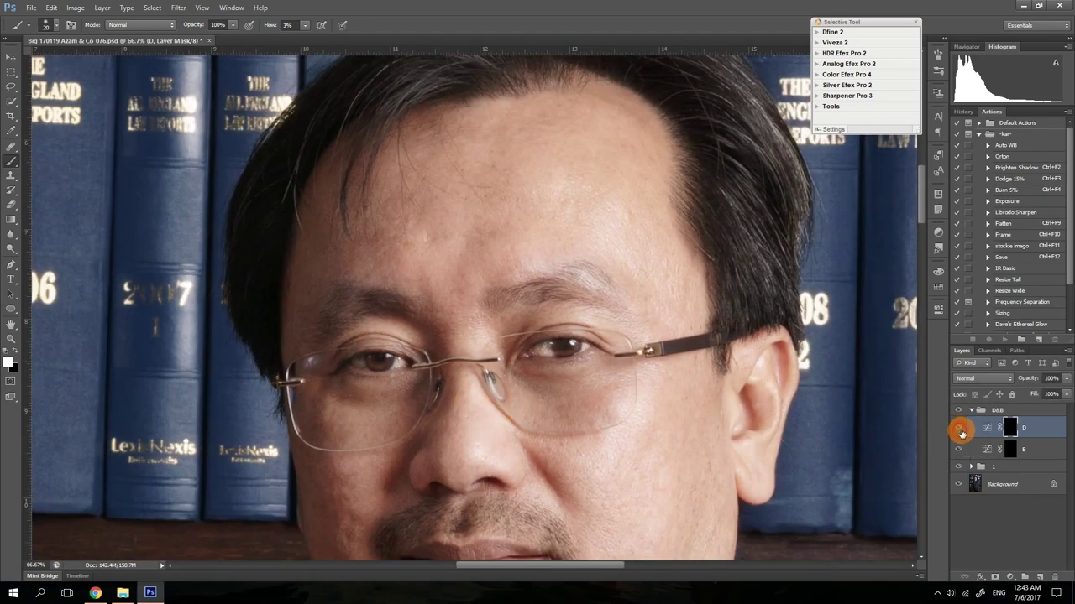
{"action": "left_click", "coordinate": [398, 375]}
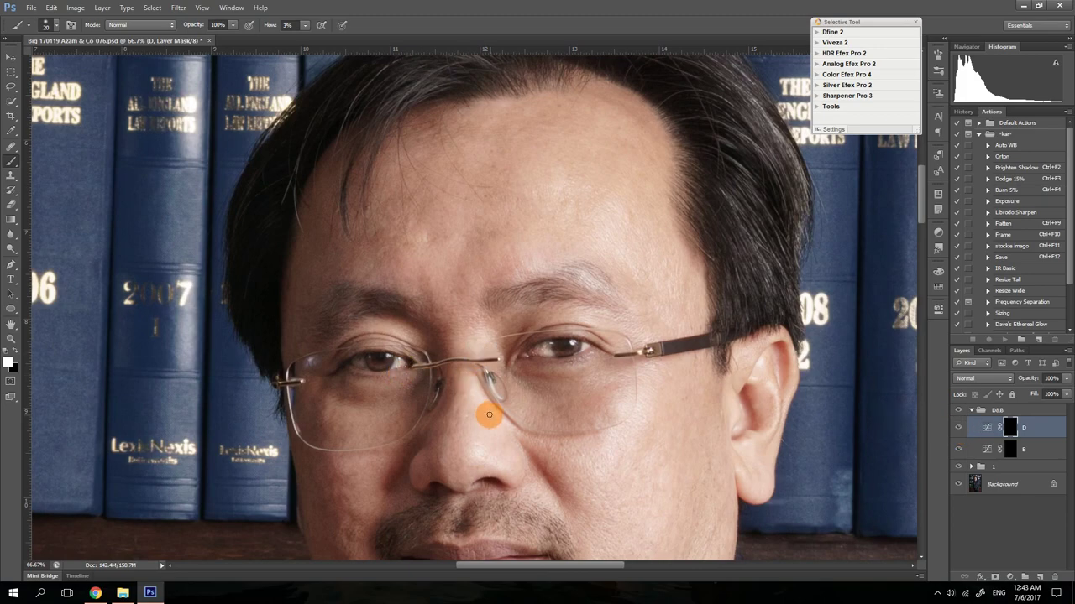
Enlarge the soft brush to 300 px and brighten the fabric highlights on the man's left upper sleeve on layer D's mask
{"action": "left_click_drag", "start_coordinate": [474, 442], "coordinate": [485, 271]}
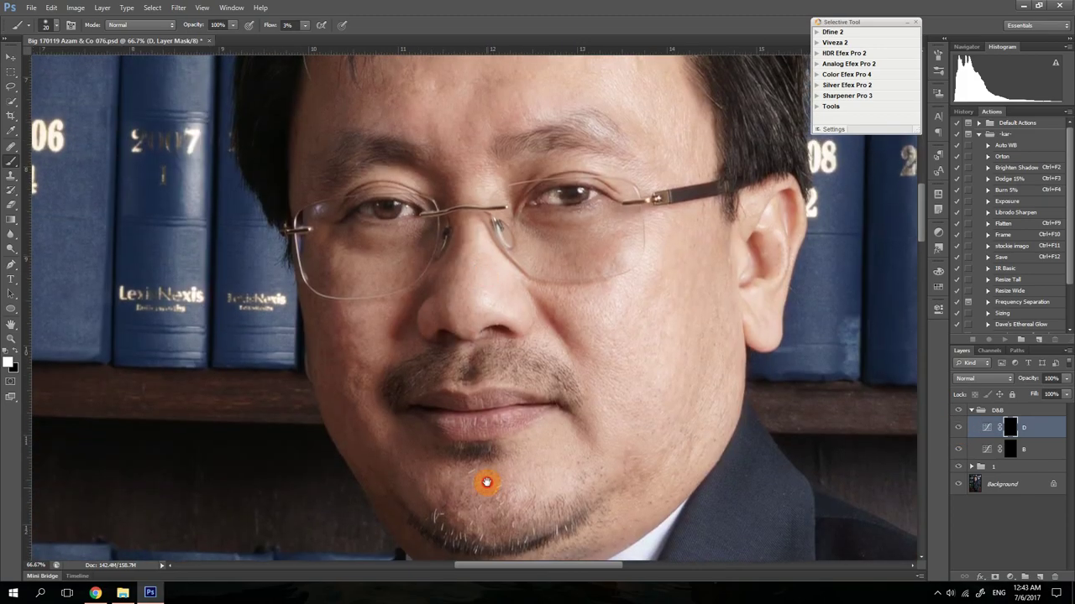
{"action": "left_click_drag", "start_coordinate": [484, 487], "coordinate": [477, 254]}
{"action": "left_click_drag", "start_coordinate": [630, 368], "coordinate": [525, 307]}
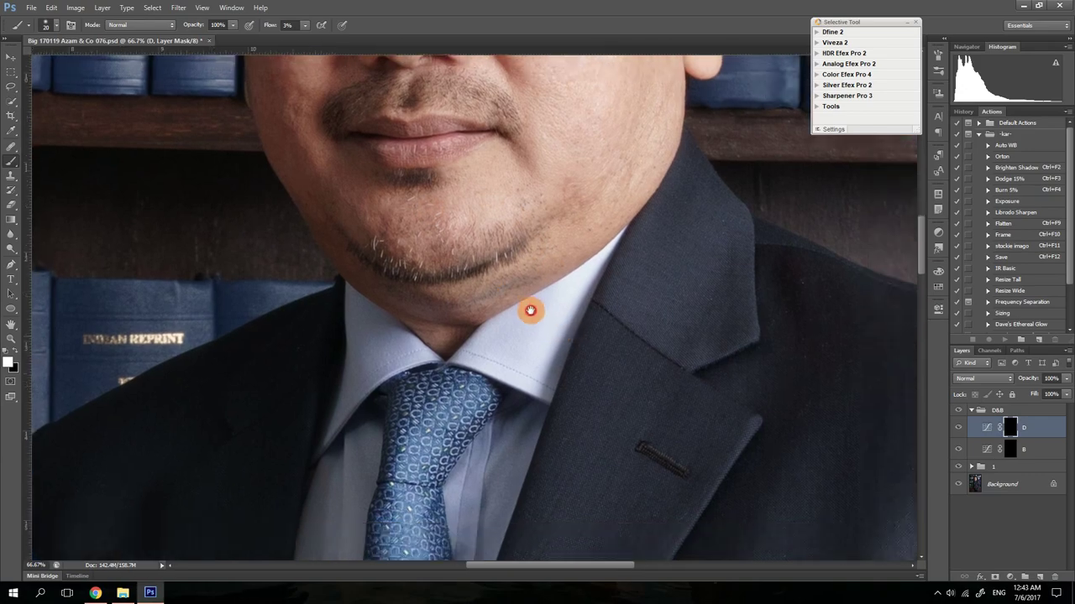
{"action": "left_click_drag", "start_coordinate": [514, 355], "coordinate": [540, 403]}
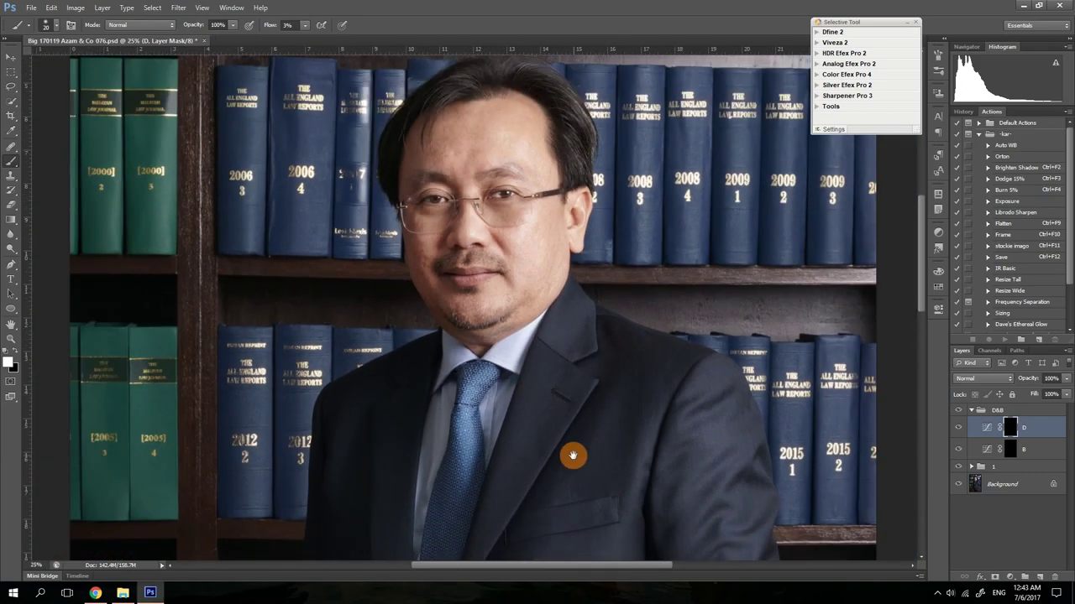
{"action": "left_click_drag", "start_coordinate": [571, 456], "coordinate": [499, 447]}
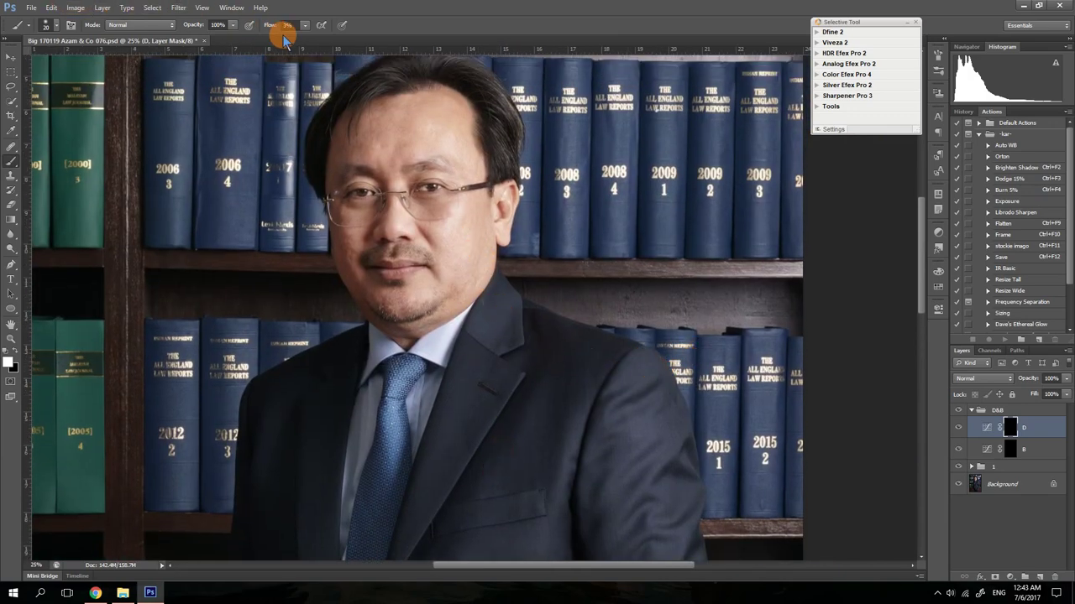
{"action": "left_click", "coordinate": [58, 28]}
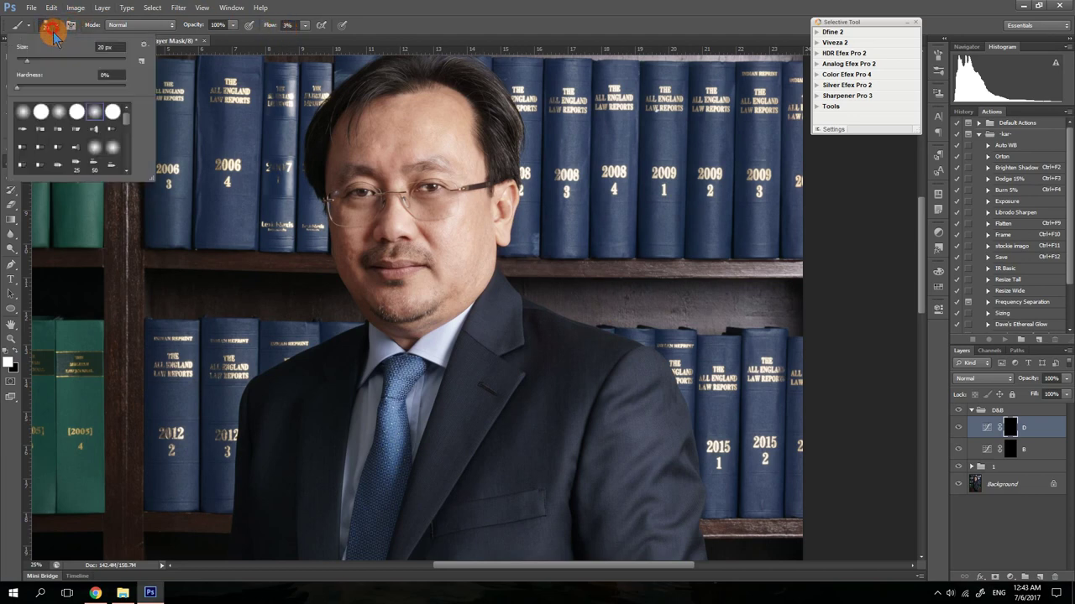
{"action": "left_click", "coordinate": [95, 115]}
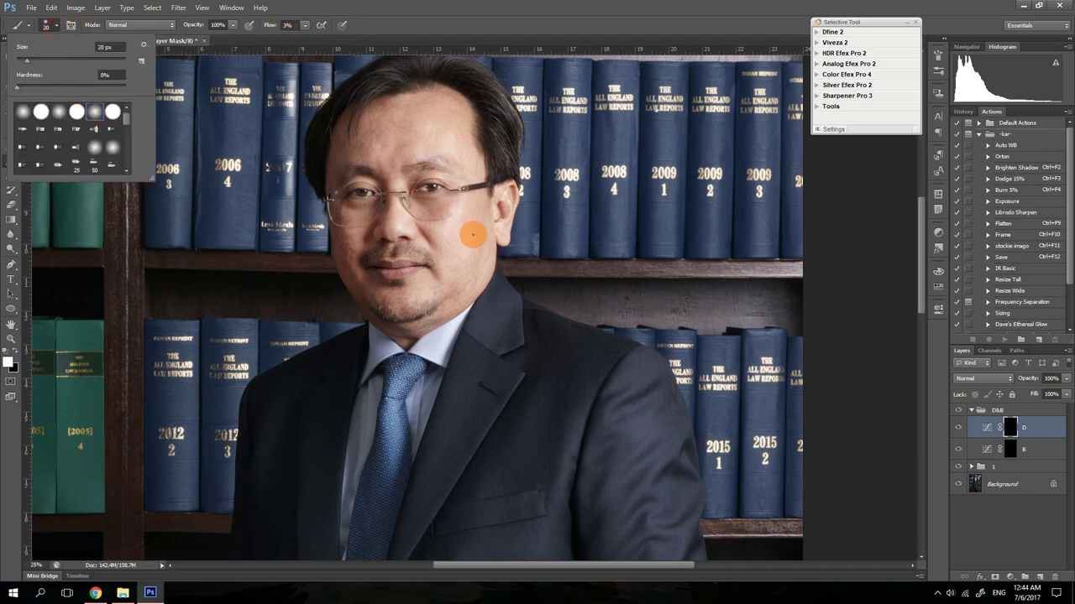
{"action": "left_click", "coordinate": [541, 273]}
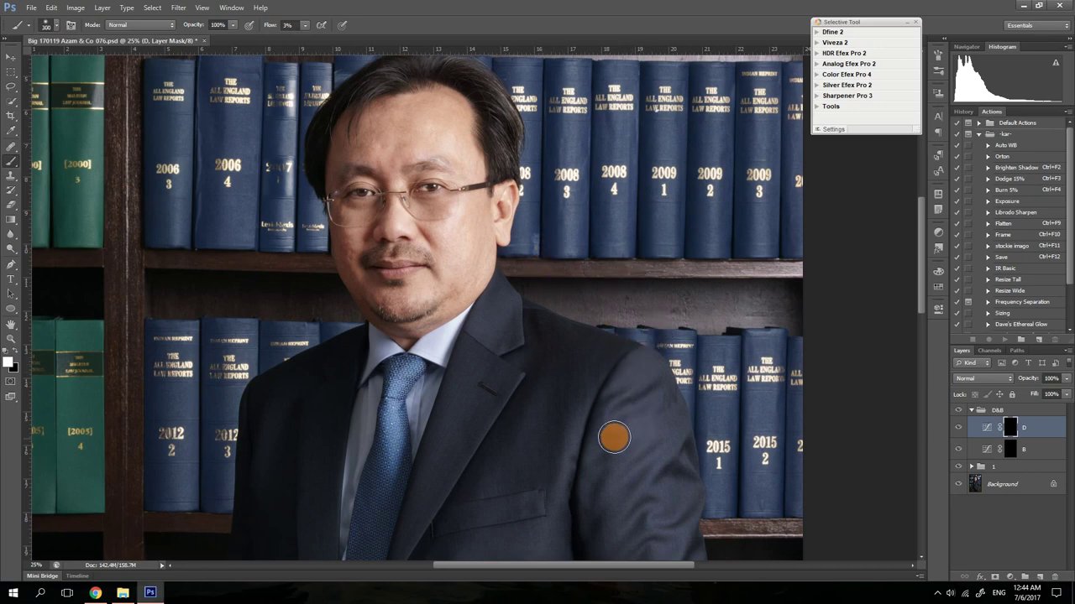
{"action": "mouse_move", "coordinate": [608, 427]}
{"action": "left_mouse_down"}
{"action": "mouse_move", "coordinate": [657, 412]}
{"action": "mouse_move", "coordinate": [615, 464]}
{"action": "mouse_move", "coordinate": [657, 480]}
{"action": "mouse_move", "coordinate": [674, 441]}
{"action": "mouse_move", "coordinate": [633, 491]}
{"action": "mouse_move", "coordinate": [616, 458]}
{"action": "mouse_move", "coordinate": [620, 378]}
{"action": "mouse_move", "coordinate": [600, 423]}
{"action": "left_mouse_up"}
{"action": "mouse_move", "coordinate": [595, 477]}
{"action": "left_mouse_down"}
{"action": "mouse_move", "coordinate": [580, 465]}
{"action": "mouse_move", "coordinate": [591, 434]}
{"action": "left_mouse_up"}
{"action": "mouse_move", "coordinate": [586, 513]}
{"action": "left_mouse_down"}
{"action": "mouse_move", "coordinate": [574, 442]}
{"action": "mouse_move", "coordinate": [565, 522]}
{"action": "mouse_move", "coordinate": [595, 364]}
{"action": "mouse_move", "coordinate": [568, 500]}
{"action": "mouse_move", "coordinate": [446, 335]}
{"action": "mouse_move", "coordinate": [471, 362]}
{"action": "mouse_move", "coordinate": [503, 492]}
{"action": "mouse_move", "coordinate": [478, 509]}
{"action": "mouse_move", "coordinate": [516, 529]}
{"action": "mouse_move", "coordinate": [559, 477]}
{"action": "mouse_move", "coordinate": [649, 483]}
{"action": "mouse_move", "coordinate": [675, 436]}
{"action": "mouse_move", "coordinate": [618, 536]}
{"action": "mouse_move", "coordinate": [684, 458]}
{"action": "mouse_move", "coordinate": [666, 519]}
{"action": "mouse_move", "coordinate": [642, 486]}
{"action": "mouse_move", "coordinate": [665, 517]}
{"action": "mouse_move", "coordinate": [689, 498]}
{"action": "mouse_move", "coordinate": [689, 489]}
{"action": "mouse_move", "coordinate": [630, 539]}
{"action": "mouse_move", "coordinate": [646, 503]}
{"action": "mouse_move", "coordinate": [613, 545]}
{"action": "mouse_move", "coordinate": [592, 318]}
{"action": "mouse_move", "coordinate": [608, 345]}
{"action": "mouse_move", "coordinate": [612, 469]}
{"action": "left_mouse_up"}
Dodge the left sleeve's fold highlights down past the elbow with a 175 px brush and compare with layer D hidden and shown
{"action": "key", "text": "space"}
{"action": "left_click_drag", "start_coordinate": [598, 487], "coordinate": [544, 291]}
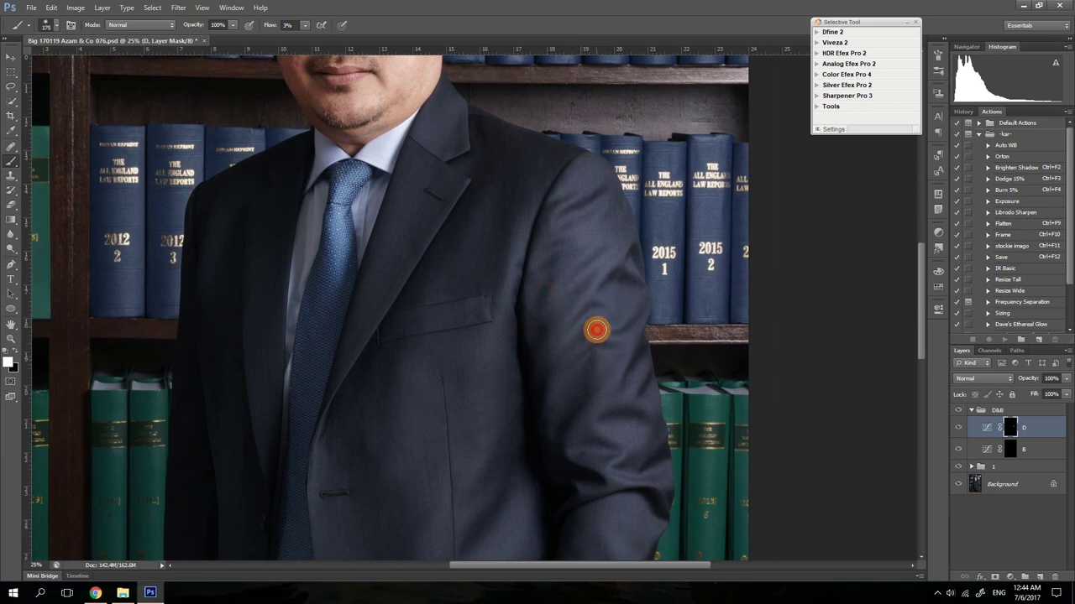
{"action": "mouse_move", "coordinate": [597, 330]}
{"action": "left_mouse_down"}
{"action": "mouse_move", "coordinate": [642, 297]}
{"action": "mouse_move", "coordinate": [602, 328]}
{"action": "mouse_move", "coordinate": [615, 286]}
{"action": "mouse_move", "coordinate": [548, 367]}
{"action": "mouse_move", "coordinate": [578, 298]}
{"action": "mouse_move", "coordinate": [527, 397]}
{"action": "mouse_move", "coordinate": [567, 377]}
{"action": "mouse_move", "coordinate": [556, 391]}
{"action": "mouse_move", "coordinate": [596, 346]}
{"action": "mouse_move", "coordinate": [589, 359]}
{"action": "mouse_move", "coordinate": [590, 340]}
{"action": "mouse_move", "coordinate": [550, 410]}
{"action": "mouse_move", "coordinate": [549, 389]}
{"action": "mouse_move", "coordinate": [559, 418]}
{"action": "mouse_move", "coordinate": [597, 353]}
{"action": "mouse_move", "coordinate": [613, 361]}
{"action": "mouse_move", "coordinate": [600, 405]}
{"action": "mouse_move", "coordinate": [623, 346]}
{"action": "mouse_move", "coordinate": [579, 422]}
{"action": "mouse_move", "coordinate": [645, 300]}
{"action": "mouse_move", "coordinate": [612, 326]}
{"action": "mouse_move", "coordinate": [608, 284]}
{"action": "mouse_move", "coordinate": [638, 284]}
{"action": "mouse_move", "coordinate": [634, 275]}
{"action": "mouse_move", "coordinate": [635, 284]}
{"action": "mouse_move", "coordinate": [572, 281]}
{"action": "mouse_move", "coordinate": [628, 361]}
{"action": "mouse_move", "coordinate": [608, 377]}
{"action": "mouse_move", "coordinate": [642, 364]}
{"action": "mouse_move", "coordinate": [648, 399]}
{"action": "mouse_move", "coordinate": [625, 412]}
{"action": "mouse_move", "coordinate": [612, 374]}
{"action": "mouse_move", "coordinate": [613, 395]}
{"action": "mouse_move", "coordinate": [587, 421]}
{"action": "mouse_move", "coordinate": [599, 406]}
{"action": "mouse_move", "coordinate": [601, 425]}
{"action": "mouse_move", "coordinate": [626, 427]}
{"action": "mouse_move", "coordinate": [616, 433]}
{"action": "mouse_move", "coordinate": [634, 444]}
{"action": "mouse_move", "coordinate": [589, 417]}
{"action": "mouse_move", "coordinate": [578, 457]}
{"action": "mouse_move", "coordinate": [604, 457]}
{"action": "mouse_move", "coordinate": [594, 475]}
{"action": "mouse_move", "coordinate": [631, 475]}
{"action": "mouse_move", "coordinate": [638, 453]}
{"action": "mouse_move", "coordinate": [671, 466]}
{"action": "mouse_move", "coordinate": [606, 505]}
{"action": "mouse_move", "coordinate": [577, 491]}
{"action": "mouse_move", "coordinate": [638, 486]}
{"action": "mouse_move", "coordinate": [627, 524]}
{"action": "mouse_move", "coordinate": [560, 529]}
{"action": "mouse_move", "coordinate": [530, 446]}
{"action": "mouse_move", "coordinate": [557, 451]}
{"action": "mouse_move", "coordinate": [561, 523]}
{"action": "left_mouse_up"}
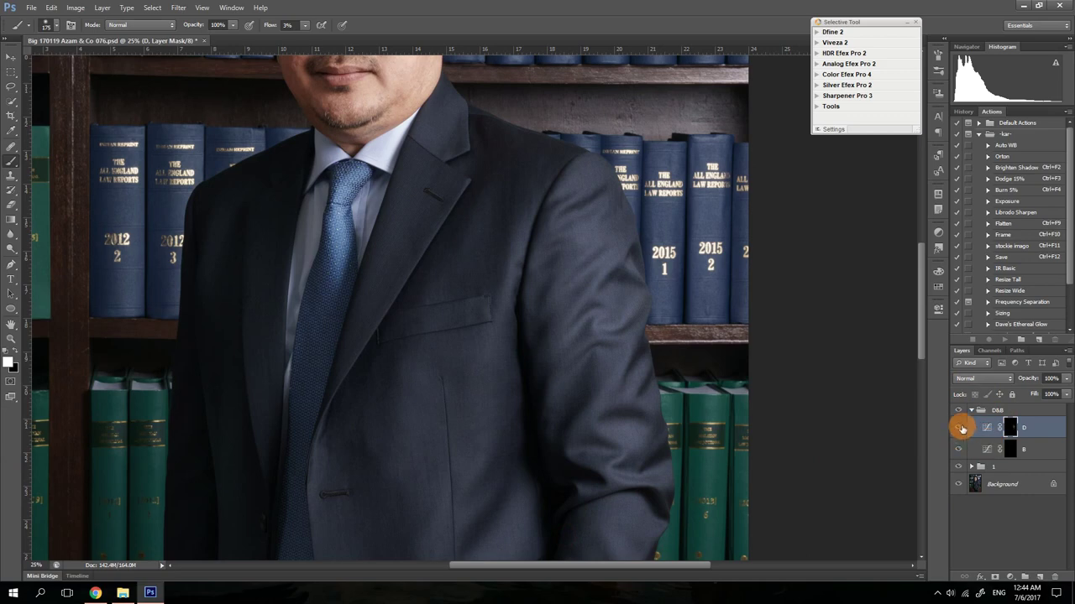
{"action": "left_click", "coordinate": [959, 427]}
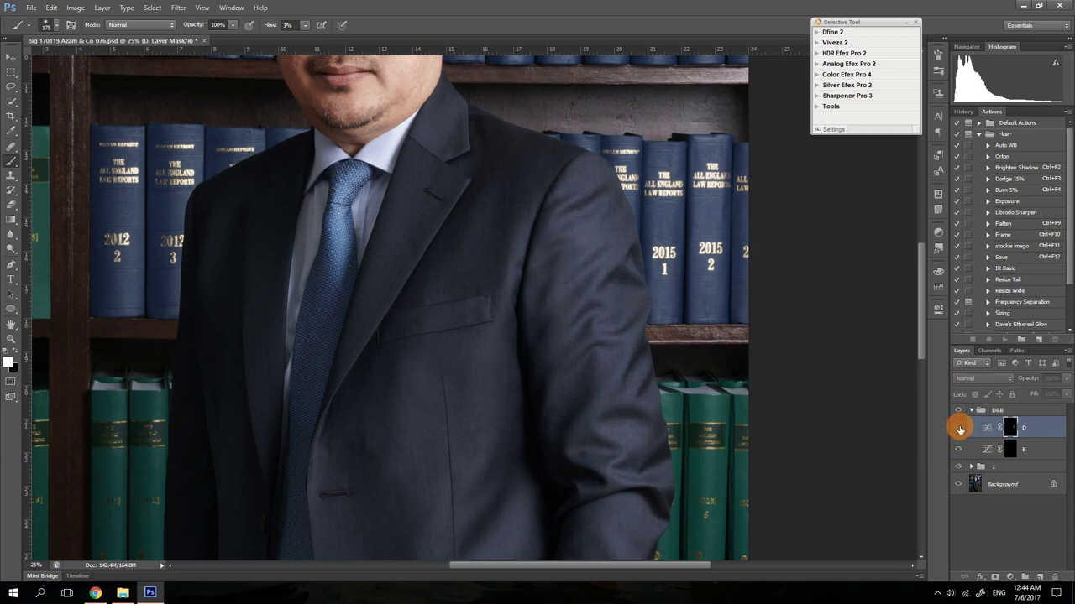
{"action": "left_click", "coordinate": [959, 428]}
{"action": "left_click", "coordinate": [959, 427]}
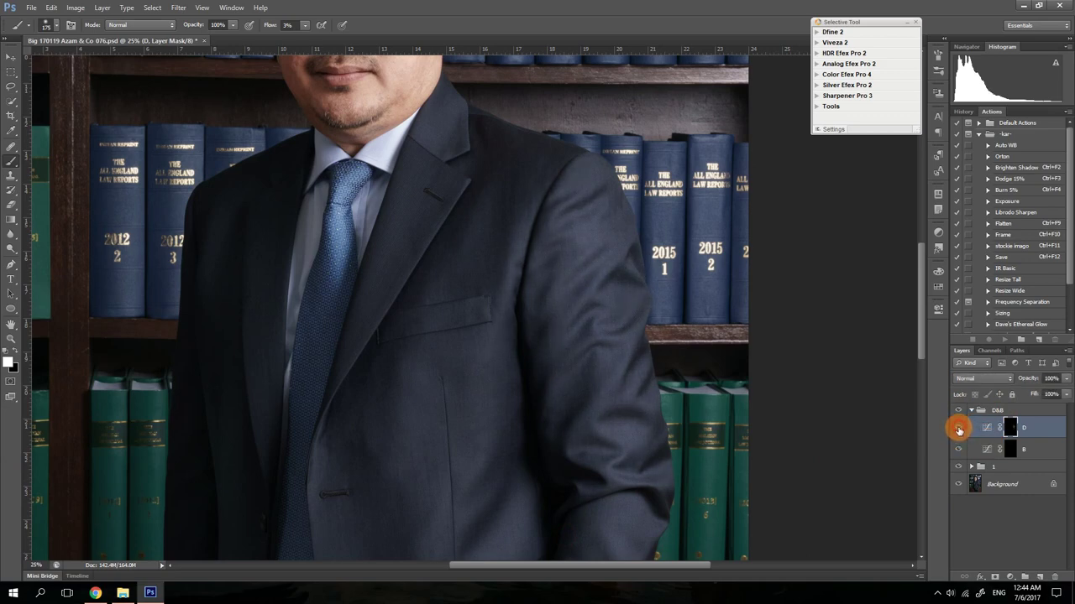
{"action": "left_click", "coordinate": [959, 427]}
Dodge the left forearm sleeve down to the cuff and the diagonal folds on the jacket's lower front
{"action": "left_click_drag", "start_coordinate": [595, 467], "coordinate": [559, 277]}
{"action": "mouse_move", "coordinate": [607, 331]}
{"action": "left_mouse_down"}
{"action": "mouse_move", "coordinate": [580, 313]}
{"action": "mouse_move", "coordinate": [550, 327]}
{"action": "mouse_move", "coordinate": [563, 319]}
{"action": "mouse_move", "coordinate": [572, 341]}
{"action": "mouse_move", "coordinate": [593, 352]}
{"action": "mouse_move", "coordinate": [607, 341]}
{"action": "mouse_move", "coordinate": [529, 372]}
{"action": "mouse_move", "coordinate": [555, 395]}
{"action": "mouse_move", "coordinate": [614, 362]}
{"action": "mouse_move", "coordinate": [550, 410]}
{"action": "mouse_move", "coordinate": [597, 417]}
{"action": "mouse_move", "coordinate": [512, 431]}
{"action": "mouse_move", "coordinate": [576, 443]}
{"action": "mouse_move", "coordinate": [560, 445]}
{"action": "mouse_move", "coordinate": [590, 437]}
{"action": "mouse_move", "coordinate": [540, 470]}
{"action": "mouse_move", "coordinate": [582, 465]}
{"action": "mouse_move", "coordinate": [576, 472]}
{"action": "mouse_move", "coordinate": [519, 482]}
{"action": "mouse_move", "coordinate": [549, 503]}
{"action": "mouse_move", "coordinate": [509, 515]}
{"action": "mouse_move", "coordinate": [597, 542]}
{"action": "left_mouse_up"}
{"action": "key", "text": "space"}
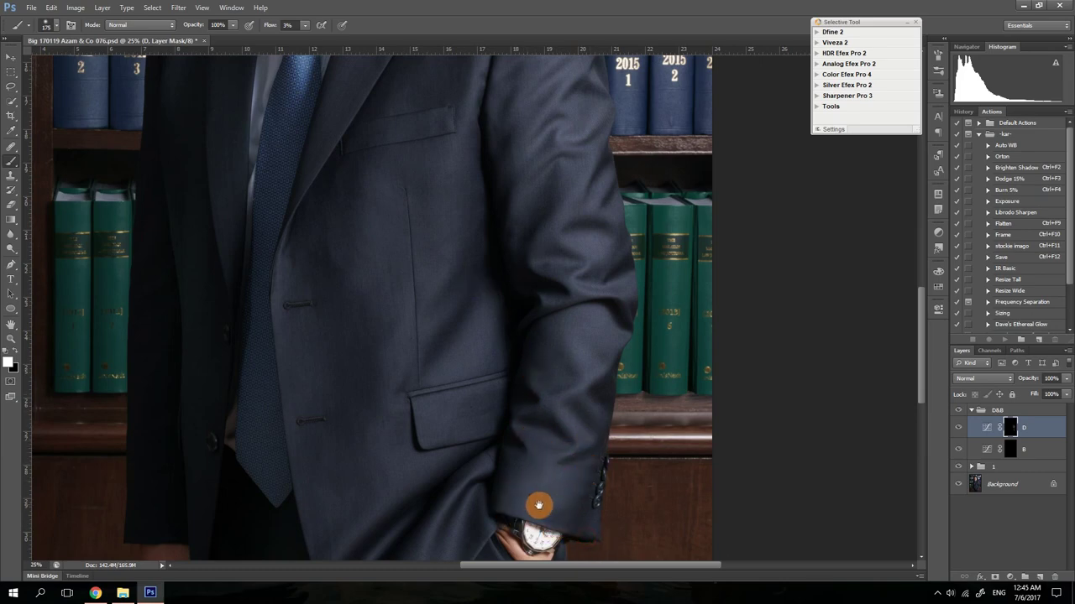
{"action": "mouse_move", "coordinate": [539, 505]}
{"action": "left_mouse_down"}
{"action": "mouse_move", "coordinate": [583, 327]}
{"action": "mouse_move", "coordinate": [621, 417]}
{"action": "left_mouse_up"}
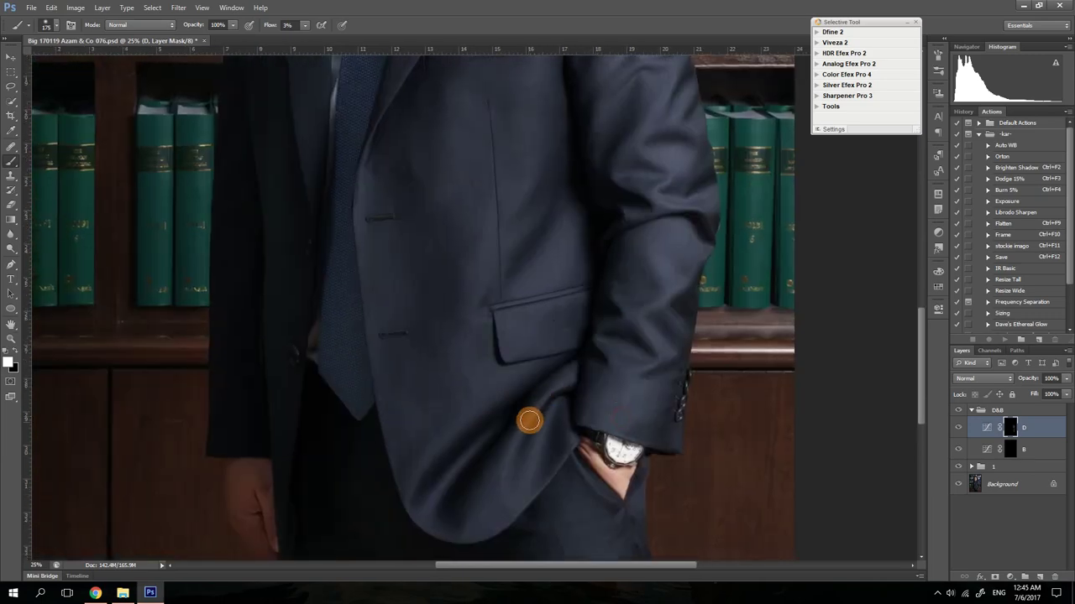
{"action": "mouse_move", "coordinate": [529, 420]}
{"action": "left_mouse_down"}
{"action": "mouse_move", "coordinate": [534, 493]}
{"action": "mouse_move", "coordinate": [562, 416]}
{"action": "mouse_move", "coordinate": [533, 497]}
{"action": "mouse_move", "coordinate": [569, 387]}
{"action": "mouse_move", "coordinate": [557, 384]}
{"action": "mouse_move", "coordinate": [510, 467]}
{"action": "left_mouse_up"}
{"action": "mouse_move", "coordinate": [558, 387]}
{"action": "left_mouse_down"}
{"action": "mouse_move", "coordinate": [528, 434]}
{"action": "mouse_move", "coordinate": [513, 513]}
{"action": "left_mouse_up"}
{"action": "mouse_move", "coordinate": [474, 382]}
{"action": "left_mouse_down"}
{"action": "mouse_move", "coordinate": [498, 523]}
{"action": "mouse_move", "coordinate": [453, 530]}
{"action": "mouse_move", "coordinate": [432, 445]}
{"action": "left_mouse_up"}
Dodge the highlights along the jacket's rounded front hem and the fold above it with the 175 px brush
{"action": "key", "text": "r"}
{"action": "mouse_move", "coordinate": [444, 386]}
{"action": "left_mouse_down"}
{"action": "mouse_move", "coordinate": [417, 319]}
{"action": "mouse_move", "coordinate": [411, 327]}
{"action": "left_mouse_up"}
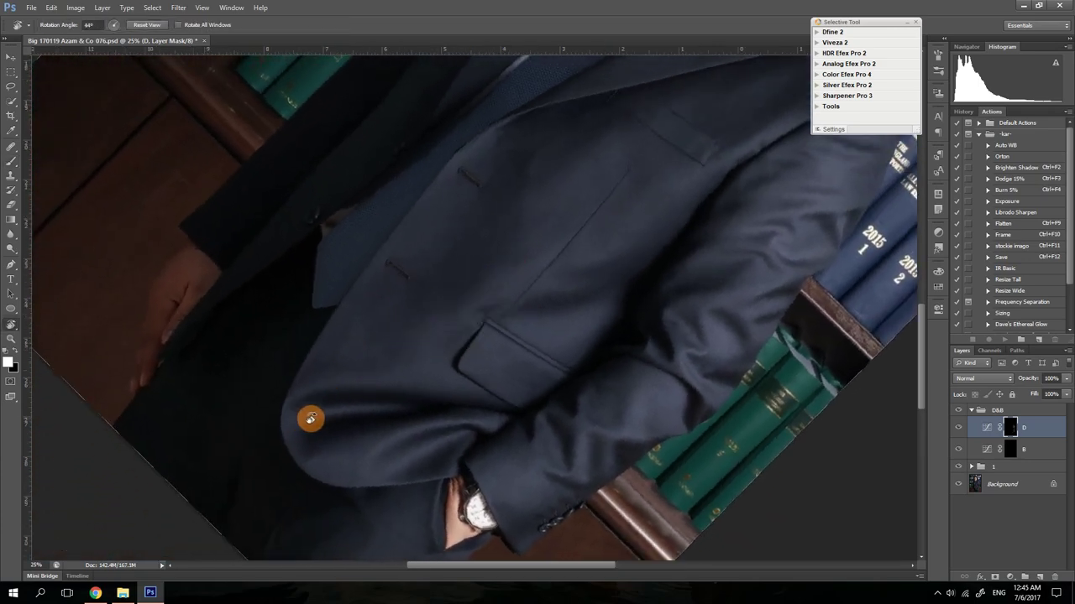
{"action": "key", "text": "b"}
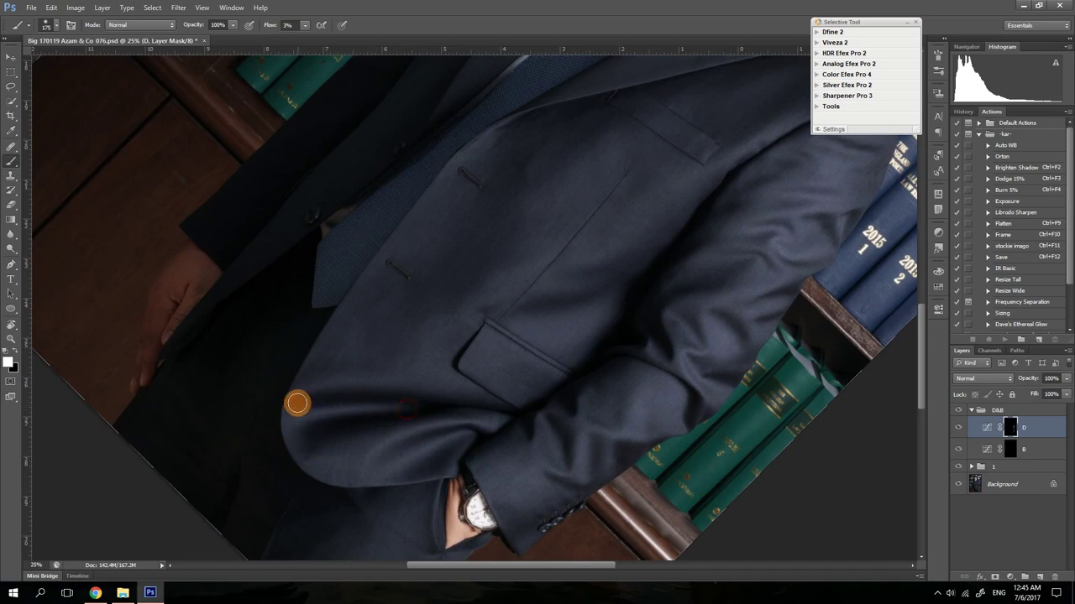
{"action": "mouse_move", "coordinate": [297, 403]}
{"action": "left_mouse_down"}
{"action": "mouse_move", "coordinate": [330, 389]}
{"action": "mouse_move", "coordinate": [521, 400]}
{"action": "mouse_move", "coordinate": [339, 364]}
{"action": "left_mouse_up"}
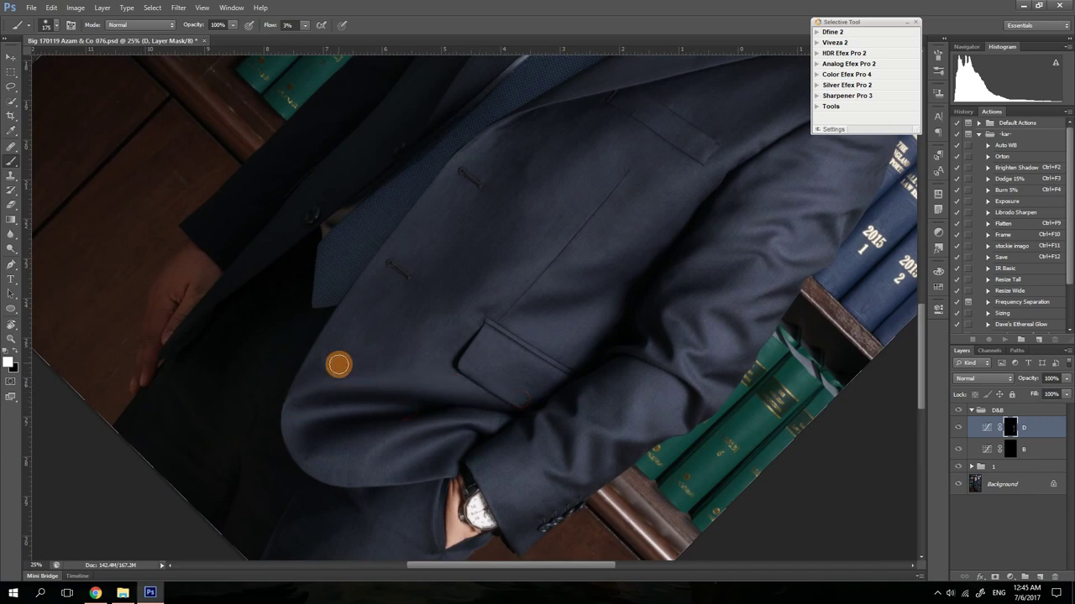
{"action": "mouse_move", "coordinate": [358, 319]}
{"action": "left_mouse_down"}
{"action": "mouse_move", "coordinate": [383, 345]}
{"action": "mouse_move", "coordinate": [349, 324]}
{"action": "mouse_move", "coordinate": [323, 400]}
{"action": "left_mouse_up"}
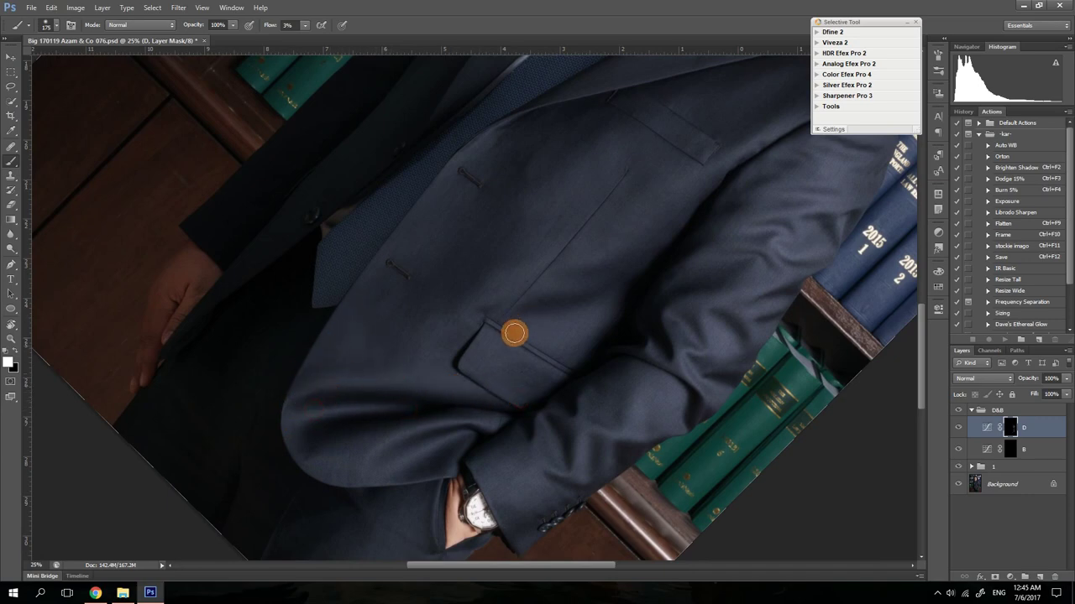
Enlarge the brush to 400 px and broadly dodge the jacket's front panel, from the flap pocket up to the chest
{"action": "key", "text": "]"}
{"action": "key", "text": "]"}
{"action": "key", "text": "]"}
{"action": "key", "text": "]"}
{"action": "mouse_move", "coordinate": [536, 334]}
{"action": "left_mouse_down"}
{"action": "mouse_move", "coordinate": [503, 323]}
{"action": "mouse_move", "coordinate": [611, 304]}
{"action": "mouse_move", "coordinate": [595, 331]}
{"action": "mouse_move", "coordinate": [511, 322]}
{"action": "left_mouse_up"}
{"action": "mouse_move", "coordinate": [474, 291]}
{"action": "left_mouse_down"}
{"action": "mouse_move", "coordinate": [583, 277]}
{"action": "mouse_move", "coordinate": [497, 297]}
{"action": "mouse_move", "coordinate": [447, 343]}
{"action": "mouse_move", "coordinate": [420, 325]}
{"action": "mouse_move", "coordinate": [683, 203]}
{"action": "left_mouse_up"}
{"action": "left_click_drag", "start_coordinate": [585, 288], "coordinate": [441, 469]}
{"action": "mouse_move", "coordinate": [641, 306]}
{"action": "left_mouse_down"}
{"action": "mouse_move", "coordinate": [529, 374]}
{"action": "mouse_move", "coordinate": [648, 303]}
{"action": "mouse_move", "coordinate": [286, 416]}
{"action": "mouse_move", "coordinate": [376, 310]}
{"action": "mouse_move", "coordinate": [366, 346]}
{"action": "mouse_move", "coordinate": [260, 445]}
{"action": "mouse_move", "coordinate": [333, 423]}
{"action": "mouse_move", "coordinate": [512, 318]}
{"action": "mouse_move", "coordinate": [501, 317]}
{"action": "mouse_move", "coordinate": [410, 372]}
{"action": "mouse_move", "coordinate": [517, 316]}
{"action": "mouse_move", "coordinate": [605, 336]}
{"action": "mouse_move", "coordinate": [555, 352]}
{"action": "mouse_move", "coordinate": [613, 243]}
{"action": "mouse_move", "coordinate": [571, 255]}
{"action": "left_mouse_up"}
{"action": "key", "text": "space"}
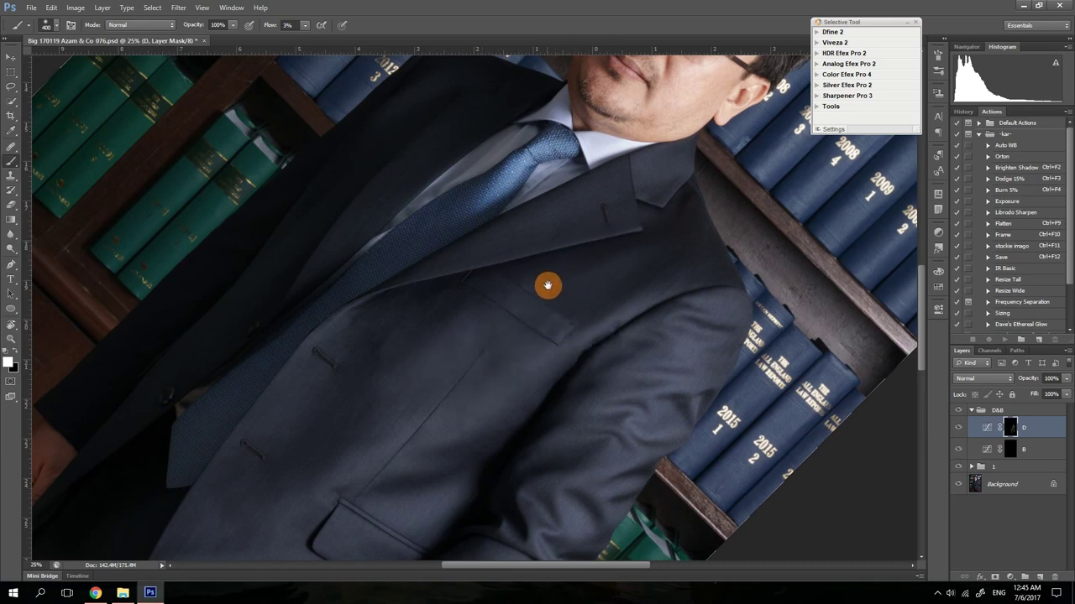
{"action": "left_click_drag", "start_coordinate": [556, 306], "coordinate": [646, 377]}
{"action": "mouse_move", "coordinate": [606, 338]}
{"action": "left_mouse_down"}
{"action": "mouse_move", "coordinate": [485, 204]}
{"action": "mouse_move", "coordinate": [487, 216]}
{"action": "left_mouse_up"}
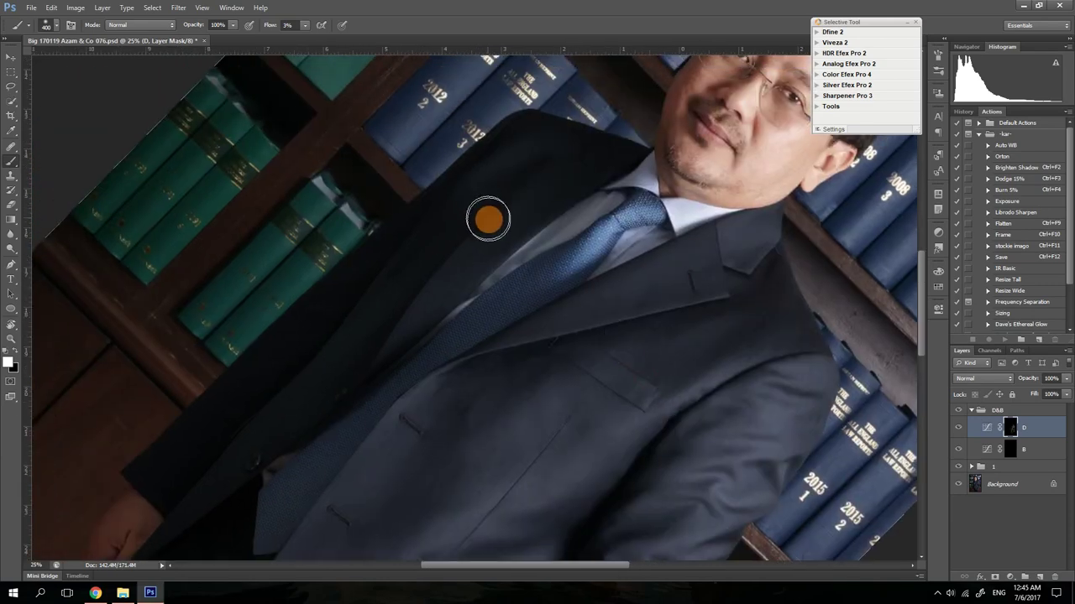
Dodge the shirt collar and the upper part of the blue tie on layer D's mask with a smaller brush
{"action": "key", "text": "r"}
{"action": "left_click", "coordinate": [135, 26]}
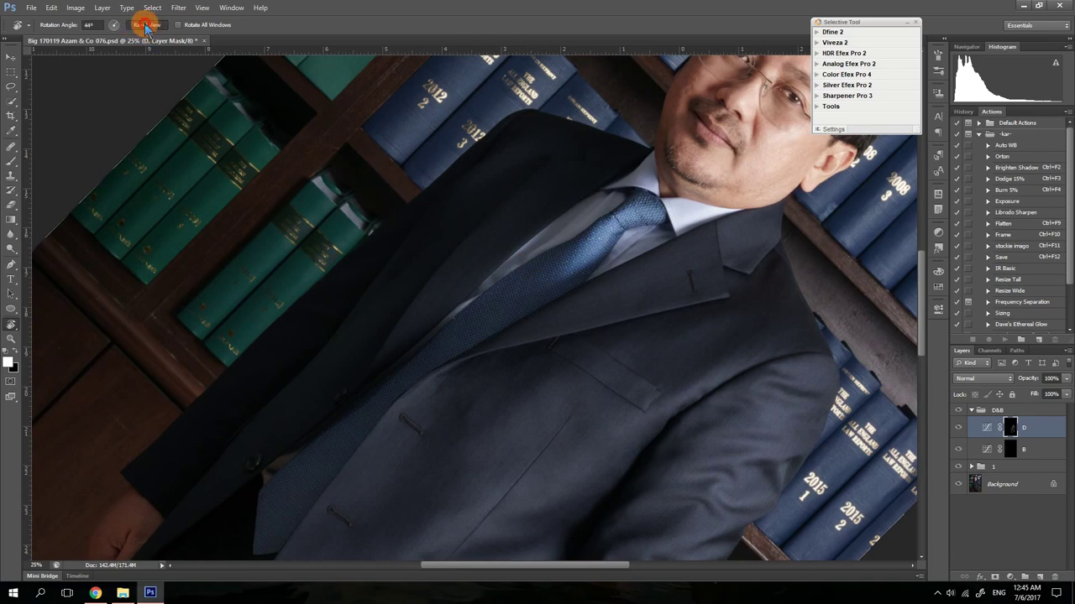
{"action": "key", "text": "b"}
{"action": "mouse_move", "coordinate": [568, 291]}
{"action": "left_mouse_down"}
{"action": "mouse_move", "coordinate": [618, 283]}
{"action": "mouse_move", "coordinate": [557, 332]}
{"action": "mouse_move", "coordinate": [582, 377]}
{"action": "mouse_move", "coordinate": [585, 466]}
{"action": "left_mouse_up"}
{"action": "key", "text": "space"}
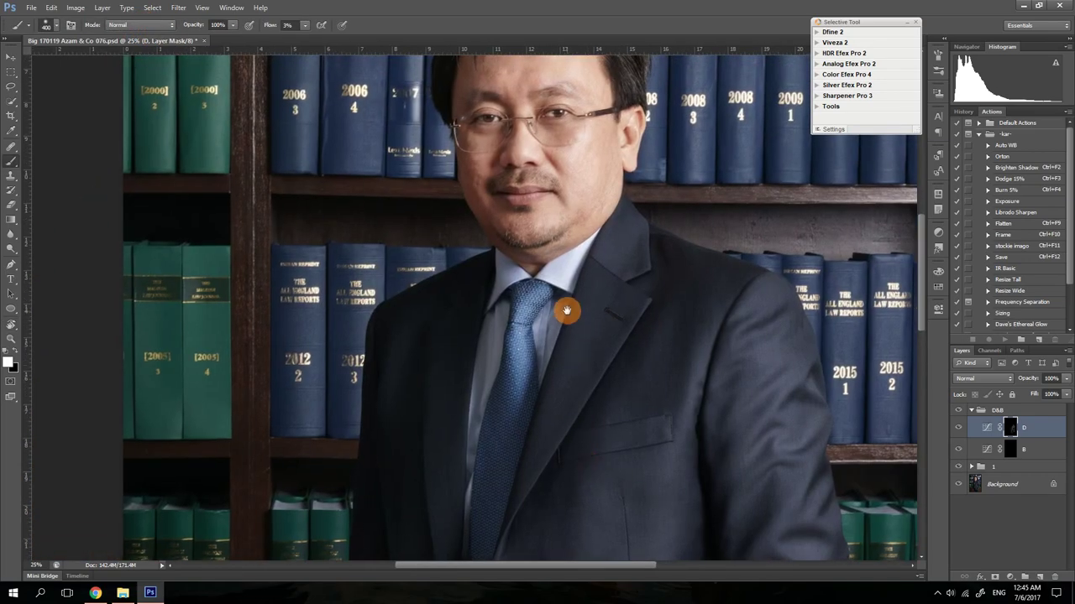
{"action": "left_click", "coordinate": [552, 301]}
{"action": "left_click_drag", "start_coordinate": [547, 300], "coordinate": [546, 333]}
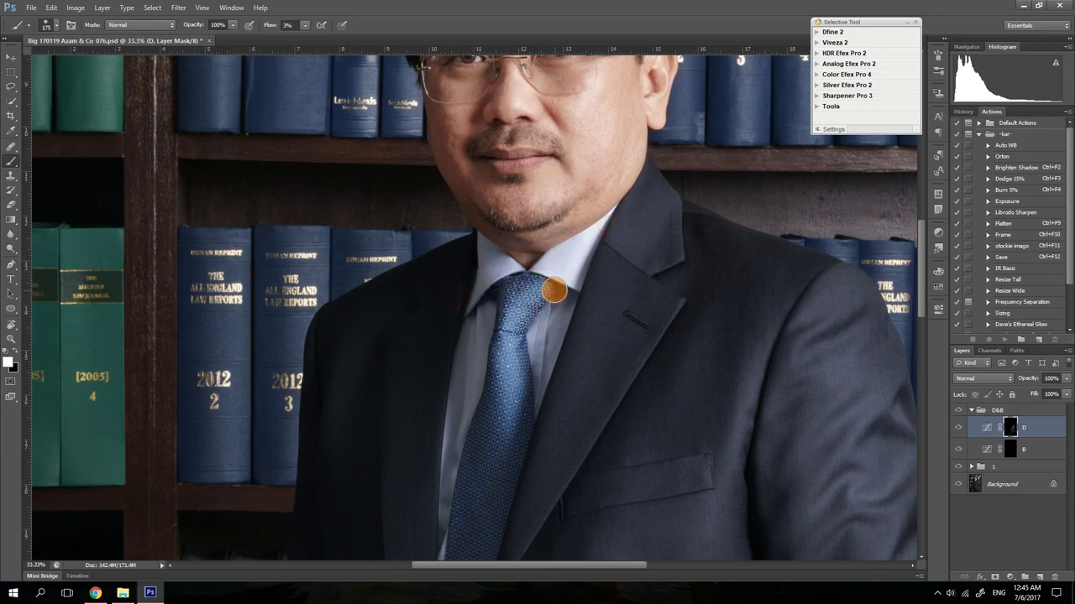
{"action": "mouse_move", "coordinate": [534, 293]}
{"action": "left_mouse_down"}
{"action": "mouse_move", "coordinate": [554, 291]}
{"action": "mouse_move", "coordinate": [496, 396]}
{"action": "mouse_move", "coordinate": [513, 361]}
{"action": "mouse_move", "coordinate": [506, 494]}
{"action": "mouse_move", "coordinate": [578, 291]}
{"action": "left_mouse_up"}
{"action": "key", "text": "space"}
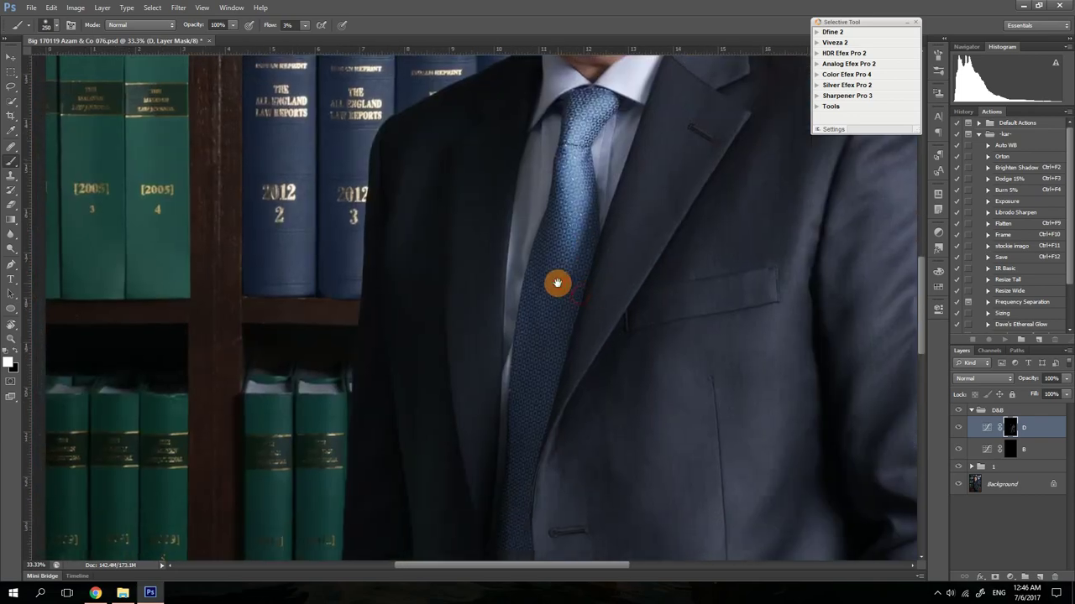
Dodge the tie's lower part and the shirt and shaded lapel beside it on layer D's mask with the 250 px brush
{"action": "left_click_drag", "start_coordinate": [509, 371], "coordinate": [493, 459]}
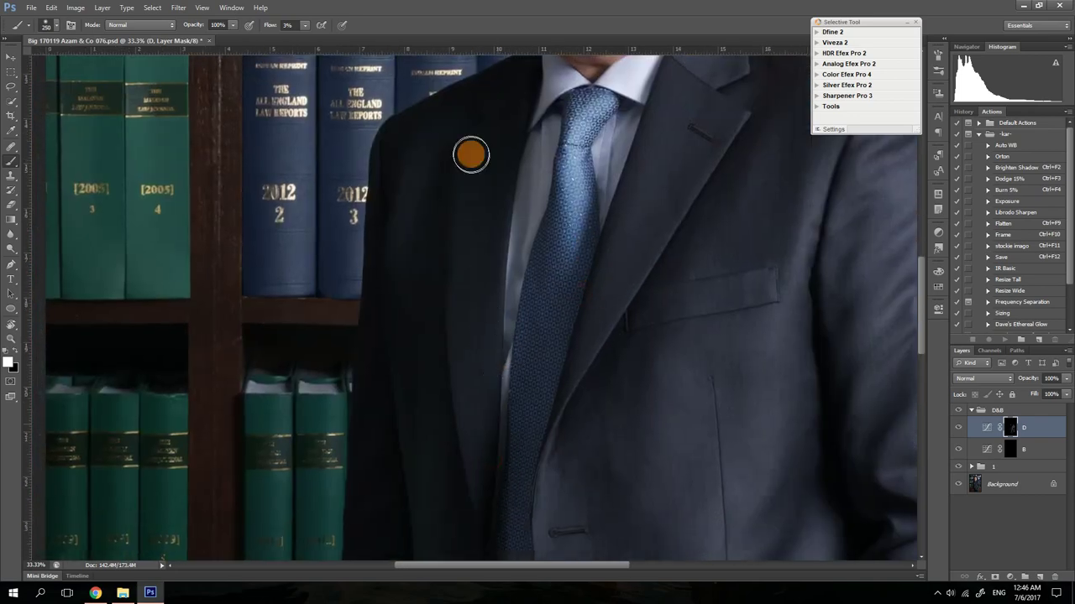
{"action": "left_click_drag", "start_coordinate": [517, 220], "coordinate": [495, 336]}
{"action": "mouse_move", "coordinate": [554, 161]}
{"action": "left_mouse_down"}
{"action": "mouse_move", "coordinate": [513, 252]}
{"action": "mouse_move", "coordinate": [547, 148]}
{"action": "mouse_move", "coordinate": [494, 324]}
{"action": "left_mouse_up"}
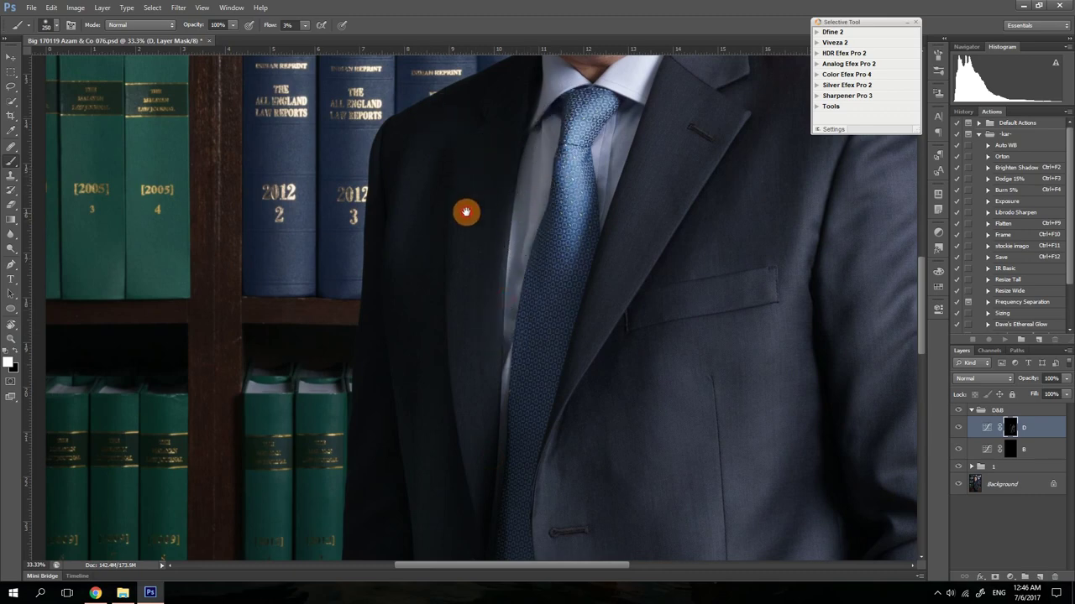
{"action": "mouse_move", "coordinate": [463, 210]}
{"action": "left_mouse_down"}
{"action": "mouse_move", "coordinate": [573, 425]}
{"action": "mouse_move", "coordinate": [545, 341]}
{"action": "left_mouse_up"}
{"action": "mouse_move", "coordinate": [466, 218]}
{"action": "left_mouse_down"}
{"action": "mouse_move", "coordinate": [542, 360]}
{"action": "mouse_move", "coordinate": [565, 331]}
{"action": "mouse_move", "coordinate": [505, 491]}
{"action": "mouse_move", "coordinate": [553, 333]}
{"action": "mouse_move", "coordinate": [492, 443]}
{"action": "mouse_move", "coordinate": [489, 367]}
{"action": "mouse_move", "coordinate": [573, 477]}
{"action": "mouse_move", "coordinate": [605, 349]}
{"action": "mouse_move", "coordinate": [578, 469]}
{"action": "mouse_move", "coordinate": [580, 531]}
{"action": "mouse_move", "coordinate": [588, 445]}
{"action": "left_mouse_up"}
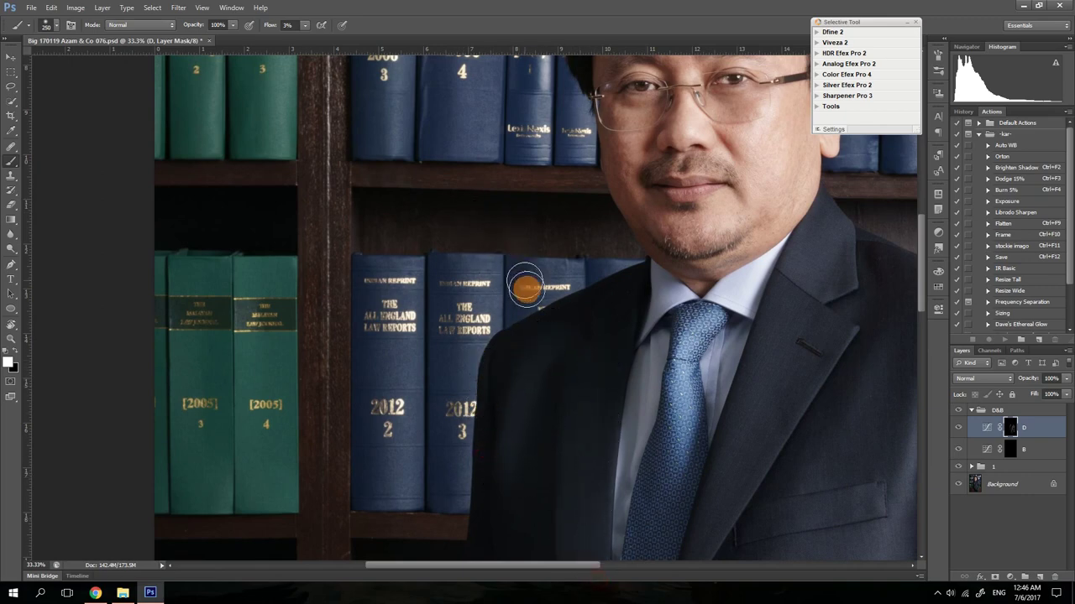
Dodge the shaded side of the jacket, from its chest down to the lower front and sleeve
{"action": "mouse_move", "coordinate": [546, 526]}
{"action": "left_mouse_down"}
{"action": "mouse_move", "coordinate": [582, 299]}
{"action": "mouse_move", "coordinate": [596, 272]}
{"action": "mouse_move", "coordinate": [601, 558]}
{"action": "mouse_move", "coordinate": [541, 429]}
{"action": "mouse_move", "coordinate": [533, 373]}
{"action": "mouse_move", "coordinate": [518, 479]}
{"action": "mouse_move", "coordinate": [534, 469]}
{"action": "mouse_move", "coordinate": [495, 298]}
{"action": "left_mouse_up"}
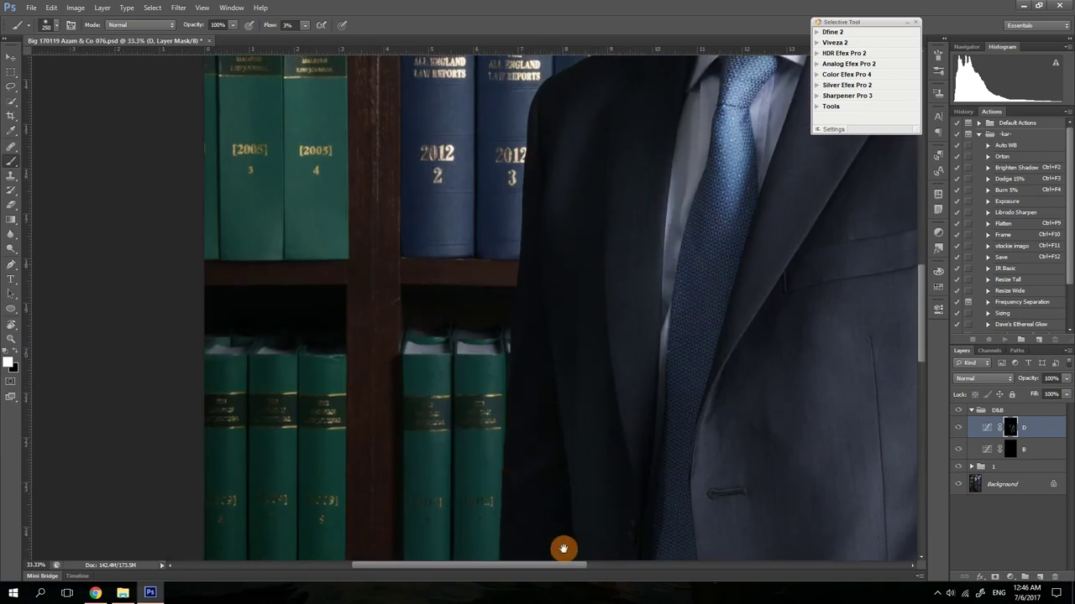
{"action": "left_click_drag", "start_coordinate": [560, 549], "coordinate": [595, 294]}
{"action": "mouse_move", "coordinate": [587, 492]}
{"action": "left_mouse_down"}
{"action": "mouse_move", "coordinate": [553, 252]}
{"action": "mouse_move", "coordinate": [526, 331]}
{"action": "mouse_move", "coordinate": [588, 487]}
{"action": "mouse_move", "coordinate": [539, 338]}
{"action": "mouse_move", "coordinate": [562, 364]}
{"action": "mouse_move", "coordinate": [571, 337]}
{"action": "mouse_move", "coordinate": [597, 446]}
{"action": "left_mouse_up"}
{"action": "mouse_move", "coordinate": [609, 365]}
{"action": "left_mouse_down"}
{"action": "mouse_move", "coordinate": [572, 223]}
{"action": "mouse_move", "coordinate": [612, 329]}
{"action": "mouse_move", "coordinate": [633, 315]}
{"action": "mouse_move", "coordinate": [581, 315]}
{"action": "mouse_move", "coordinate": [627, 361]}
{"action": "mouse_move", "coordinate": [618, 348]}
{"action": "mouse_move", "coordinate": [669, 360]}
{"action": "mouse_move", "coordinate": [629, 405]}
{"action": "mouse_move", "coordinate": [803, 362]}
{"action": "mouse_move", "coordinate": [813, 299]}
{"action": "mouse_move", "coordinate": [854, 437]}
{"action": "mouse_move", "coordinate": [826, 331]}
{"action": "mouse_move", "coordinate": [826, 434]}
{"action": "left_mouse_up"}
{"action": "mouse_move", "coordinate": [787, 368]}
{"action": "left_mouse_down"}
{"action": "mouse_move", "coordinate": [665, 356]}
{"action": "mouse_move", "coordinate": [850, 256]}
{"action": "mouse_move", "coordinate": [900, 447]}
{"action": "mouse_move", "coordinate": [644, 349]}
{"action": "mouse_move", "coordinate": [585, 279]}
{"action": "mouse_move", "coordinate": [666, 431]}
{"action": "mouse_move", "coordinate": [622, 331]}
{"action": "mouse_move", "coordinate": [675, 430]}
{"action": "mouse_move", "coordinate": [710, 334]}
{"action": "mouse_move", "coordinate": [705, 241]}
{"action": "mouse_move", "coordinate": [651, 201]}
{"action": "mouse_move", "coordinate": [622, 215]}
{"action": "mouse_move", "coordinate": [587, 334]}
{"action": "left_mouse_up"}
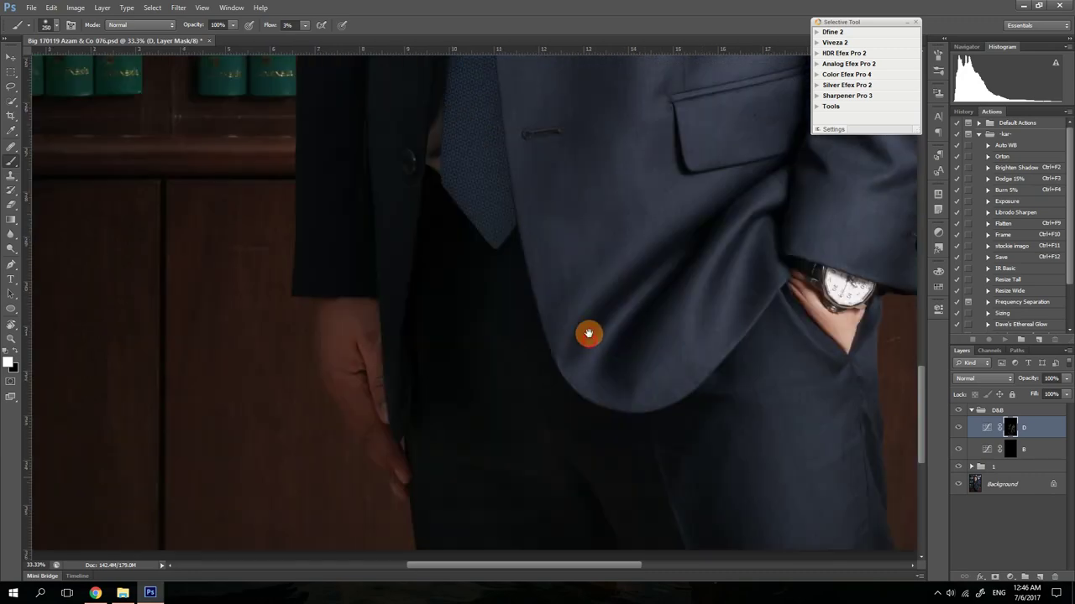
Compare the whole portrait with dodge layer D hidden and shown
{"action": "key", "text": "ctrl+0"}
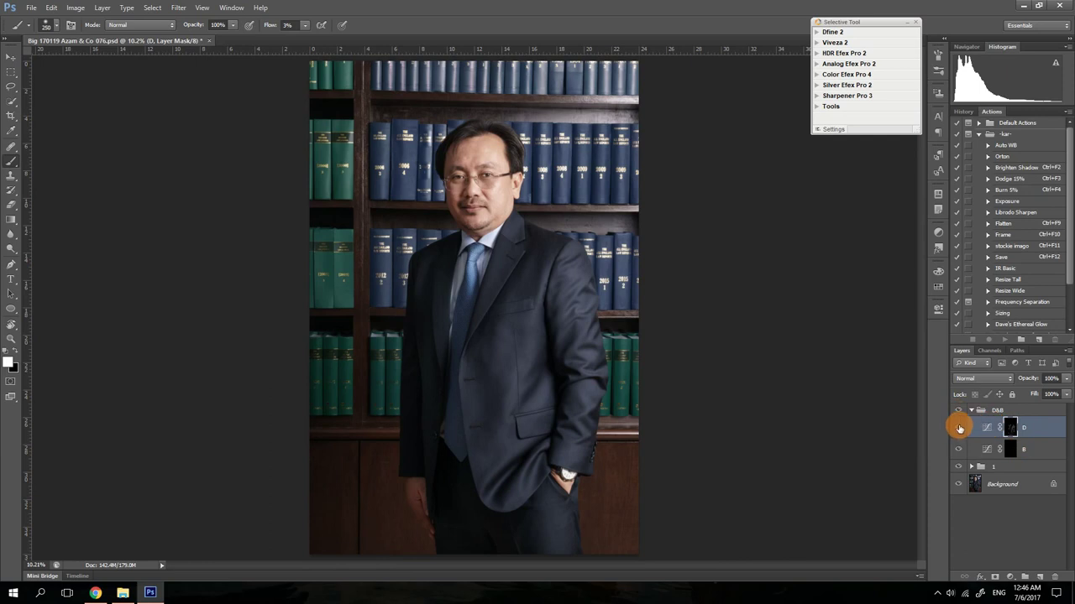
{"action": "left_click", "coordinate": [958, 428]}
{"action": "left_click", "coordinate": [959, 432]}
{"action": "left_click", "coordinate": [959, 433]}
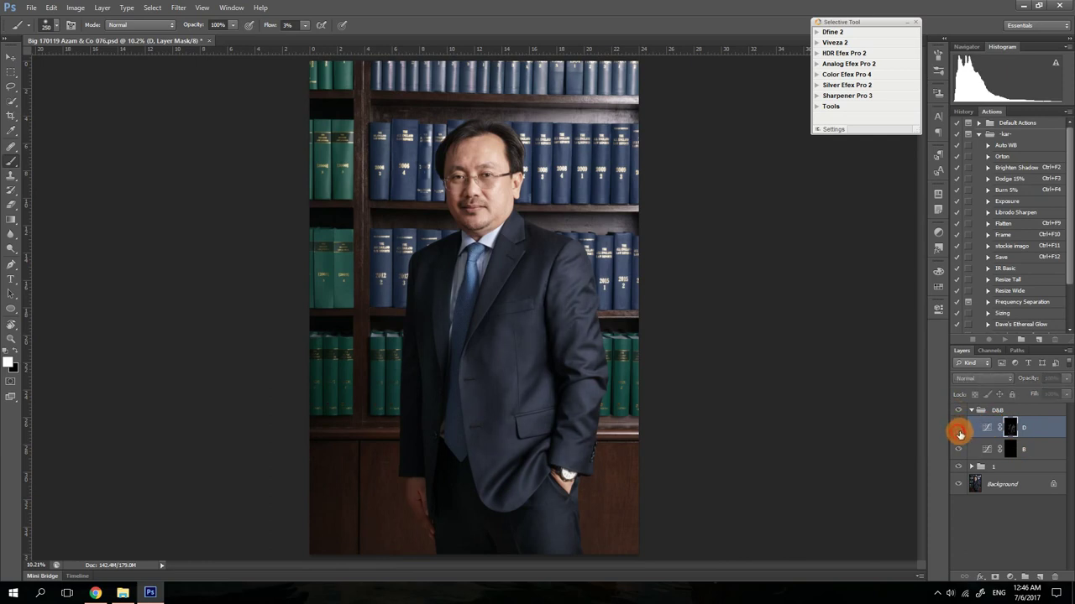
{"action": "left_click", "coordinate": [958, 433]}
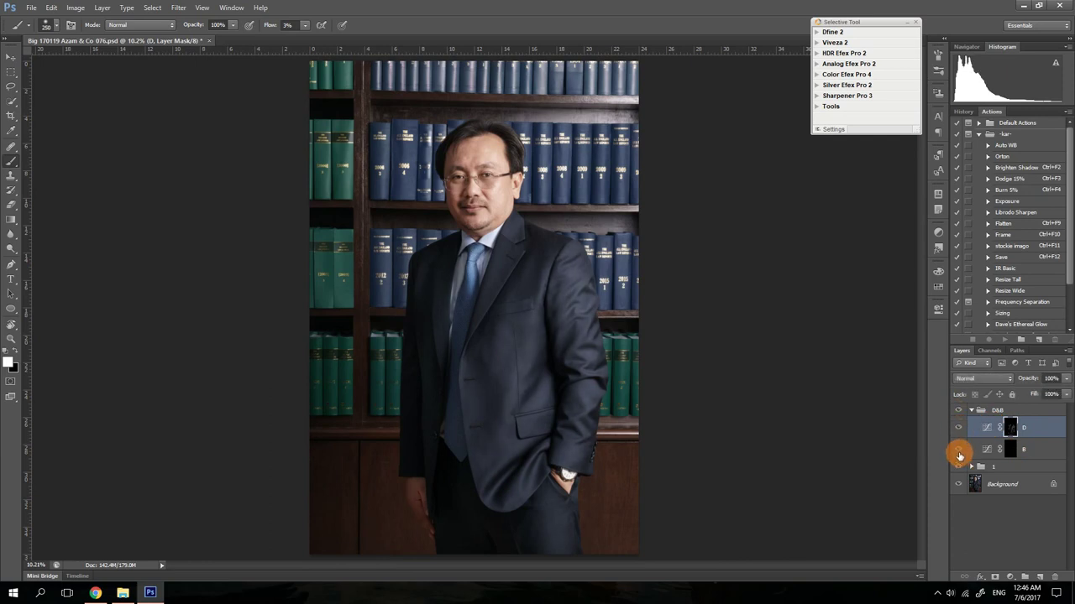
Make the mask of burn layer B active for painting and save the document
{"action": "left_click", "coordinate": [1010, 453]}
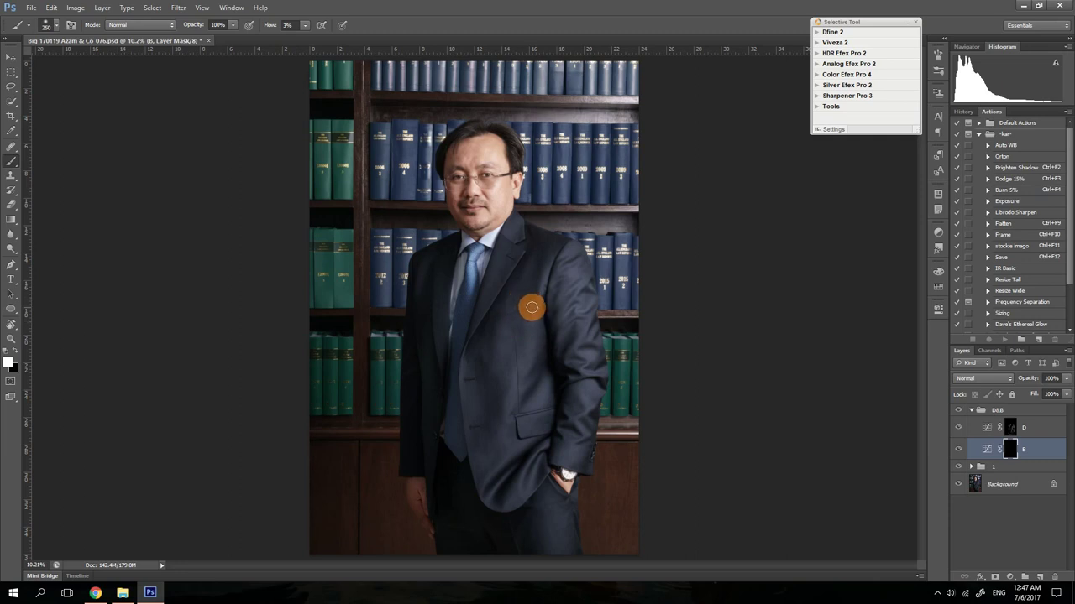
{"action": "key", "text": "ctrl+s"}
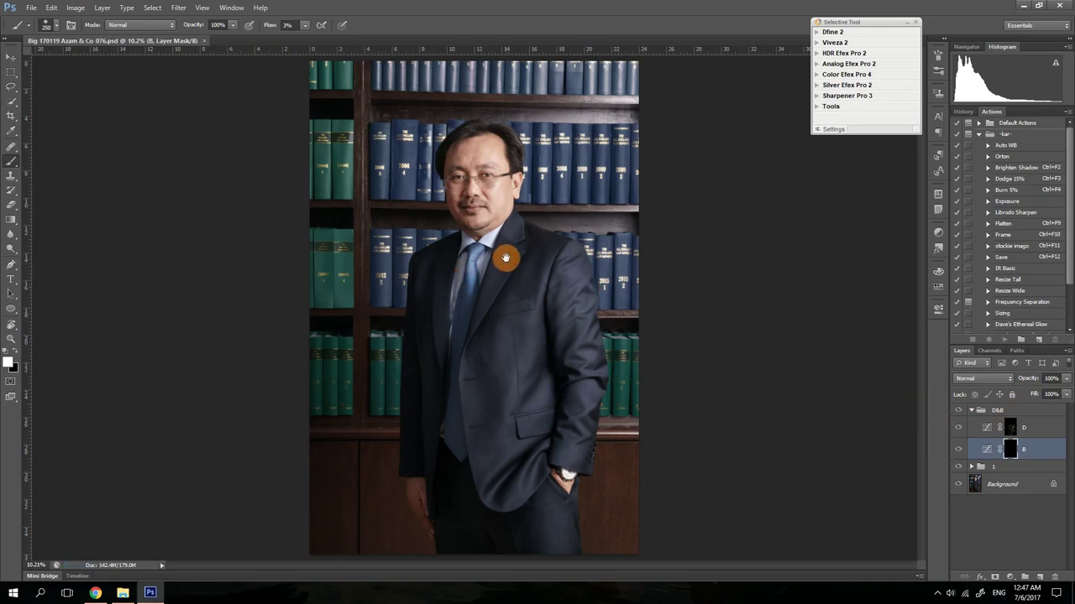
Burn both eyebrows on layer B's mask with an 80 px brush and compare them with the layer hidden and shown
{"action": "left_click", "coordinate": [479, 175], "text": "ctrl"}
{"action": "mouse_move", "coordinate": [477, 175]}
{"action": "left_mouse_down"}
{"action": "mouse_move", "coordinate": [454, 164]}
{"action": "mouse_move", "coordinate": [465, 164]}
{"action": "mouse_move", "coordinate": [456, 160]}
{"action": "mouse_move", "coordinate": [465, 353]}
{"action": "left_mouse_up"}
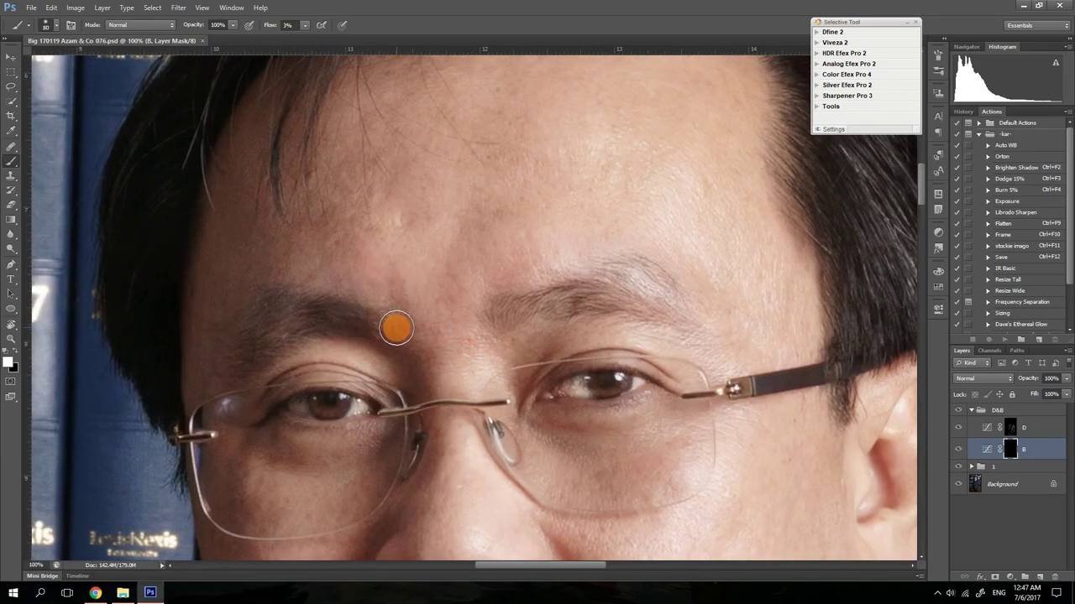
{"action": "mouse_move", "coordinate": [367, 324]}
{"action": "left_mouse_down"}
{"action": "mouse_move", "coordinate": [419, 359]}
{"action": "mouse_move", "coordinate": [278, 316]}
{"action": "mouse_move", "coordinate": [335, 318]}
{"action": "mouse_move", "coordinate": [323, 309]}
{"action": "mouse_move", "coordinate": [389, 341]}
{"action": "mouse_move", "coordinate": [275, 318]}
{"action": "mouse_move", "coordinate": [355, 332]}
{"action": "mouse_move", "coordinate": [338, 320]}
{"action": "mouse_move", "coordinate": [300, 336]}
{"action": "mouse_move", "coordinate": [338, 319]}
{"action": "mouse_move", "coordinate": [322, 320]}
{"action": "mouse_move", "coordinate": [401, 353]}
{"action": "mouse_move", "coordinate": [283, 311]}
{"action": "mouse_move", "coordinate": [411, 366]}
{"action": "mouse_move", "coordinate": [599, 305]}
{"action": "mouse_move", "coordinate": [497, 322]}
{"action": "mouse_move", "coordinate": [519, 310]}
{"action": "mouse_move", "coordinate": [647, 296]}
{"action": "mouse_move", "coordinate": [572, 297]}
{"action": "mouse_move", "coordinate": [692, 321]}
{"action": "mouse_move", "coordinate": [609, 291]}
{"action": "mouse_move", "coordinate": [701, 316]}
{"action": "mouse_move", "coordinate": [519, 318]}
{"action": "mouse_move", "coordinate": [683, 296]}
{"action": "mouse_move", "coordinate": [629, 283]}
{"action": "mouse_move", "coordinate": [615, 267]}
{"action": "mouse_move", "coordinate": [693, 305]}
{"action": "mouse_move", "coordinate": [624, 283]}
{"action": "mouse_move", "coordinate": [683, 307]}
{"action": "mouse_move", "coordinate": [539, 305]}
{"action": "mouse_move", "coordinate": [628, 293]}
{"action": "mouse_move", "coordinate": [520, 312]}
{"action": "left_mouse_up"}
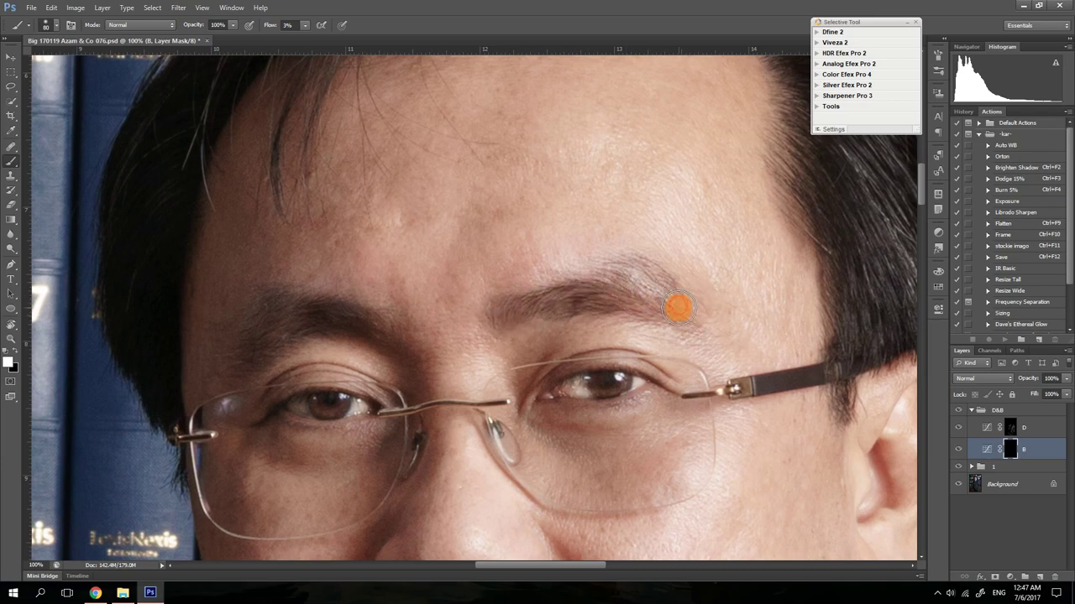
{"action": "left_click", "coordinate": [961, 446]}
{"action": "left_click", "coordinate": [959, 451]}
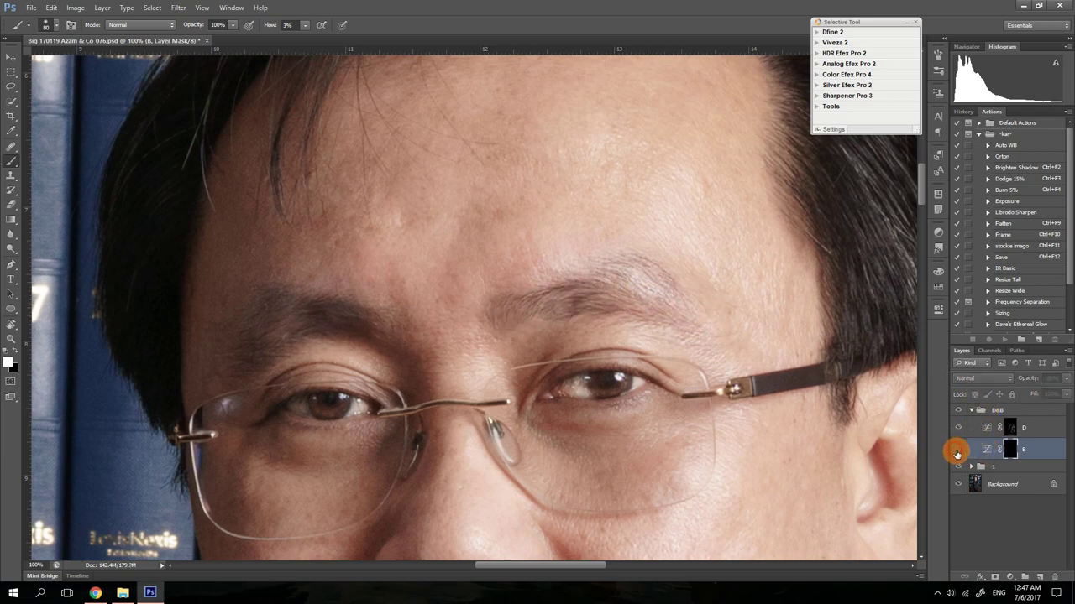
{"action": "left_click", "coordinate": [959, 451]}
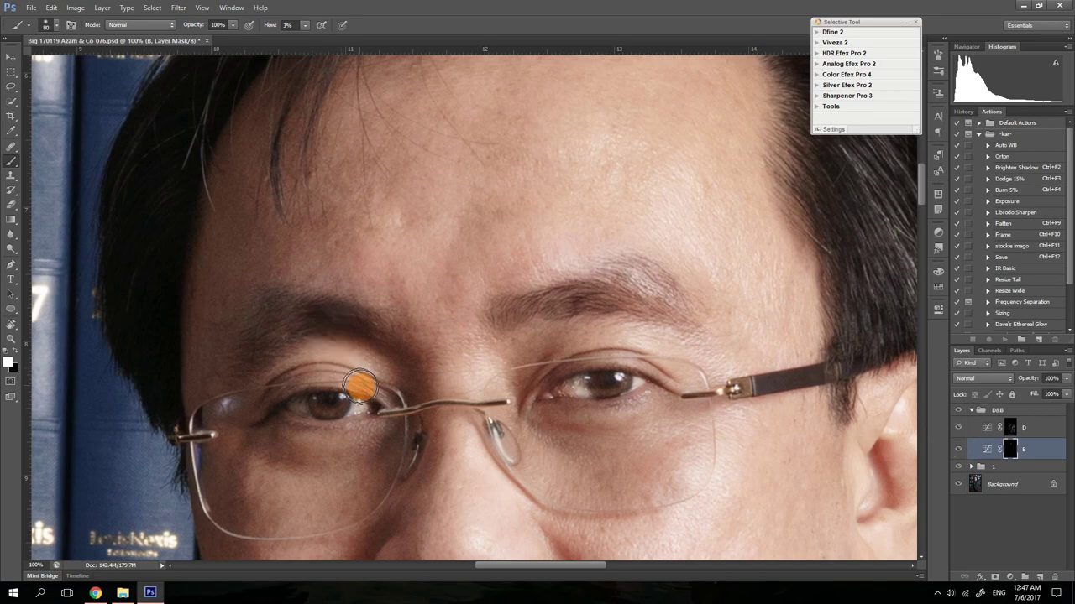
Burn the iris edge and lash lines of the man's right eye, reducing the brush to 10 px, and compare with layer B hidden
{"action": "left_click", "coordinate": [456, 435], "text": "ctrl"}
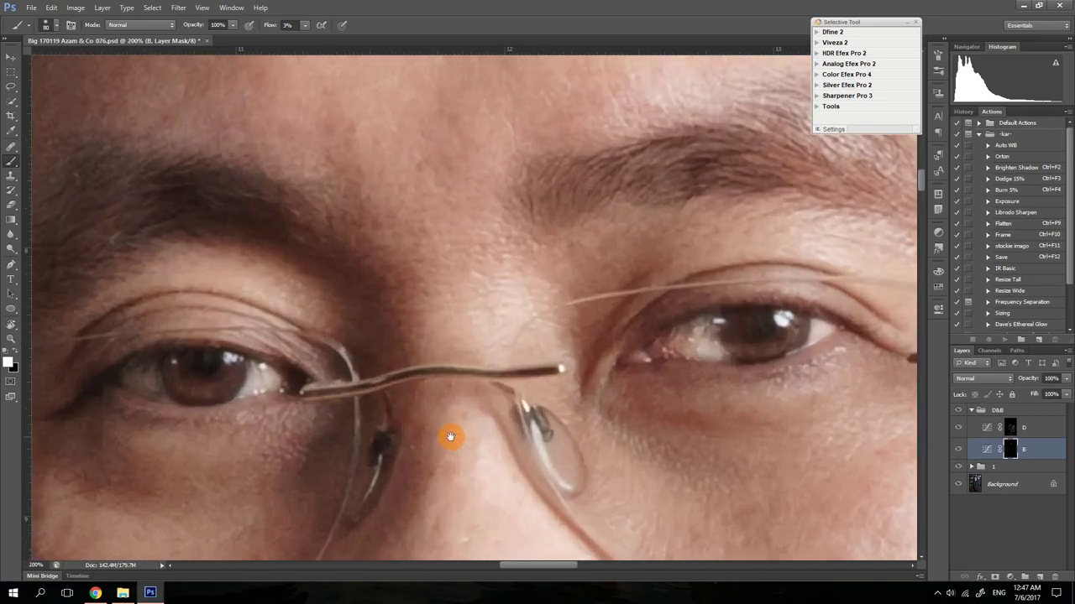
{"action": "left_click_drag", "start_coordinate": [381, 393], "coordinate": [497, 388]}
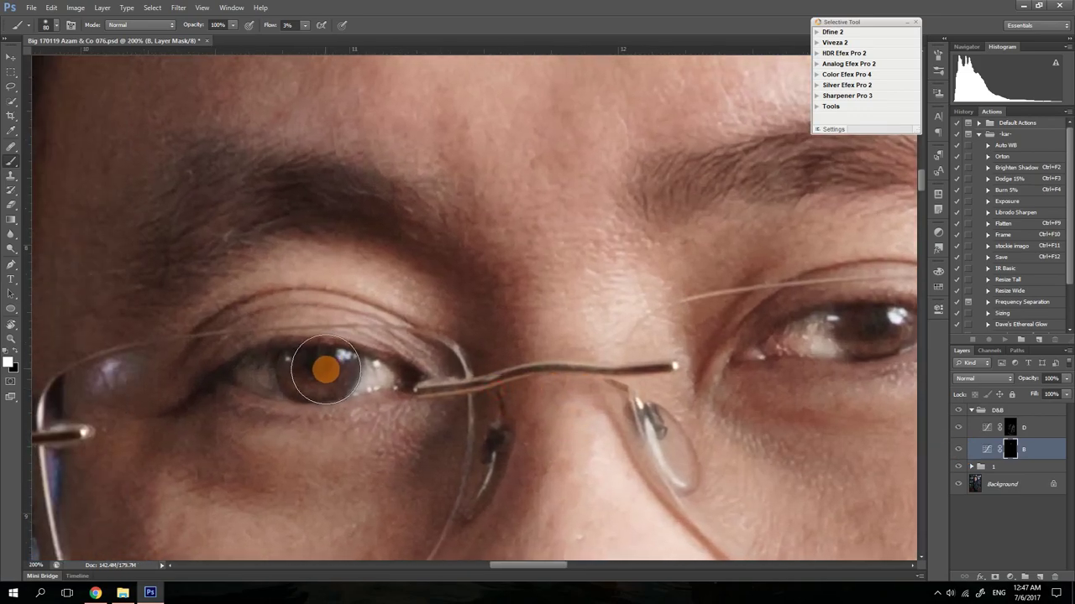
{"action": "key", "text": "["}
{"action": "key", "text": "["}
{"action": "key", "text": "["}
{"action": "key", "text": "["}
{"action": "key", "text": "["}
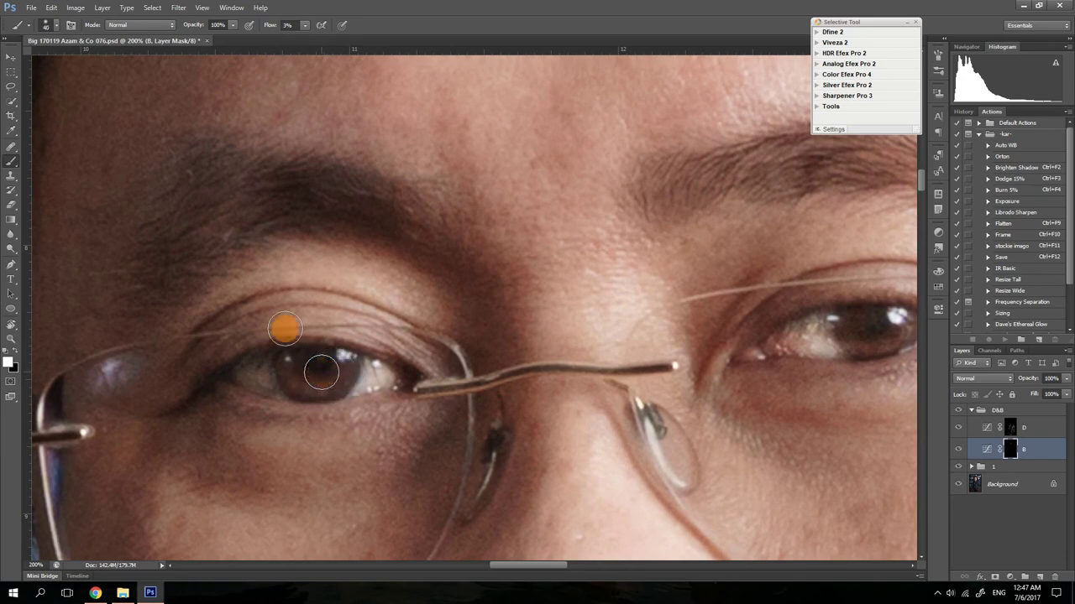
{"action": "mouse_move", "coordinate": [327, 344]}
{"action": "left_mouse_down"}
{"action": "mouse_move", "coordinate": [217, 376]}
{"action": "mouse_move", "coordinate": [261, 349]}
{"action": "mouse_move", "coordinate": [310, 342]}
{"action": "left_mouse_up"}
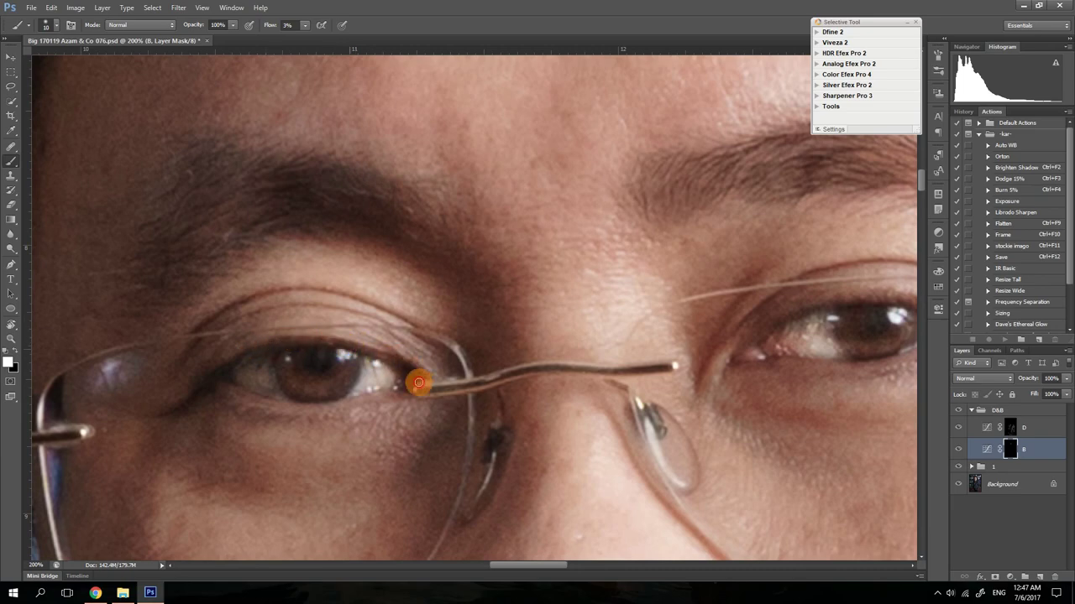
{"action": "mouse_move", "coordinate": [418, 383]}
{"action": "left_mouse_down"}
{"action": "mouse_move", "coordinate": [277, 343]}
{"action": "mouse_move", "coordinate": [204, 377]}
{"action": "mouse_move", "coordinate": [289, 343]}
{"action": "left_mouse_up"}
{"action": "mouse_move", "coordinate": [426, 376]}
{"action": "left_mouse_down"}
{"action": "mouse_move", "coordinate": [229, 392]}
{"action": "mouse_move", "coordinate": [219, 382]}
{"action": "mouse_move", "coordinate": [248, 390]}
{"action": "mouse_move", "coordinate": [216, 376]}
{"action": "mouse_move", "coordinate": [273, 394]}
{"action": "left_mouse_up"}
{"action": "mouse_move", "coordinate": [412, 381]}
{"action": "left_mouse_down"}
{"action": "mouse_move", "coordinate": [287, 404]}
{"action": "mouse_move", "coordinate": [280, 352]}
{"action": "mouse_move", "coordinate": [277, 389]}
{"action": "mouse_move", "coordinate": [278, 356]}
{"action": "mouse_move", "coordinate": [291, 392]}
{"action": "mouse_move", "coordinate": [279, 355]}
{"action": "mouse_move", "coordinate": [288, 381]}
{"action": "mouse_move", "coordinate": [362, 371]}
{"action": "mouse_move", "coordinate": [359, 356]}
{"action": "mouse_move", "coordinate": [343, 385]}
{"action": "mouse_move", "coordinate": [359, 378]}
{"action": "mouse_move", "coordinate": [359, 359]}
{"action": "mouse_move", "coordinate": [339, 392]}
{"action": "mouse_move", "coordinate": [364, 364]}
{"action": "mouse_move", "coordinate": [305, 352]}
{"action": "mouse_move", "coordinate": [337, 353]}
{"action": "mouse_move", "coordinate": [303, 365]}
{"action": "mouse_move", "coordinate": [330, 344]}
{"action": "left_mouse_up"}
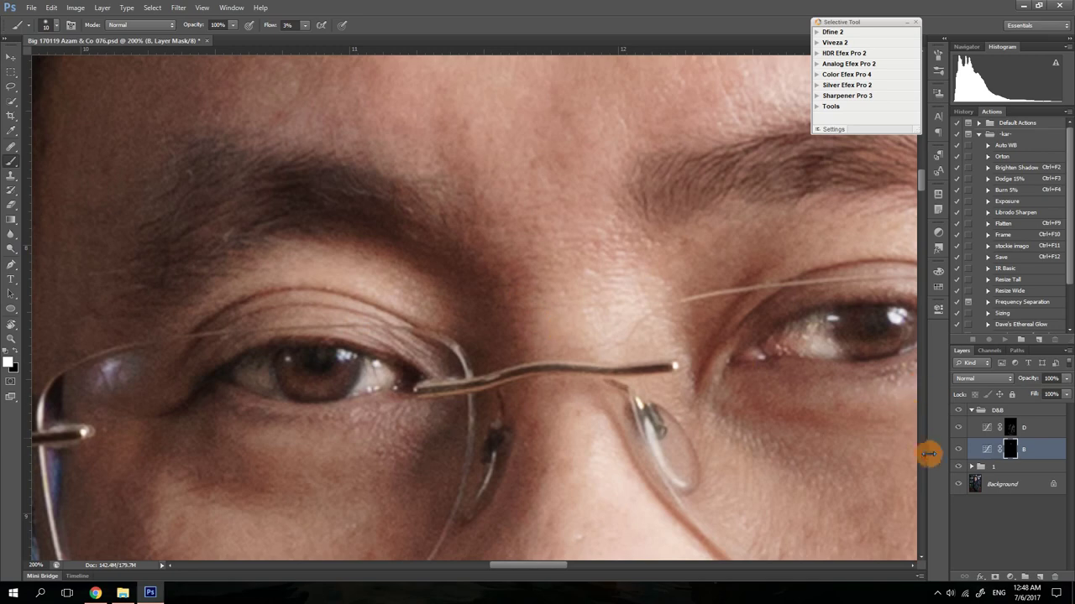
{"action": "left_click", "coordinate": [958, 451]}
{"action": "left_click", "coordinate": [962, 455]}
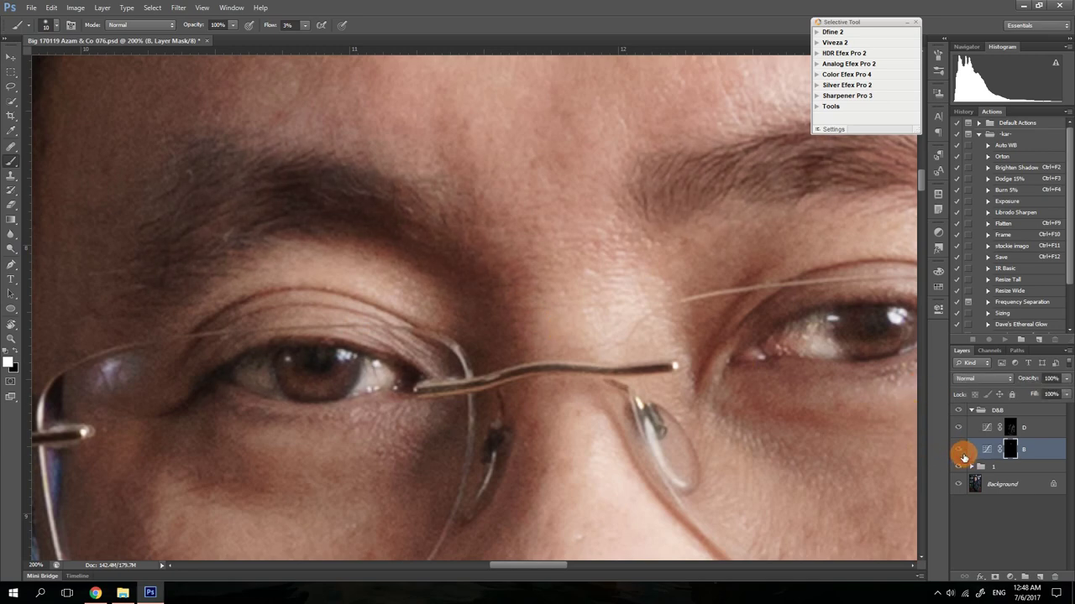
Burn the lash lines and iris rim of the man's left eye with the 10 px brush and compare with layer B hidden
{"action": "left_click_drag", "start_coordinate": [668, 375], "coordinate": [485, 374]}
{"action": "left_click_drag", "start_coordinate": [647, 396], "coordinate": [485, 410]}
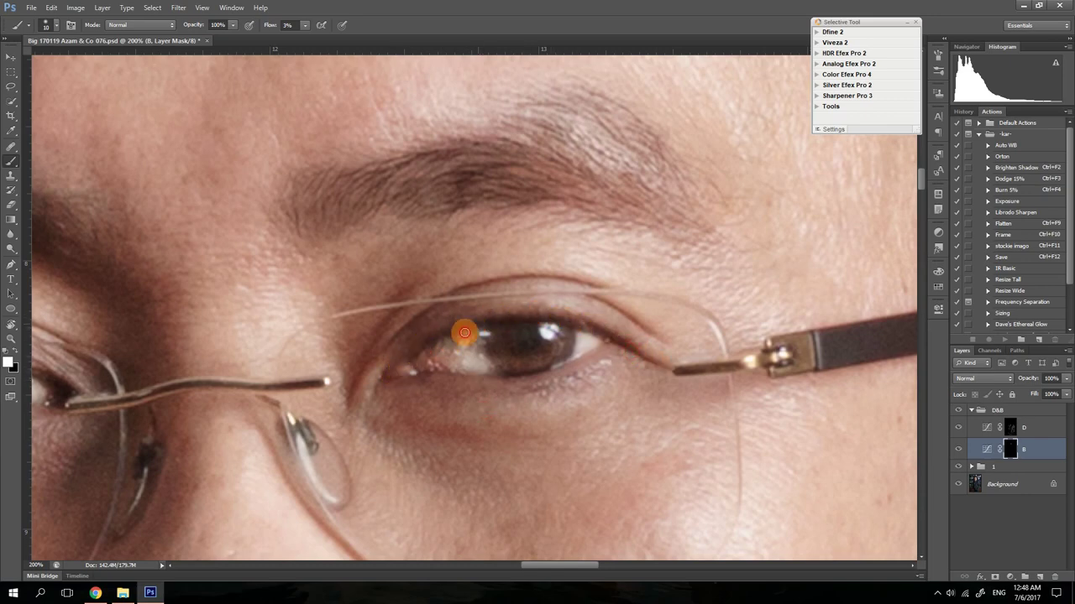
{"action": "left_click", "coordinate": [578, 327]}
{"action": "mouse_move", "coordinate": [443, 372]}
{"action": "left_mouse_down"}
{"action": "mouse_move", "coordinate": [524, 378]}
{"action": "mouse_move", "coordinate": [431, 369]}
{"action": "mouse_move", "coordinate": [543, 370]}
{"action": "mouse_move", "coordinate": [613, 344]}
{"action": "left_mouse_up"}
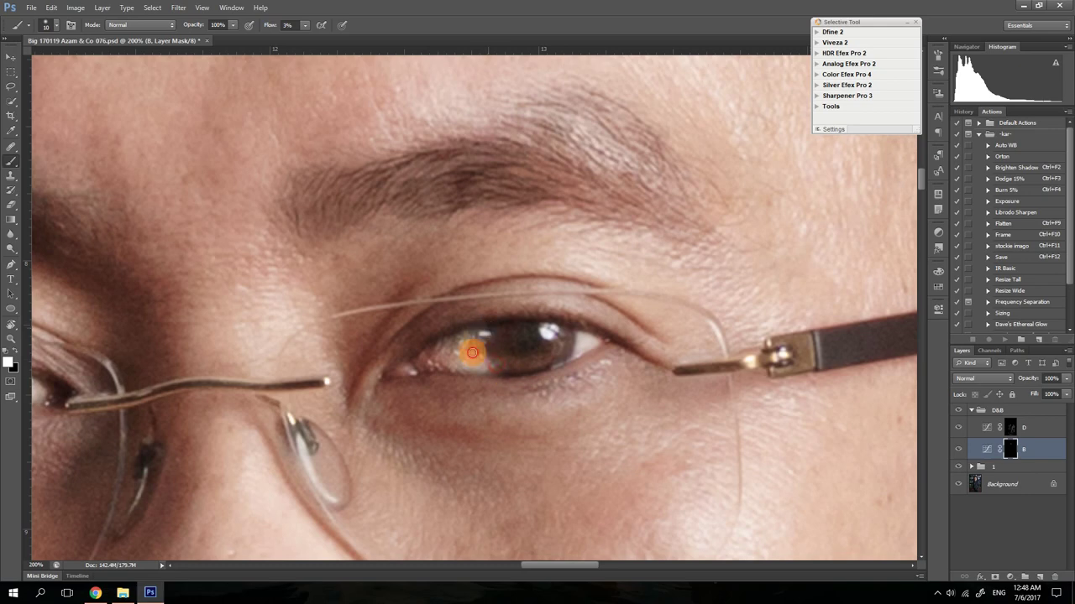
{"action": "mouse_move", "coordinate": [500, 373]}
{"action": "left_mouse_down"}
{"action": "mouse_move", "coordinate": [488, 323]}
{"action": "mouse_move", "coordinate": [533, 372]}
{"action": "mouse_move", "coordinate": [567, 329]}
{"action": "mouse_move", "coordinate": [567, 359]}
{"action": "mouse_move", "coordinate": [572, 330]}
{"action": "mouse_move", "coordinate": [552, 369]}
{"action": "mouse_move", "coordinate": [569, 325]}
{"action": "mouse_move", "coordinate": [557, 361]}
{"action": "mouse_move", "coordinate": [479, 342]}
{"action": "mouse_move", "coordinate": [489, 328]}
{"action": "mouse_move", "coordinate": [521, 347]}
{"action": "mouse_move", "coordinate": [528, 319]}
{"action": "left_mouse_up"}
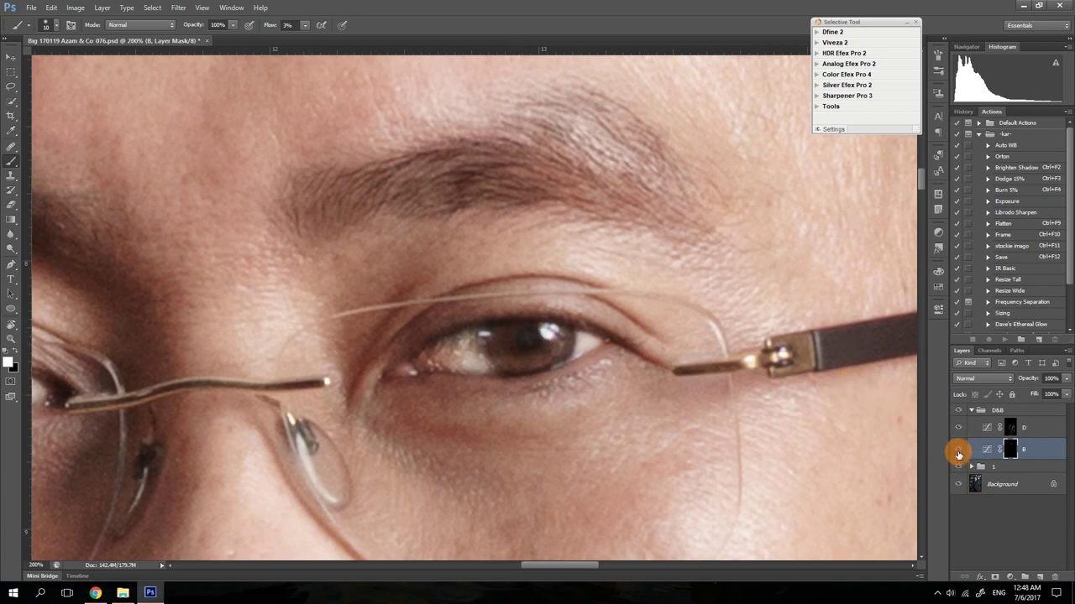
{"action": "left_click", "coordinate": [958, 455]}
{"action": "left_click", "coordinate": [958, 454]}
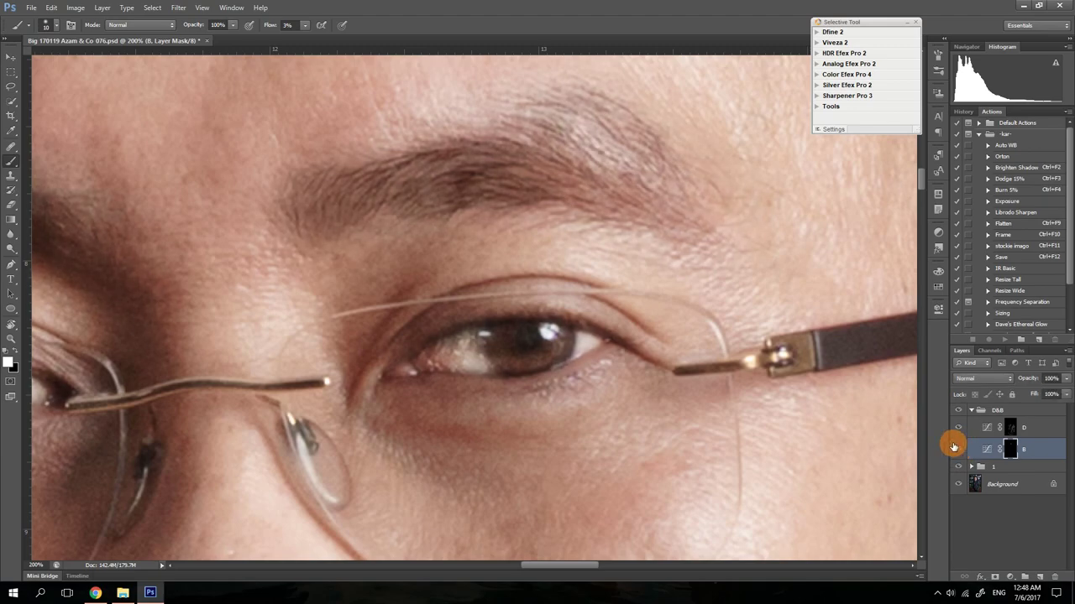
Burn the upper and lower lips on layer B's mask with a 20 px brush
{"action": "left_click", "coordinate": [474, 376]}
{"action": "left_click_drag", "start_coordinate": [492, 461], "coordinate": [496, 269]}
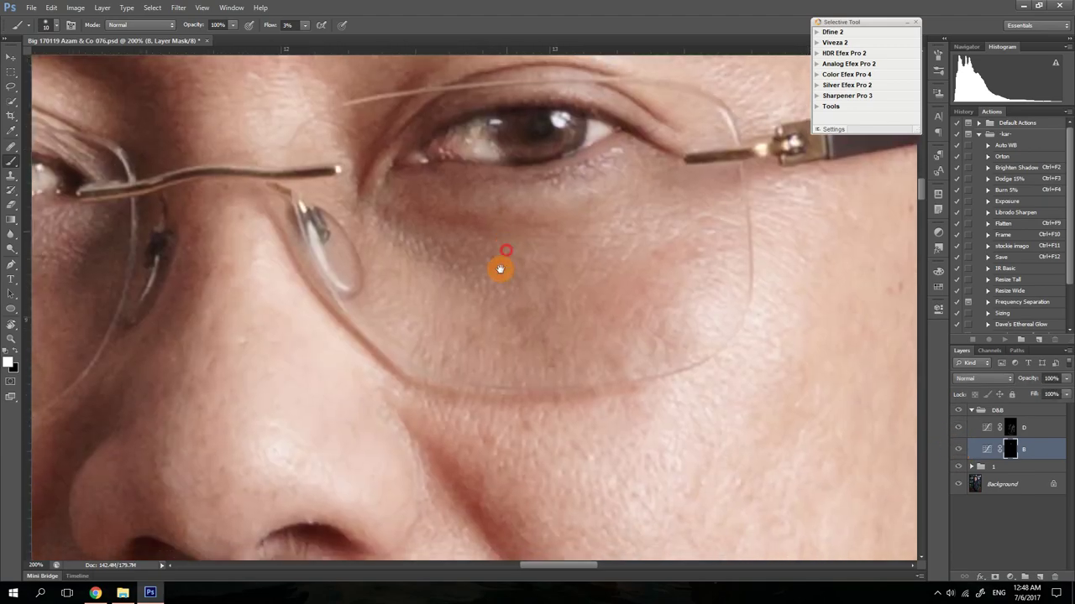
{"action": "left_click_drag", "start_coordinate": [558, 438], "coordinate": [586, 256]}
{"action": "left_click_drag", "start_coordinate": [464, 307], "coordinate": [556, 274]}
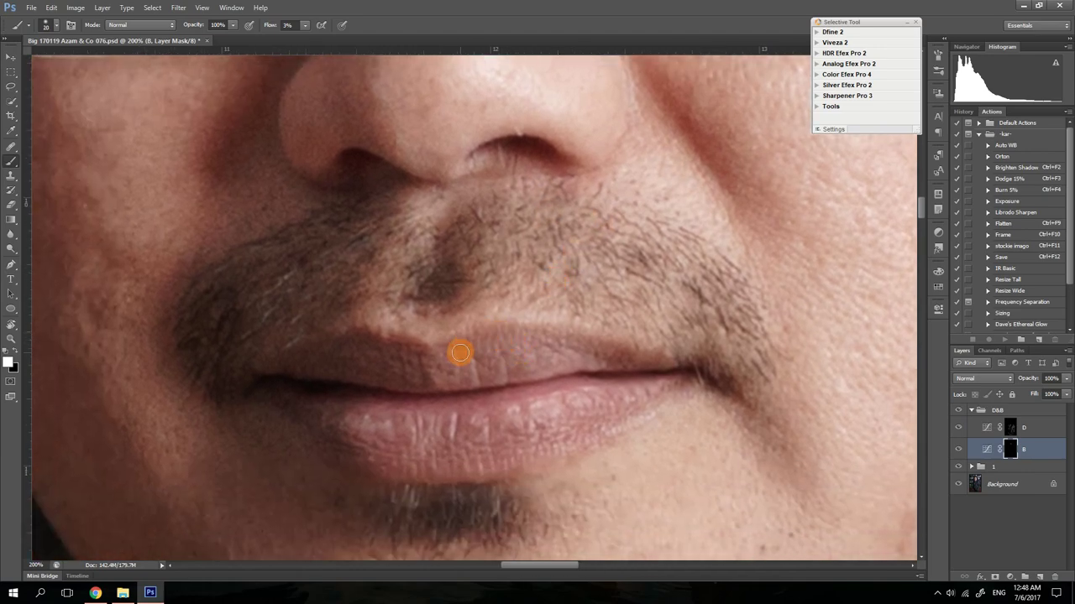
{"action": "mouse_move", "coordinate": [277, 370]}
{"action": "left_mouse_down"}
{"action": "mouse_move", "coordinate": [259, 370]}
{"action": "mouse_move", "coordinate": [374, 334]}
{"action": "left_mouse_up"}
{"action": "mouse_move", "coordinate": [259, 384]}
{"action": "left_mouse_down"}
{"action": "mouse_move", "coordinate": [328, 439]}
{"action": "mouse_move", "coordinate": [423, 480]}
{"action": "left_mouse_up"}
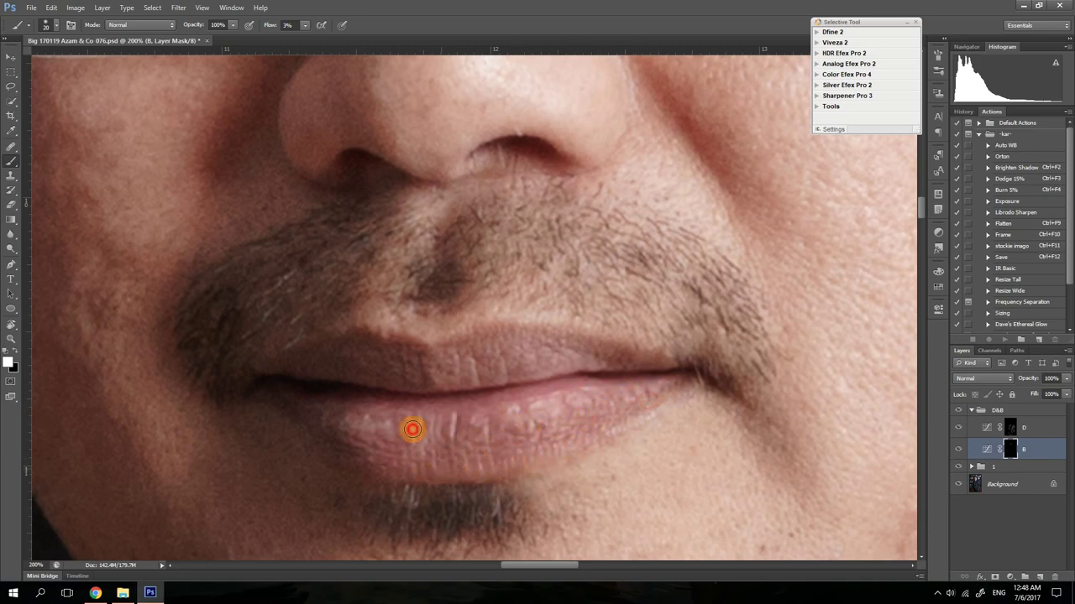
{"action": "mouse_move", "coordinate": [361, 447]}
{"action": "left_mouse_down"}
{"action": "mouse_move", "coordinate": [286, 388]}
{"action": "mouse_move", "coordinate": [606, 369]}
{"action": "mouse_move", "coordinate": [680, 382]}
{"action": "left_mouse_up"}
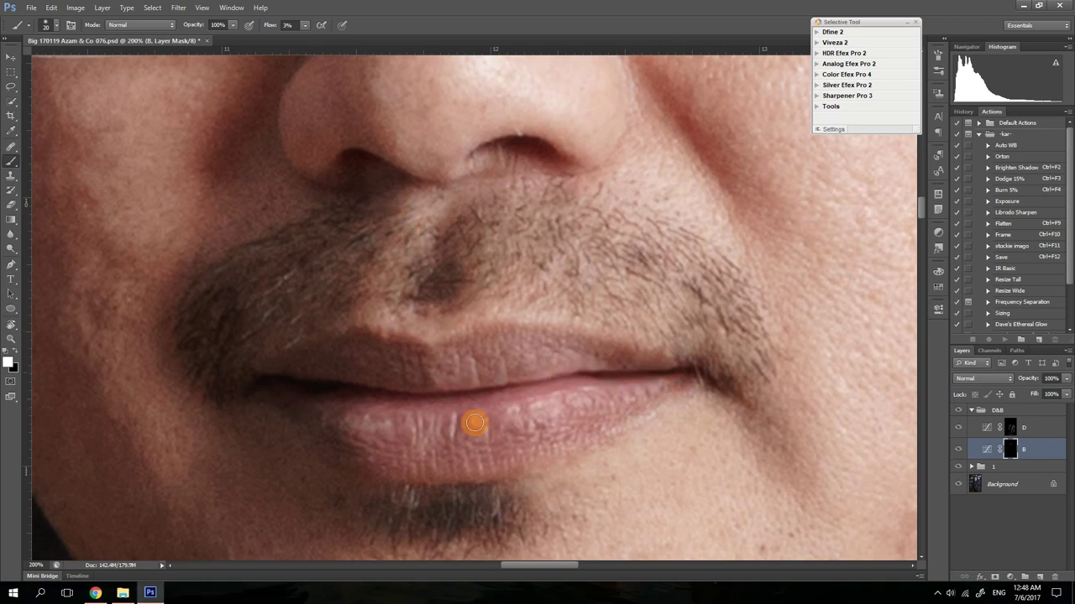
Set the brush flow to 2% and burn the shadows on the jacket's left shoulder and upper sleeve with a 150 px brush
{"action": "left_click_drag", "start_coordinate": [464, 497], "coordinate": [506, 206]}
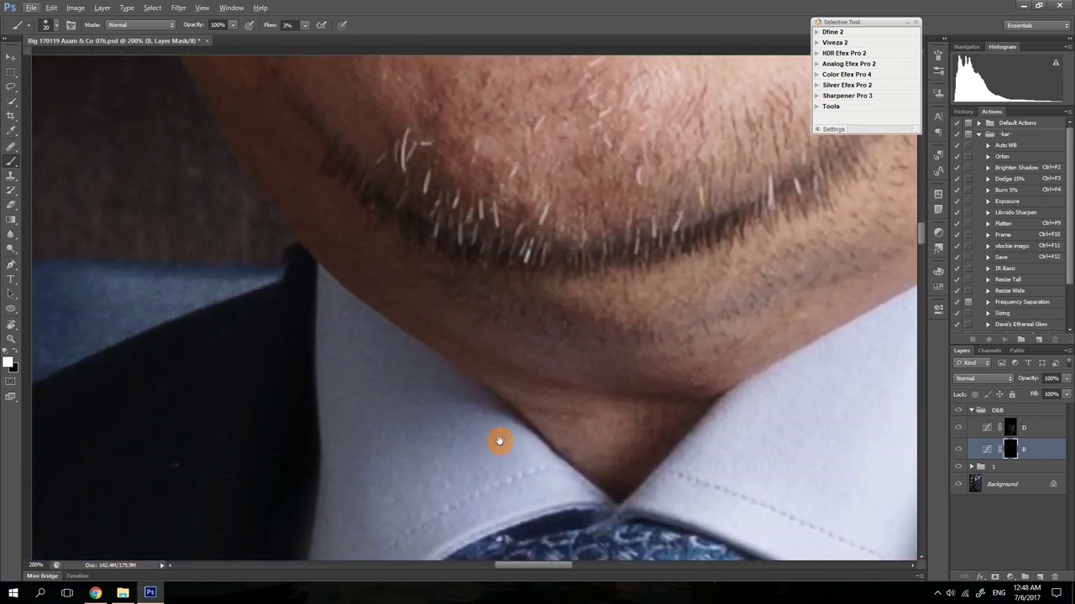
{"action": "scroll", "coordinate": [444, 389], "scroll_direction": "down", "scroll_amount": 3}
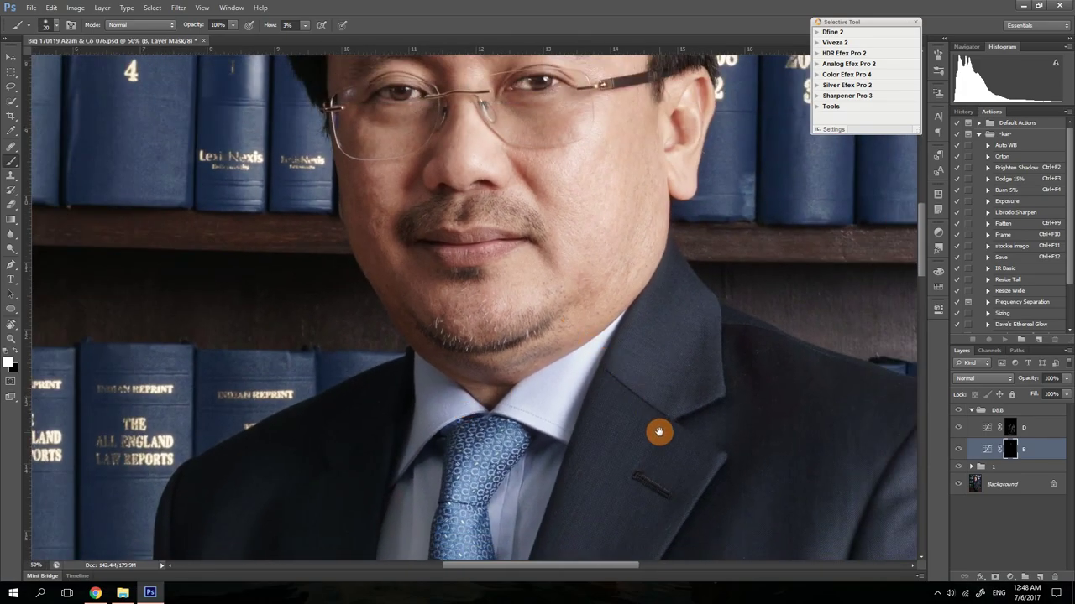
{"action": "left_click_drag", "start_coordinate": [657, 431], "coordinate": [520, 423]}
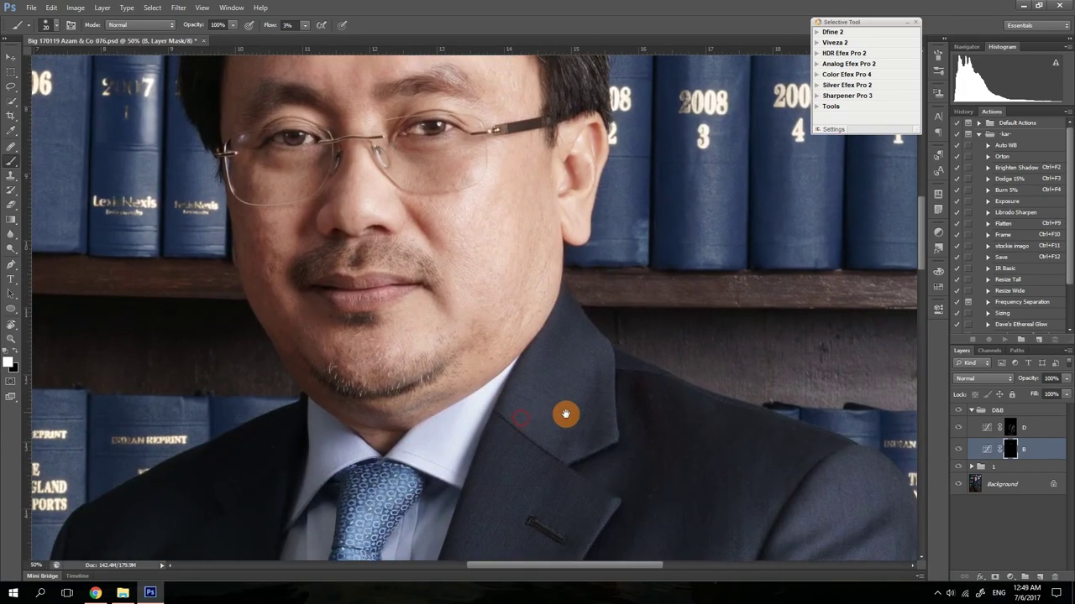
{"action": "scroll", "coordinate": [583, 407], "scroll_direction": "down", "scroll_amount": 1}
{"action": "left_click_drag", "start_coordinate": [588, 473], "coordinate": [567, 340]}
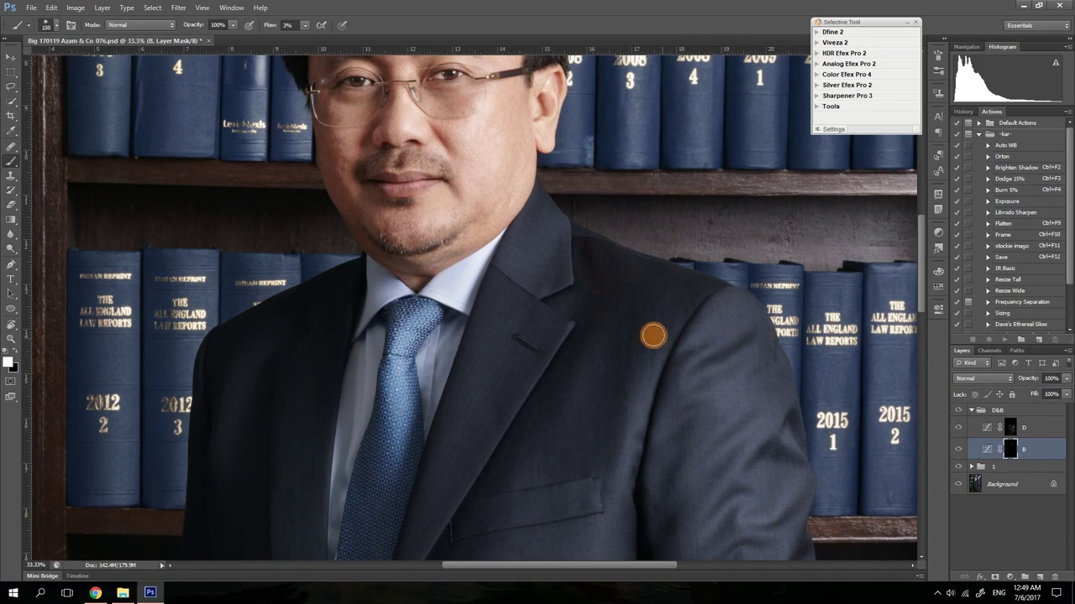
{"action": "left_click", "coordinate": [283, 25]}
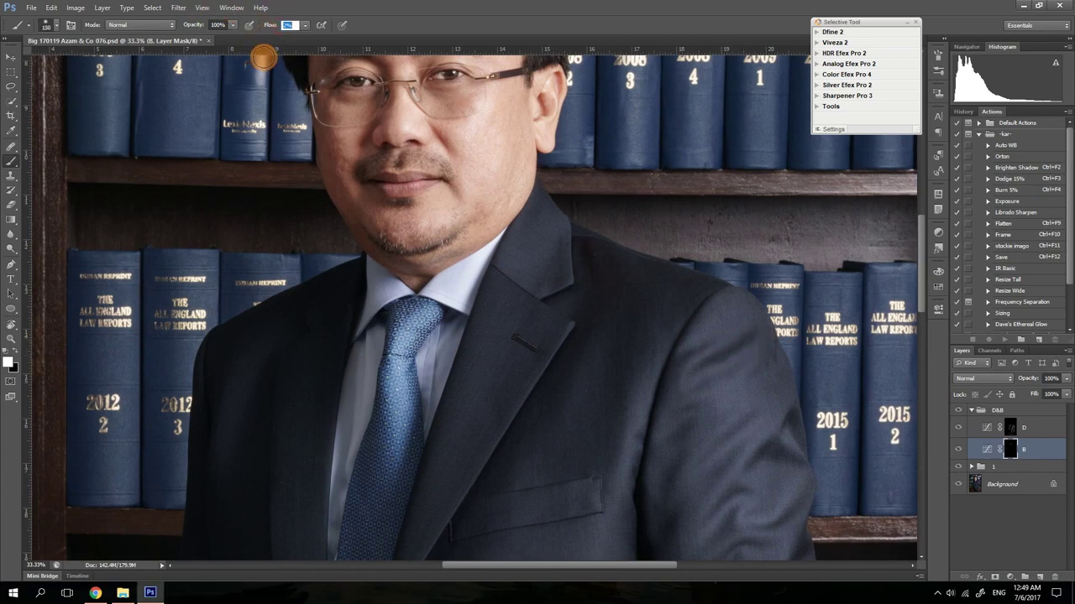
{"action": "type", "text": "2"}
{"action": "key", "text": "Return"}
{"action": "mouse_move", "coordinate": [721, 355]}
{"action": "left_mouse_down"}
{"action": "mouse_move", "coordinate": [761, 328]}
{"action": "mouse_move", "coordinate": [680, 367]}
{"action": "mouse_move", "coordinate": [714, 339]}
{"action": "left_mouse_up"}
{"action": "mouse_move", "coordinate": [697, 358]}
{"action": "left_mouse_down"}
{"action": "mouse_move", "coordinate": [714, 288]}
{"action": "mouse_move", "coordinate": [663, 405]}
{"action": "mouse_move", "coordinate": [673, 344]}
{"action": "mouse_move", "coordinate": [649, 454]}
{"action": "mouse_move", "coordinate": [704, 380]}
{"action": "mouse_move", "coordinate": [690, 397]}
{"action": "mouse_move", "coordinate": [720, 388]}
{"action": "mouse_move", "coordinate": [655, 386]}
{"action": "mouse_move", "coordinate": [670, 380]}
{"action": "mouse_move", "coordinate": [652, 478]}
{"action": "mouse_move", "coordinate": [689, 430]}
{"action": "mouse_move", "coordinate": [685, 438]}
{"action": "mouse_move", "coordinate": [727, 410]}
{"action": "mouse_move", "coordinate": [700, 456]}
{"action": "mouse_move", "coordinate": [737, 419]}
{"action": "mouse_move", "coordinate": [690, 487]}
{"action": "mouse_move", "coordinate": [668, 473]}
{"action": "mouse_move", "coordinate": [663, 511]}
{"action": "mouse_move", "coordinate": [687, 443]}
{"action": "mouse_move", "coordinate": [702, 501]}
{"action": "mouse_move", "coordinate": [754, 433]}
{"action": "mouse_move", "coordinate": [727, 488]}
{"action": "mouse_move", "coordinate": [698, 511]}
{"action": "mouse_move", "coordinate": [734, 439]}
{"action": "mouse_move", "coordinate": [697, 449]}
{"action": "mouse_move", "coordinate": [677, 507]}
{"action": "mouse_move", "coordinate": [666, 326]}
{"action": "mouse_move", "coordinate": [784, 237]}
{"action": "mouse_move", "coordinate": [802, 266]}
{"action": "mouse_move", "coordinate": [759, 277]}
{"action": "mouse_move", "coordinate": [737, 320]}
{"action": "mouse_move", "coordinate": [761, 311]}
{"action": "mouse_move", "coordinate": [707, 354]}
{"action": "left_mouse_up"}
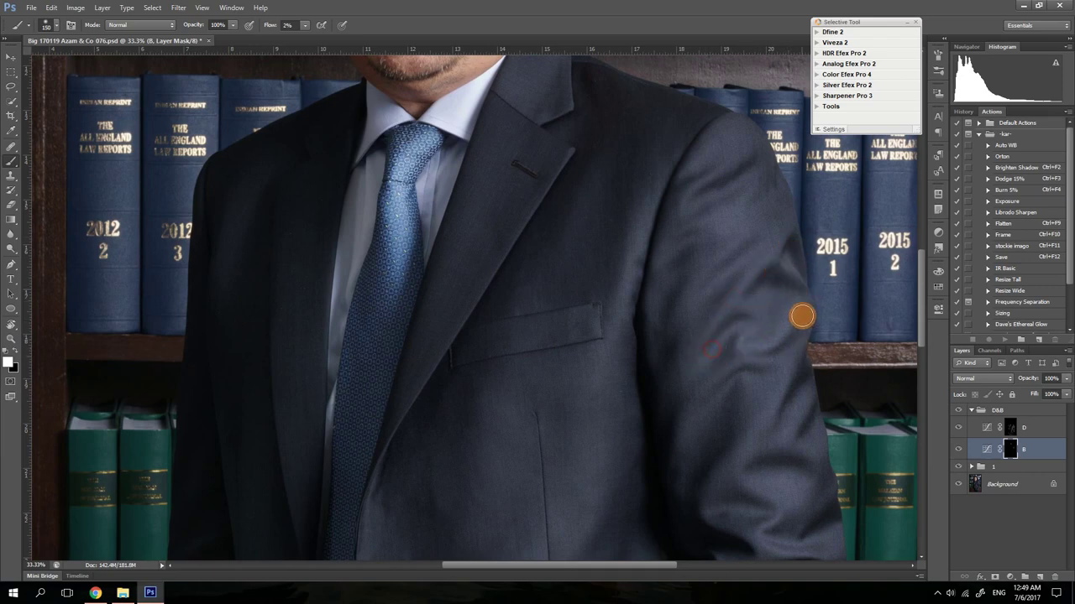
Burn the dark folds along the left sleeve down past the elbow, comparing the result with layer B hidden and shown
{"action": "mouse_move", "coordinate": [795, 344]}
{"action": "left_mouse_down"}
{"action": "mouse_move", "coordinate": [717, 359]}
{"action": "mouse_move", "coordinate": [743, 332]}
{"action": "mouse_move", "coordinate": [737, 394]}
{"action": "mouse_move", "coordinate": [714, 386]}
{"action": "mouse_move", "coordinate": [775, 362]}
{"action": "mouse_move", "coordinate": [705, 407]}
{"action": "mouse_move", "coordinate": [697, 426]}
{"action": "mouse_move", "coordinate": [645, 391]}
{"action": "mouse_move", "coordinate": [650, 339]}
{"action": "mouse_move", "coordinate": [654, 412]}
{"action": "mouse_move", "coordinate": [654, 391]}
{"action": "mouse_move", "coordinate": [697, 377]}
{"action": "mouse_move", "coordinate": [688, 398]}
{"action": "mouse_move", "coordinate": [710, 488]}
{"action": "mouse_move", "coordinate": [744, 402]}
{"action": "mouse_move", "coordinate": [694, 462]}
{"action": "mouse_move", "coordinate": [675, 471]}
{"action": "mouse_move", "coordinate": [668, 455]}
{"action": "mouse_move", "coordinate": [705, 520]}
{"action": "mouse_move", "coordinate": [801, 344]}
{"action": "mouse_move", "coordinate": [802, 398]}
{"action": "mouse_move", "coordinate": [775, 429]}
{"action": "mouse_move", "coordinate": [798, 450]}
{"action": "mouse_move", "coordinate": [820, 411]}
{"action": "mouse_move", "coordinate": [805, 433]}
{"action": "left_mouse_up"}
{"action": "mouse_move", "coordinate": [777, 482]}
{"action": "left_mouse_down"}
{"action": "mouse_move", "coordinate": [831, 501]}
{"action": "mouse_move", "coordinate": [759, 539]}
{"action": "mouse_move", "coordinate": [728, 494]}
{"action": "mouse_move", "coordinate": [773, 506]}
{"action": "mouse_move", "coordinate": [715, 505]}
{"action": "mouse_move", "coordinate": [780, 515]}
{"action": "mouse_move", "coordinate": [746, 530]}
{"action": "mouse_move", "coordinate": [809, 526]}
{"action": "mouse_move", "coordinate": [795, 533]}
{"action": "mouse_move", "coordinate": [827, 518]}
{"action": "mouse_move", "coordinate": [791, 546]}
{"action": "left_mouse_up"}
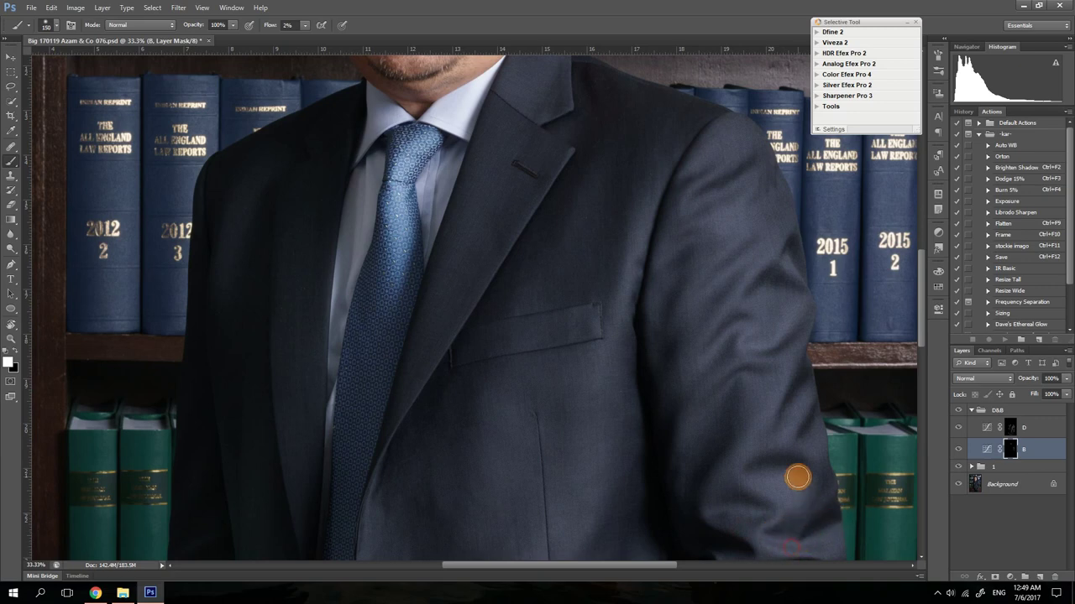
{"action": "left_click_drag", "start_coordinate": [702, 450], "coordinate": [641, 393]}
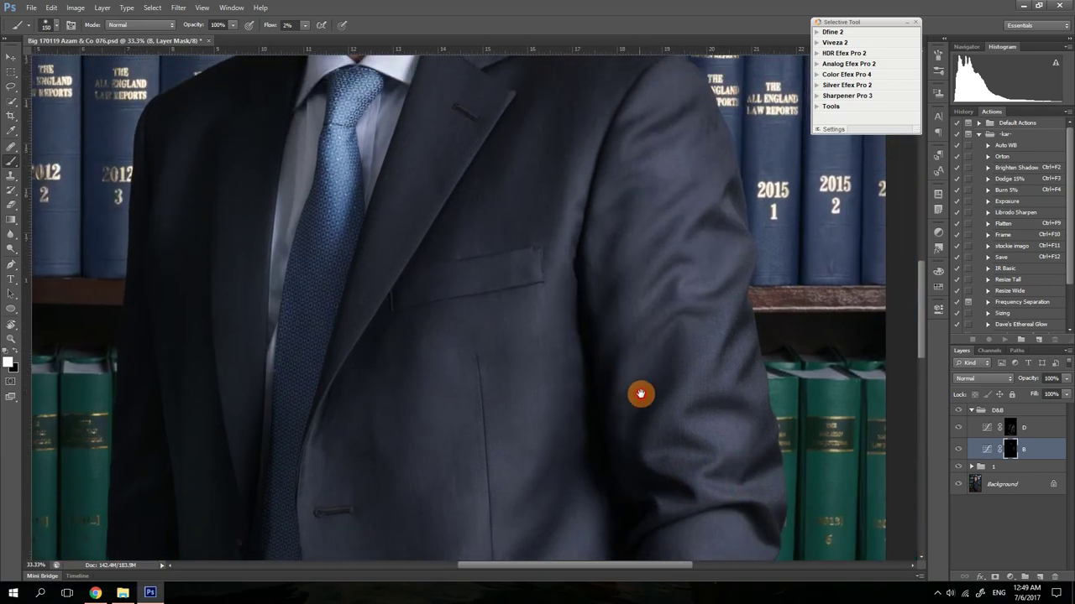
{"action": "left_click", "coordinate": [959, 450]}
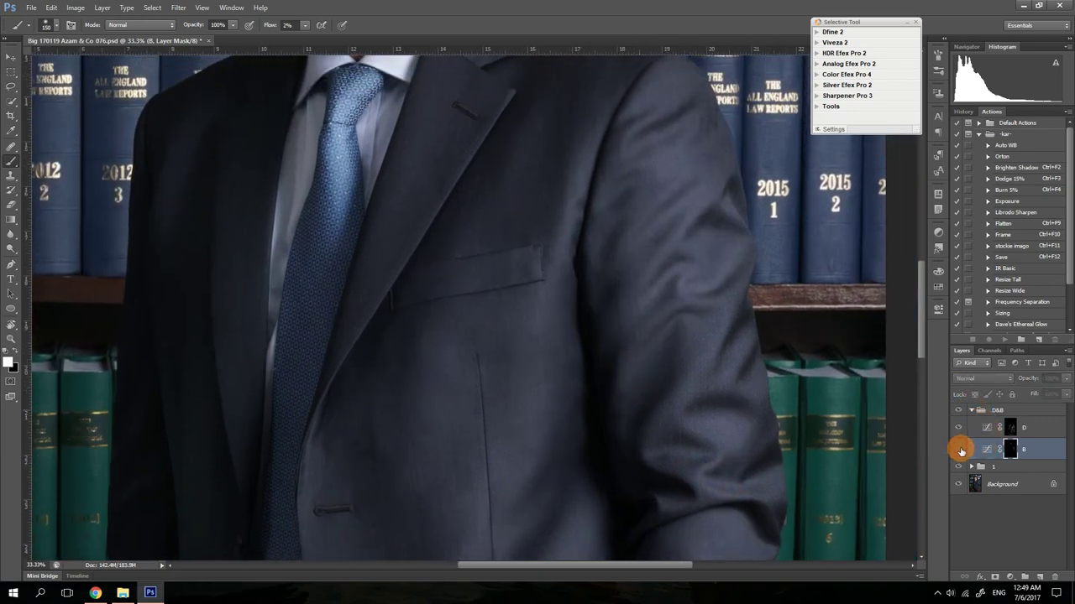
{"action": "left_click", "coordinate": [961, 452]}
{"action": "mouse_move", "coordinate": [717, 488]}
{"action": "left_mouse_down"}
{"action": "mouse_move", "coordinate": [754, 487]}
{"action": "mouse_move", "coordinate": [778, 520]}
{"action": "mouse_move", "coordinate": [779, 503]}
{"action": "mouse_move", "coordinate": [775, 549]}
{"action": "left_mouse_up"}
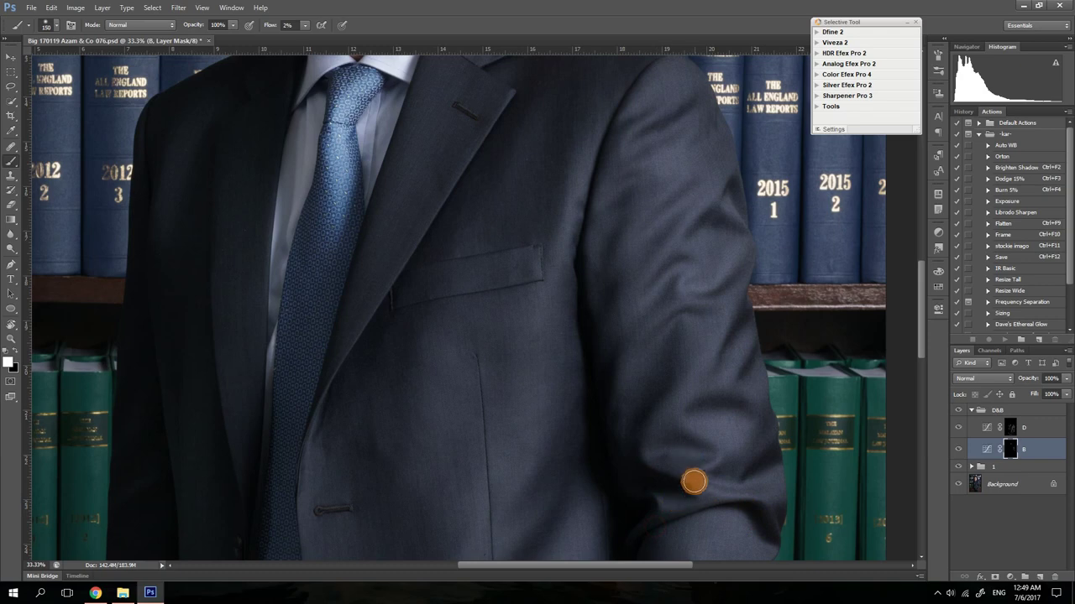
{"action": "left_click_drag", "start_coordinate": [693, 481], "coordinate": [643, 218]}
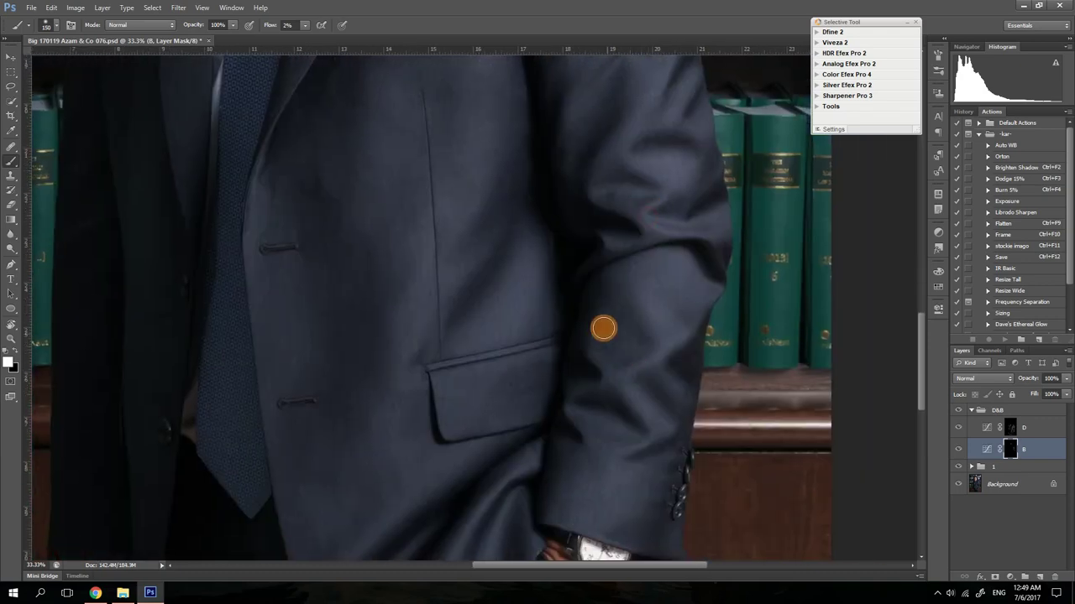
Paint white on the B layer mask over the folds and cuff of the bent sleeve with a 150 px brush at 2% flow
{"action": "mouse_move", "coordinate": [602, 329]}
{"action": "left_mouse_down"}
{"action": "mouse_move", "coordinate": [601, 278]}
{"action": "mouse_move", "coordinate": [571, 362]}
{"action": "mouse_move", "coordinate": [593, 319]}
{"action": "mouse_move", "coordinate": [607, 319]}
{"action": "mouse_move", "coordinate": [618, 276]}
{"action": "mouse_move", "coordinate": [700, 290]}
{"action": "left_mouse_up"}
{"action": "mouse_move", "coordinate": [710, 341]}
{"action": "left_mouse_down"}
{"action": "mouse_move", "coordinate": [680, 432]}
{"action": "mouse_move", "coordinate": [619, 422]}
{"action": "left_mouse_up"}
{"action": "mouse_move", "coordinate": [587, 389]}
{"action": "left_mouse_down"}
{"action": "mouse_move", "coordinate": [647, 444]}
{"action": "mouse_move", "coordinate": [642, 429]}
{"action": "mouse_move", "coordinate": [566, 407]}
{"action": "mouse_move", "coordinate": [626, 465]}
{"action": "mouse_move", "coordinate": [688, 433]}
{"action": "mouse_move", "coordinate": [650, 485]}
{"action": "left_mouse_up"}
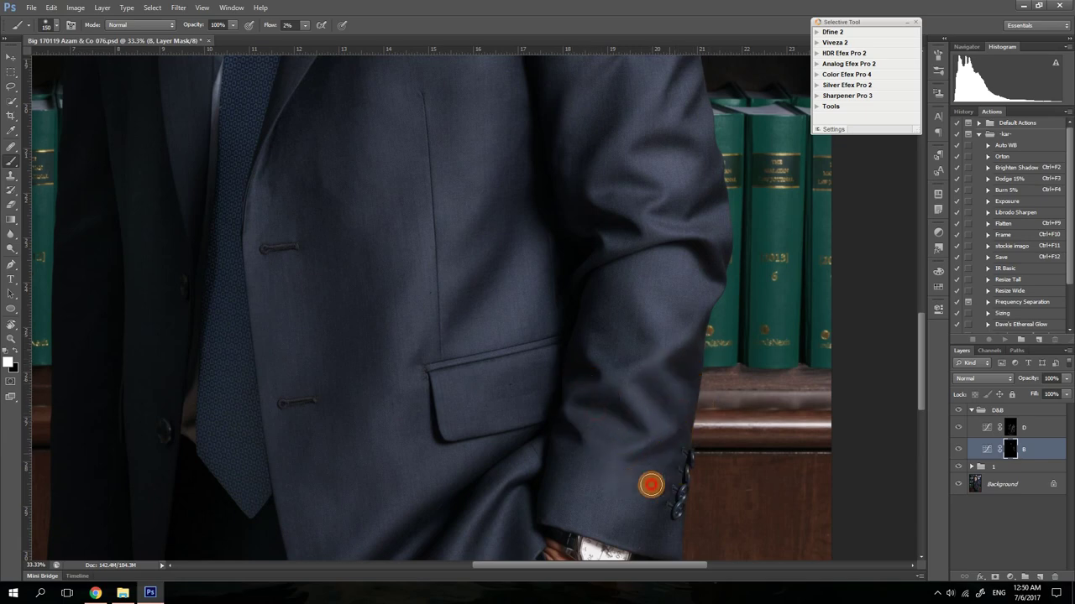
{"action": "mouse_move", "coordinate": [659, 550]}
{"action": "left_mouse_down"}
{"action": "mouse_move", "coordinate": [558, 438]}
{"action": "mouse_move", "coordinate": [575, 461]}
{"action": "mouse_move", "coordinate": [558, 471]}
{"action": "mouse_move", "coordinate": [568, 499]}
{"action": "mouse_move", "coordinate": [565, 456]}
{"action": "mouse_move", "coordinate": [546, 484]}
{"action": "mouse_move", "coordinate": [552, 513]}
{"action": "left_mouse_up"}
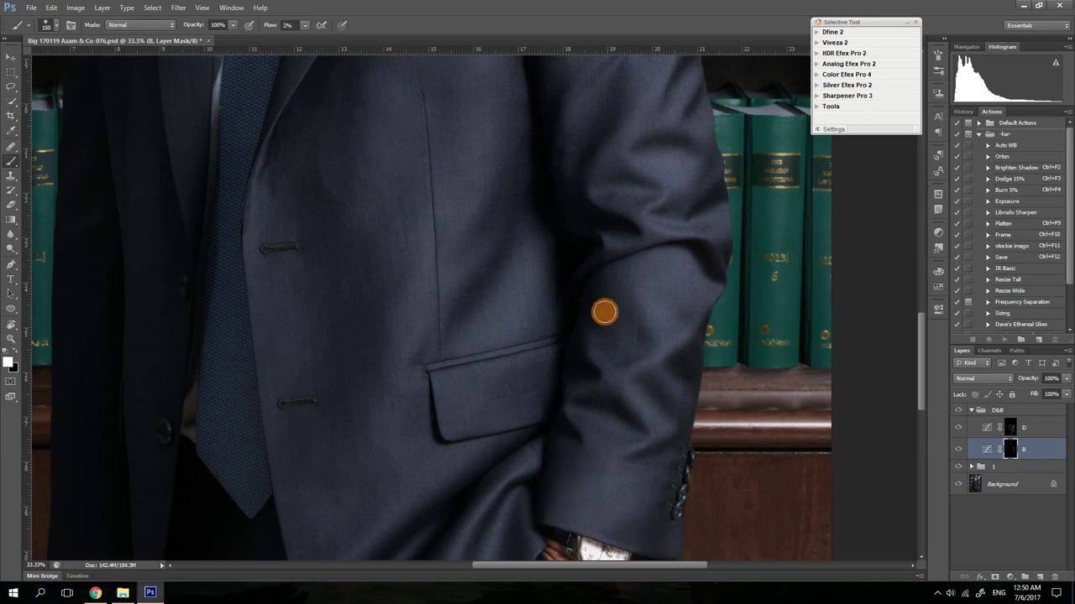
Paint white on the B layer mask over the jacket's lower hem and folds beside the pocketed hand with a 200 px brush
{"action": "scroll", "coordinate": [606, 395], "scroll_direction": "down", "scroll_amount": 5}
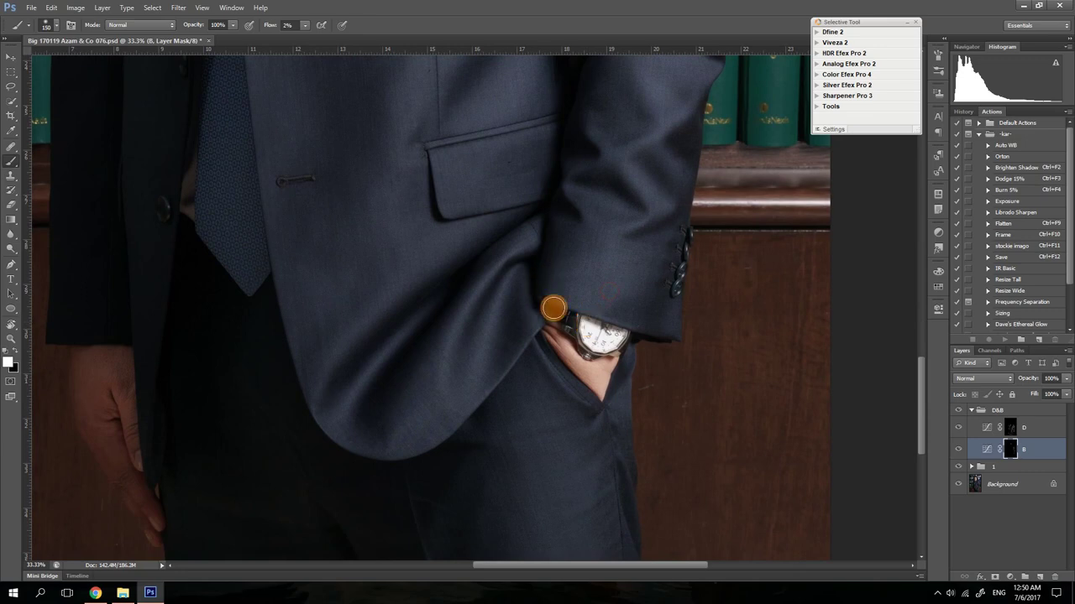
{"action": "mouse_move", "coordinate": [553, 308]}
{"action": "left_mouse_down"}
{"action": "mouse_move", "coordinate": [513, 284]}
{"action": "mouse_move", "coordinate": [530, 306]}
{"action": "mouse_move", "coordinate": [517, 286]}
{"action": "mouse_move", "coordinate": [498, 369]}
{"action": "mouse_move", "coordinate": [495, 352]}
{"action": "mouse_move", "coordinate": [528, 308]}
{"action": "mouse_move", "coordinate": [491, 383]}
{"action": "left_mouse_up"}
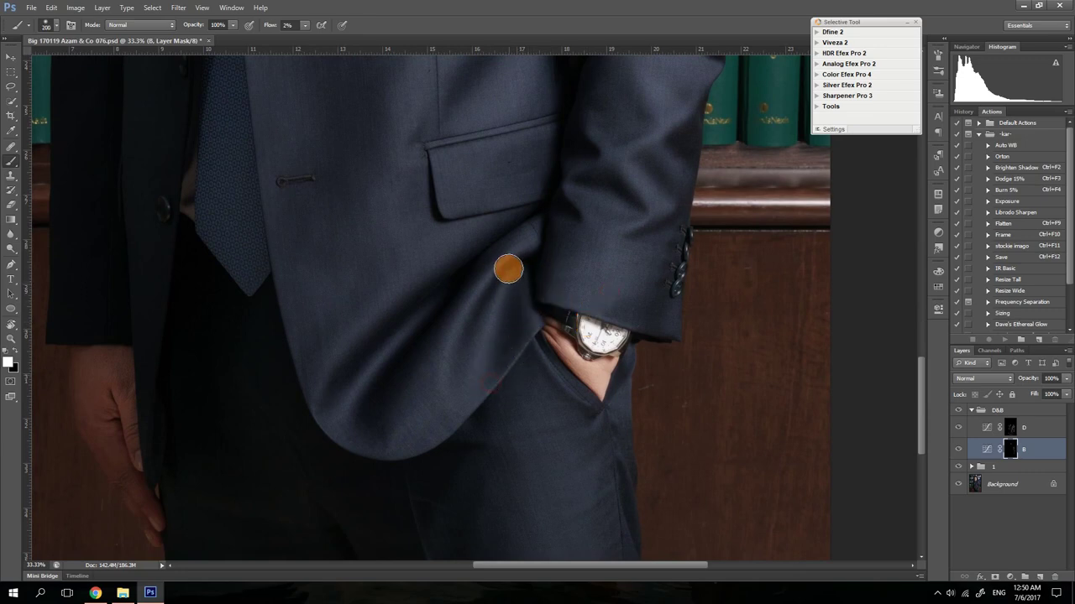
{"action": "key", "text": "p"}
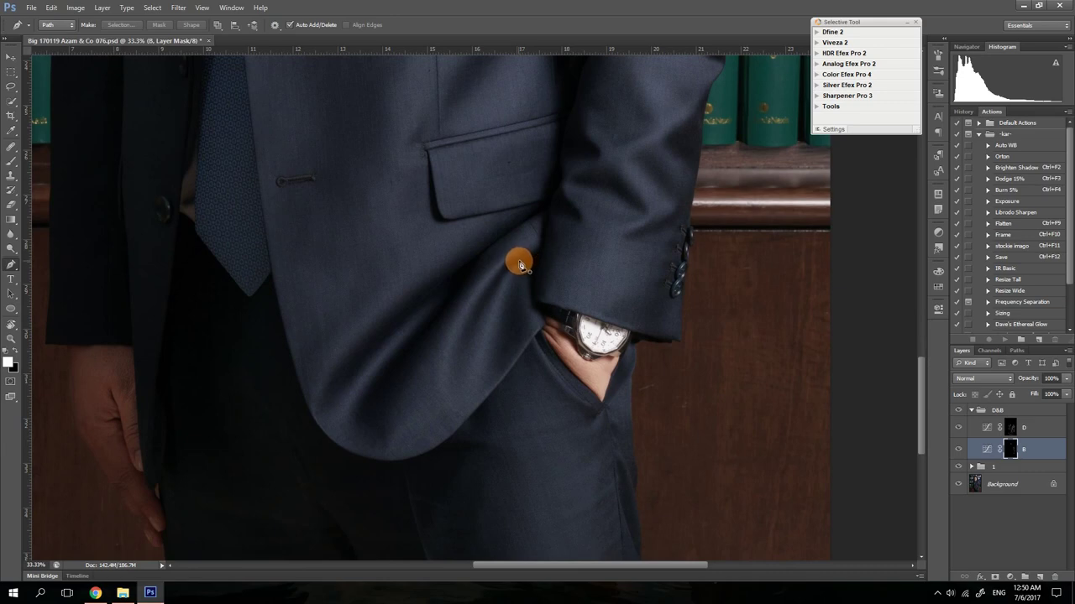
{"action": "key", "text": "b"}
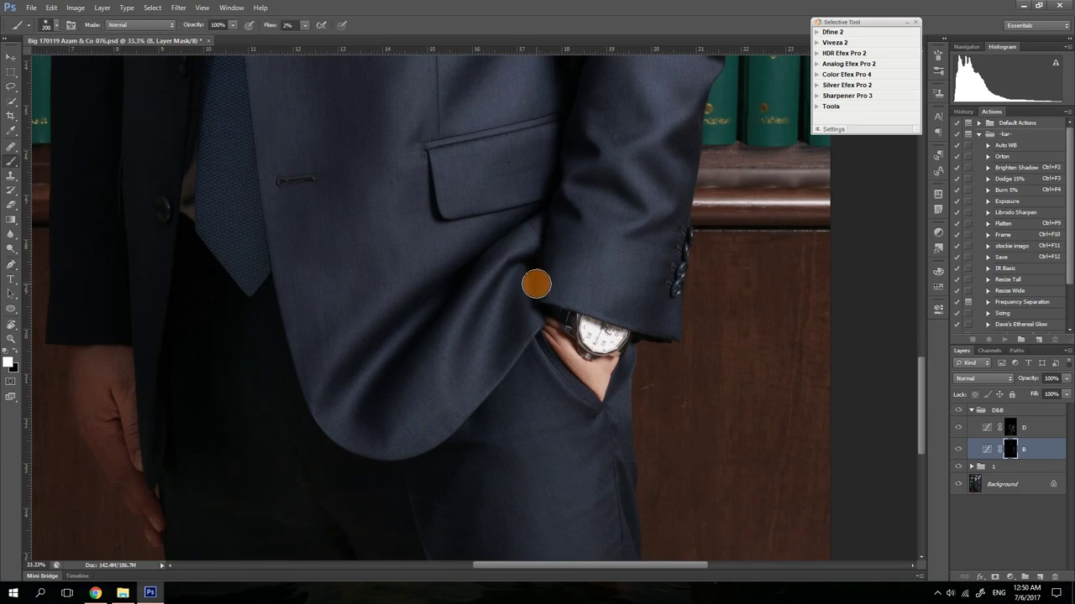
{"action": "mouse_move", "coordinate": [529, 256]}
{"action": "left_mouse_down"}
{"action": "mouse_move", "coordinate": [462, 322]}
{"action": "mouse_move", "coordinate": [470, 328]}
{"action": "mouse_move", "coordinate": [464, 320]}
{"action": "mouse_move", "coordinate": [485, 312]}
{"action": "mouse_move", "coordinate": [462, 358]}
{"action": "mouse_move", "coordinate": [507, 279]}
{"action": "mouse_move", "coordinate": [363, 415]}
{"action": "mouse_move", "coordinate": [372, 428]}
{"action": "mouse_move", "coordinate": [431, 305]}
{"action": "mouse_move", "coordinate": [362, 445]}
{"action": "mouse_move", "coordinate": [420, 352]}
{"action": "mouse_move", "coordinate": [436, 350]}
{"action": "mouse_move", "coordinate": [384, 441]}
{"action": "mouse_move", "coordinate": [414, 320]}
{"action": "mouse_move", "coordinate": [338, 382]}
{"action": "mouse_move", "coordinate": [447, 270]}
{"action": "mouse_move", "coordinate": [411, 305]}
{"action": "mouse_move", "coordinate": [529, 220]}
{"action": "left_mouse_up"}
{"action": "key", "text": "bracketright"}
{"action": "left_click_drag", "start_coordinate": [457, 247], "coordinate": [487, 441]}
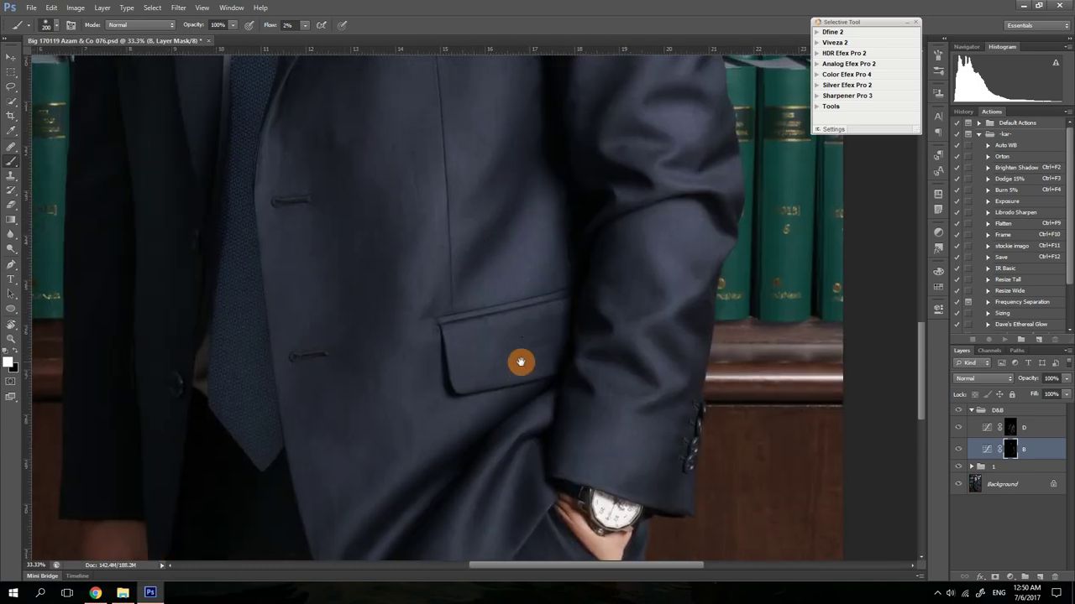
Enlarge the brush to 300 px and paint the B layer mask across the jacket front, from the flap pocket to the buttonholes
{"action": "left_click_drag", "start_coordinate": [518, 360], "coordinate": [465, 439]}
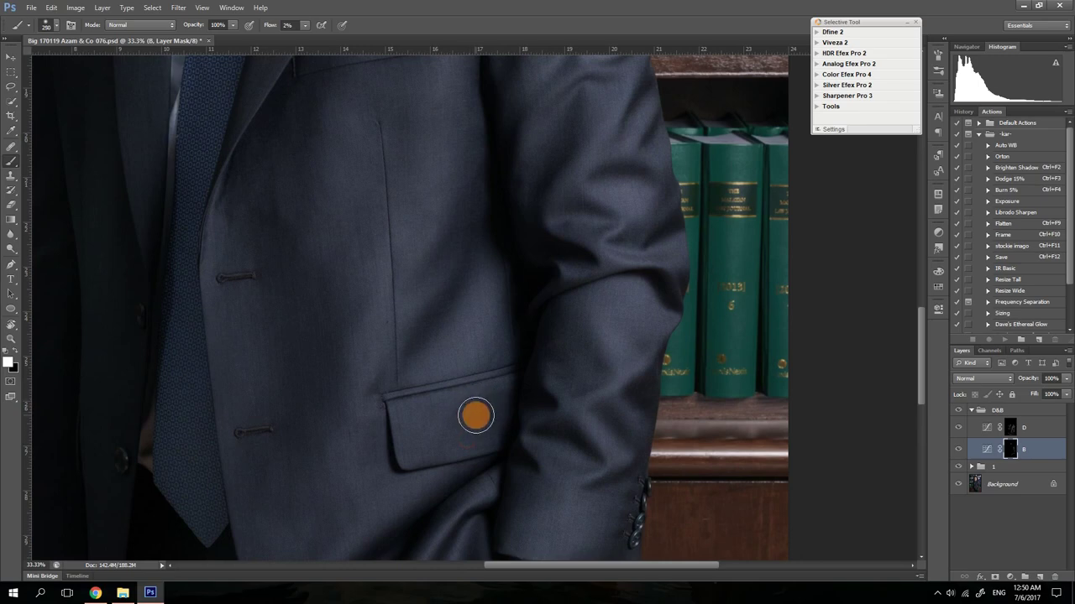
{"action": "key", "text": "]"}
{"action": "mouse_move", "coordinate": [489, 363]}
{"action": "left_mouse_down"}
{"action": "mouse_move", "coordinate": [487, 424]}
{"action": "mouse_move", "coordinate": [424, 471]}
{"action": "mouse_move", "coordinate": [390, 475]}
{"action": "mouse_move", "coordinate": [364, 458]}
{"action": "mouse_move", "coordinate": [387, 401]}
{"action": "mouse_move", "coordinate": [496, 456]}
{"action": "mouse_move", "coordinate": [502, 444]}
{"action": "mouse_move", "coordinate": [484, 248]}
{"action": "mouse_move", "coordinate": [501, 211]}
{"action": "mouse_move", "coordinate": [417, 356]}
{"action": "mouse_move", "coordinate": [417, 337]}
{"action": "mouse_move", "coordinate": [510, 207]}
{"action": "mouse_move", "coordinate": [425, 272]}
{"action": "mouse_move", "coordinate": [492, 171]}
{"action": "mouse_move", "coordinate": [457, 229]}
{"action": "mouse_move", "coordinate": [308, 391]}
{"action": "mouse_move", "coordinate": [294, 361]}
{"action": "mouse_move", "coordinate": [312, 238]}
{"action": "left_mouse_up"}
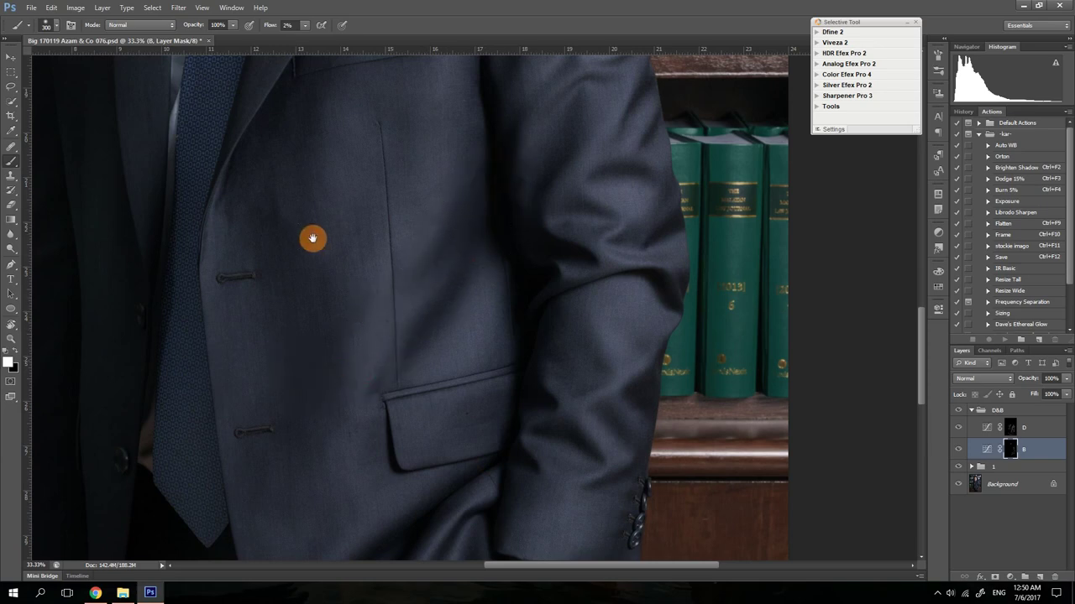
{"action": "left_click_drag", "start_coordinate": [338, 317], "coordinate": [384, 425]}
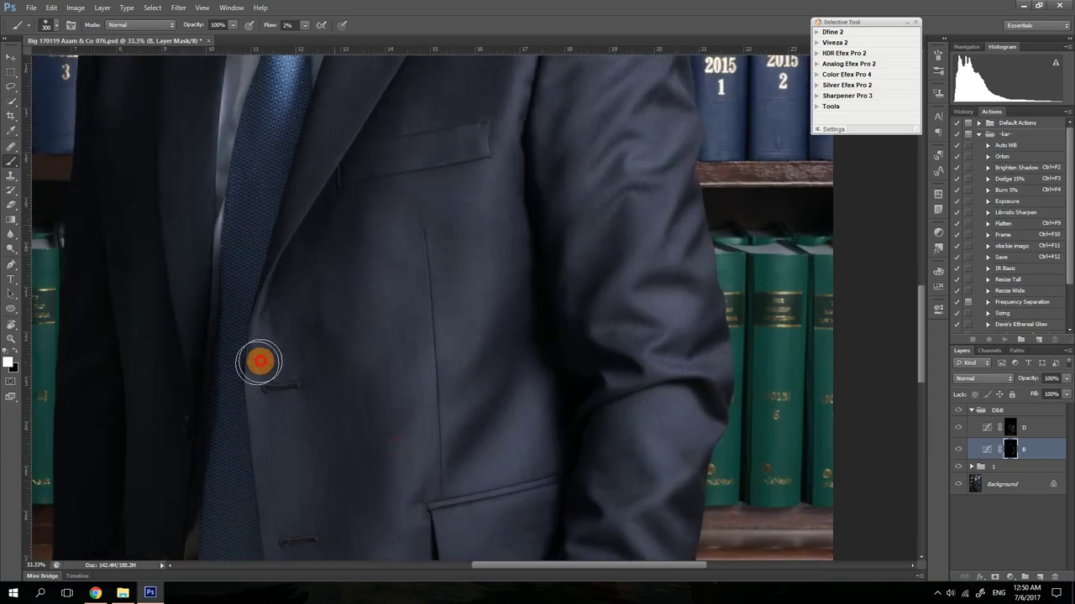
{"action": "mouse_move", "coordinate": [260, 362]}
{"action": "left_mouse_down"}
{"action": "mouse_move", "coordinate": [389, 262]}
{"action": "mouse_move", "coordinate": [372, 263]}
{"action": "mouse_move", "coordinate": [288, 414]}
{"action": "mouse_move", "coordinate": [326, 473]}
{"action": "mouse_move", "coordinate": [311, 542]}
{"action": "mouse_move", "coordinate": [319, 520]}
{"action": "left_mouse_up"}
Paint the B layer mask over the notched lapel and along the opposite lapel's edge beside the shirt, reducing the brush to 150 px
{"action": "mouse_move", "coordinate": [458, 278]}
{"action": "left_mouse_down"}
{"action": "mouse_move", "coordinate": [458, 415]}
{"action": "mouse_move", "coordinate": [595, 508]}
{"action": "left_mouse_up"}
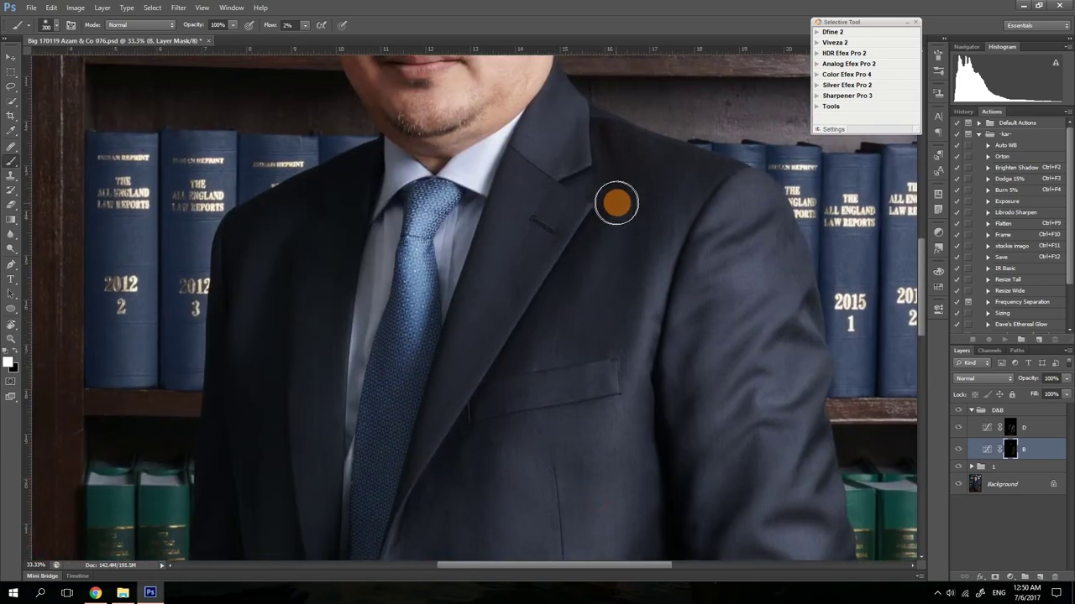
{"action": "mouse_move", "coordinate": [616, 203]}
{"action": "left_mouse_down"}
{"action": "mouse_move", "coordinate": [498, 384]}
{"action": "mouse_move", "coordinate": [528, 319]}
{"action": "mouse_move", "coordinate": [637, 273]}
{"action": "mouse_move", "coordinate": [568, 366]}
{"action": "mouse_move", "coordinate": [703, 178]}
{"action": "mouse_move", "coordinate": [690, 173]}
{"action": "mouse_move", "coordinate": [688, 189]}
{"action": "mouse_move", "coordinate": [463, 146]}
{"action": "mouse_move", "coordinate": [507, 154]}
{"action": "mouse_move", "coordinate": [573, 126]}
{"action": "mouse_move", "coordinate": [570, 213]}
{"action": "mouse_move", "coordinate": [488, 302]}
{"action": "mouse_move", "coordinate": [460, 198]}
{"action": "mouse_move", "coordinate": [428, 200]}
{"action": "mouse_move", "coordinate": [405, 177]}
{"action": "mouse_move", "coordinate": [585, 320]}
{"action": "mouse_move", "coordinate": [461, 126]}
{"action": "mouse_move", "coordinate": [576, 190]}
{"action": "mouse_move", "coordinate": [554, 273]}
{"action": "left_mouse_up"}
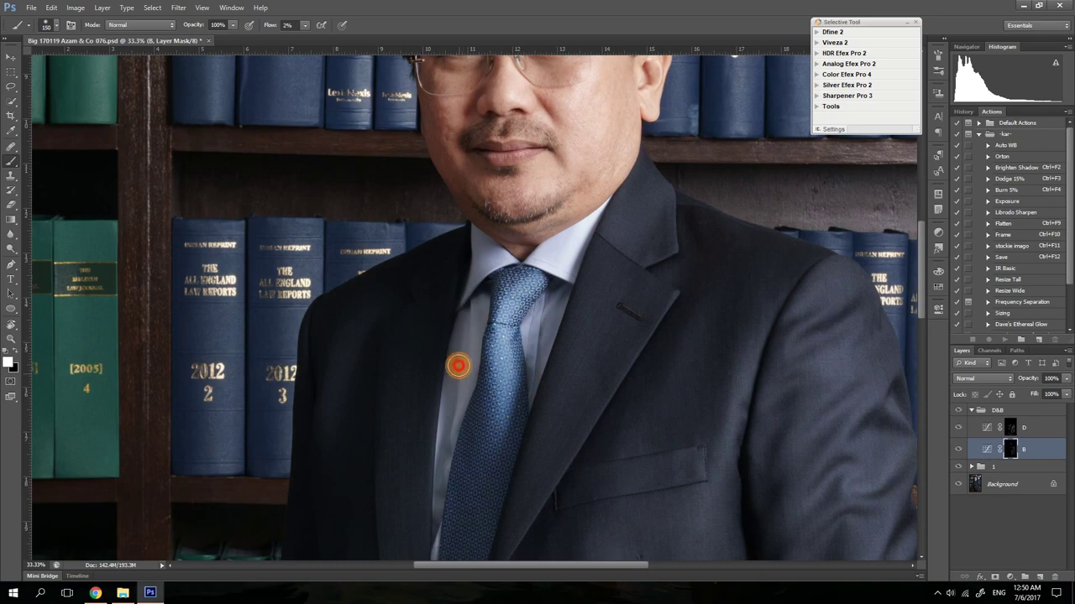
{"action": "mouse_move", "coordinate": [463, 333]}
{"action": "left_mouse_down"}
{"action": "mouse_move", "coordinate": [457, 452]}
{"action": "mouse_move", "coordinate": [448, 390]}
{"action": "mouse_move", "coordinate": [435, 469]}
{"action": "left_mouse_up"}
{"action": "mouse_move", "coordinate": [453, 366]}
{"action": "left_mouse_down"}
{"action": "mouse_move", "coordinate": [461, 400]}
{"action": "mouse_move", "coordinate": [456, 241]}
{"action": "left_mouse_up"}
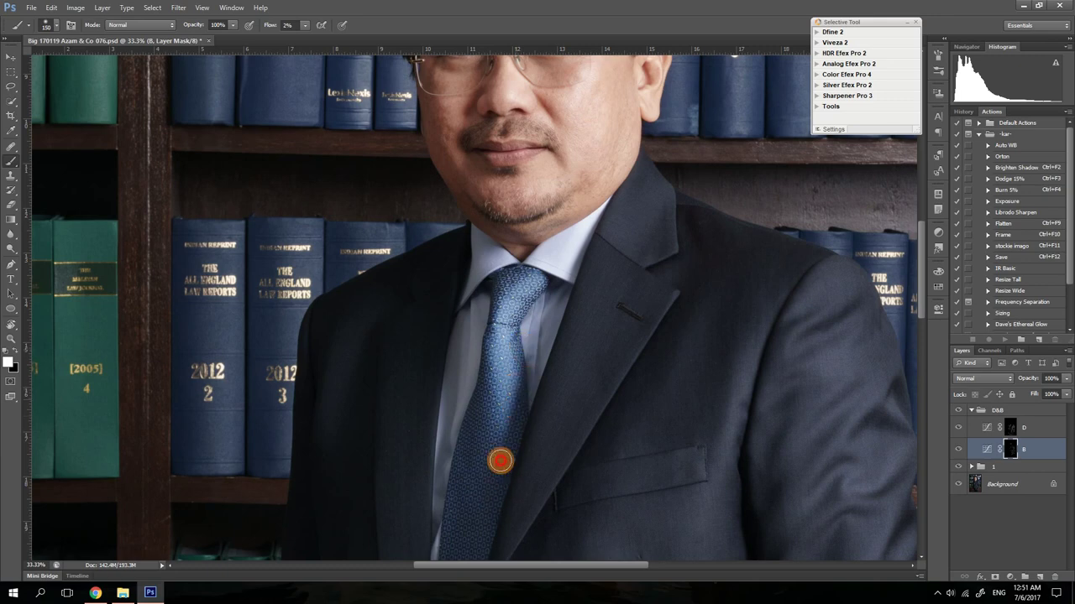
Paint the B layer mask along the blue tie, enlarging the brush to 200 px
{"action": "mouse_move", "coordinate": [500, 461]}
{"action": "left_mouse_down"}
{"action": "mouse_move", "coordinate": [451, 442]}
{"action": "mouse_move", "coordinate": [485, 390]}
{"action": "left_mouse_up"}
{"action": "key", "text": "bracketright"}
{"action": "key", "text": "bracketright"}
{"action": "mouse_move", "coordinate": [469, 440]}
{"action": "left_mouse_down"}
{"action": "mouse_move", "coordinate": [487, 384]}
{"action": "mouse_move", "coordinate": [507, 432]}
{"action": "mouse_move", "coordinate": [482, 566]}
{"action": "mouse_move", "coordinate": [474, 507]}
{"action": "mouse_move", "coordinate": [499, 307]}
{"action": "mouse_move", "coordinate": [506, 373]}
{"action": "mouse_move", "coordinate": [471, 515]}
{"action": "mouse_move", "coordinate": [478, 573]}
{"action": "left_mouse_up"}
Paint the B layer mask over the jacket's darker side, covering the straight-arm sleeve, shoulder and lapel with a 200 px brush
{"action": "left_click_drag", "start_coordinate": [520, 329], "coordinate": [532, 509]}
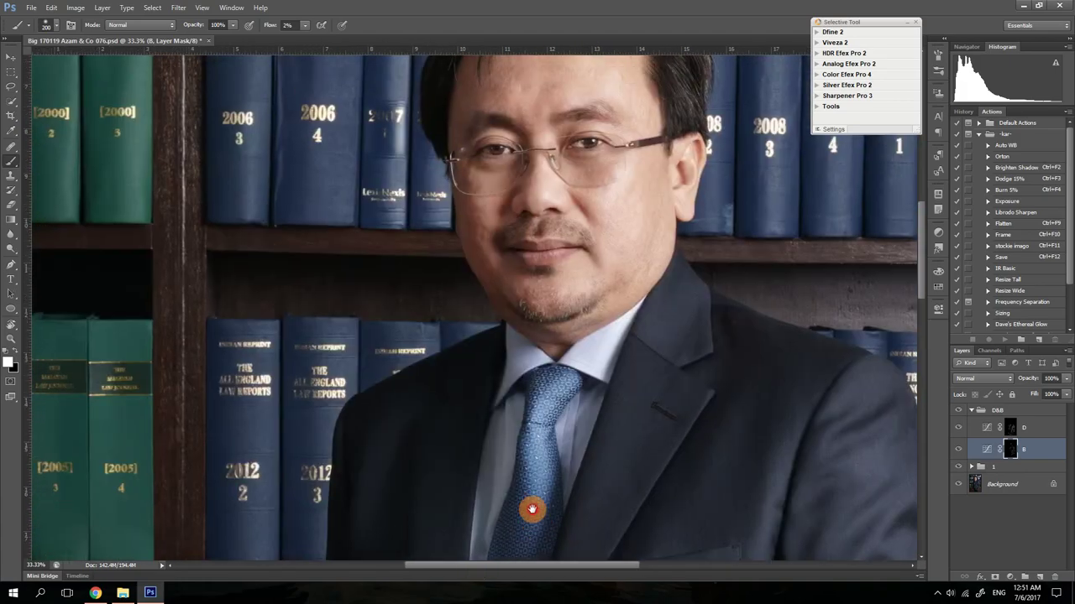
{"action": "mouse_move", "coordinate": [380, 538]}
{"action": "left_mouse_down"}
{"action": "mouse_move", "coordinate": [377, 510]}
{"action": "mouse_move", "coordinate": [402, 466]}
{"action": "mouse_move", "coordinate": [359, 408]}
{"action": "mouse_move", "coordinate": [338, 517]}
{"action": "mouse_move", "coordinate": [350, 564]}
{"action": "left_mouse_up"}
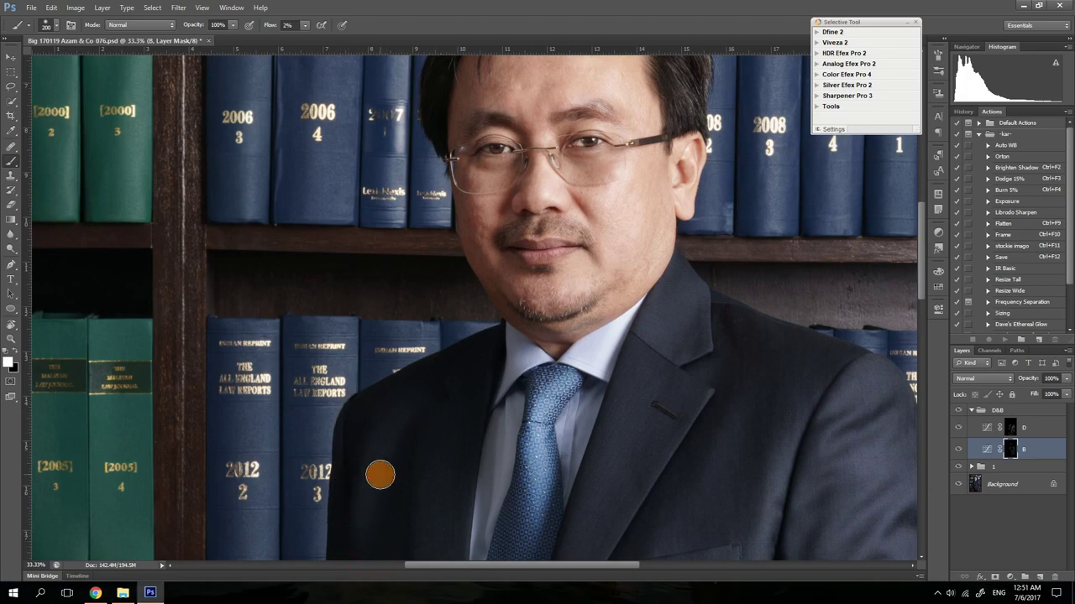
{"action": "left_click_drag", "start_coordinate": [473, 480], "coordinate": [607, 267]}
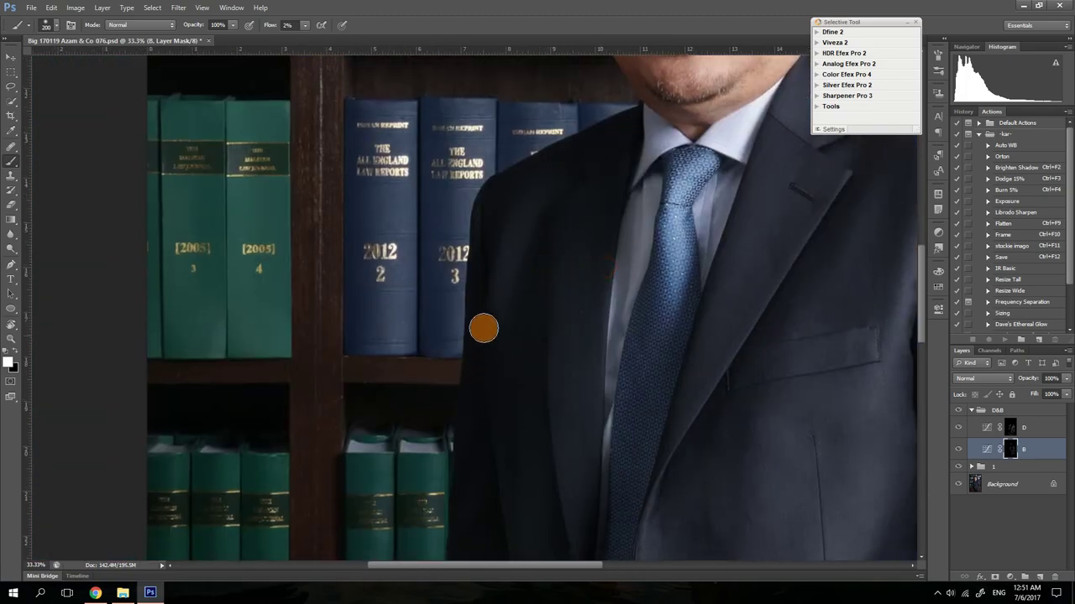
{"action": "mouse_move", "coordinate": [479, 355]}
{"action": "left_mouse_down"}
{"action": "mouse_move", "coordinate": [475, 313]}
{"action": "mouse_move", "coordinate": [476, 482]}
{"action": "mouse_move", "coordinate": [495, 530]}
{"action": "left_mouse_up"}
{"action": "mouse_move", "coordinate": [539, 269]}
{"action": "left_mouse_down"}
{"action": "mouse_move", "coordinate": [537, 246]}
{"action": "mouse_move", "coordinate": [533, 456]}
{"action": "mouse_move", "coordinate": [574, 434]}
{"action": "mouse_move", "coordinate": [518, 378]}
{"action": "mouse_move", "coordinate": [564, 518]}
{"action": "mouse_move", "coordinate": [533, 456]}
{"action": "mouse_move", "coordinate": [566, 346]}
{"action": "mouse_move", "coordinate": [583, 207]}
{"action": "left_mouse_up"}
{"action": "mouse_move", "coordinate": [496, 303]}
{"action": "left_mouse_down"}
{"action": "mouse_move", "coordinate": [487, 314]}
{"action": "mouse_move", "coordinate": [549, 335]}
{"action": "left_mouse_up"}
{"action": "left_click_drag", "start_coordinate": [511, 367], "coordinate": [523, 364]}
{"action": "mouse_move", "coordinate": [496, 419]}
{"action": "left_mouse_down"}
{"action": "mouse_move", "coordinate": [527, 432]}
{"action": "mouse_move", "coordinate": [576, 237]}
{"action": "mouse_move", "coordinate": [578, 509]}
{"action": "mouse_move", "coordinate": [636, 227]}
{"action": "mouse_move", "coordinate": [613, 240]}
{"action": "left_mouse_up"}
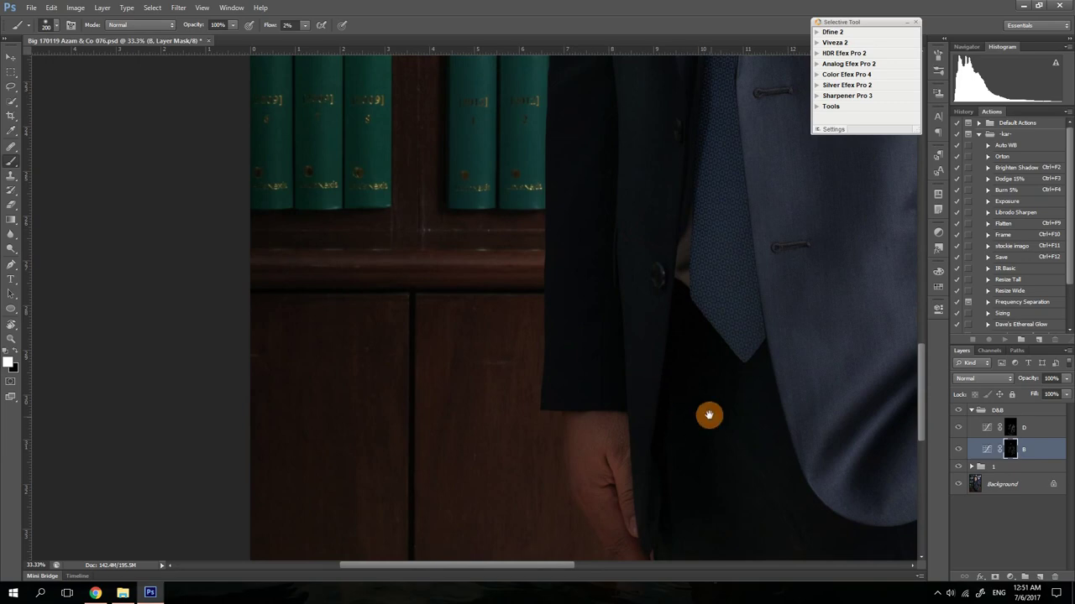
Paint the B layer mask over the dark trousers below the tie and jacket hem
{"action": "left_click_drag", "start_coordinate": [708, 415], "coordinate": [597, 273]}
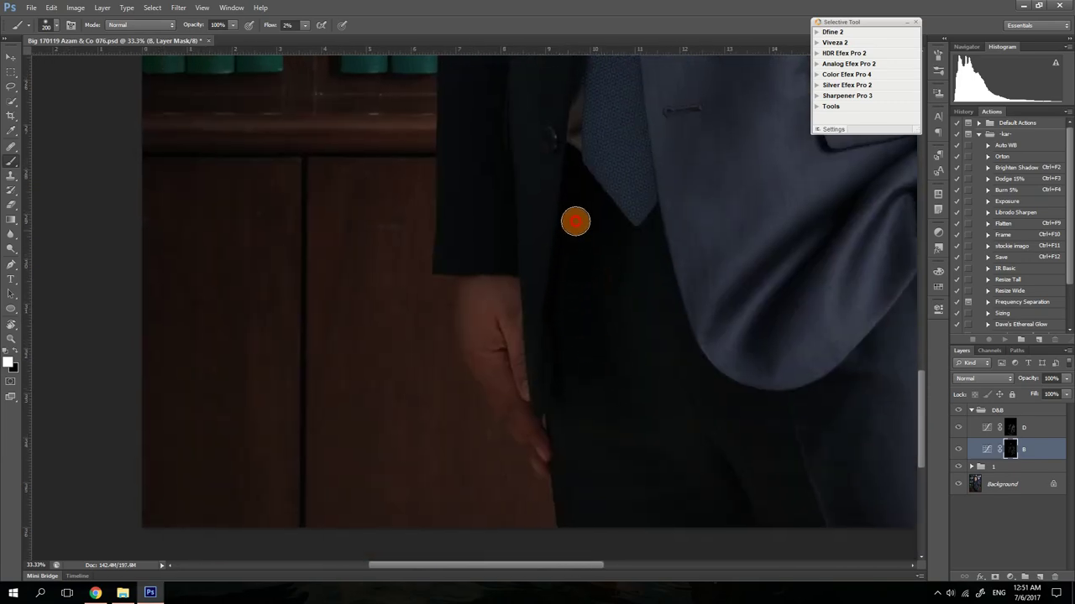
{"action": "left_click", "coordinate": [594, 295]}
{"action": "mouse_move", "coordinate": [560, 275]}
{"action": "left_mouse_down"}
{"action": "mouse_move", "coordinate": [605, 285]}
{"action": "mouse_move", "coordinate": [689, 381]}
{"action": "mouse_move", "coordinate": [797, 471]}
{"action": "mouse_move", "coordinate": [554, 387]}
{"action": "mouse_move", "coordinate": [660, 457]}
{"action": "mouse_move", "coordinate": [594, 487]}
{"action": "mouse_move", "coordinate": [717, 487]}
{"action": "left_mouse_up"}
{"action": "left_click_drag", "start_coordinate": [643, 468], "coordinate": [578, 329]}
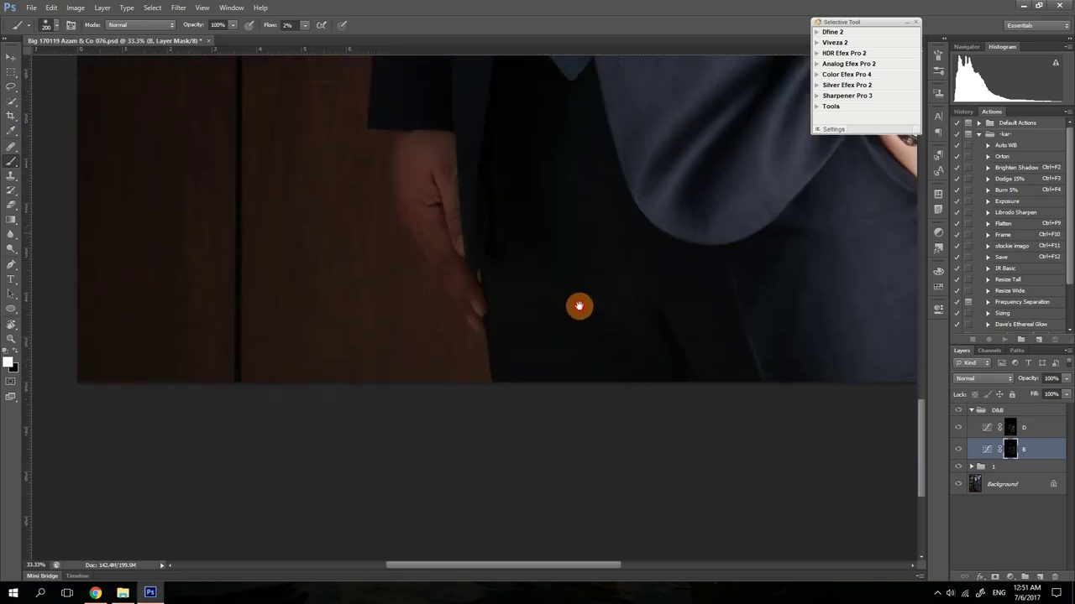
{"action": "mouse_move", "coordinate": [726, 337]}
{"action": "left_mouse_down"}
{"action": "mouse_move", "coordinate": [707, 284]}
{"action": "mouse_move", "coordinate": [788, 454]}
{"action": "left_mouse_up"}
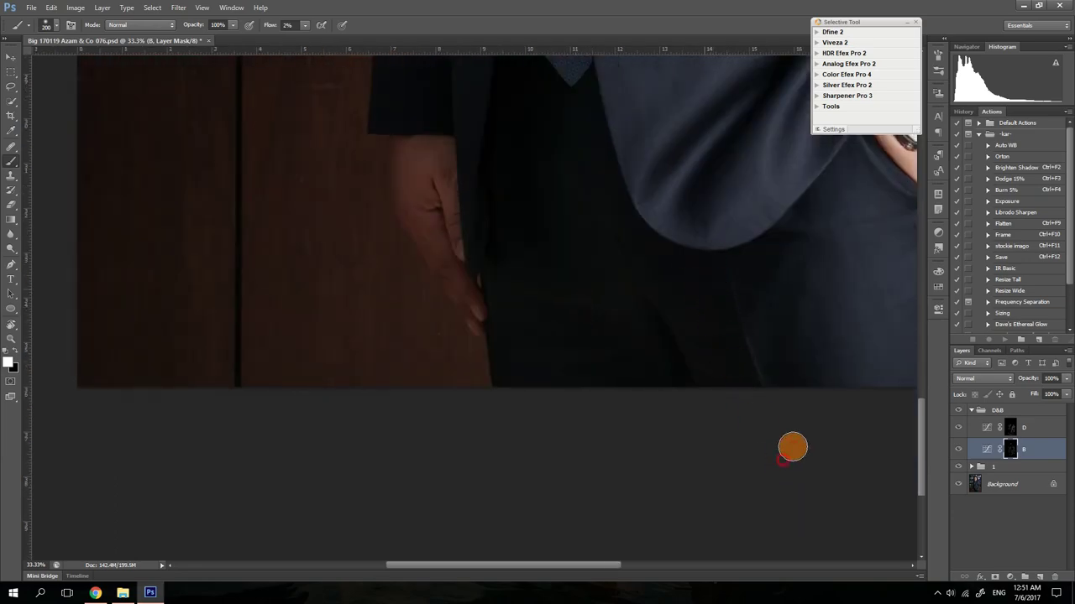
{"action": "mouse_move", "coordinate": [764, 288]}
{"action": "left_mouse_down"}
{"action": "mouse_move", "coordinate": [768, 335]}
{"action": "mouse_move", "coordinate": [794, 341]}
{"action": "mouse_move", "coordinate": [834, 329]}
{"action": "left_mouse_up"}
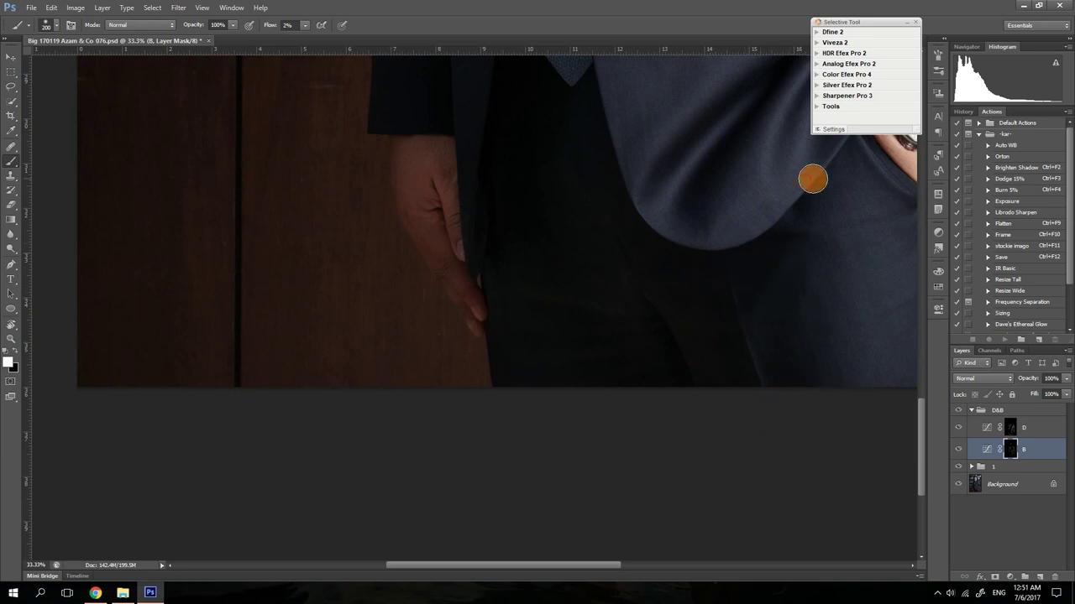
{"action": "left_click", "coordinate": [1035, 428], "text": "shift"}
{"action": "key", "text": "ctrl+g"}
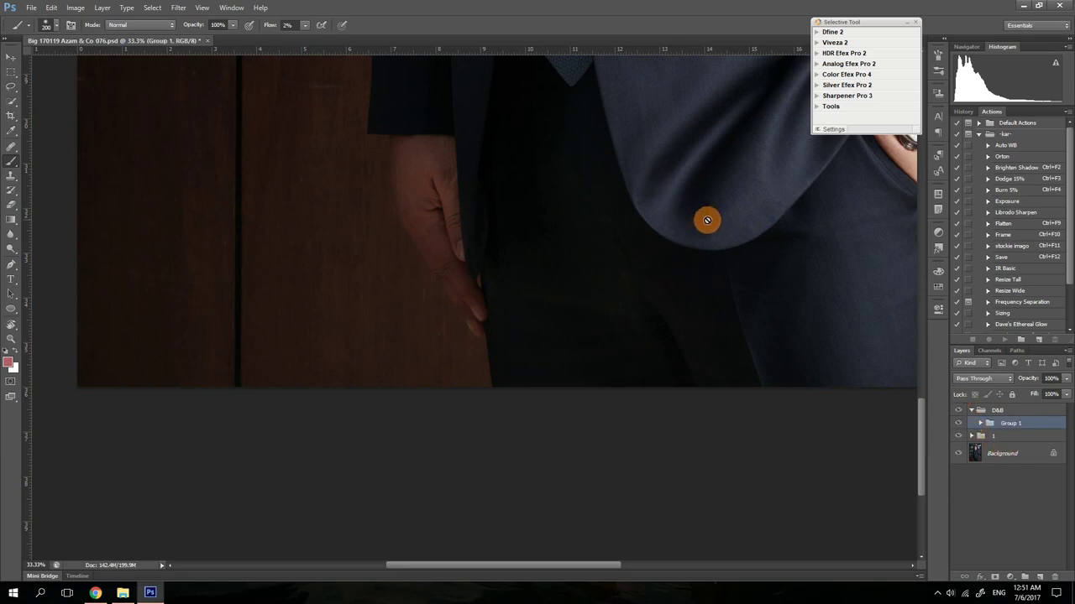
{"action": "key", "text": "ctrl+0"}
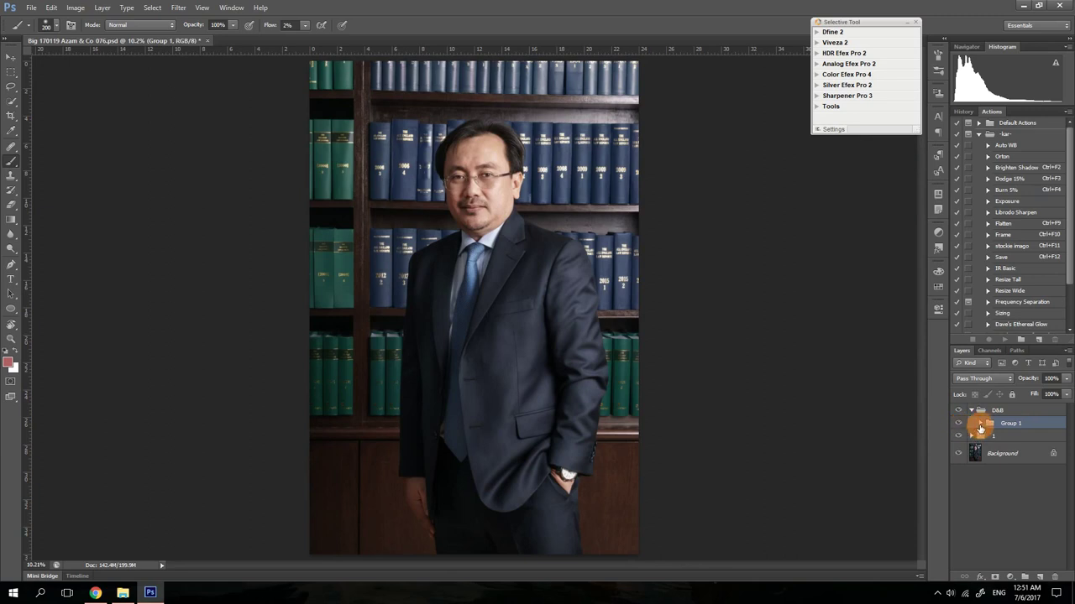
{"action": "left_click", "coordinate": [979, 425]}
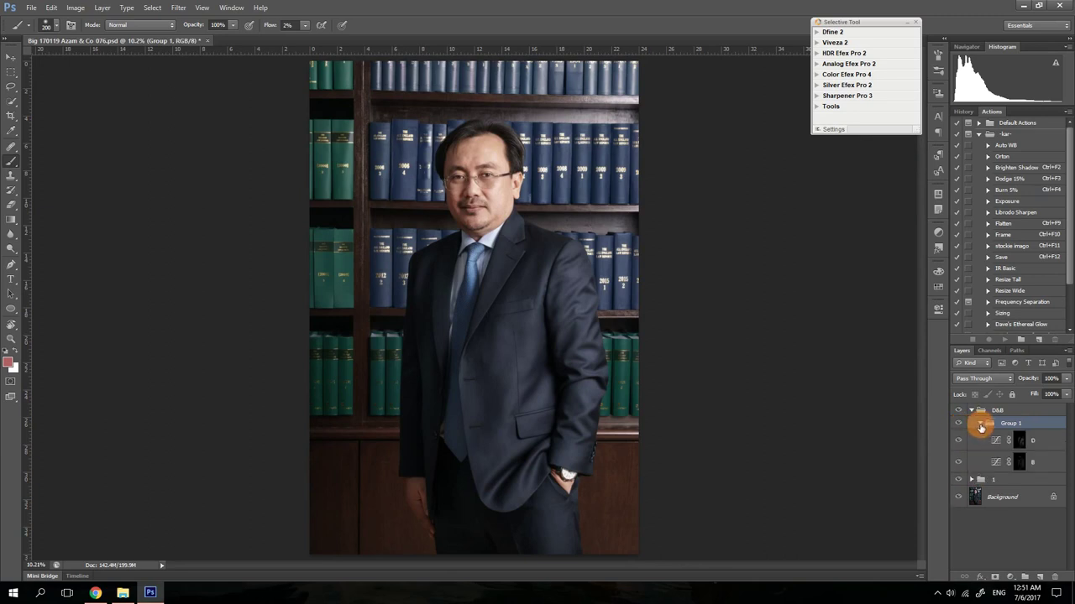
{"action": "left_click", "coordinate": [1017, 442]}
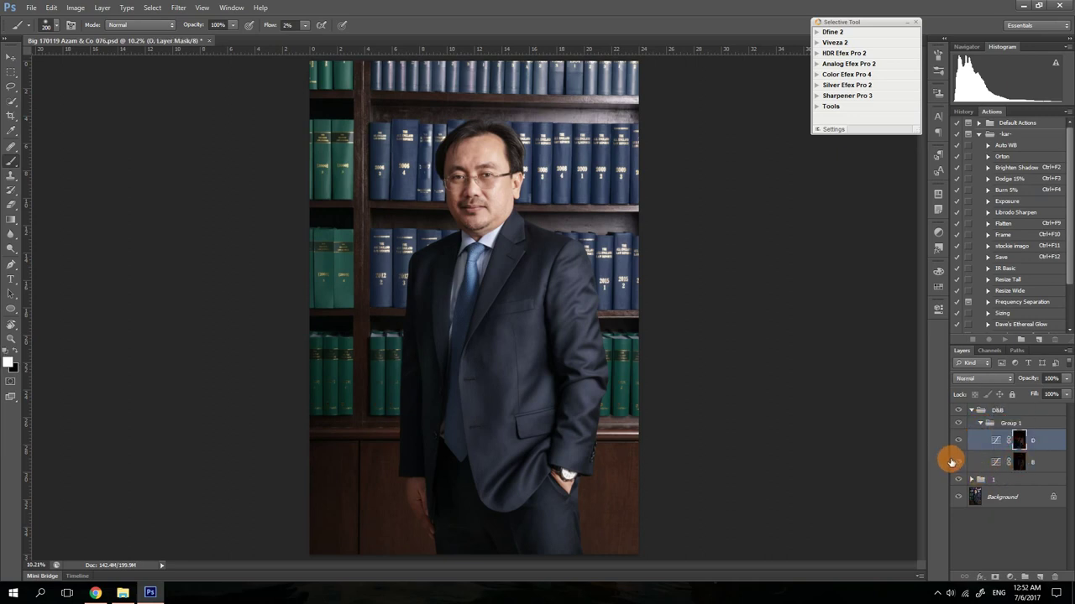
{"action": "key", "text": "ctrl+shift+g"}
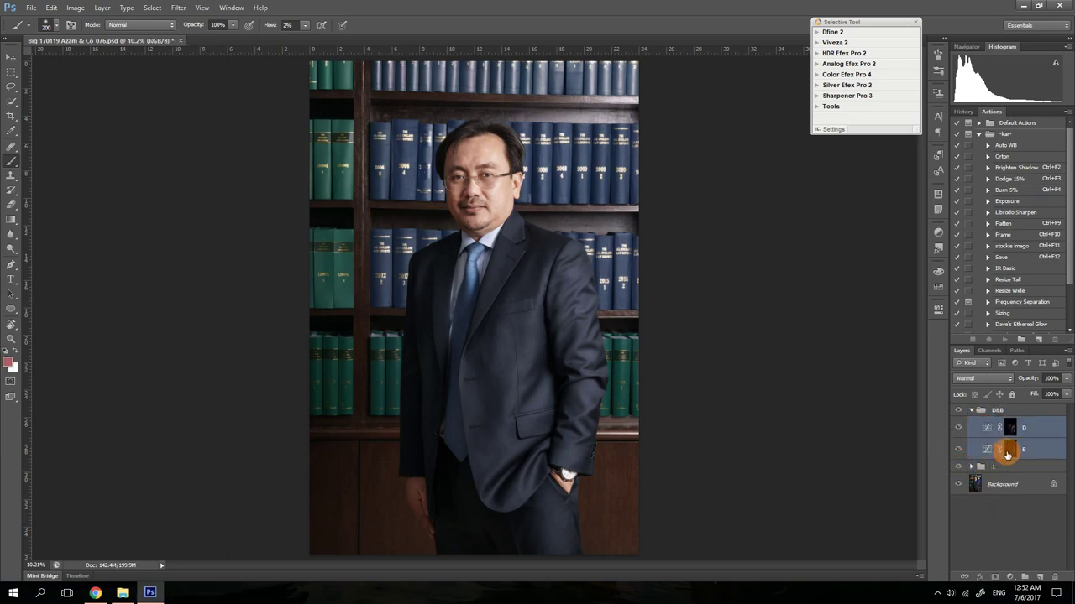
Collapse the D&B group and toggle its visibility repeatedly to compare the whole portrait with and without the retouching
{"action": "left_click", "coordinate": [971, 411]}
{"action": "left_click", "coordinate": [957, 411]}
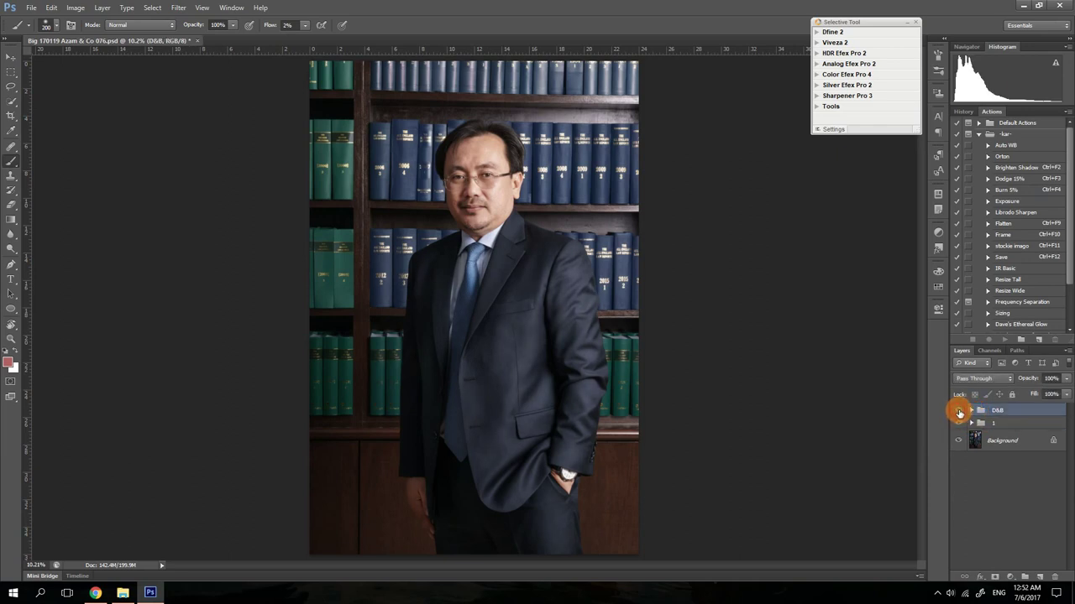
{"action": "left_click", "coordinate": [960, 412]}
{"action": "left_click", "coordinate": [960, 414]}
{"action": "left_click", "coordinate": [960, 413]}
{"action": "left_click", "coordinate": [963, 416]}
{"action": "left_click", "coordinate": [963, 418]}
{"action": "left_click", "coordinate": [964, 419]}
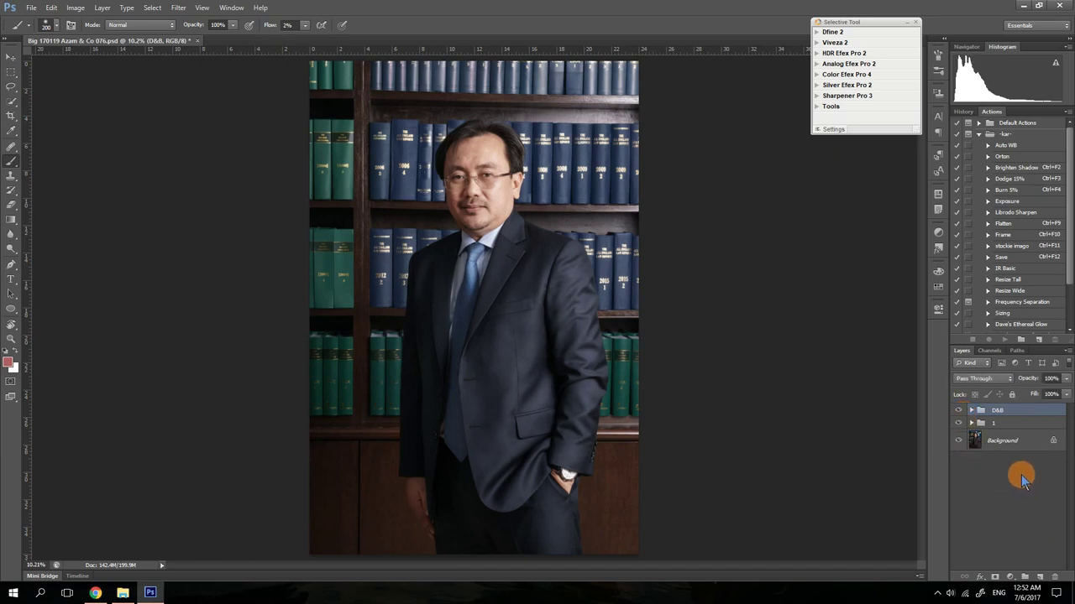
Paint white on the D layer mask over the shadow under the eye nearest the visible ear with a small brush, and hide layer D to compare
{"action": "left_click", "coordinate": [971, 411]}
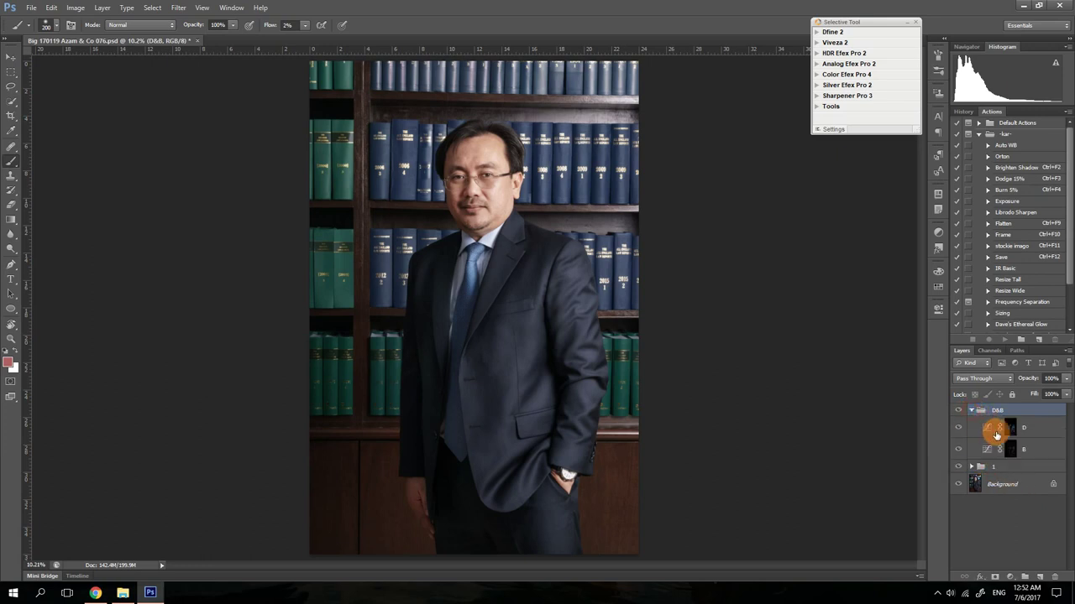
{"action": "left_click", "coordinate": [1024, 430]}
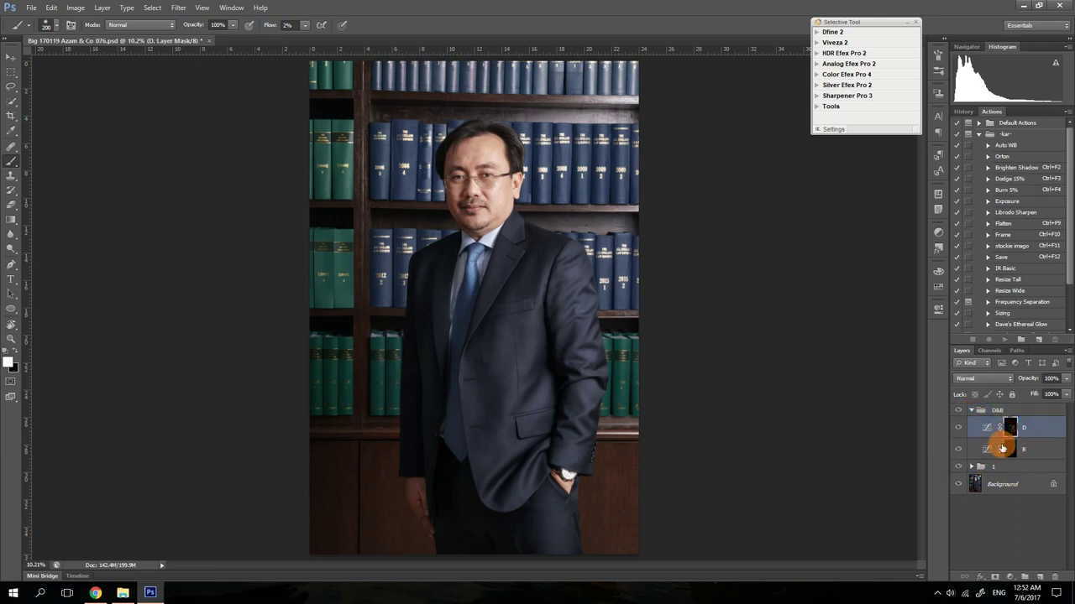
{"action": "left_click_drag", "start_coordinate": [478, 158], "coordinate": [460, 178]}
{"action": "left_click", "coordinate": [573, 325]}
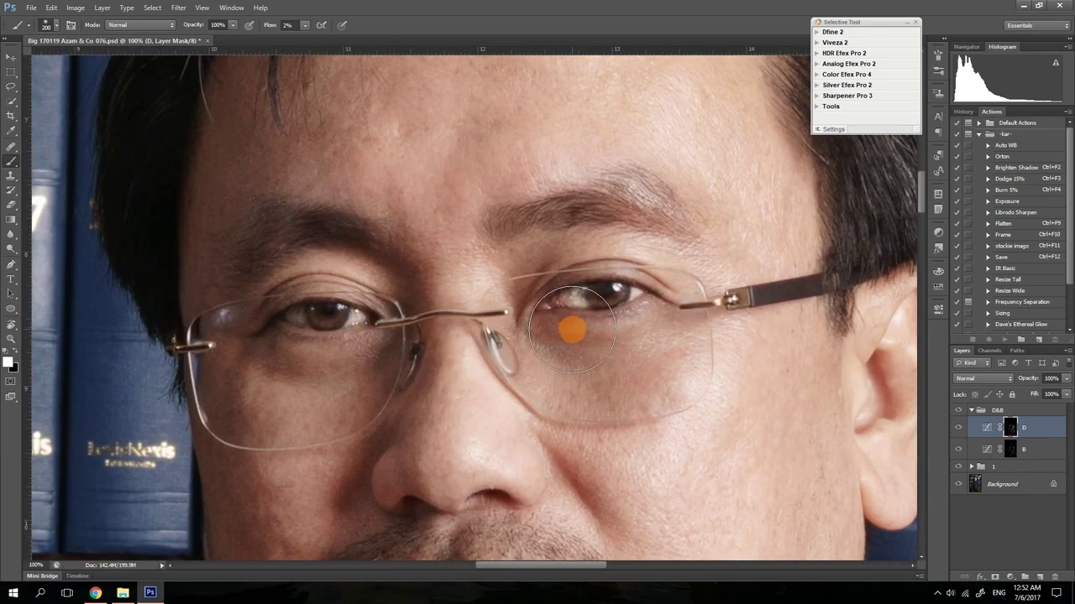
{"action": "key", "text": "space"}
{"action": "left_click", "coordinate": [495, 227]}
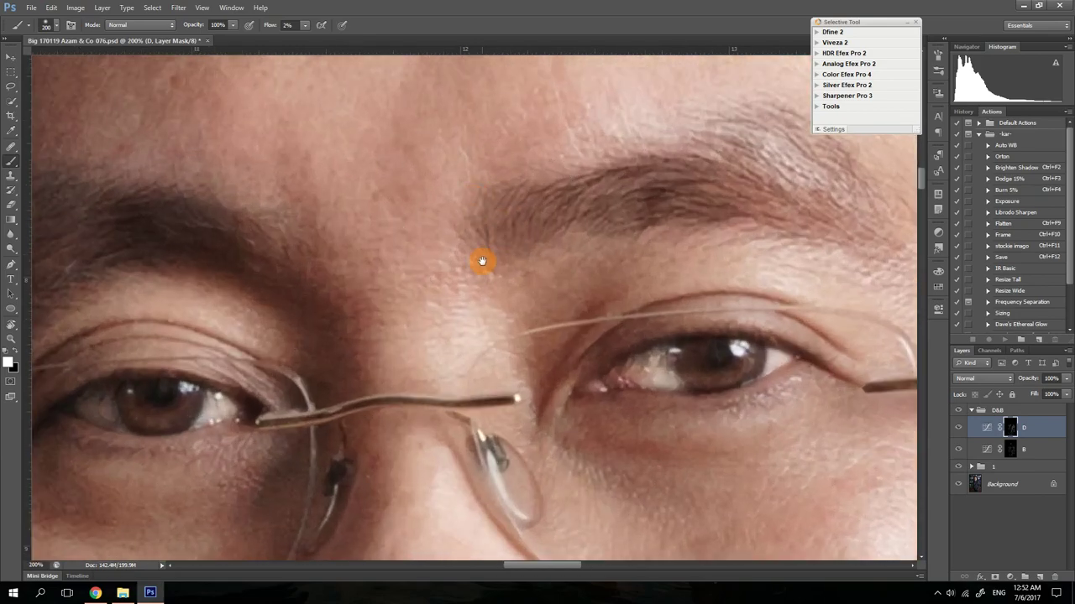
{"action": "left_click", "coordinate": [483, 259], "text": "alt"}
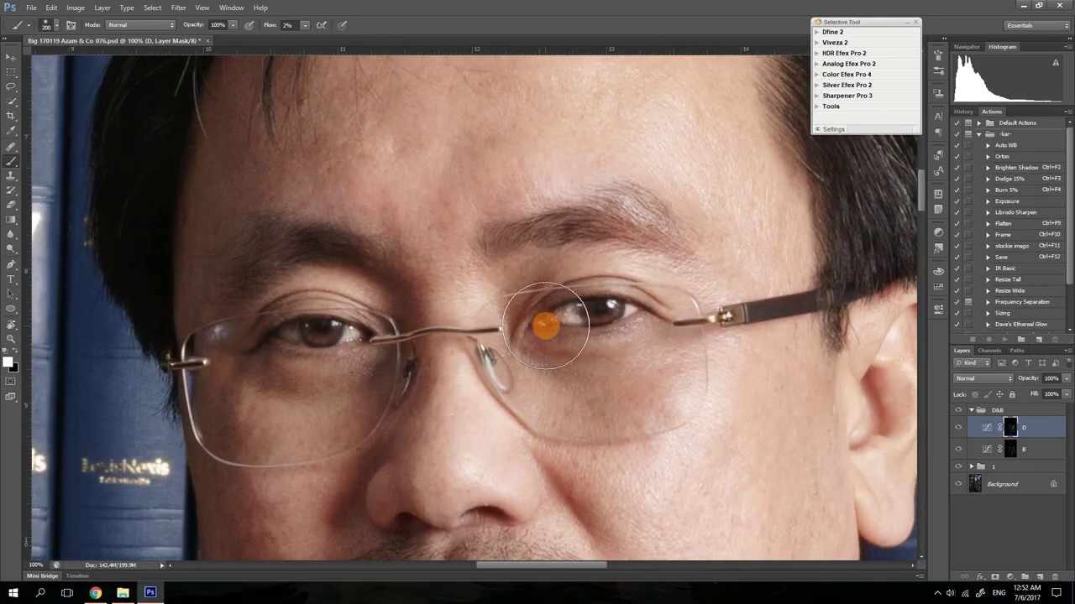
{"action": "left_click_drag", "start_coordinate": [561, 332], "coordinate": [578, 351]}
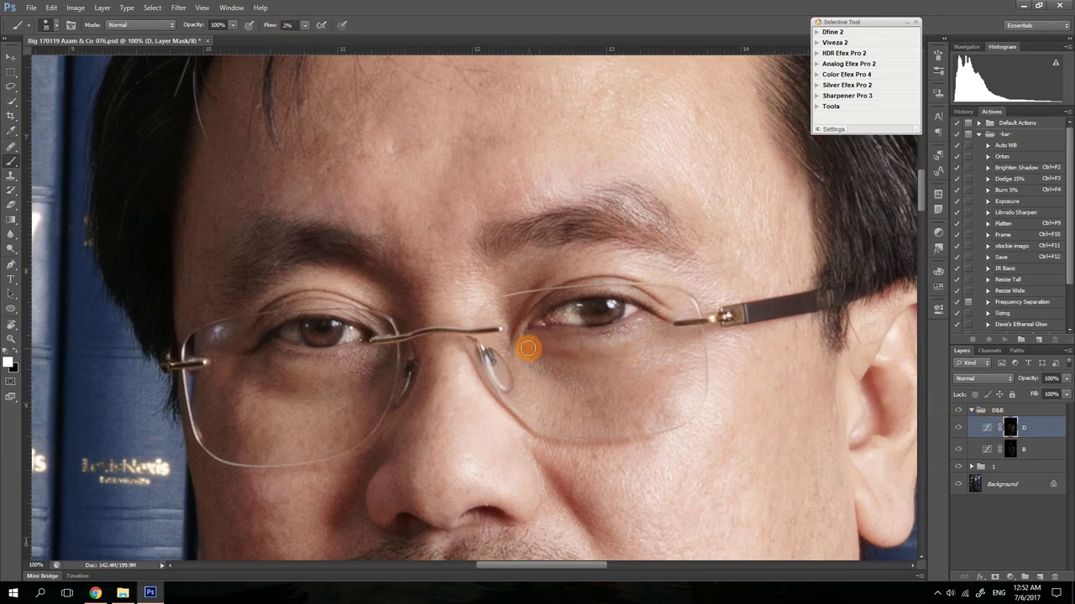
{"action": "mouse_move", "coordinate": [528, 357]}
{"action": "left_mouse_down"}
{"action": "mouse_move", "coordinate": [599, 392]}
{"action": "mouse_move", "coordinate": [565, 377]}
{"action": "mouse_move", "coordinate": [606, 415]}
{"action": "mouse_move", "coordinate": [626, 415]}
{"action": "mouse_move", "coordinate": [523, 352]}
{"action": "mouse_move", "coordinate": [605, 367]}
{"action": "mouse_move", "coordinate": [537, 336]}
{"action": "mouse_move", "coordinate": [580, 337]}
{"action": "mouse_move", "coordinate": [507, 321]}
{"action": "mouse_move", "coordinate": [525, 303]}
{"action": "mouse_move", "coordinate": [515, 330]}
{"action": "mouse_move", "coordinate": [522, 303]}
{"action": "mouse_move", "coordinate": [502, 314]}
{"action": "mouse_move", "coordinate": [523, 316]}
{"action": "mouse_move", "coordinate": [506, 355]}
{"action": "mouse_move", "coordinate": [516, 317]}
{"action": "mouse_move", "coordinate": [510, 331]}
{"action": "mouse_move", "coordinate": [504, 299]}
{"action": "mouse_move", "coordinate": [546, 280]}
{"action": "mouse_move", "coordinate": [518, 306]}
{"action": "mouse_move", "coordinate": [512, 353]}
{"action": "mouse_move", "coordinate": [557, 353]}
{"action": "mouse_move", "coordinate": [535, 349]}
{"action": "mouse_move", "coordinate": [558, 375]}
{"action": "mouse_move", "coordinate": [544, 377]}
{"action": "mouse_move", "coordinate": [609, 396]}
{"action": "left_mouse_up"}
{"action": "left_click", "coordinate": [957, 431]}
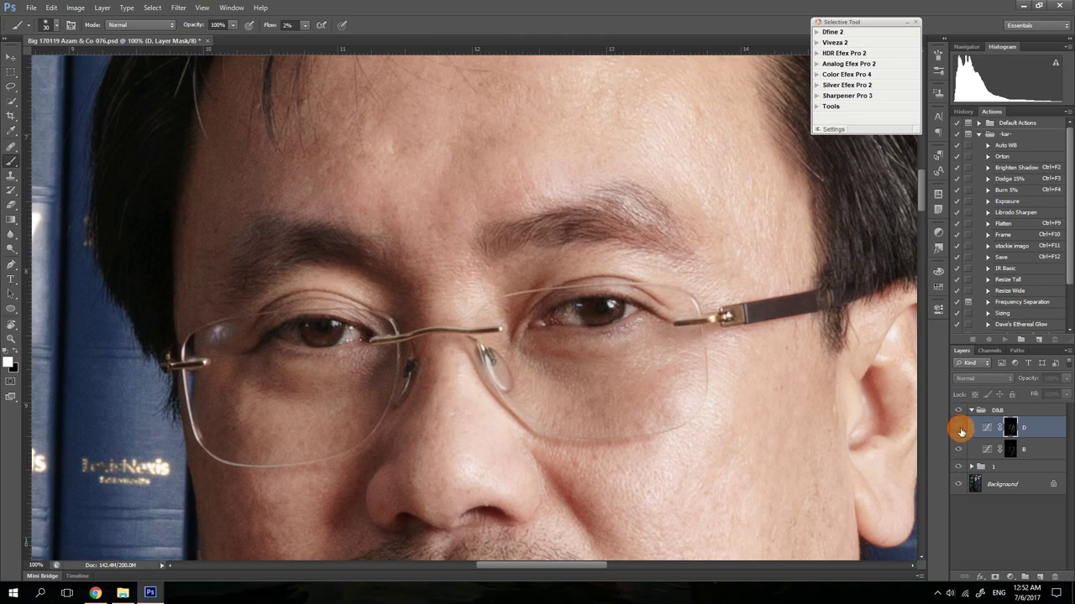
Paint white on the D layer mask over the shadow under the eye farther from the visible ear with a 50 px brush, and compare
{"action": "left_click", "coordinate": [960, 430]}
{"action": "left_click", "coordinate": [960, 430]}
{"action": "left_click", "coordinate": [960, 430]}
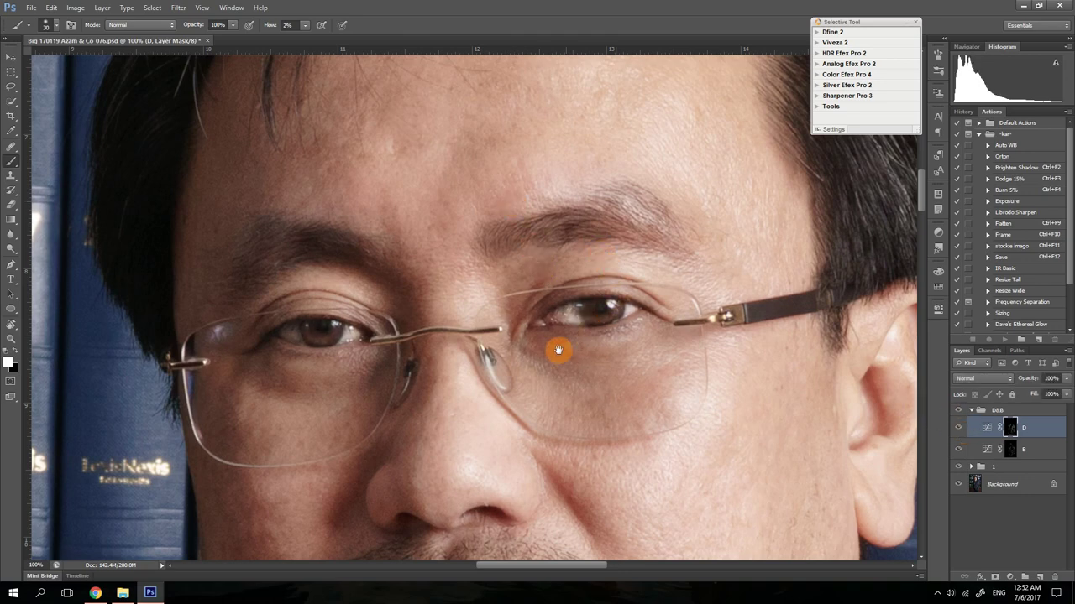
{"action": "left_click_drag", "start_coordinate": [532, 357], "coordinate": [727, 360]}
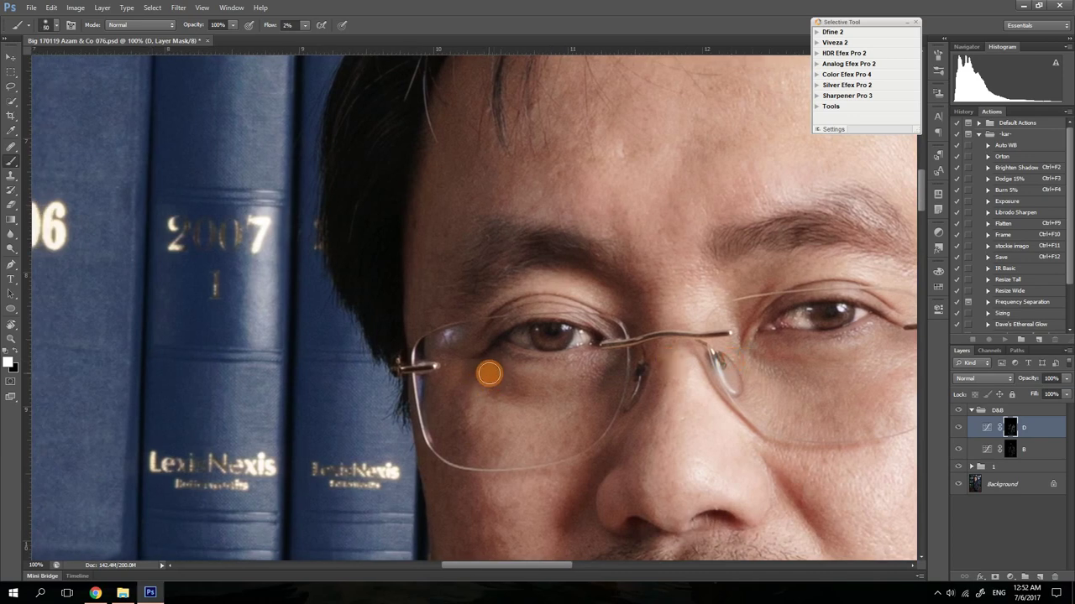
{"action": "mouse_move", "coordinate": [489, 374]}
{"action": "left_mouse_down"}
{"action": "mouse_move", "coordinate": [544, 395]}
{"action": "mouse_move", "coordinate": [487, 372]}
{"action": "mouse_move", "coordinate": [570, 390]}
{"action": "mouse_move", "coordinate": [526, 383]}
{"action": "mouse_move", "coordinate": [597, 383]}
{"action": "mouse_move", "coordinate": [513, 393]}
{"action": "mouse_move", "coordinate": [530, 397]}
{"action": "mouse_move", "coordinate": [544, 392]}
{"action": "mouse_move", "coordinate": [478, 362]}
{"action": "mouse_move", "coordinate": [528, 362]}
{"action": "mouse_move", "coordinate": [496, 353]}
{"action": "mouse_move", "coordinate": [625, 363]}
{"action": "mouse_move", "coordinate": [582, 409]}
{"action": "mouse_move", "coordinate": [591, 421]}
{"action": "mouse_move", "coordinate": [609, 393]}
{"action": "mouse_move", "coordinate": [557, 405]}
{"action": "mouse_move", "coordinate": [483, 375]}
{"action": "mouse_move", "coordinate": [511, 391]}
{"action": "mouse_move", "coordinate": [484, 380]}
{"action": "mouse_move", "coordinate": [594, 397]}
{"action": "left_mouse_up"}
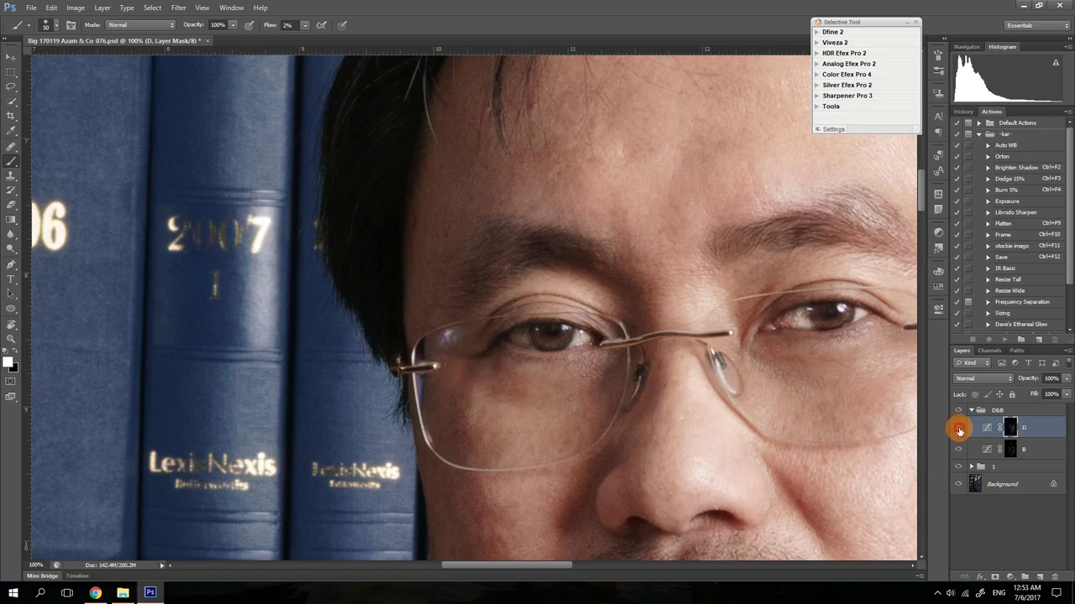
{"action": "left_click", "coordinate": [959, 430]}
{"action": "left_click", "coordinate": [959, 430]}
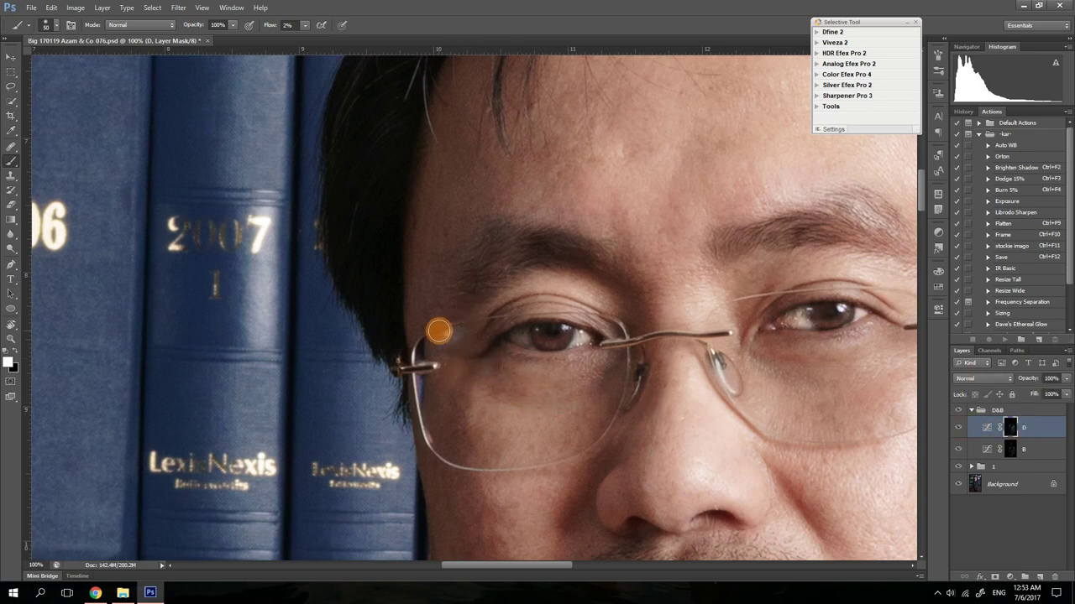
Paint the D layer mask over the dark patches on the cheek nearest the bookshelf, beside the moustache, and toggle layer D to compare
{"action": "left_click_drag", "start_coordinate": [526, 437], "coordinate": [496, 297]}
{"action": "mouse_move", "coordinate": [516, 461]}
{"action": "left_mouse_down"}
{"action": "mouse_move", "coordinate": [498, 394]}
{"action": "mouse_move", "coordinate": [470, 415]}
{"action": "mouse_move", "coordinate": [476, 388]}
{"action": "mouse_move", "coordinate": [477, 417]}
{"action": "left_mouse_up"}
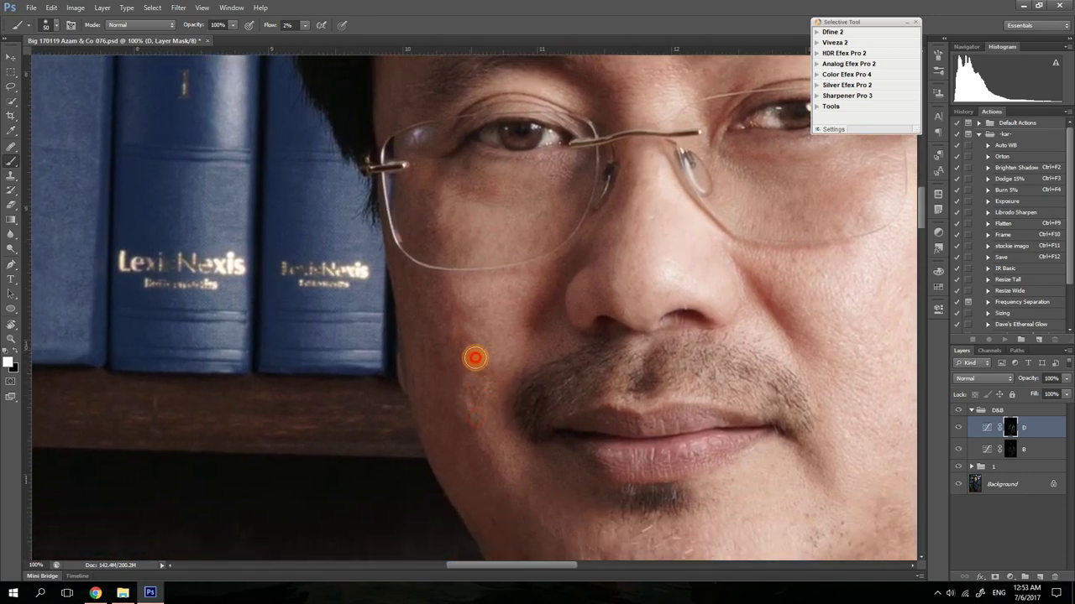
{"action": "left_click_drag", "start_coordinate": [475, 358], "coordinate": [496, 410]}
{"action": "left_click", "coordinate": [958, 428]}
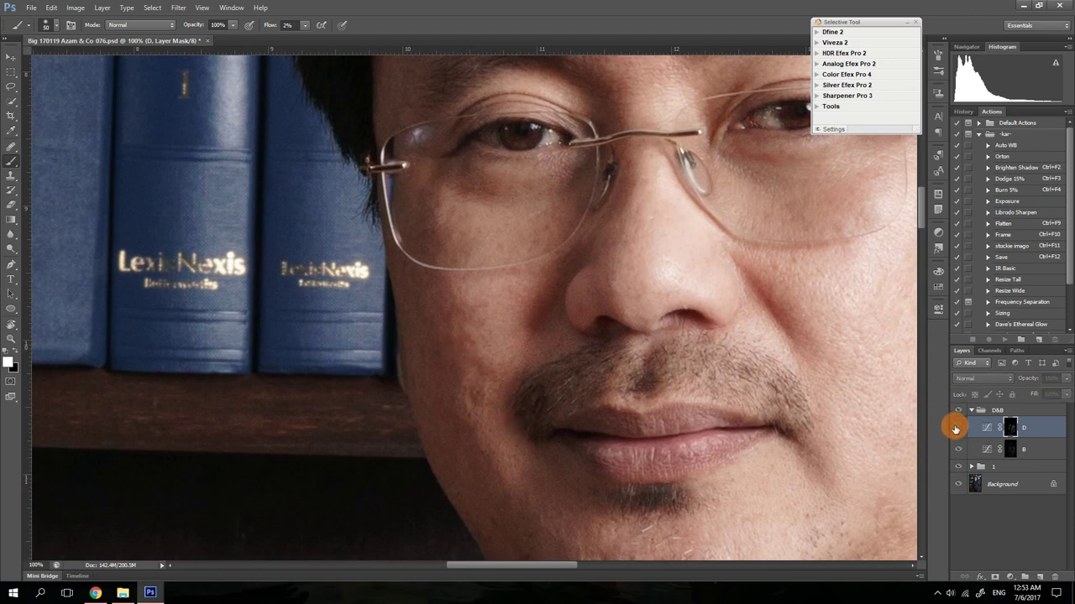
{"action": "left_click", "coordinate": [956, 428]}
Paint the D layer mask over the shaded lower cheek and jaw above the collar on the ear side, and toggle layer D to compare
{"action": "left_click_drag", "start_coordinate": [688, 459], "coordinate": [588, 326]}
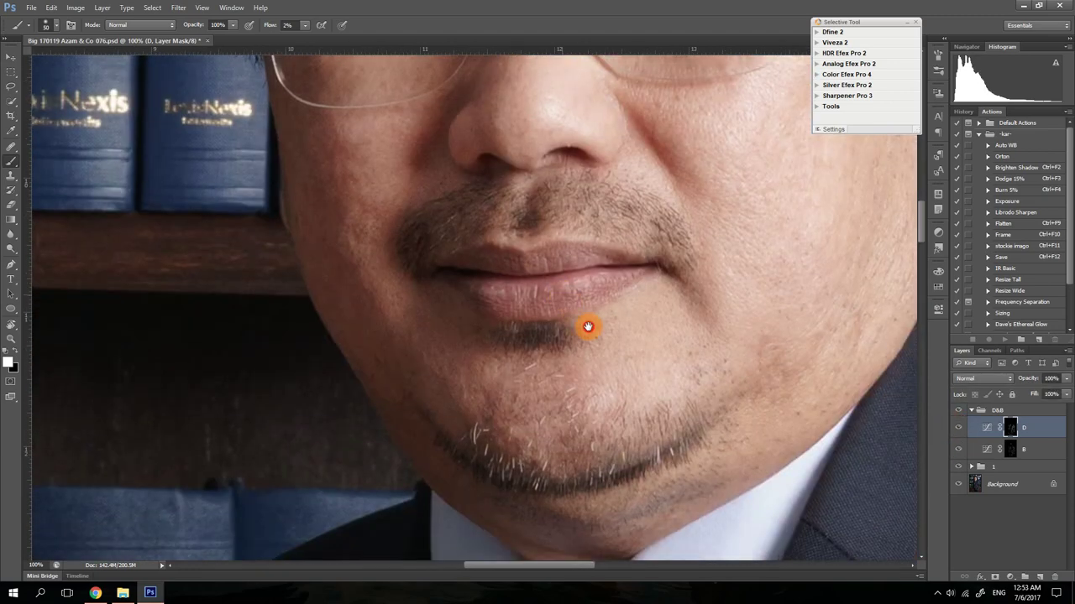
{"action": "mouse_move", "coordinate": [789, 347]}
{"action": "left_mouse_down"}
{"action": "mouse_move", "coordinate": [760, 348]}
{"action": "mouse_move", "coordinate": [780, 357]}
{"action": "mouse_move", "coordinate": [770, 370]}
{"action": "mouse_move", "coordinate": [781, 383]}
{"action": "mouse_move", "coordinate": [758, 395]}
{"action": "mouse_move", "coordinate": [760, 354]}
{"action": "left_mouse_up"}
{"action": "mouse_move", "coordinate": [835, 344]}
{"action": "left_mouse_down"}
{"action": "mouse_move", "coordinate": [849, 341]}
{"action": "mouse_move", "coordinate": [849, 354]}
{"action": "left_mouse_up"}
{"action": "left_click", "coordinate": [958, 428]}
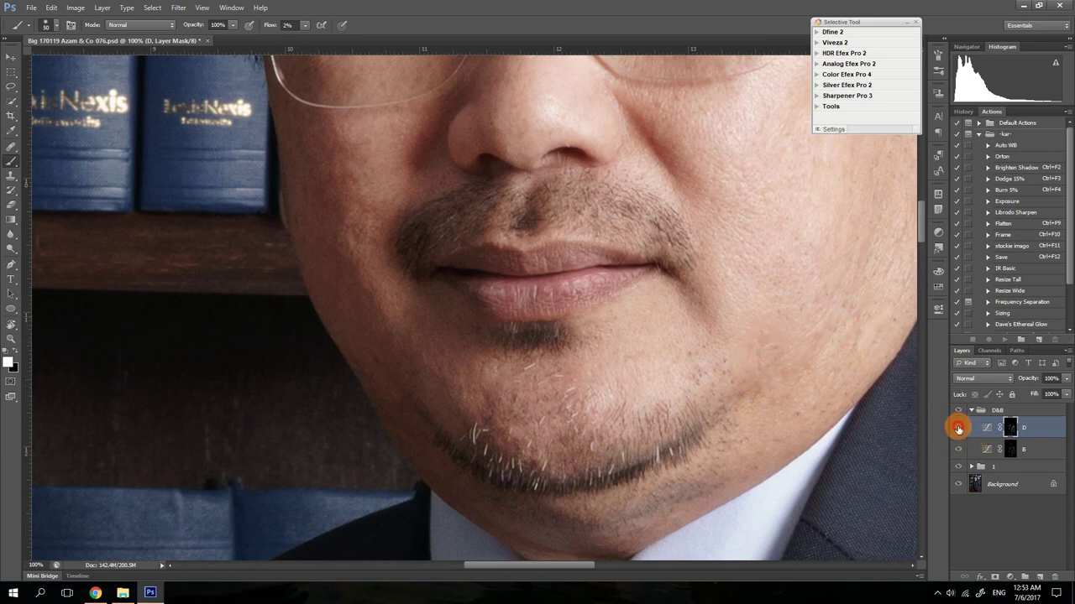
{"action": "left_click", "coordinate": [959, 432]}
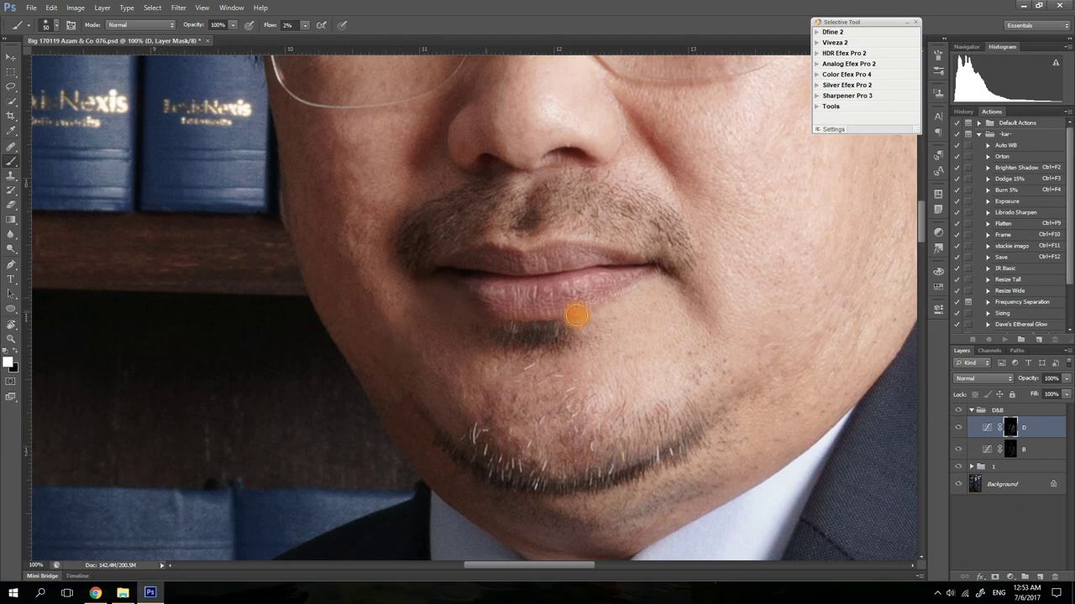
Toggle the D&B group's visibility to compare the portrait with and without the dodging and burning
{"action": "left_click_drag", "start_coordinate": [578, 308], "coordinate": [563, 218]}
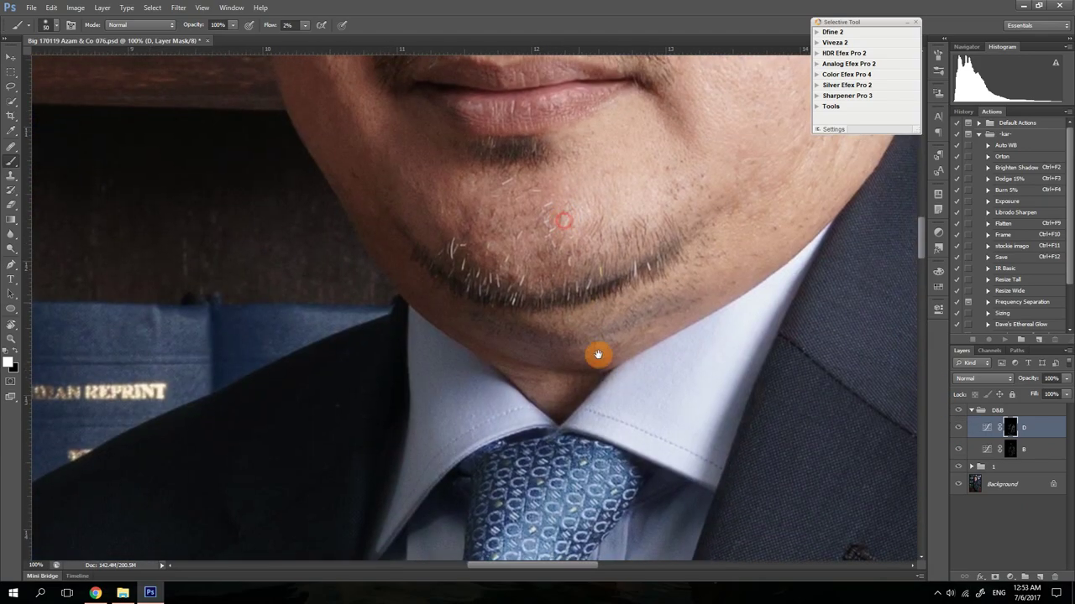
{"action": "left_click_drag", "start_coordinate": [598, 355], "coordinate": [573, 377]}
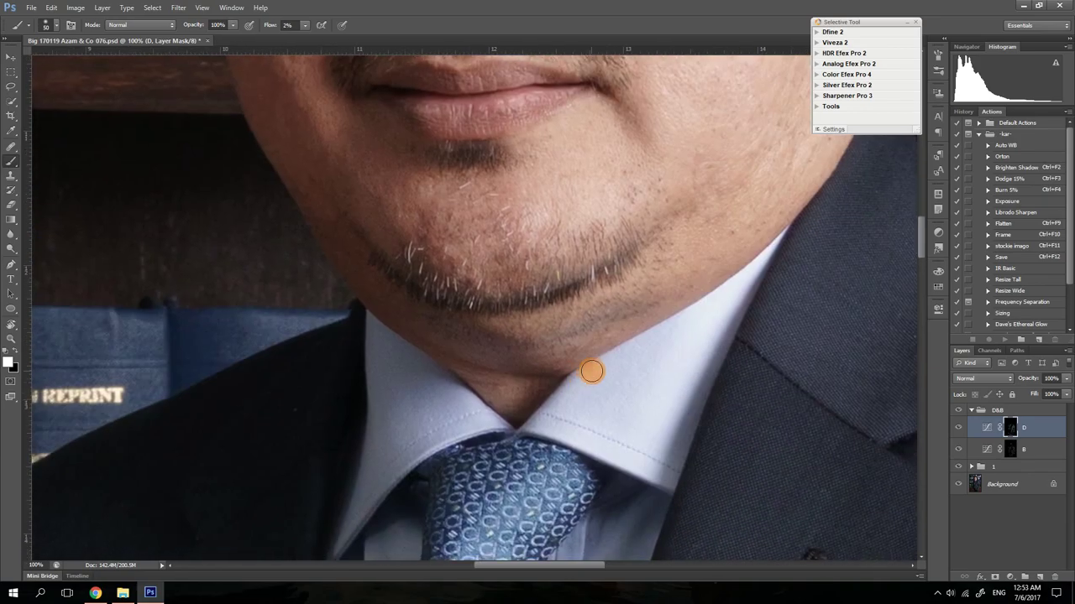
{"action": "left_click", "coordinate": [556, 339], "text": "alt"}
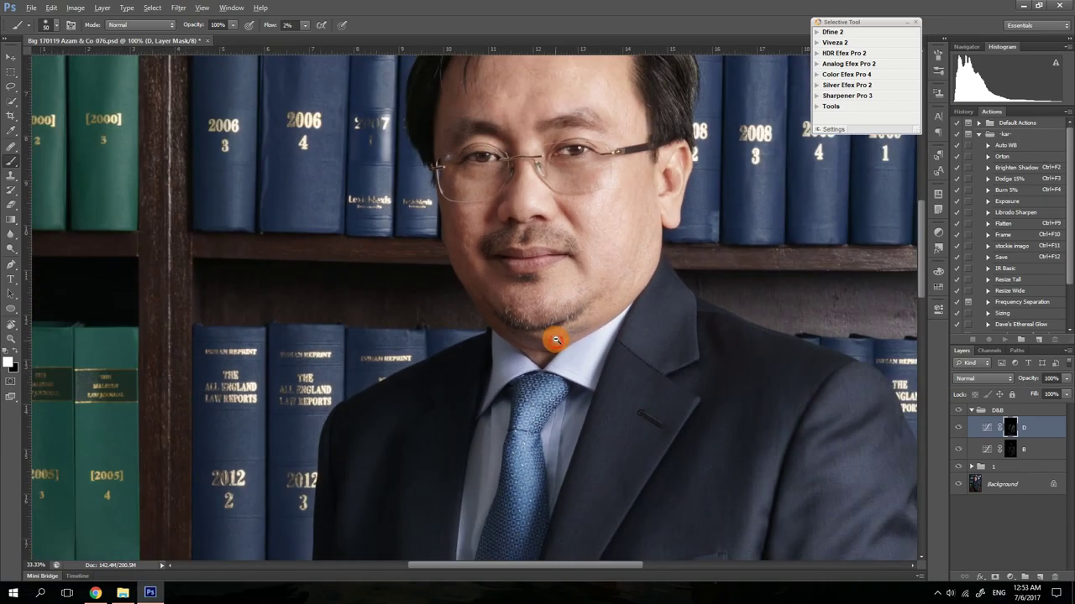
{"action": "left_click", "coordinate": [556, 340], "text": "alt"}
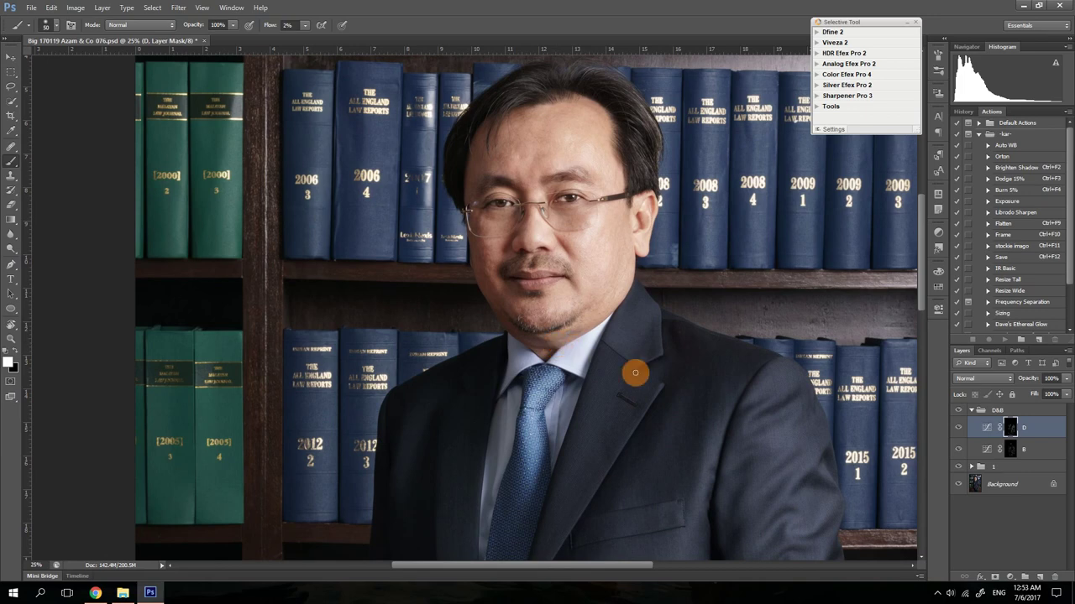
{"action": "left_click", "coordinate": [959, 411]}
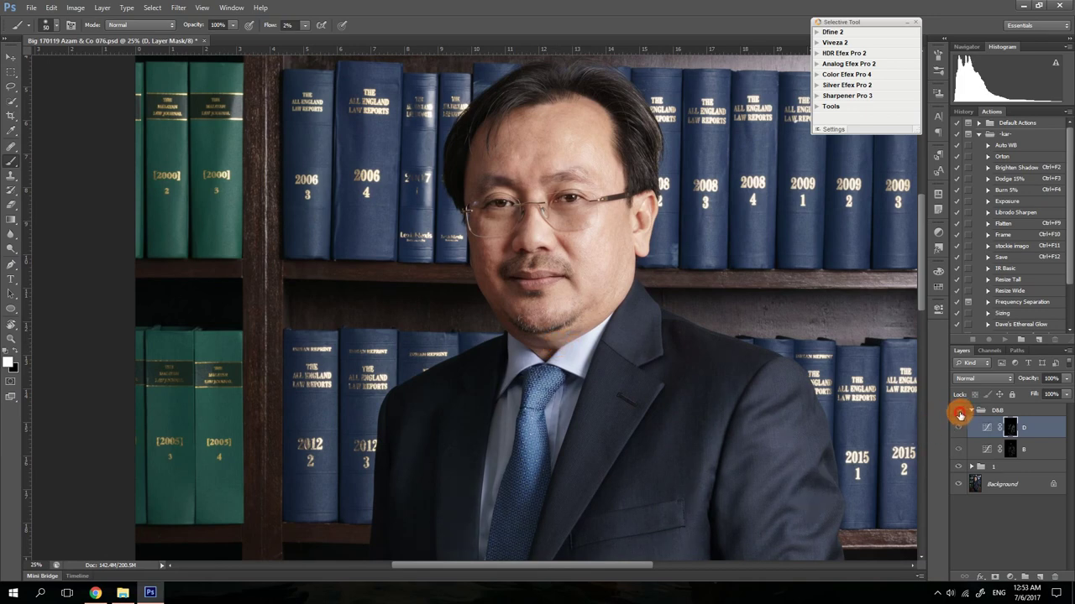
{"action": "left_click", "coordinate": [960, 413]}
{"action": "left_click", "coordinate": [959, 416]}
{"action": "left_click", "coordinate": [959, 416]}
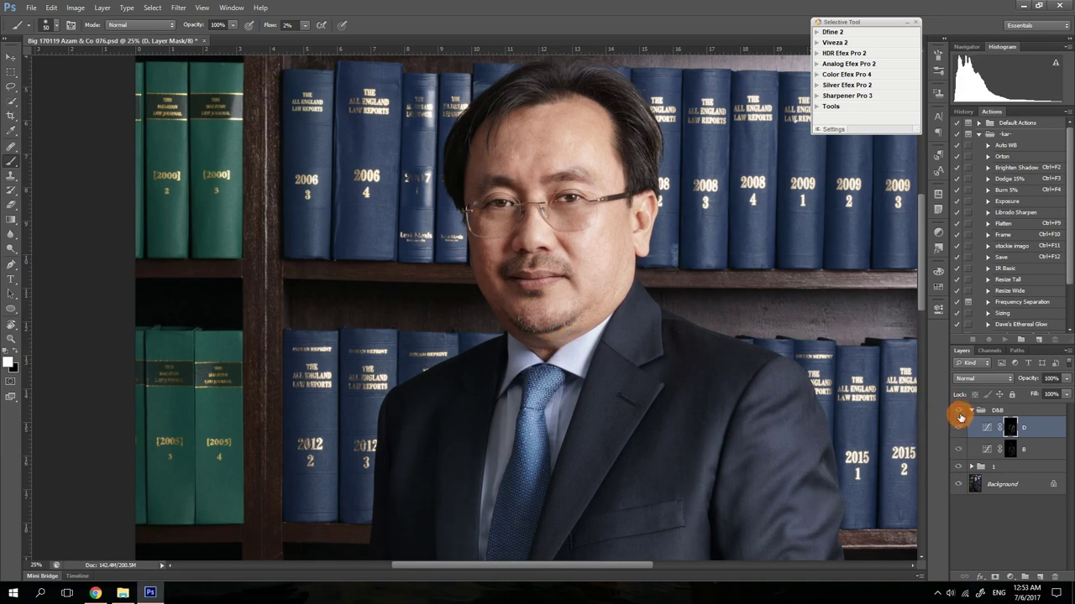
{"action": "key", "text": "ctrl+0"}
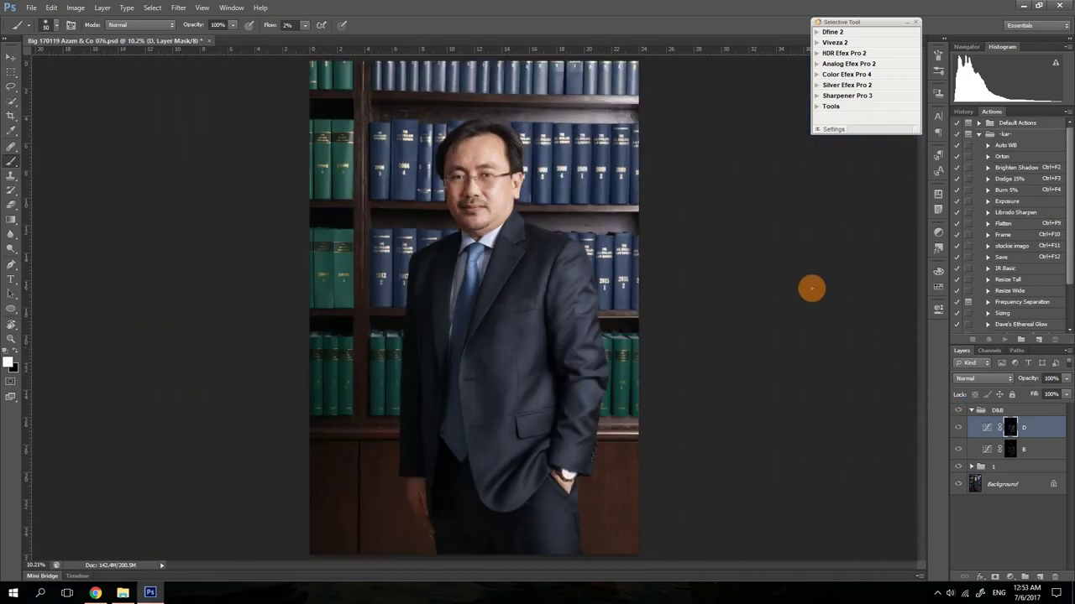
Collapse the D&B group, stamp all visible layers into a new top layer and open the Imagenomic Portraiture filter on it
{"action": "left_click", "coordinate": [972, 413]}
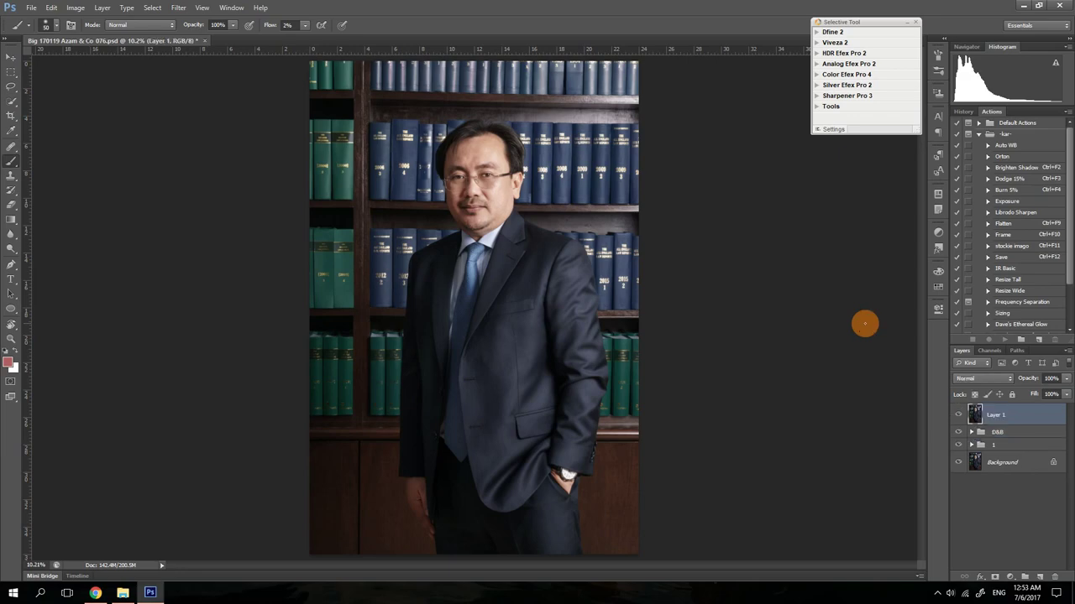
{"action": "left_click", "coordinate": [177, 8]}
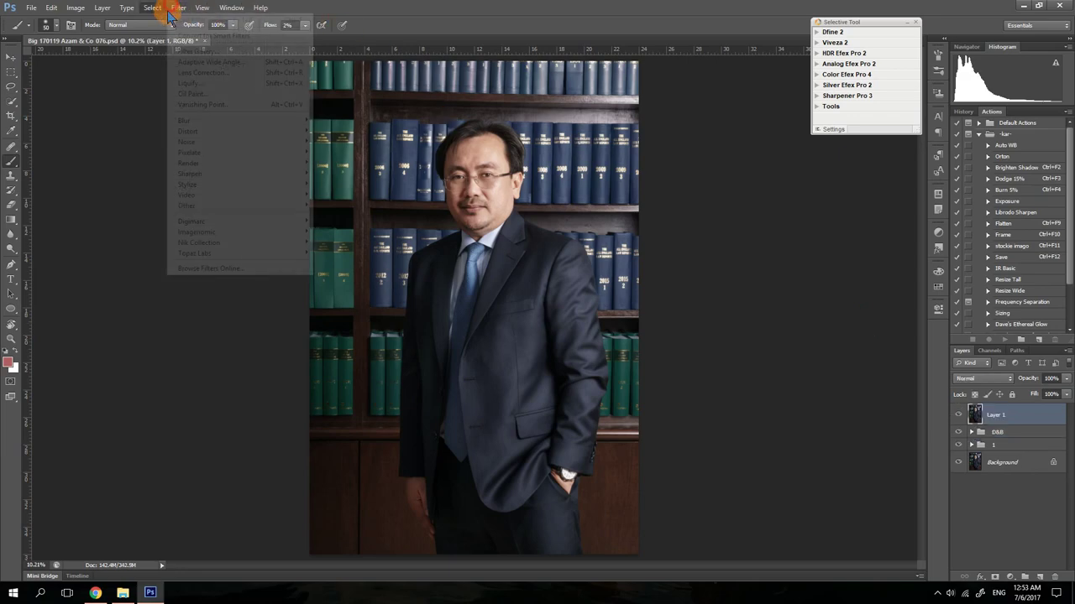
{"action": "mouse_move", "coordinate": [212, 231]}
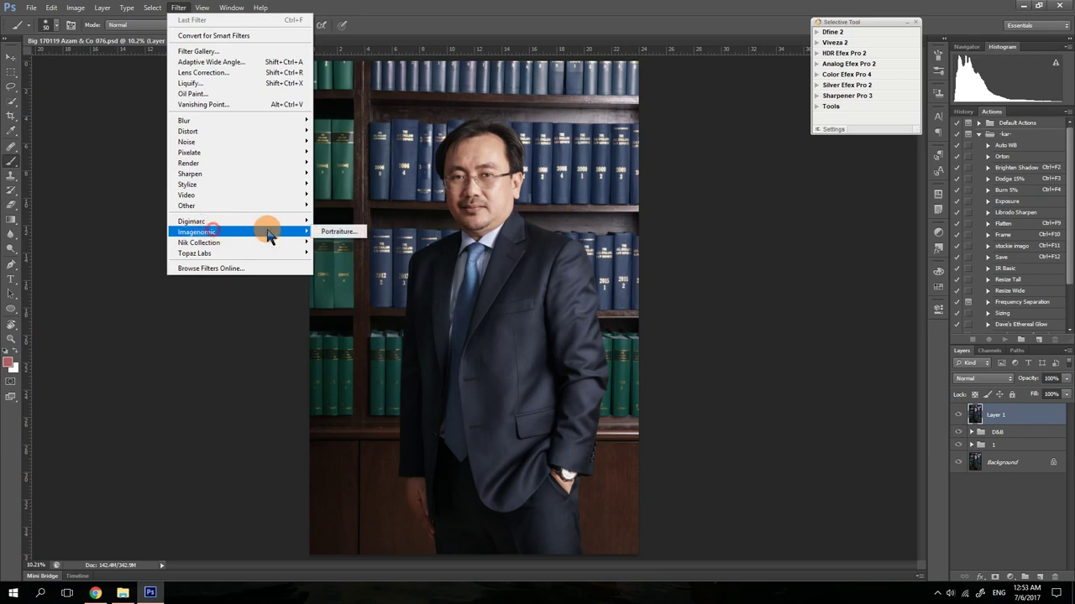
{"action": "left_click", "coordinate": [338, 231]}
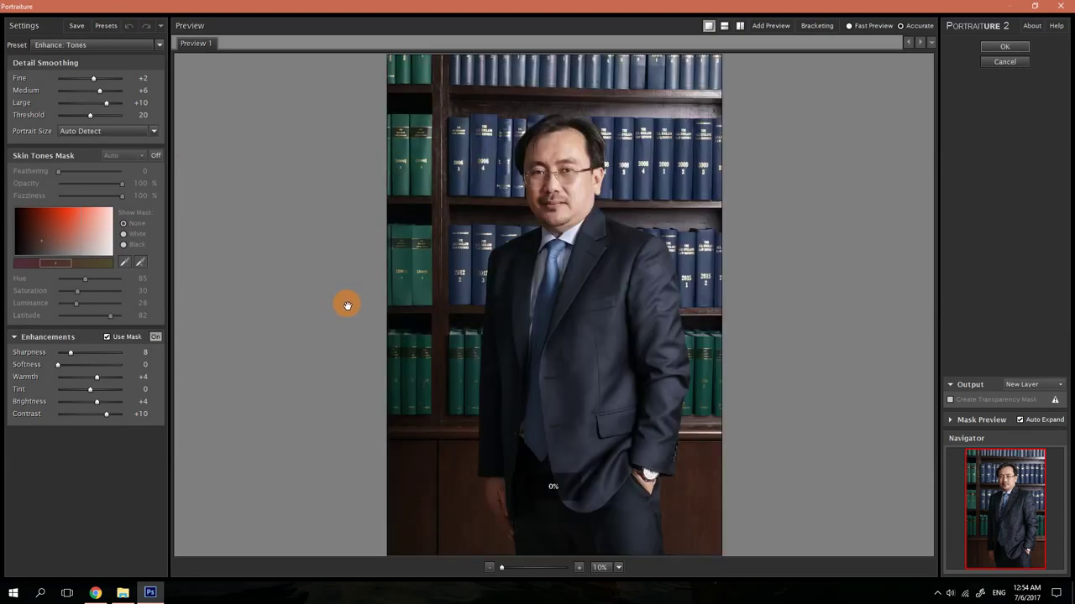
Preview the Enhance: Tones preset on the face at 25% zoom and on the whole portrait, and apply Portraiture with output to a new layer
{"action": "left_click", "coordinate": [579, 569]}
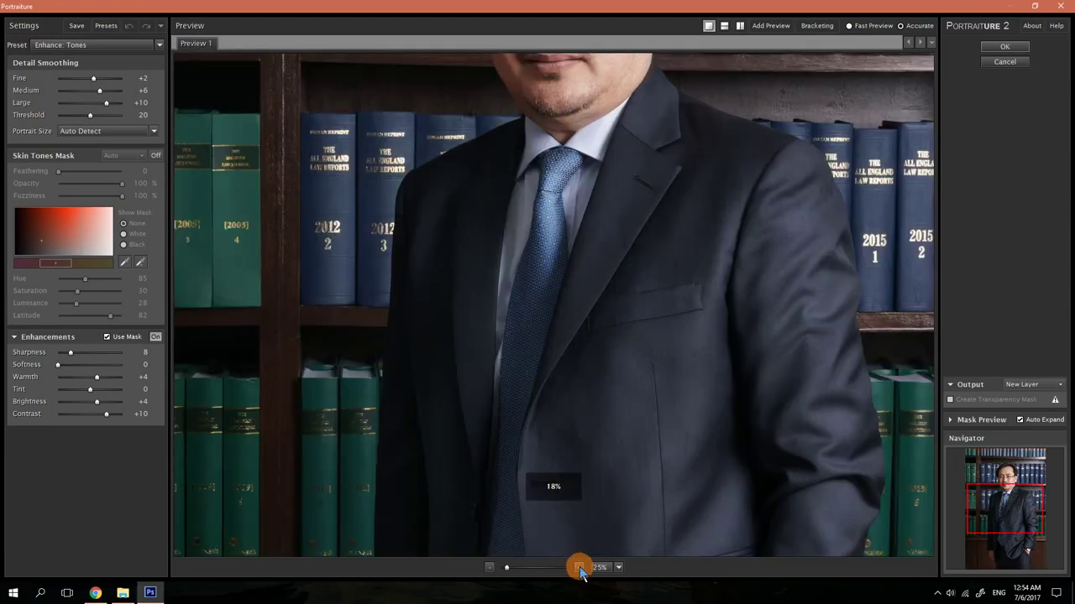
{"action": "left_click_drag", "start_coordinate": [1015, 491], "coordinate": [1007, 463]}
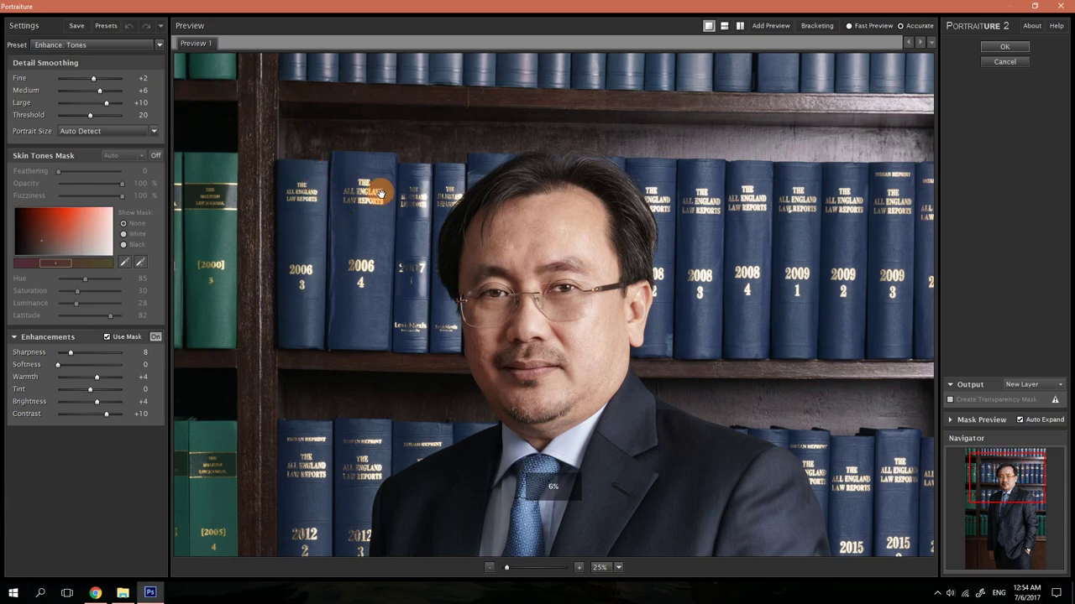
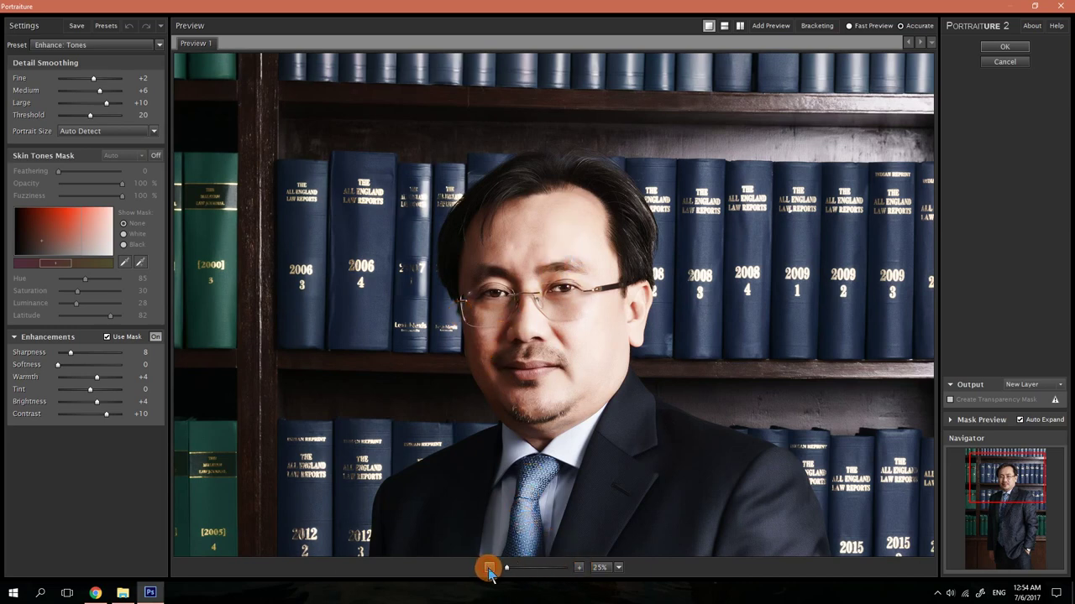
{"action": "left_click", "coordinate": [488, 568]}
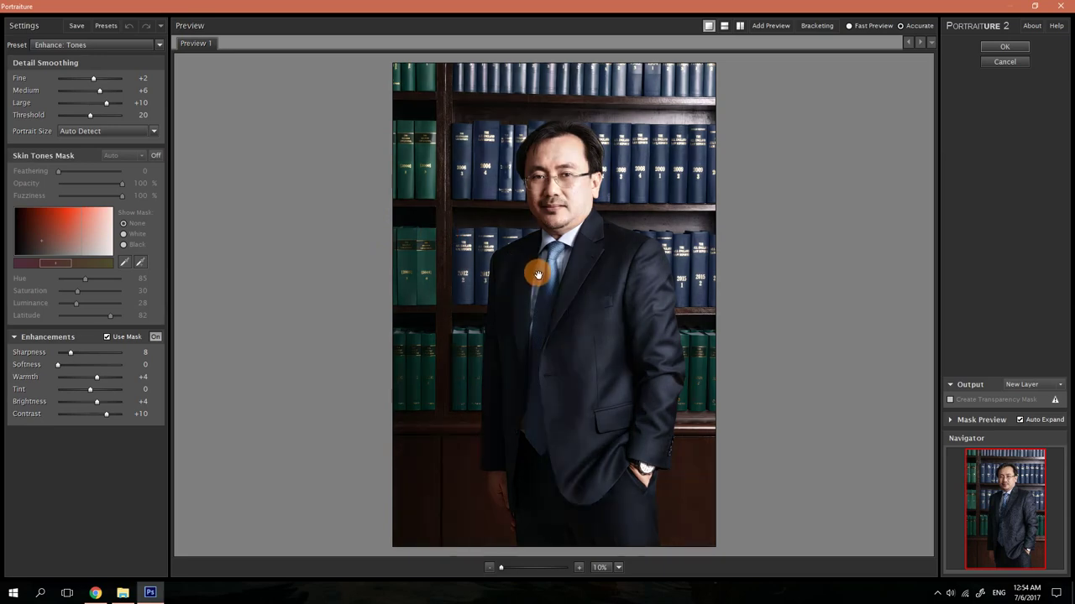
{"action": "left_click_drag", "start_coordinate": [532, 274], "coordinate": [509, 280]}
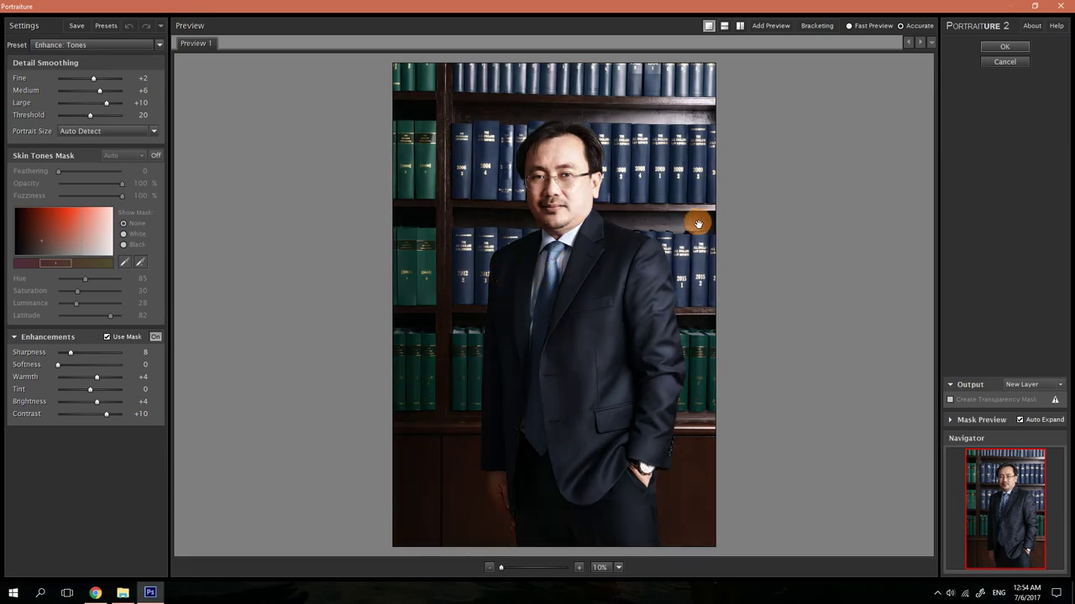
{"action": "left_click", "coordinate": [995, 47]}
{"action": "key", "text": "ctrl+j"}
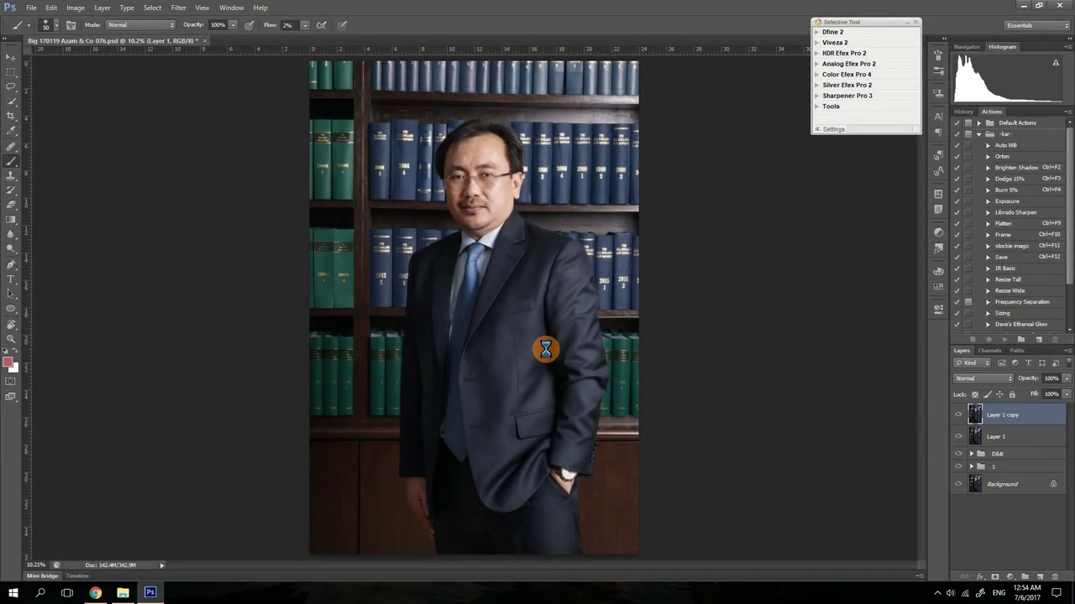
{"action": "key", "text": "ctrl+f"}
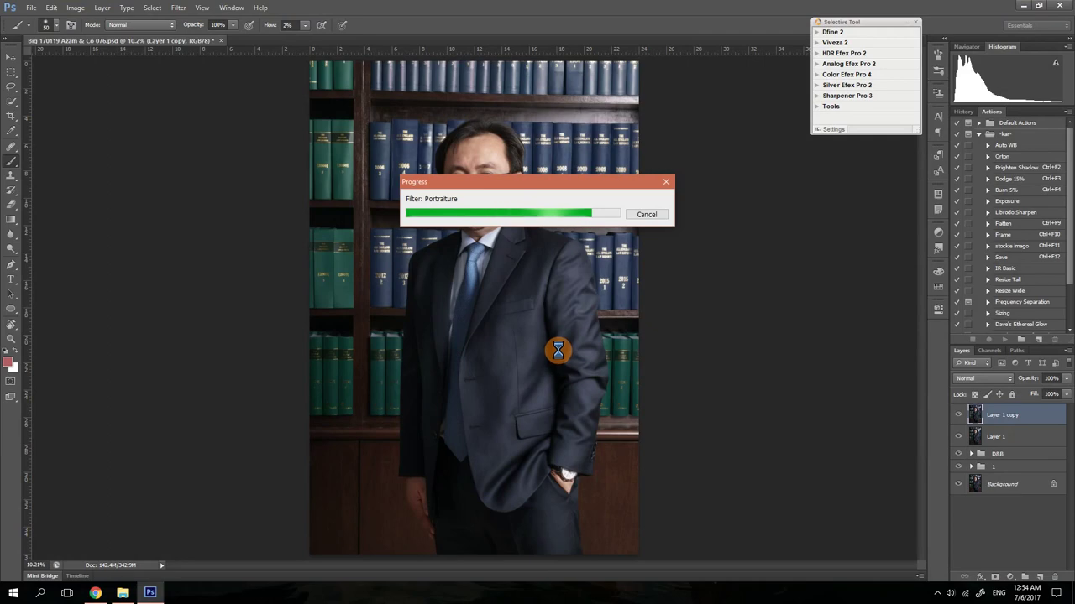
Delete the unfiltered Layer 1 and select the Portraiture result, Layer 1 copy
{"action": "key", "text": "alt+bracketleft"}
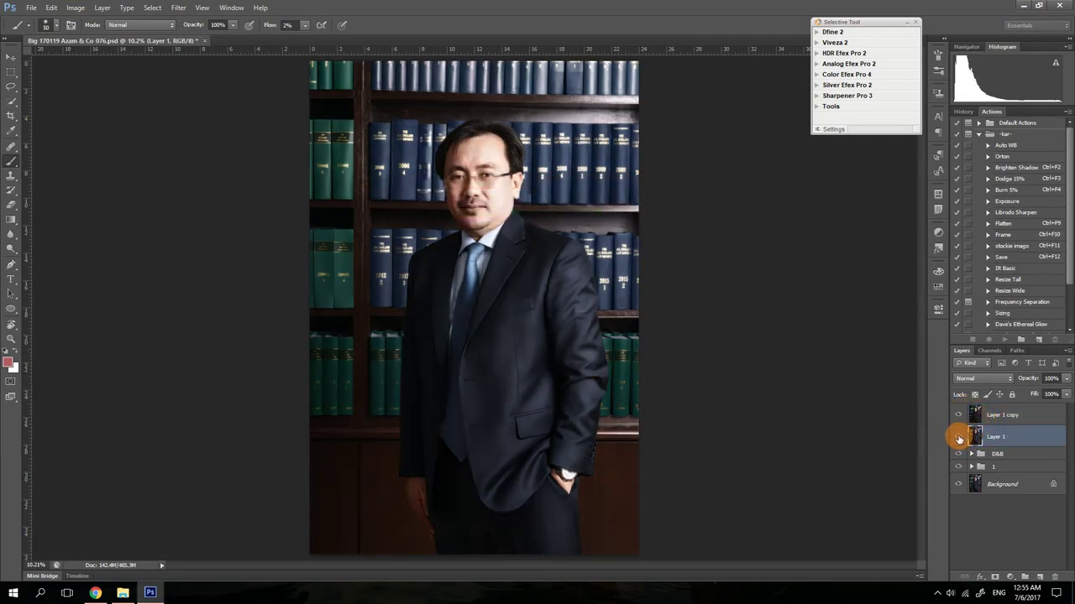
{"action": "left_click", "coordinate": [959, 437]}
{"action": "left_click_drag", "start_coordinate": [1007, 431], "coordinate": [1055, 576]}
{"action": "left_click", "coordinate": [999, 415]}
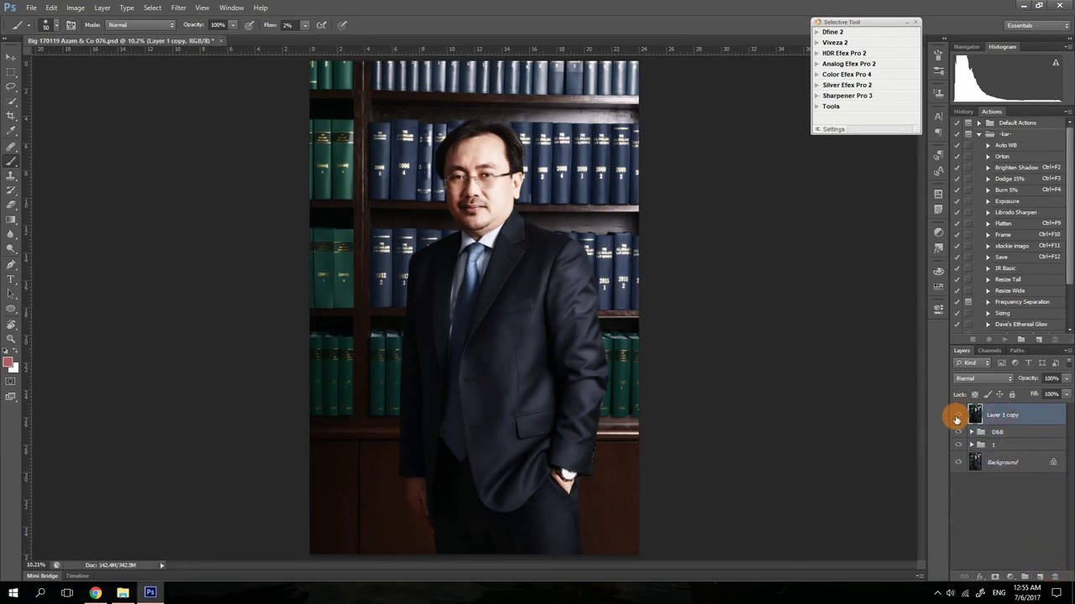
Toggle Layer 1 copy to compare the filter's effect, and set the layer's opacity to 25%
{"action": "left_click", "coordinate": [957, 416]}
{"action": "left_click", "coordinate": [957, 416]}
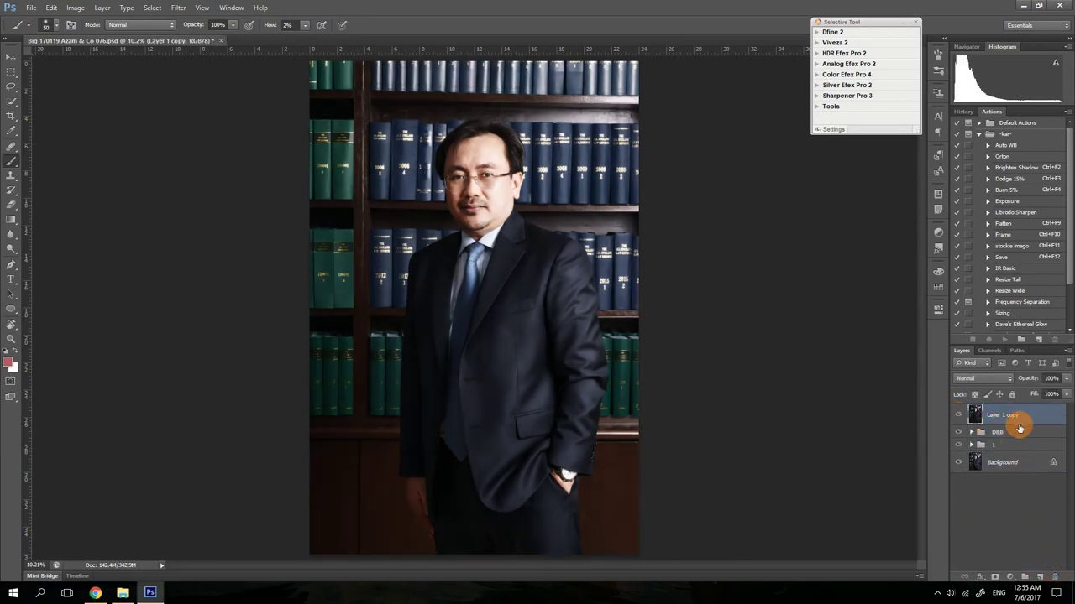
{"action": "left_click", "coordinate": [1051, 378]}
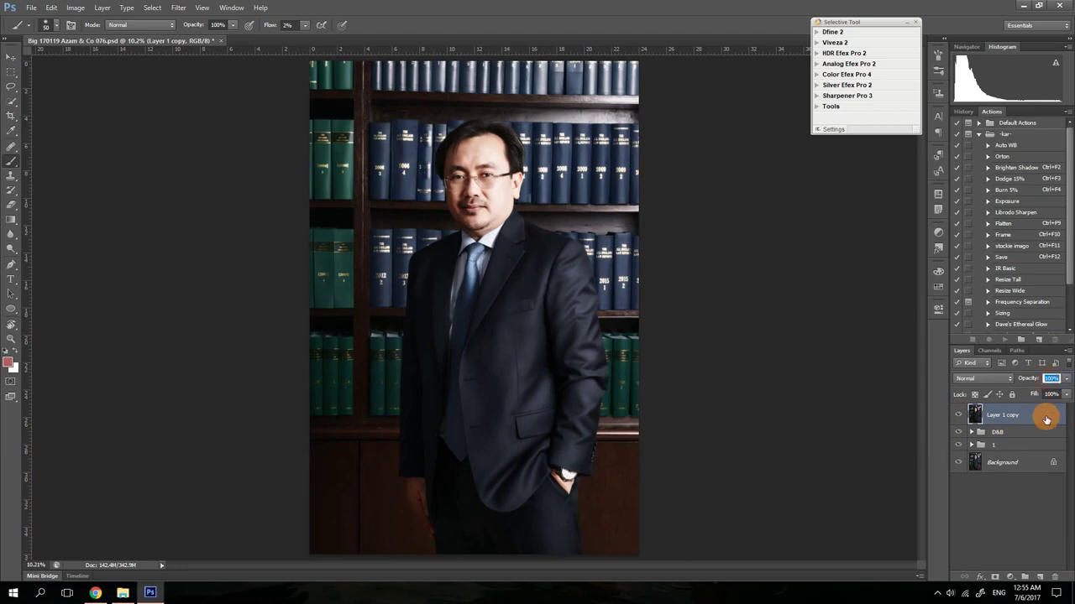
{"action": "type", "text": "25"}
{"action": "key", "text": "Return"}
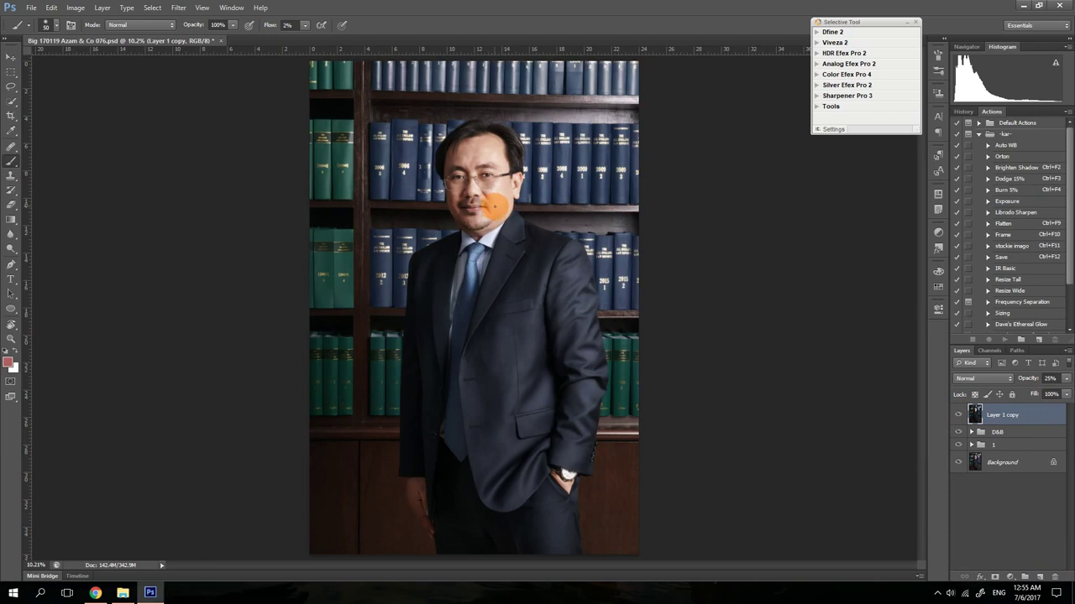
Zoom in on the face to 25% and toggle Layer 1 copy to compare the Portraiture effect
{"action": "key", "text": "space"}
{"action": "left_click", "coordinate": [468, 183]}
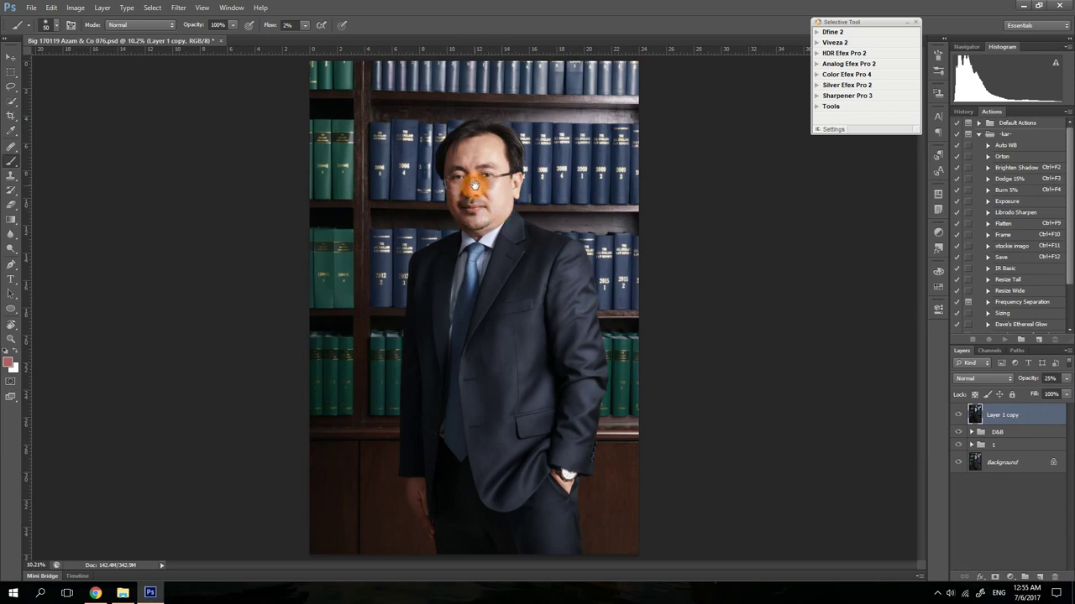
{"action": "left_click_drag", "start_coordinate": [475, 185], "coordinate": [480, 172]}
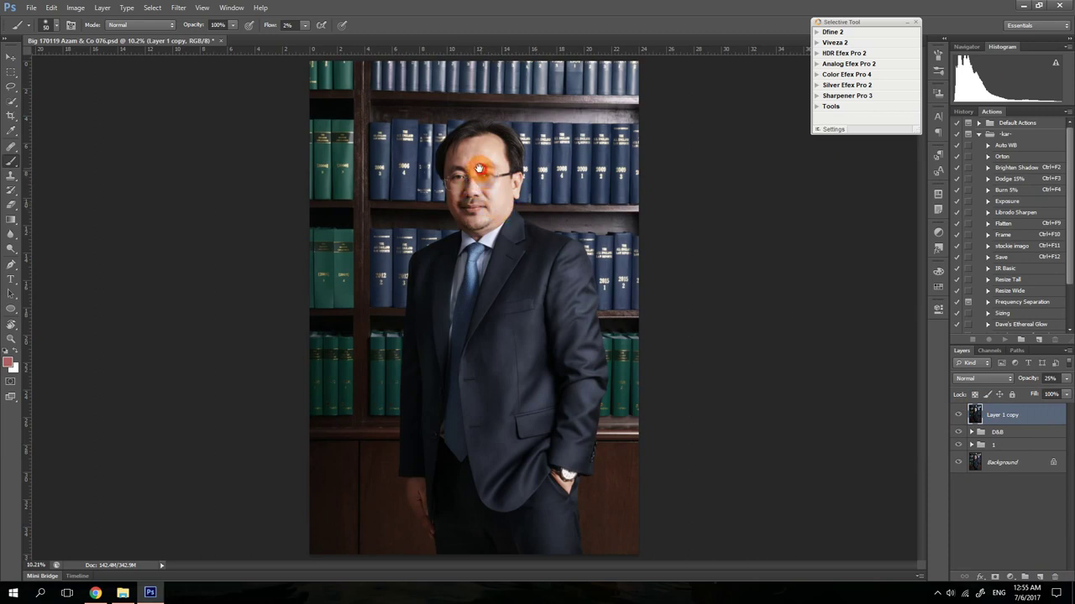
{"action": "scroll", "coordinate": [489, 178], "scroll_direction": "up", "scroll_amount": 4}
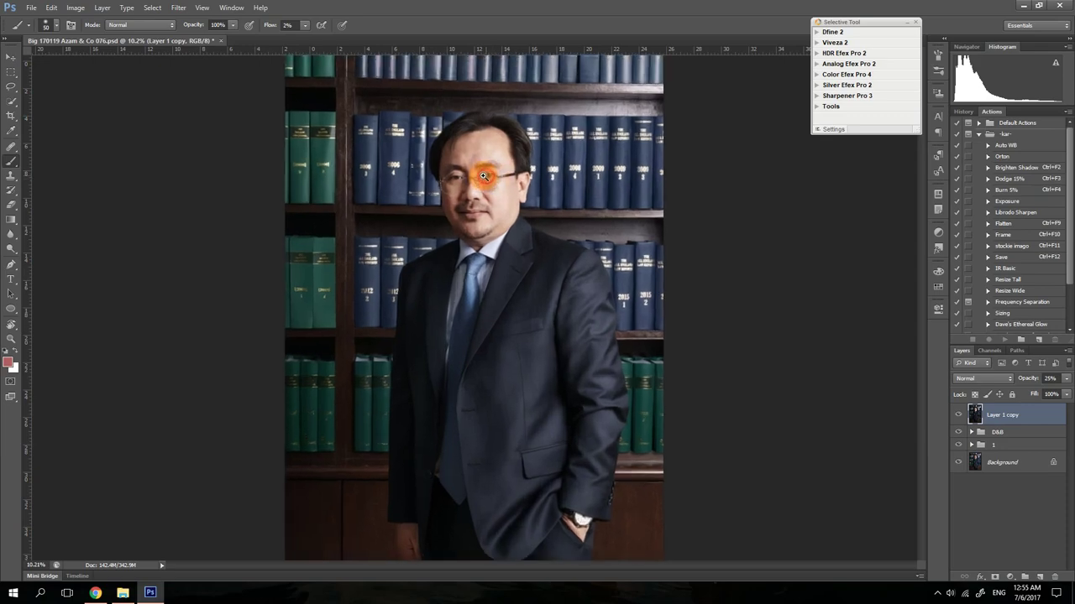
{"action": "scroll", "coordinate": [485, 178], "scroll_direction": "up", "scroll_amount": 1}
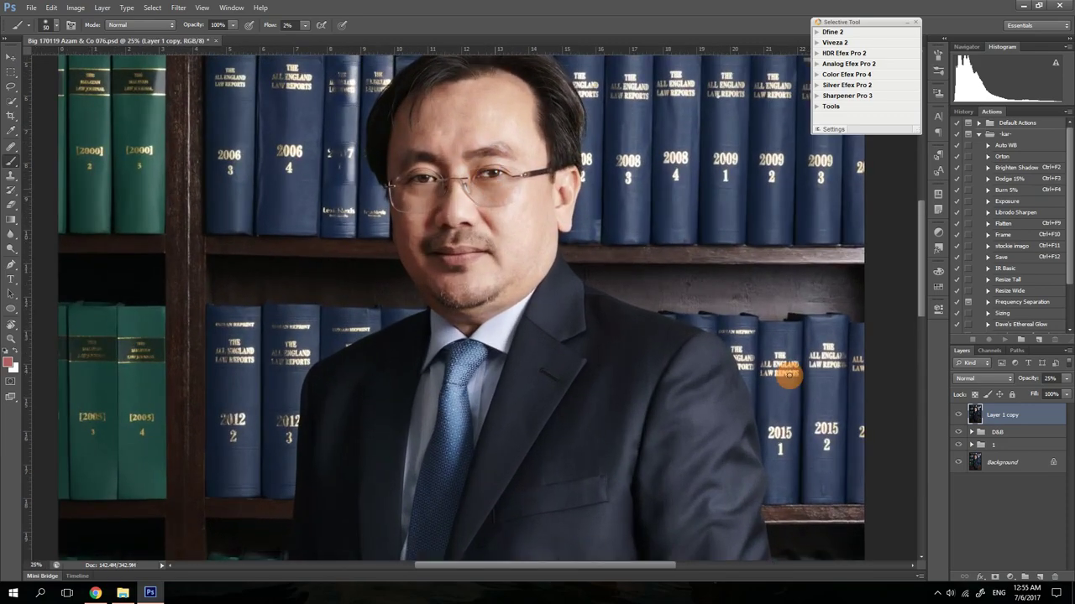
{"action": "left_click", "coordinate": [1051, 394]}
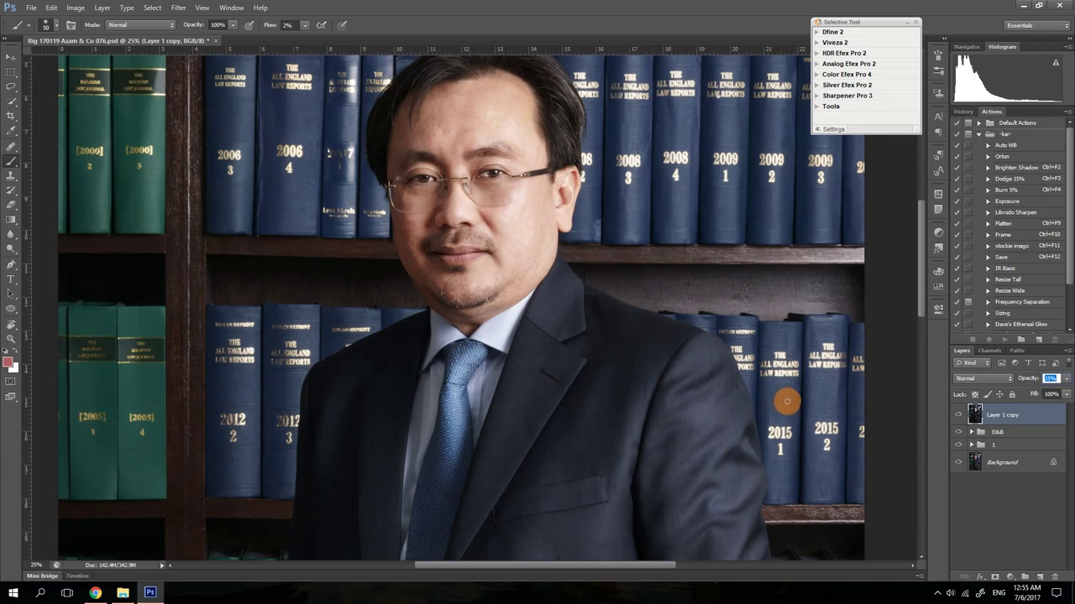
{"action": "left_click", "coordinate": [958, 417]}
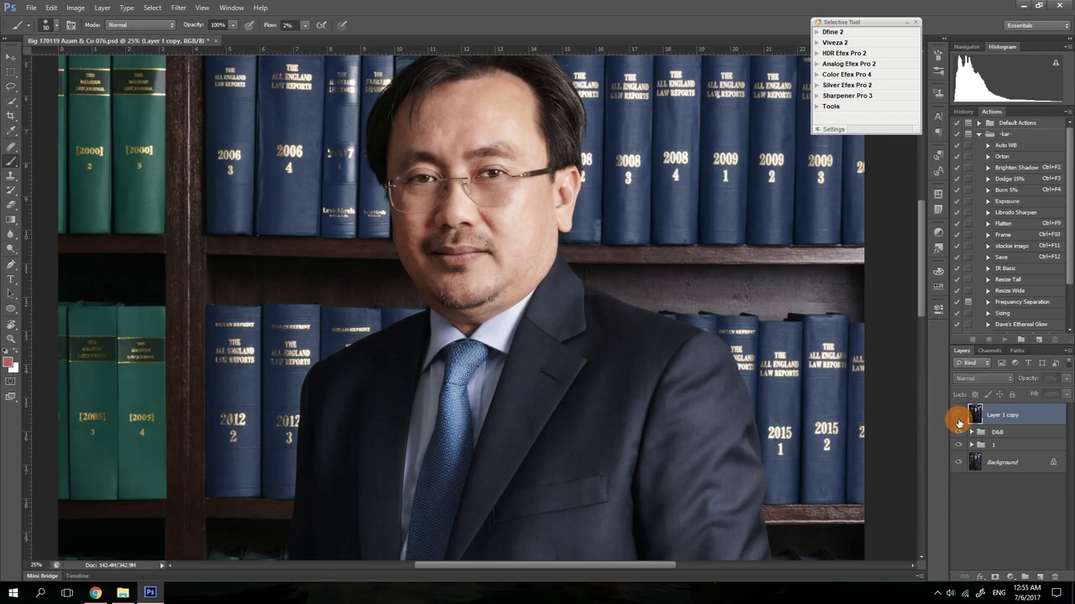
{"action": "left_click", "coordinate": [961, 424]}
{"action": "left_click", "coordinate": [962, 424]}
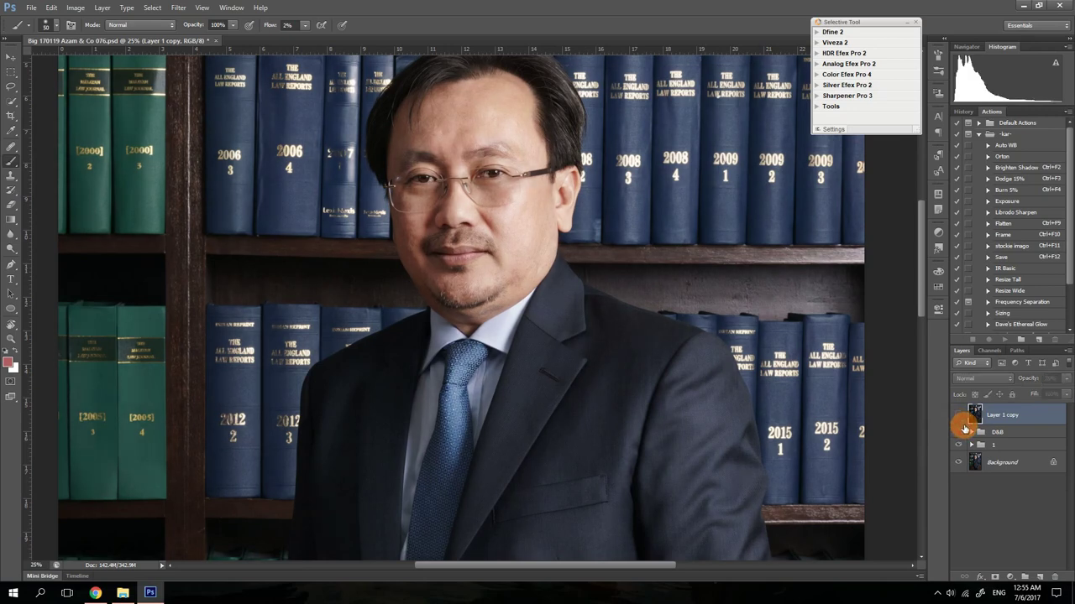
{"action": "left_click", "coordinate": [961, 424]}
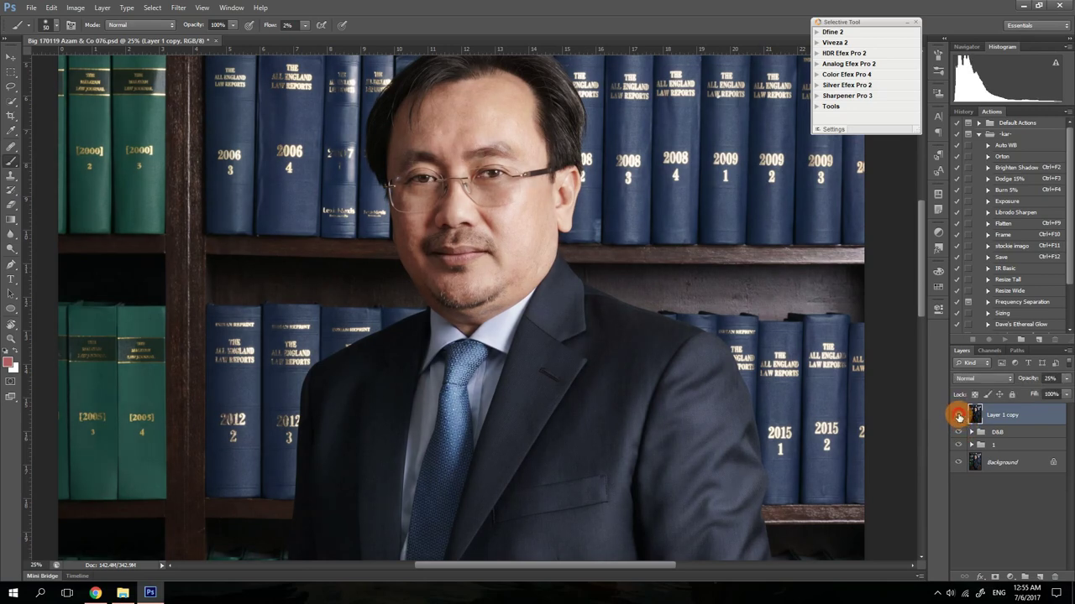
{"action": "left_click", "coordinate": [960, 420]}
{"action": "left_click", "coordinate": [959, 419]}
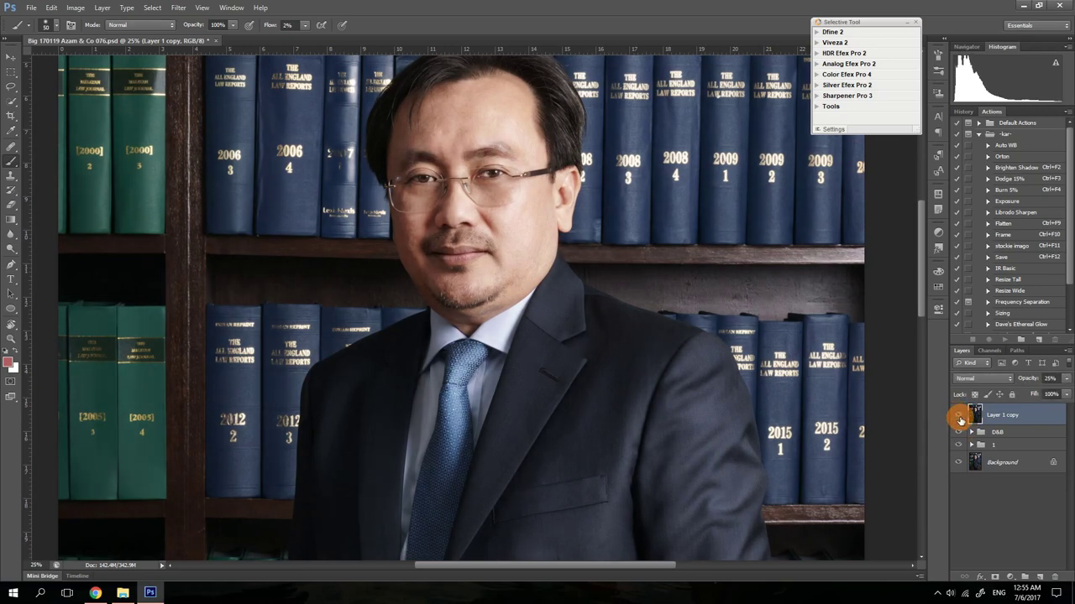
Compare the whole portrait with and without Layer 1 copy, and save the document
{"action": "key", "text": "ctrl+0"}
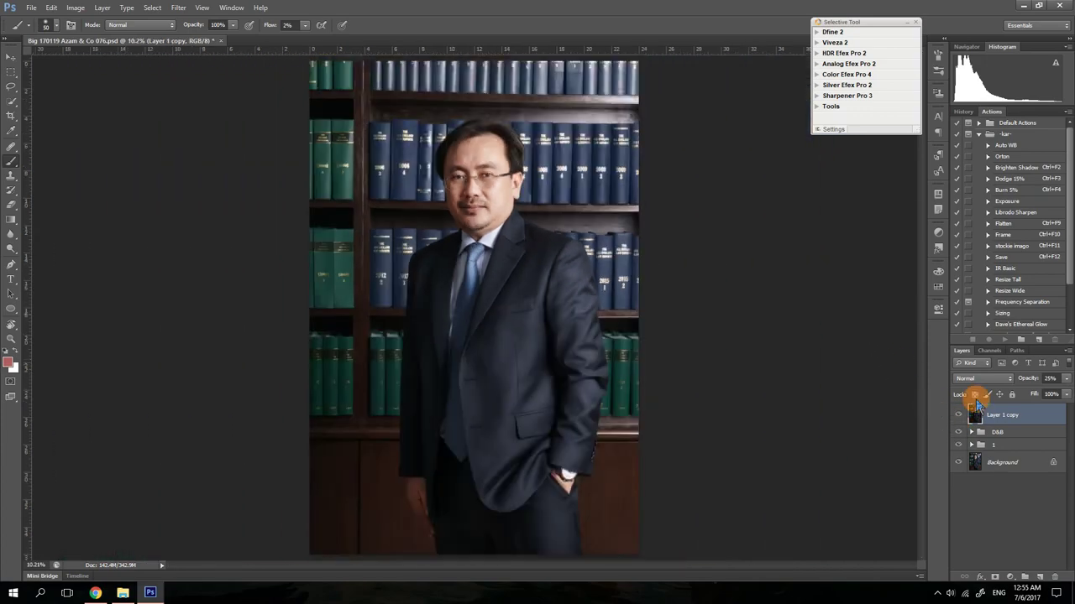
{"action": "left_click", "coordinate": [957, 417]}
{"action": "left_click", "coordinate": [958, 416]}
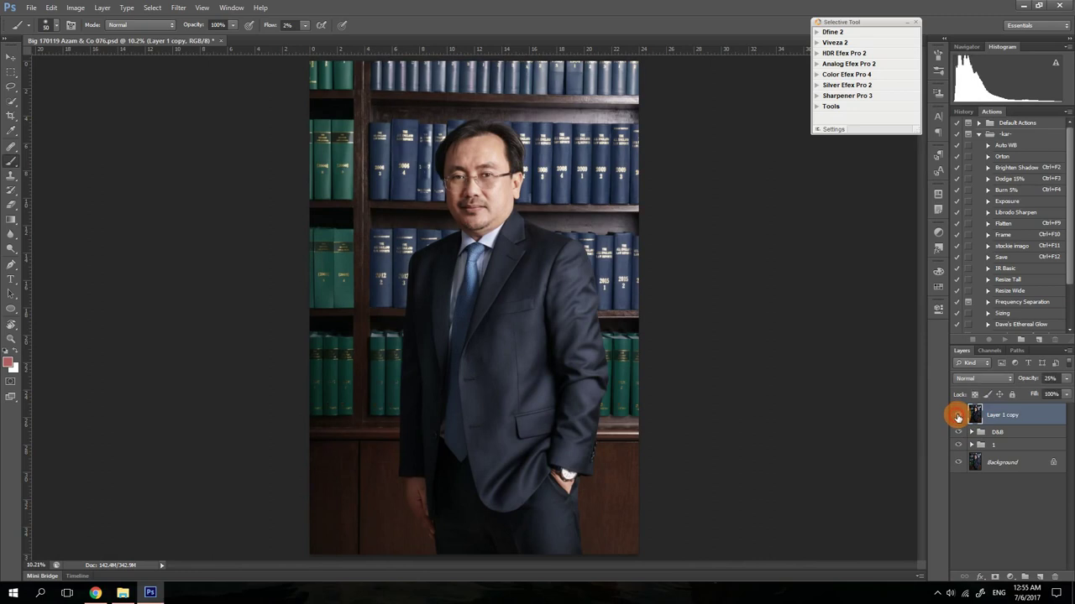
{"action": "left_click", "coordinate": [957, 416]}
{"action": "left_click", "coordinate": [958, 417]}
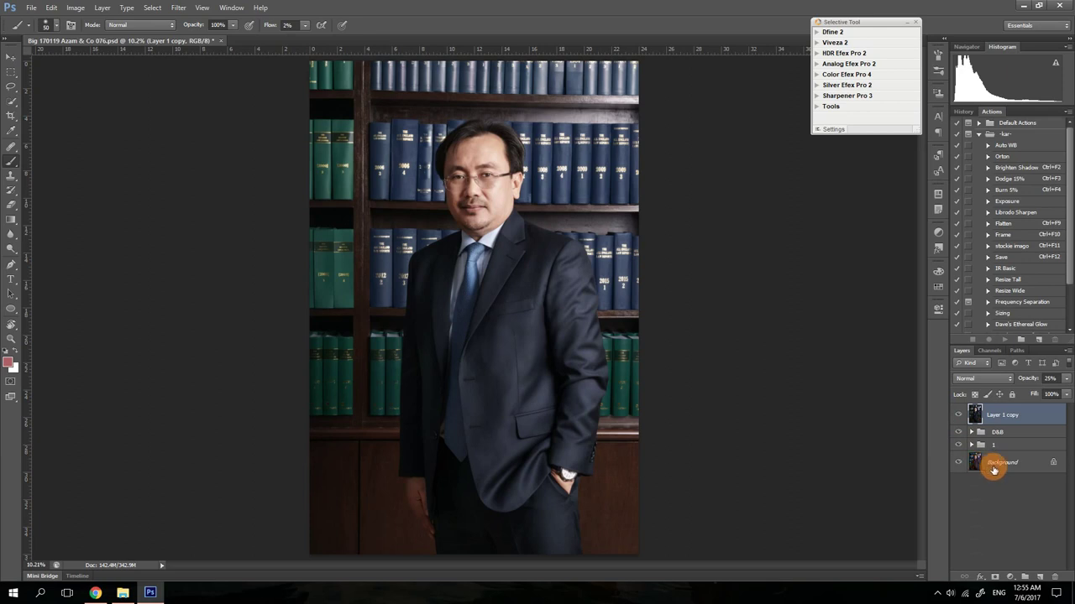
{"action": "left_click", "coordinate": [1039, 507]}
{"action": "key", "text": "ctrl+s"}
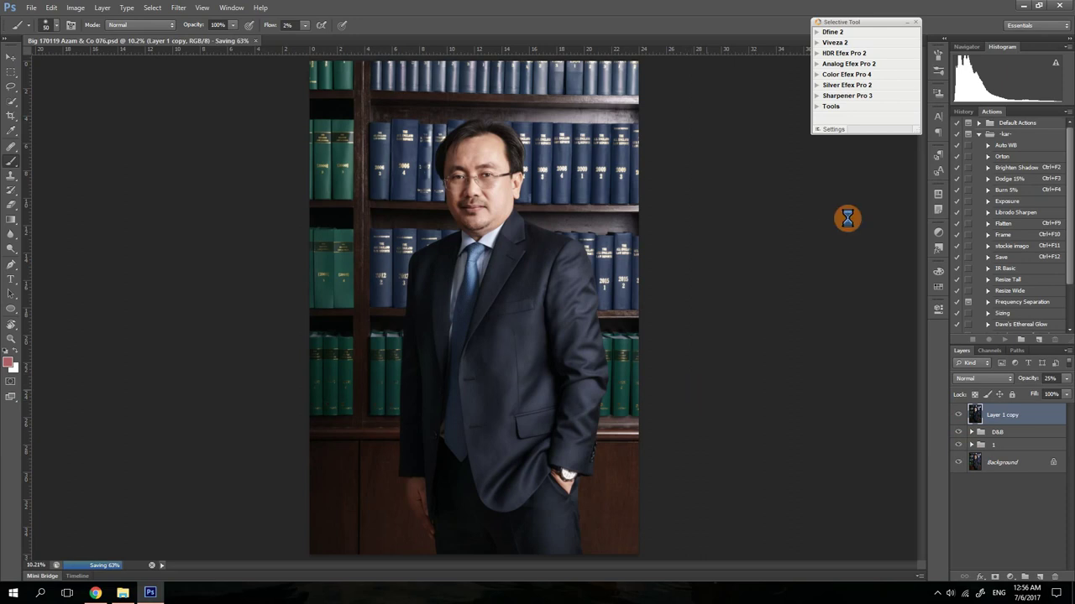
Stamp all visible layers into a new top layer, hide the layers between it and Background, and toggle it for a before/after comparison
{"action": "key", "text": "ctrl+alt+shift+e"}
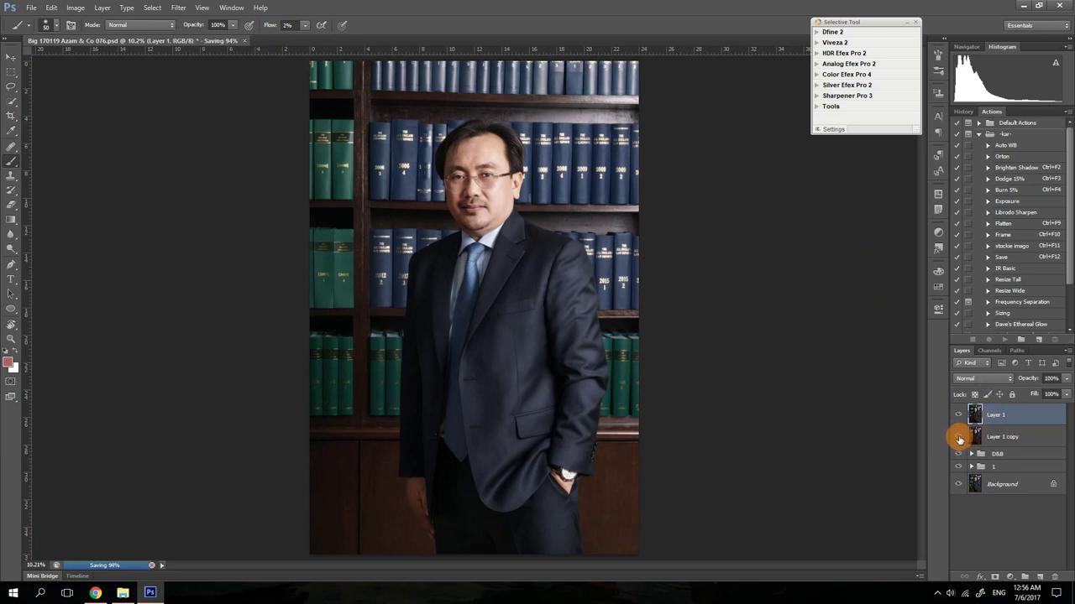
{"action": "mouse_move", "coordinate": [956, 438]}
{"action": "left_mouse_down"}
{"action": "mouse_move", "coordinate": [954, 472]}
{"action": "mouse_move", "coordinate": [957, 454]}
{"action": "left_mouse_up"}
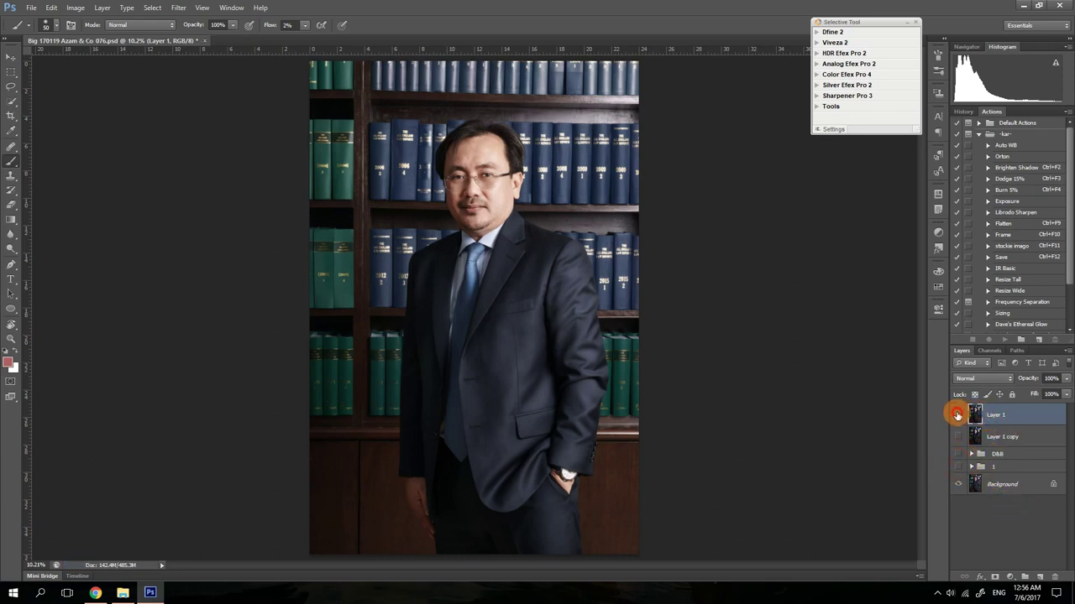
{"action": "left_click", "coordinate": [957, 415]}
{"action": "left_click", "coordinate": [959, 416]}
{"action": "left_click", "coordinate": [960, 416]}
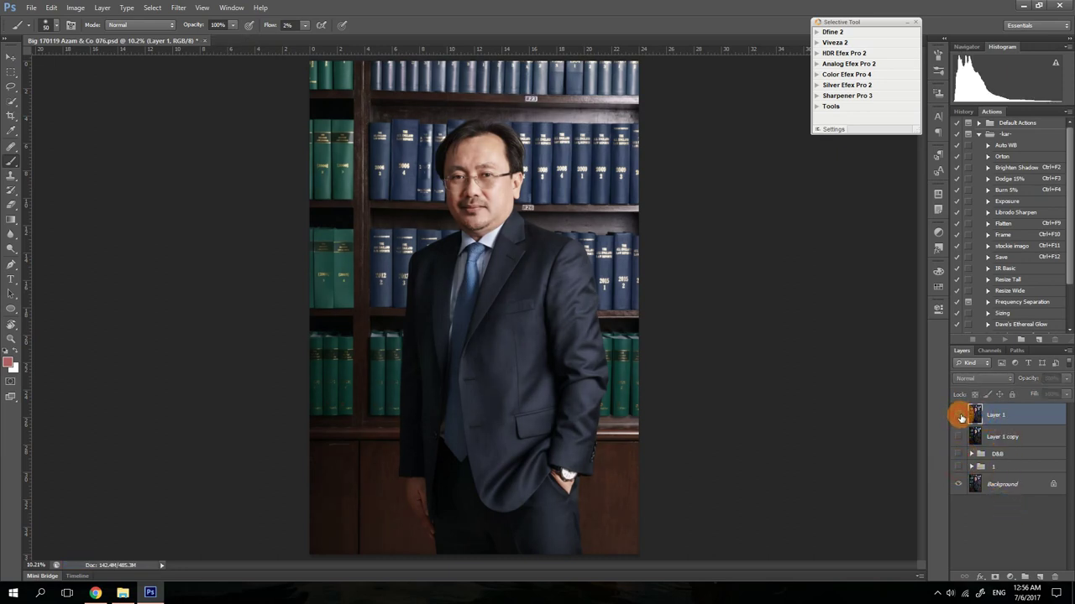
{"action": "left_click", "coordinate": [960, 417]}
{"action": "left_click", "coordinate": [960, 417]}
{"action": "left_click", "coordinate": [961, 417]}
{"action": "left_click", "coordinate": [961, 418]}
{"action": "left_click", "coordinate": [961, 418]}
{"action": "left_click", "coordinate": [998, 416]}
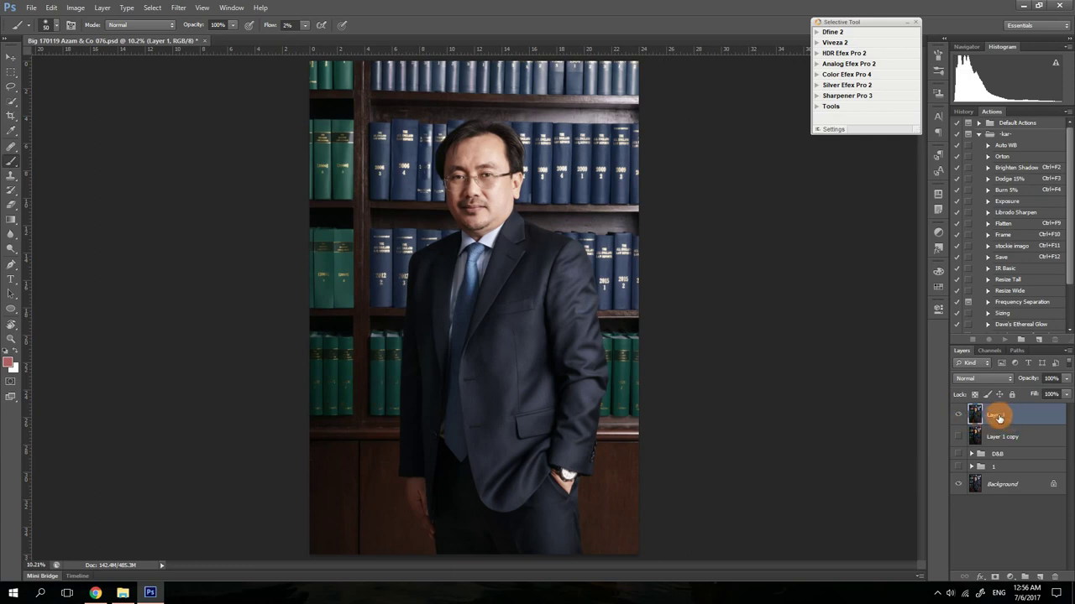
Show Layer 1 copy and the D&B and 1 groups again, and delete the stamped Layer 1
{"action": "left_click", "coordinate": [957, 451]}
{"action": "left_click", "coordinate": [958, 435]}
{"action": "left_click", "coordinate": [959, 466]}
{"action": "left_click_drag", "start_coordinate": [995, 415], "coordinate": [1055, 578]}
Run the Frequency Separation action on Layer 1 copy with a Gaussian Blur radius of 3 pixels, checking the blur around the eyes
{"action": "left_click", "coordinate": [992, 415]}
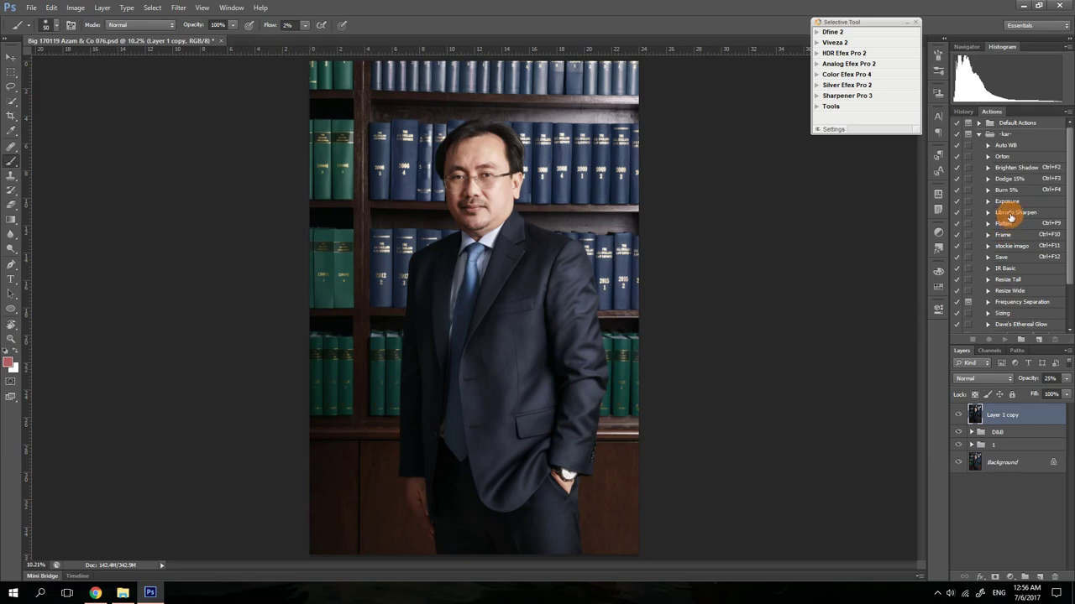
{"action": "left_click", "coordinate": [1011, 302]}
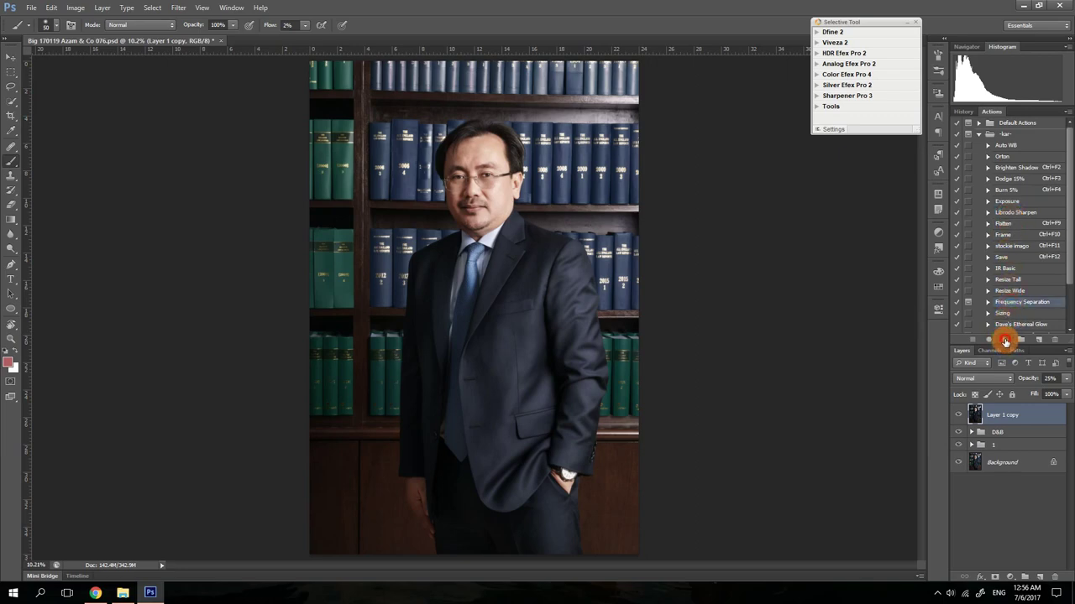
{"action": "left_click", "coordinate": [1005, 340]}
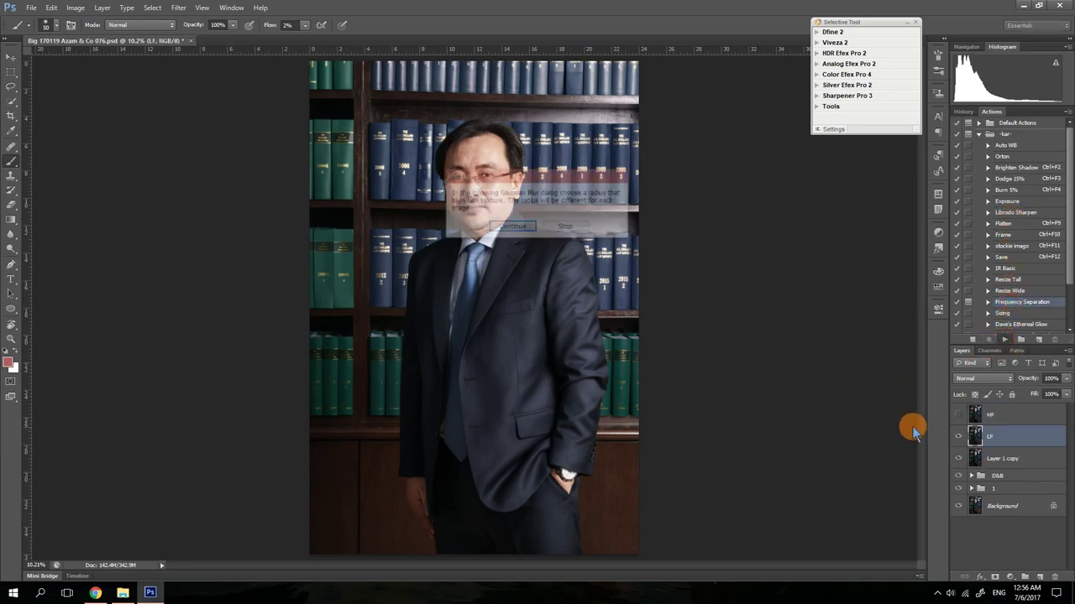
{"action": "left_click", "coordinate": [512, 227]}
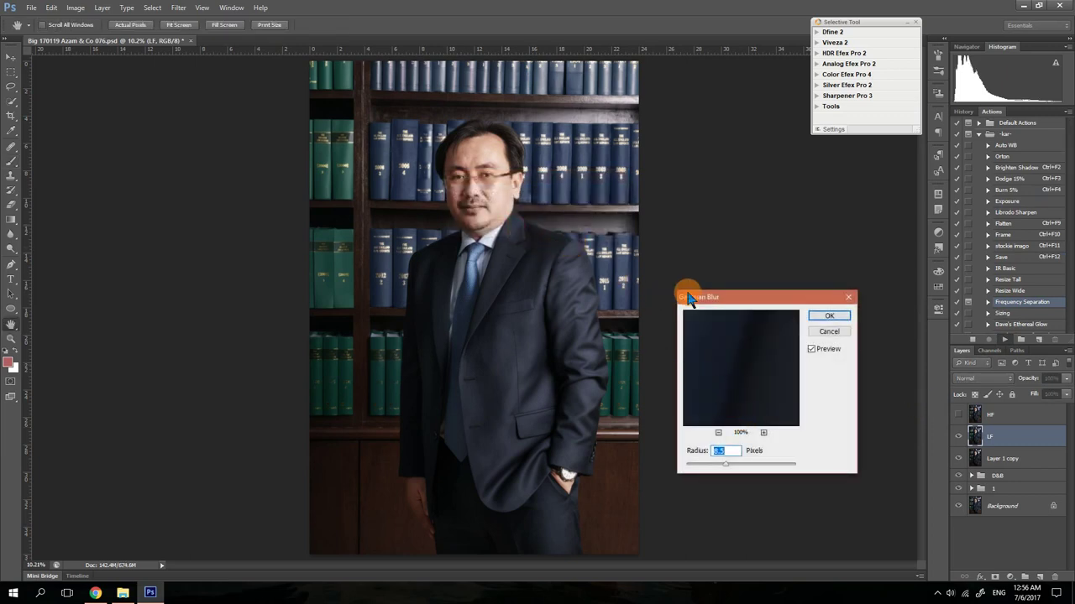
{"action": "left_click_drag", "start_coordinate": [691, 299], "coordinate": [595, 148]}
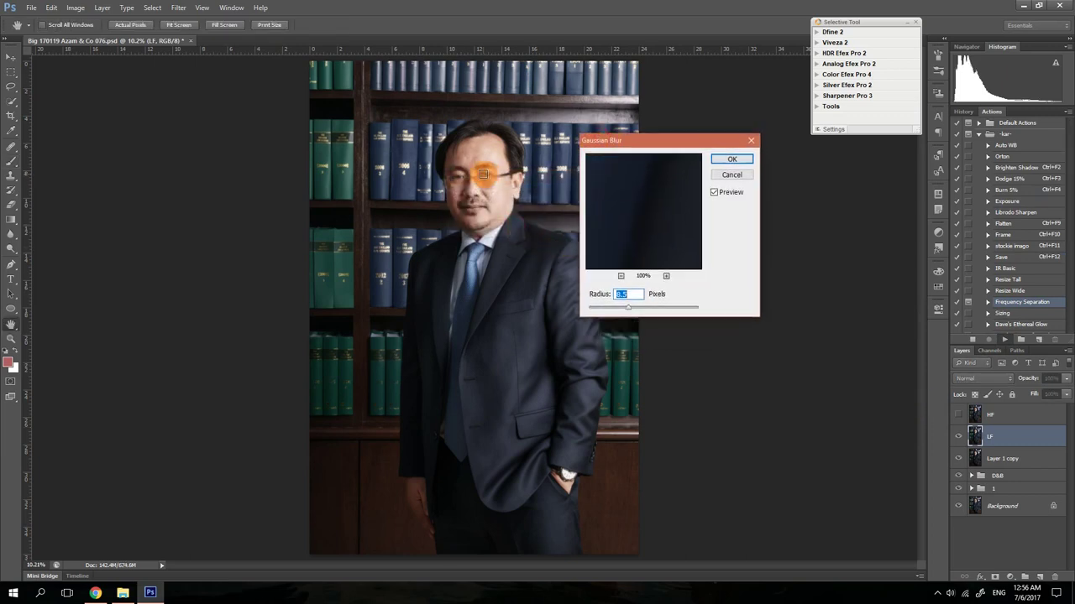
{"action": "left_click", "coordinate": [483, 174]}
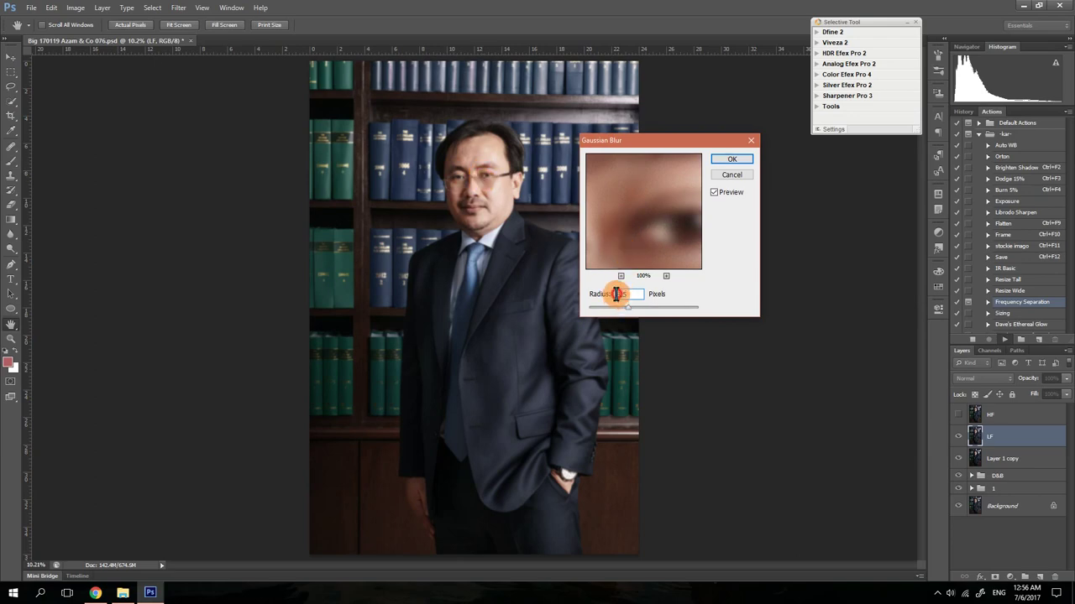
{"action": "left_click_drag", "start_coordinate": [616, 294], "coordinate": [646, 311]}
{"action": "type", "text": "3"}
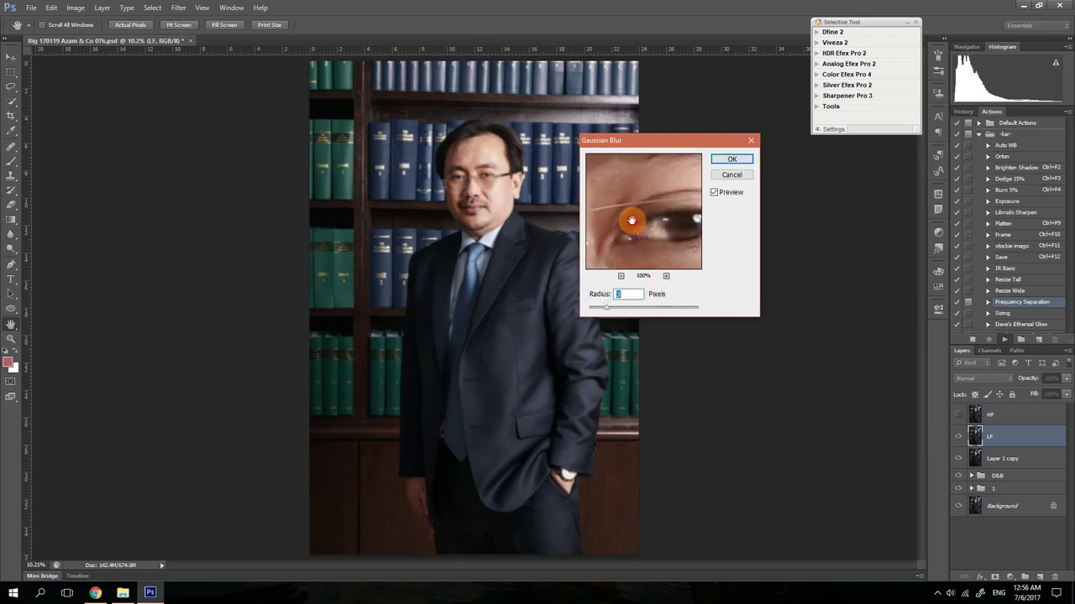
{"action": "left_click", "coordinate": [502, 182]}
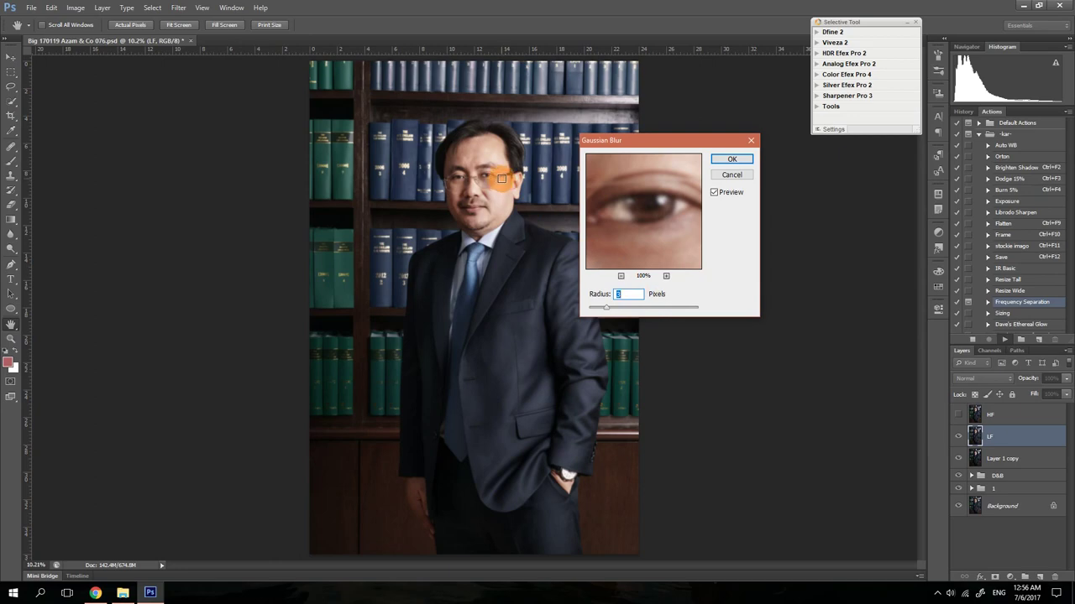
{"action": "left_click", "coordinate": [628, 246]}
{"action": "left_click", "coordinate": [724, 160]}
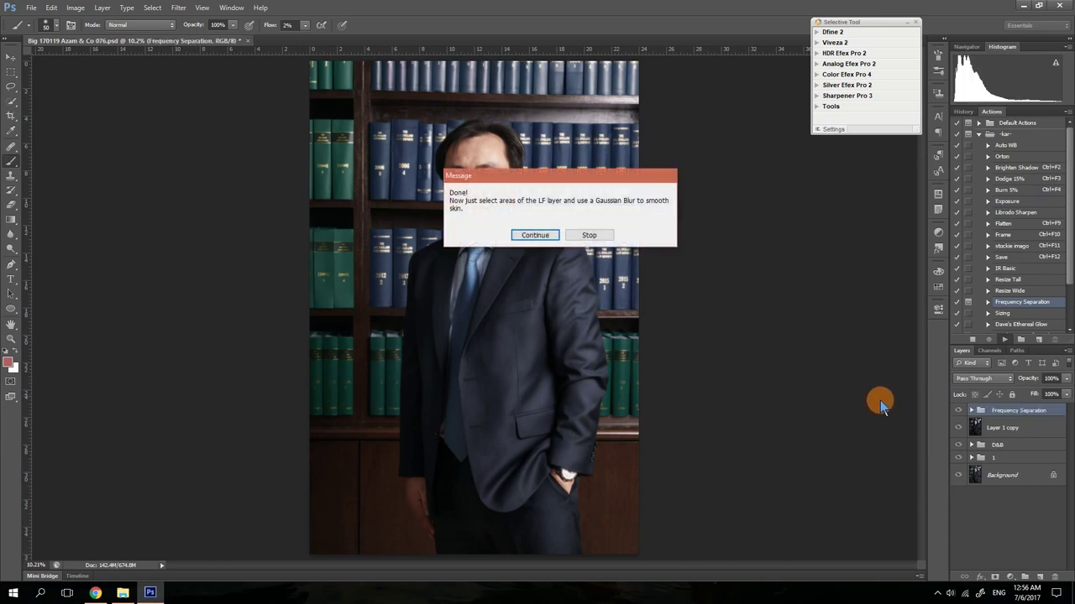
{"action": "key", "text": "Return"}
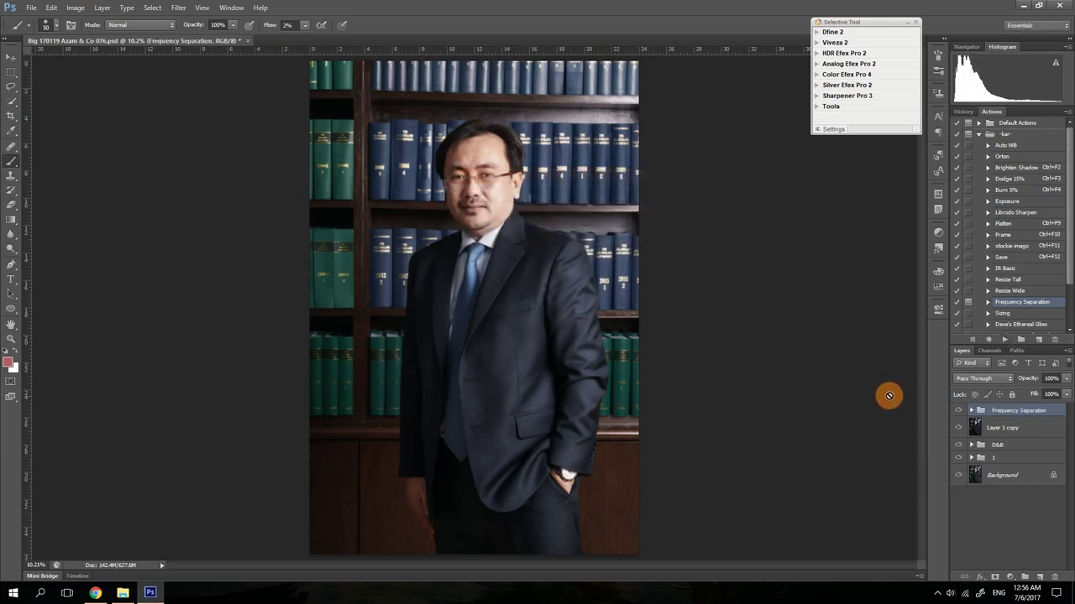
Expand the Frequency Separation group and add a new empty layer directly above LF
{"action": "left_click", "coordinate": [971, 411]}
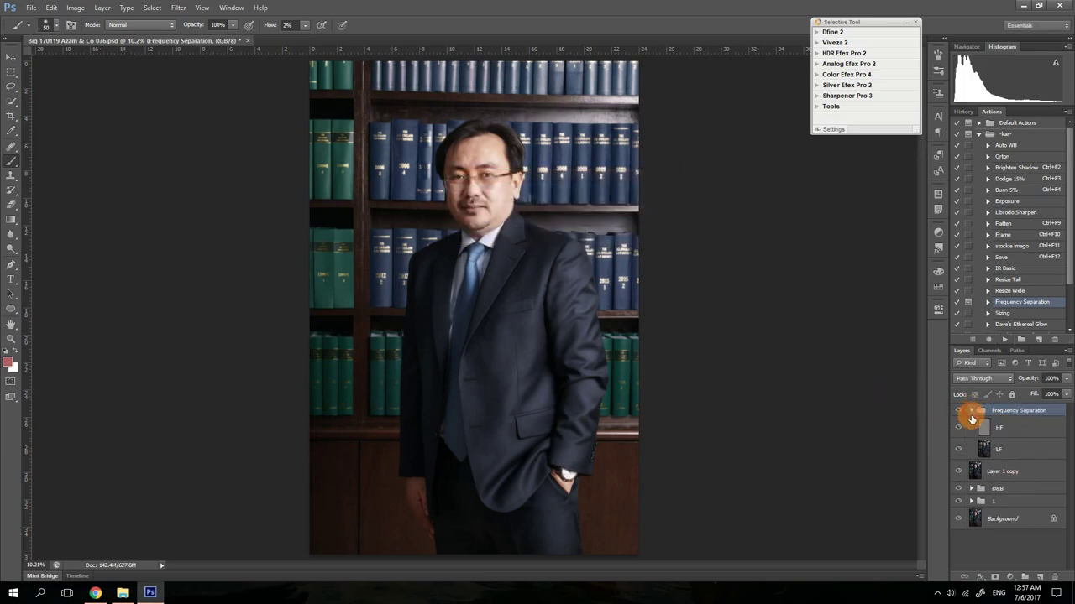
{"action": "left_click", "coordinate": [1004, 451]}
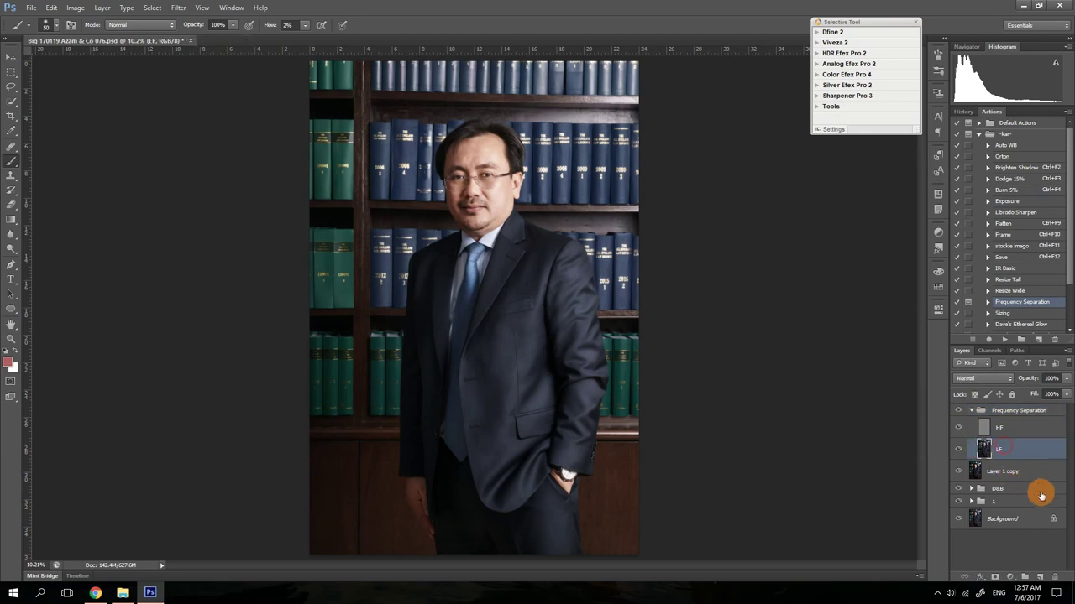
{"action": "left_click", "coordinate": [1041, 577]}
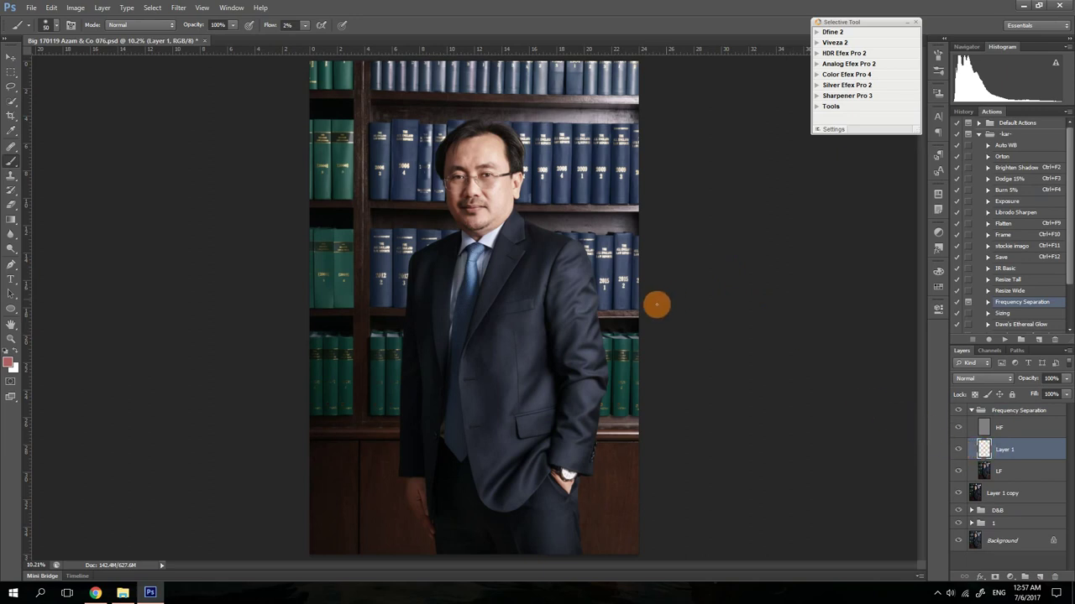
Examine the skin of the forehead and brows at 100% zoom
{"action": "left_click", "coordinate": [472, 165], "text": "ctrl"}
{"action": "left_click", "coordinate": [477, 175], "text": "ctrl"}
{"action": "left_click", "coordinate": [482, 176], "text": "ctrl"}
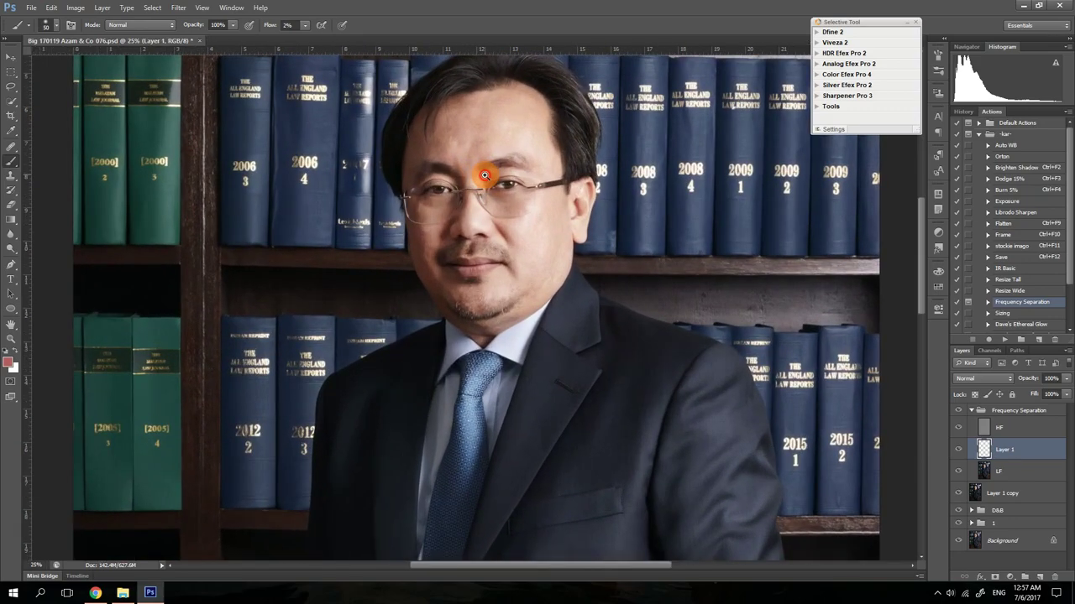
{"action": "left_click", "coordinate": [487, 176], "text": "ctrl"}
{"action": "scroll", "coordinate": [486, 176], "scroll_direction": "up", "scroll_amount": 1}
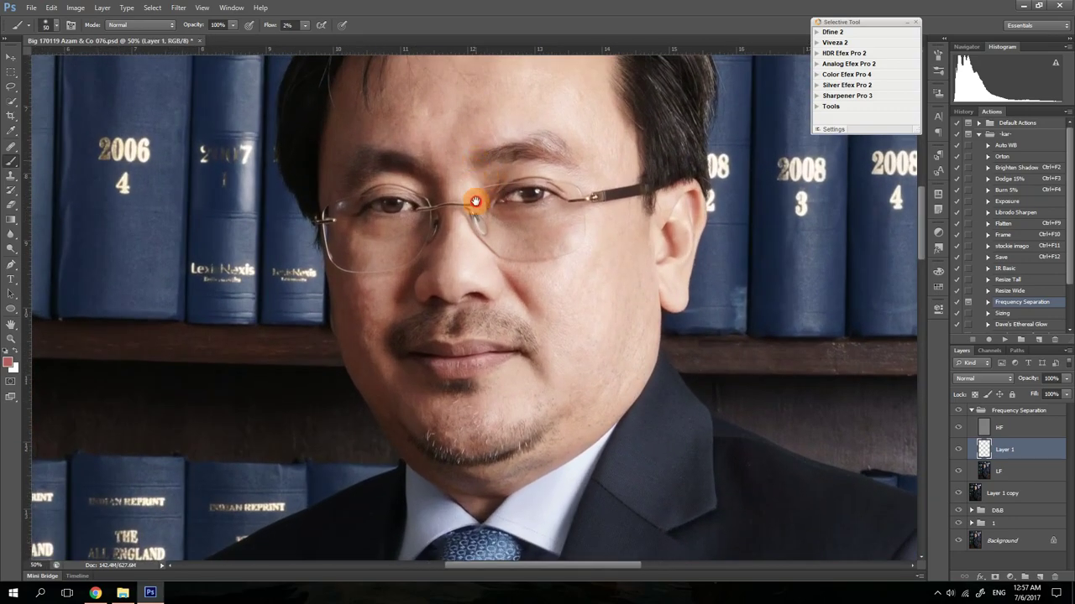
{"action": "left_click_drag", "start_coordinate": [473, 204], "coordinate": [479, 252]}
{"action": "scroll", "coordinate": [469, 252], "scroll_direction": "up", "scroll_amount": 1}
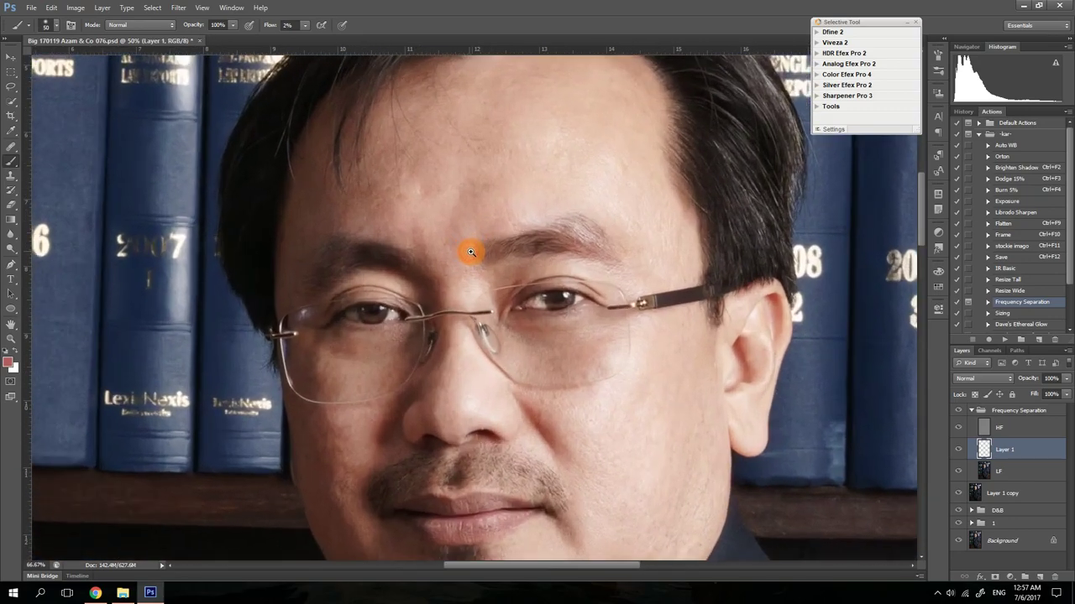
{"action": "scroll", "coordinate": [470, 228], "scroll_direction": "up", "scroll_amount": 1}
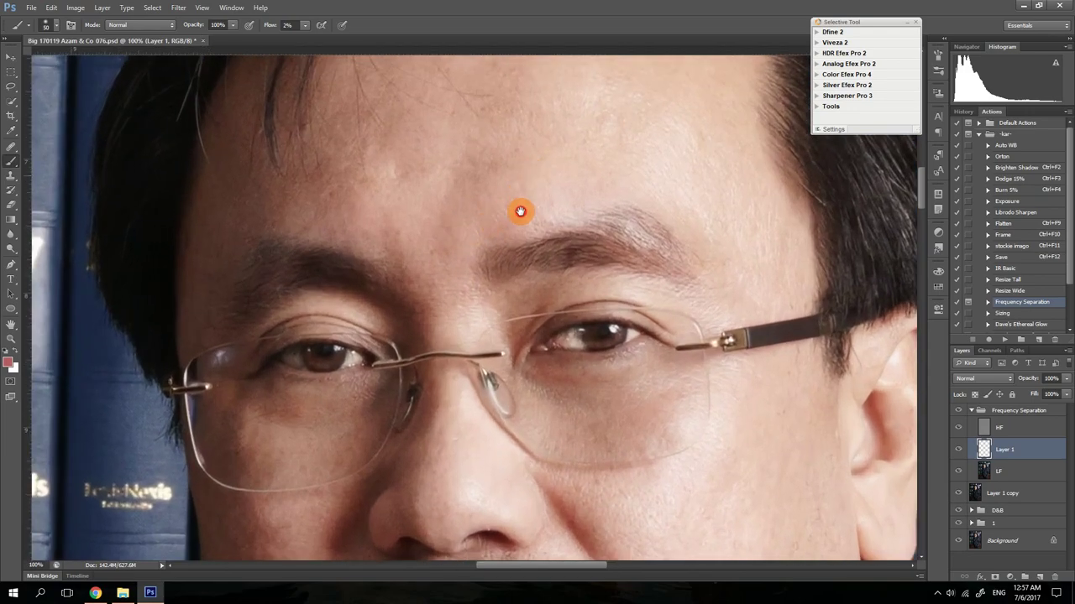
{"action": "left_click_drag", "start_coordinate": [521, 213], "coordinate": [499, 308]}
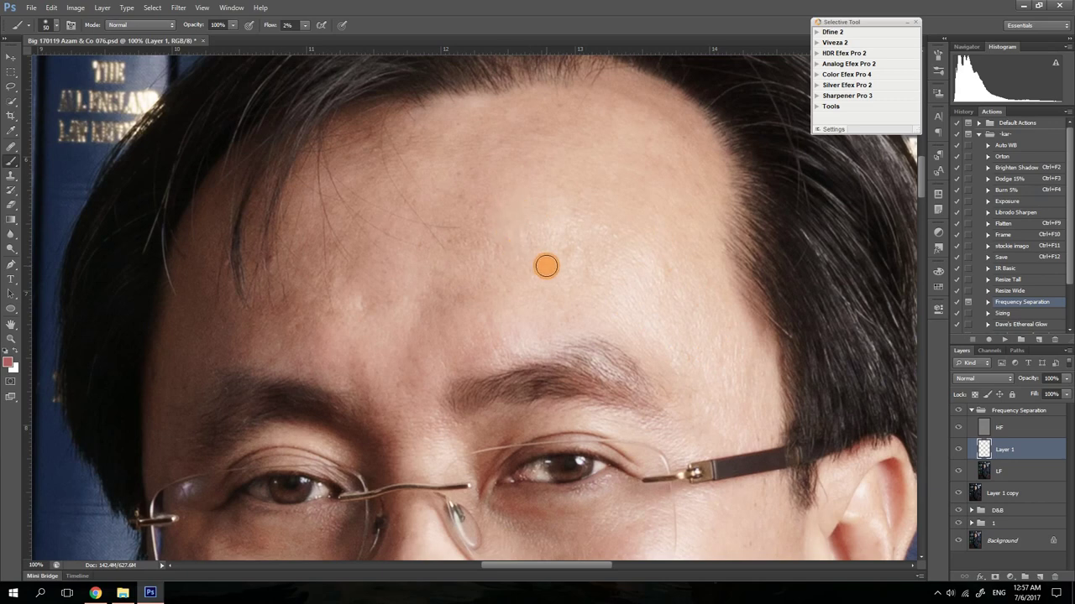
Add an empty layer above Layer 1 and set up a small brush in pure red ff0000 at 100% flow
{"action": "left_click", "coordinate": [1039, 577]}
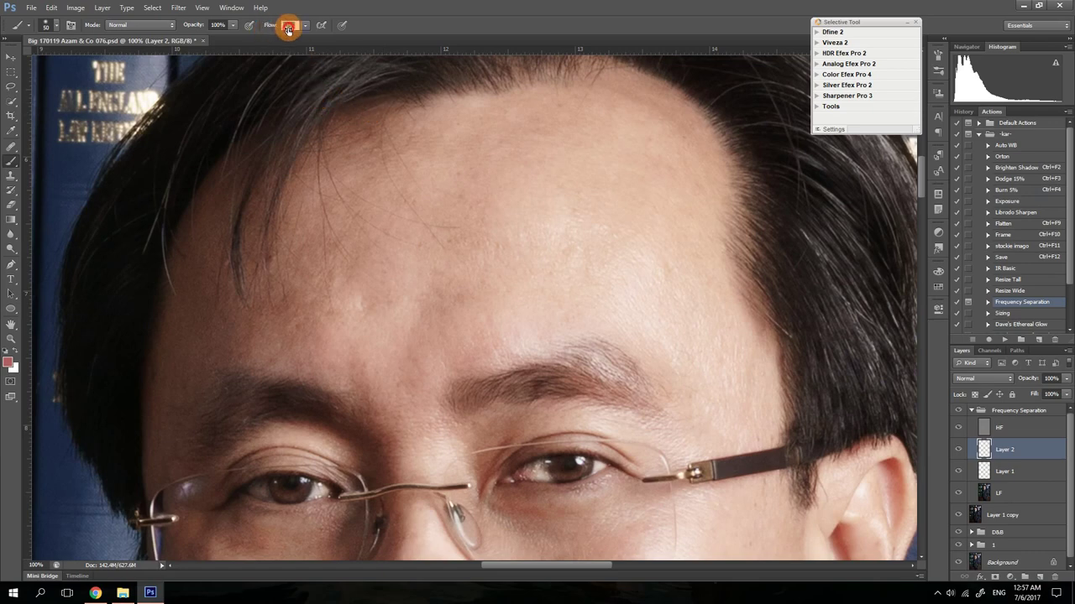
{"action": "left_click", "coordinate": [9, 362]}
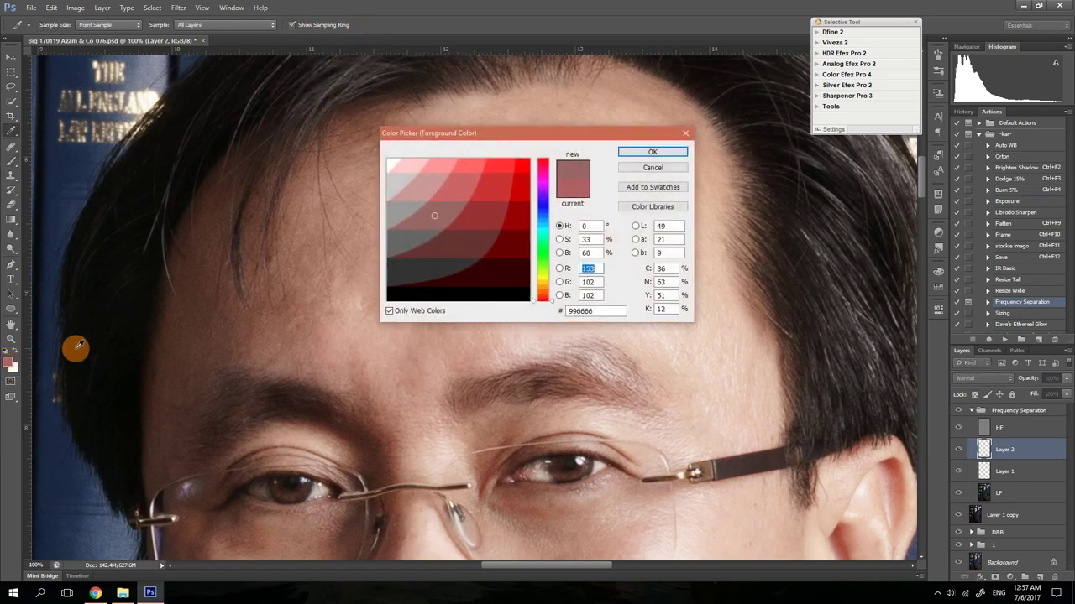
{"action": "left_click", "coordinate": [525, 164]}
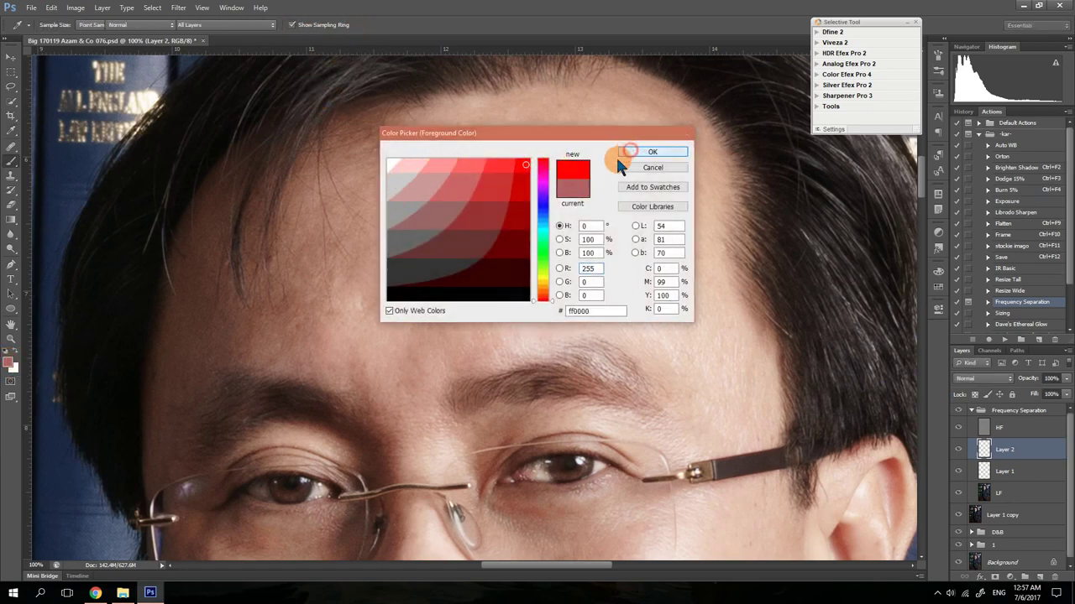
{"action": "left_click", "coordinate": [621, 156]}
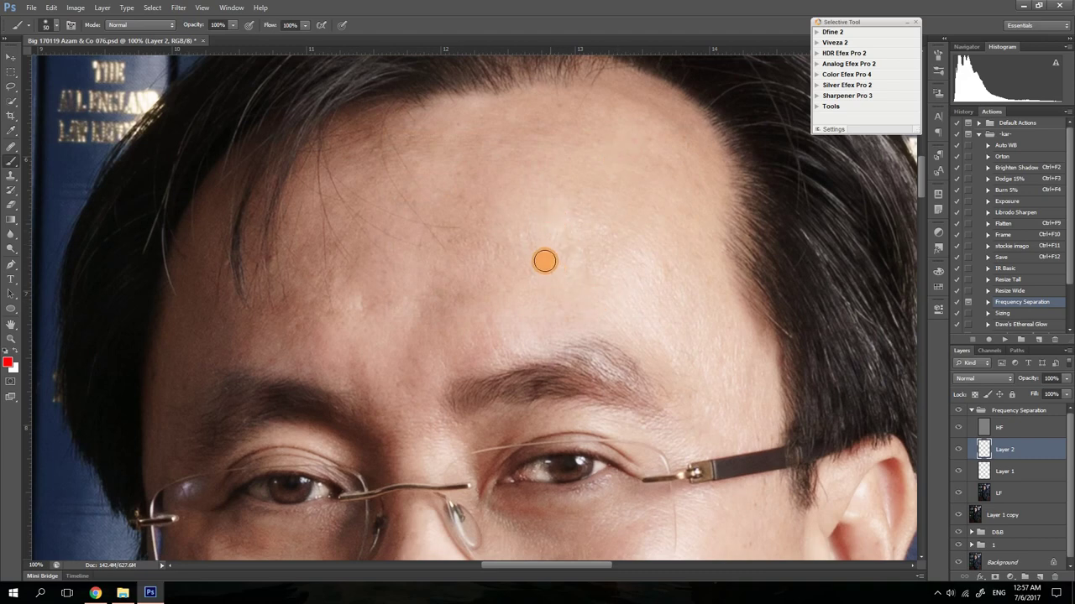
{"action": "key", "text": "bracketleft"}
{"action": "key", "text": "bracketleft"}
{"action": "key", "text": "bracketleft"}
{"action": "key", "text": "bracketleft"}
{"action": "key", "text": "bracketleft"}
{"action": "key", "text": "bracketleft"}
{"action": "key", "text": "bracketleft"}
{"action": "key", "text": "bracketleft"}
{"action": "key", "text": "bracketleft"}
{"action": "key", "text": "bracketleft"}
{"action": "key", "text": "bracketleft"}
{"action": "key", "text": "bracketleft"}
{"action": "key", "text": "bracketleft"}
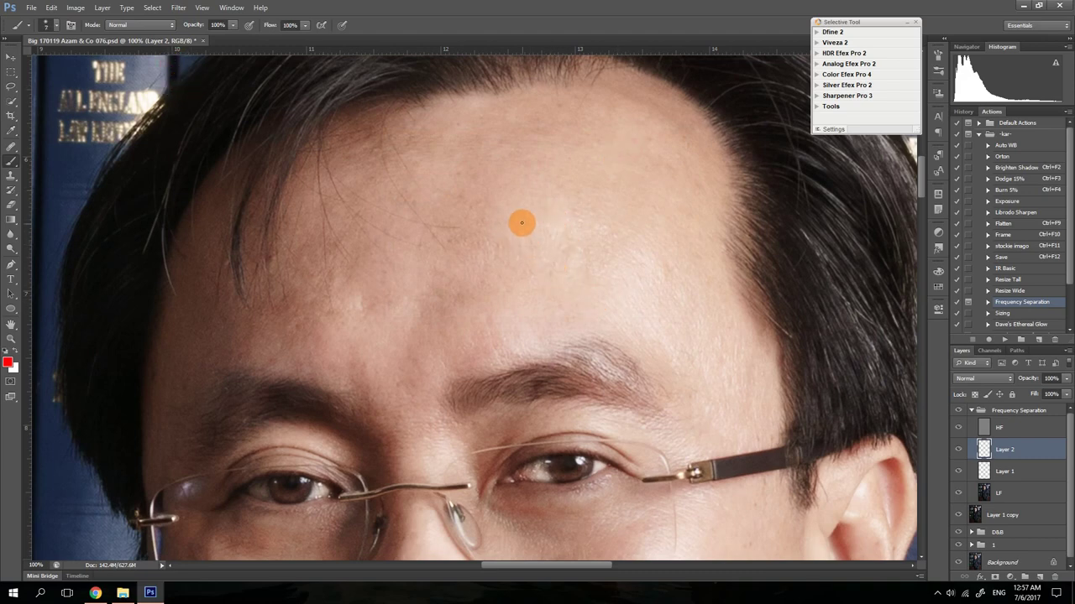
Outline in red the uneven patches on the forehead, between the brows, under both eyes and on the nose tip
{"action": "mouse_move", "coordinate": [485, 242]}
{"action": "left_mouse_down"}
{"action": "mouse_move", "coordinate": [528, 265]}
{"action": "mouse_move", "coordinate": [603, 293]}
{"action": "mouse_move", "coordinate": [671, 350]}
{"action": "mouse_move", "coordinate": [708, 358]}
{"action": "mouse_move", "coordinate": [654, 262]}
{"action": "mouse_move", "coordinate": [585, 219]}
{"action": "mouse_move", "coordinate": [533, 216]}
{"action": "left_mouse_up"}
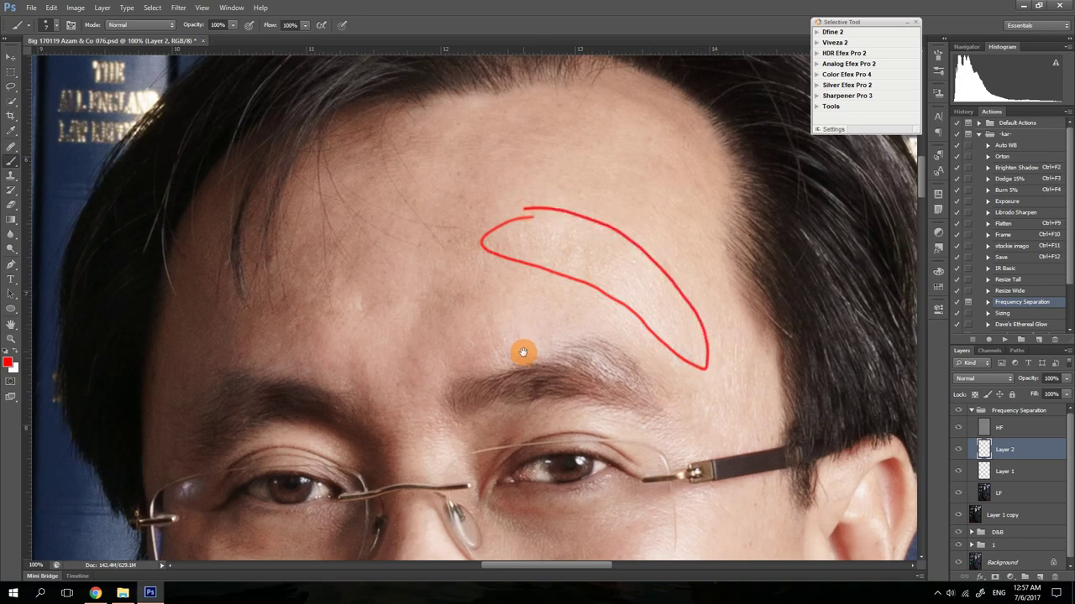
{"action": "left_click_drag", "start_coordinate": [523, 352], "coordinate": [518, 230]}
{"action": "mouse_move", "coordinate": [421, 311]}
{"action": "left_mouse_down"}
{"action": "mouse_move", "coordinate": [429, 355]}
{"action": "mouse_move", "coordinate": [461, 363]}
{"action": "mouse_move", "coordinate": [468, 318]}
{"action": "left_mouse_up"}
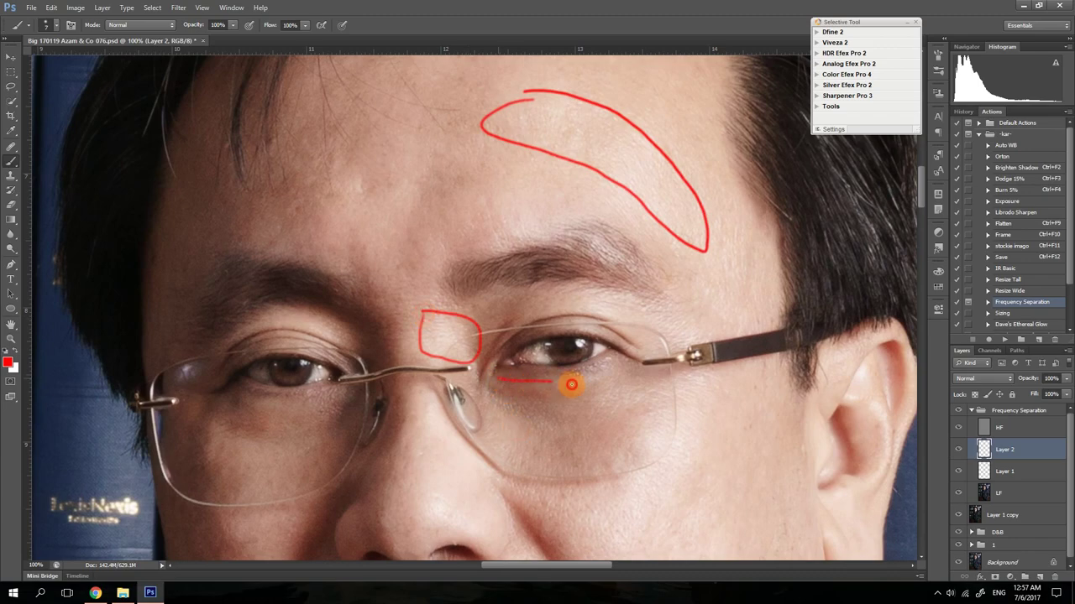
{"action": "left_click_drag", "start_coordinate": [494, 391], "coordinate": [489, 384]}
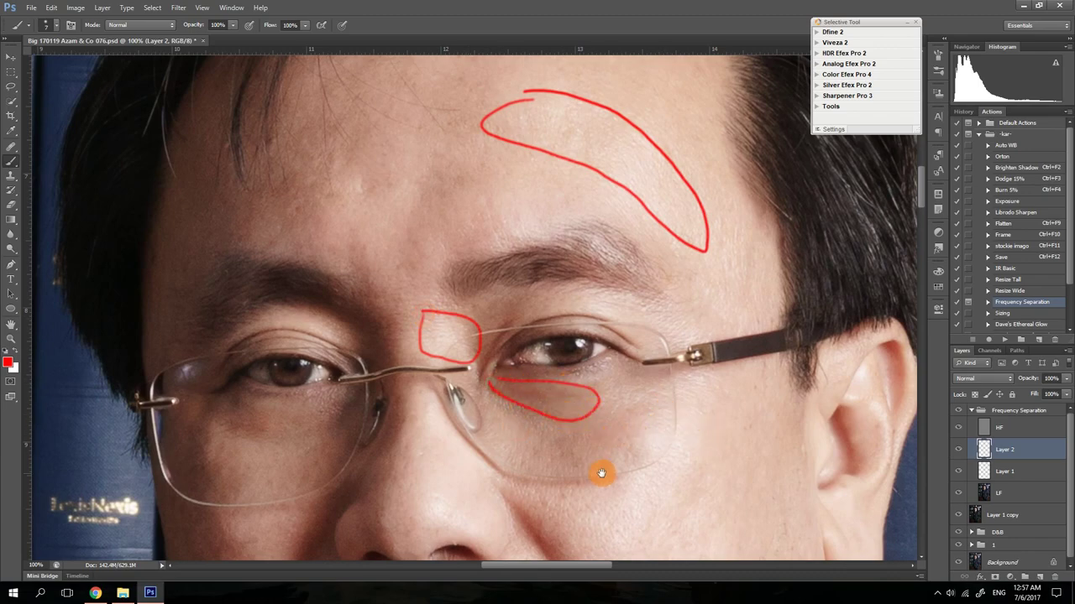
{"action": "left_click_drag", "start_coordinate": [601, 472], "coordinate": [644, 372]}
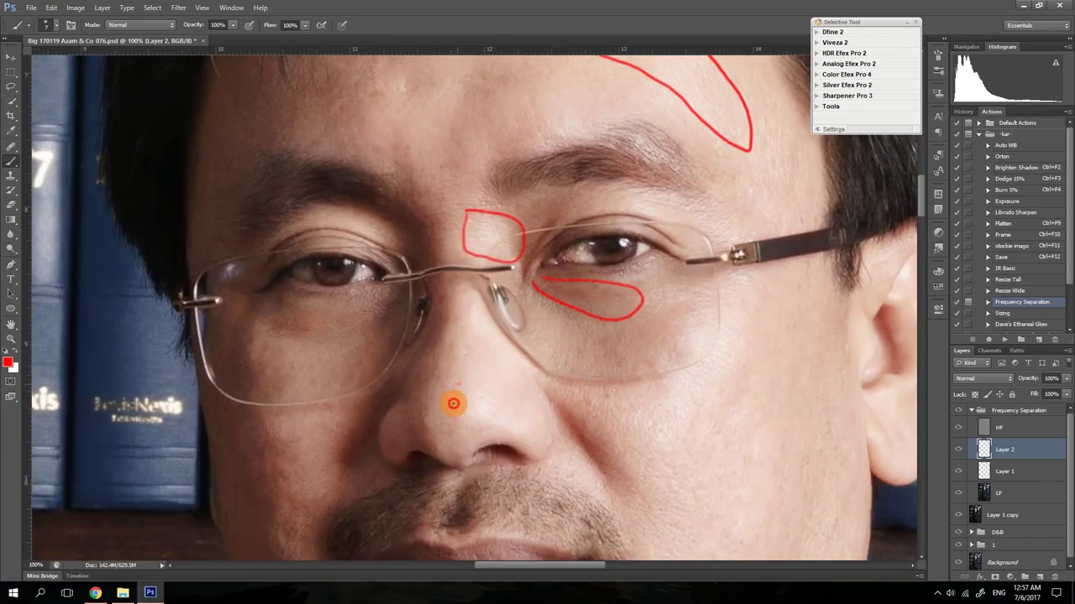
{"action": "mouse_move", "coordinate": [452, 404]}
{"action": "left_mouse_down"}
{"action": "mouse_move", "coordinate": [529, 425]}
{"action": "mouse_move", "coordinate": [457, 385]}
{"action": "left_mouse_up"}
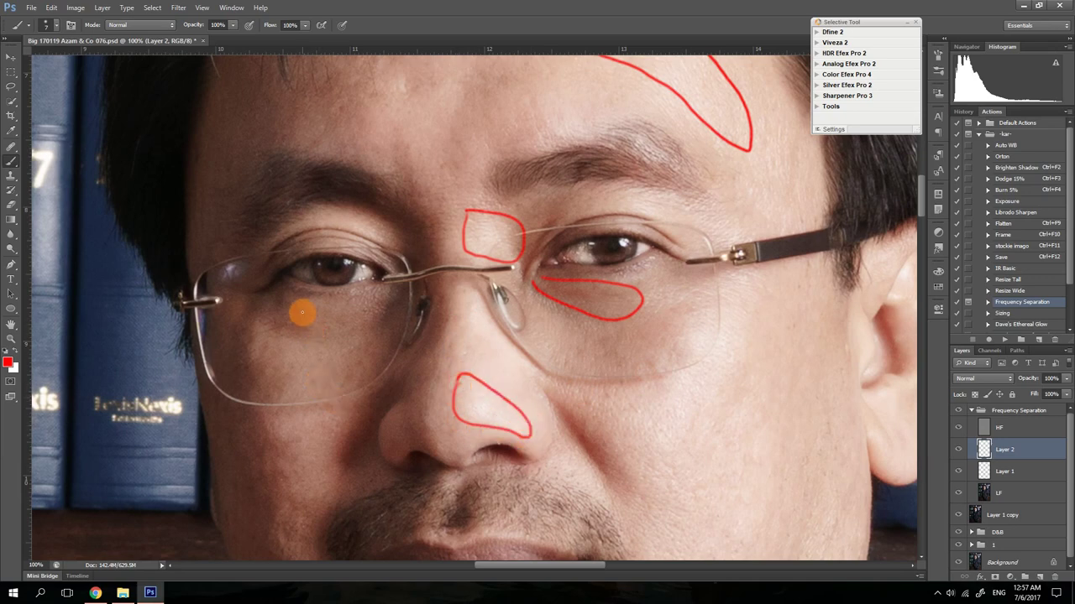
{"action": "mouse_move", "coordinate": [269, 305]}
{"action": "left_mouse_down"}
{"action": "mouse_move", "coordinate": [288, 322]}
{"action": "mouse_move", "coordinate": [265, 299]}
{"action": "mouse_move", "coordinate": [322, 313]}
{"action": "left_mouse_up"}
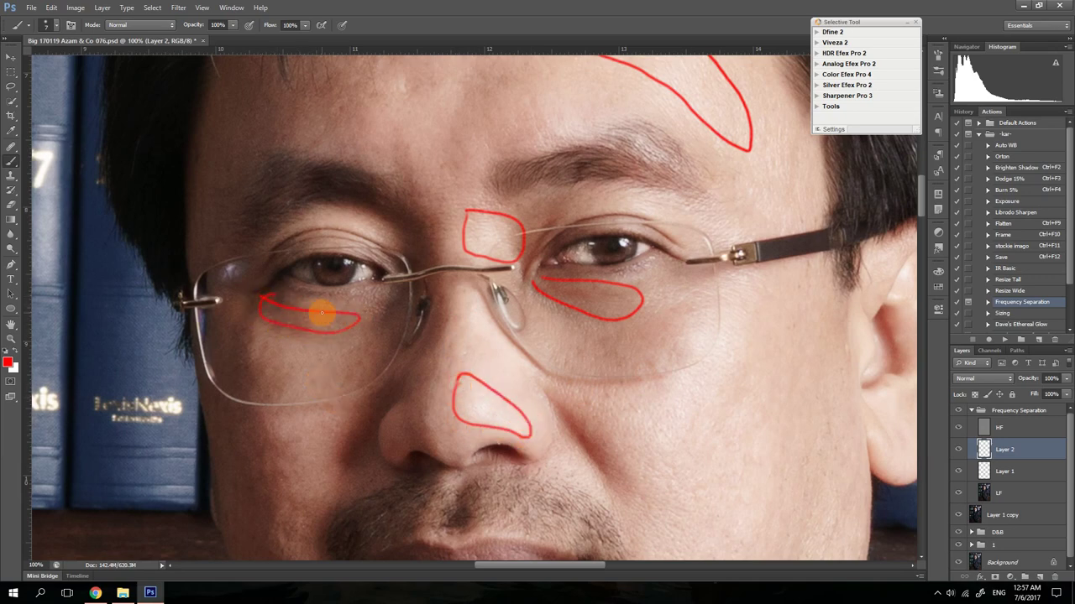
Mark in red the patch beside the mustache, the lips, the chin patch and the cheekbone below the glasses' temple
{"action": "left_click_drag", "start_coordinate": [715, 465], "coordinate": [715, 283]}
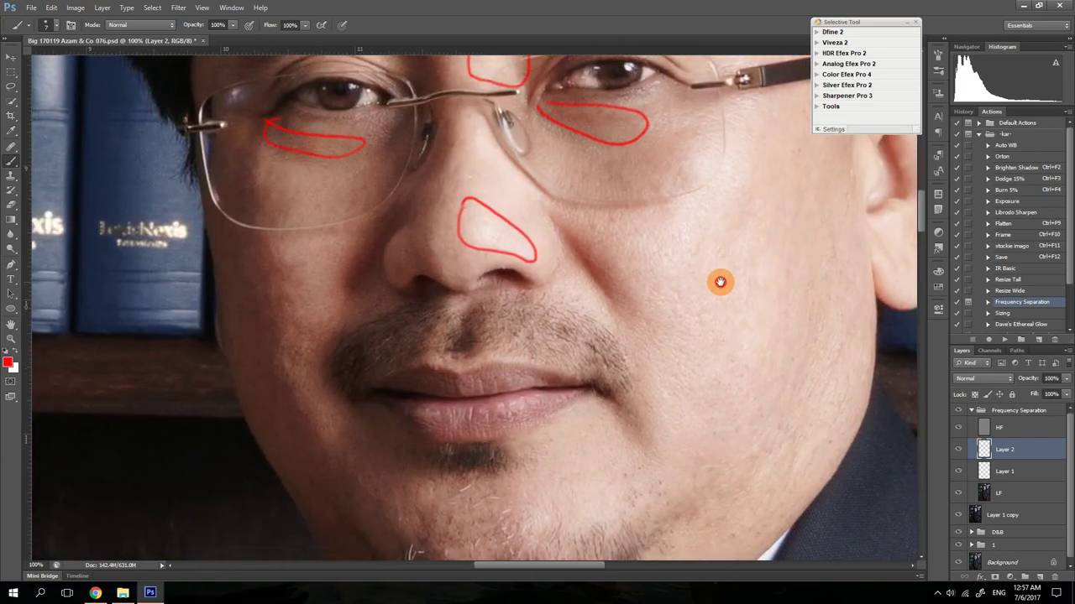
{"action": "left_click_drag", "start_coordinate": [696, 420], "coordinate": [647, 364]}
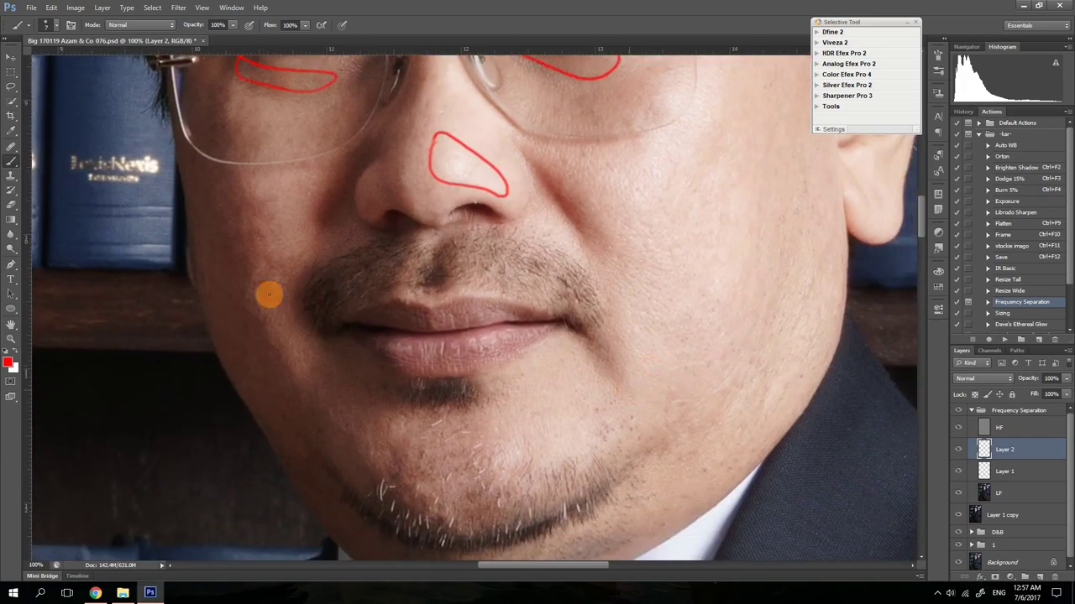
{"action": "mouse_move", "coordinate": [247, 287]}
{"action": "left_mouse_down"}
{"action": "mouse_move", "coordinate": [274, 325]}
{"action": "mouse_move", "coordinate": [241, 283]}
{"action": "mouse_move", "coordinate": [249, 308]}
{"action": "mouse_move", "coordinate": [245, 282]}
{"action": "left_mouse_up"}
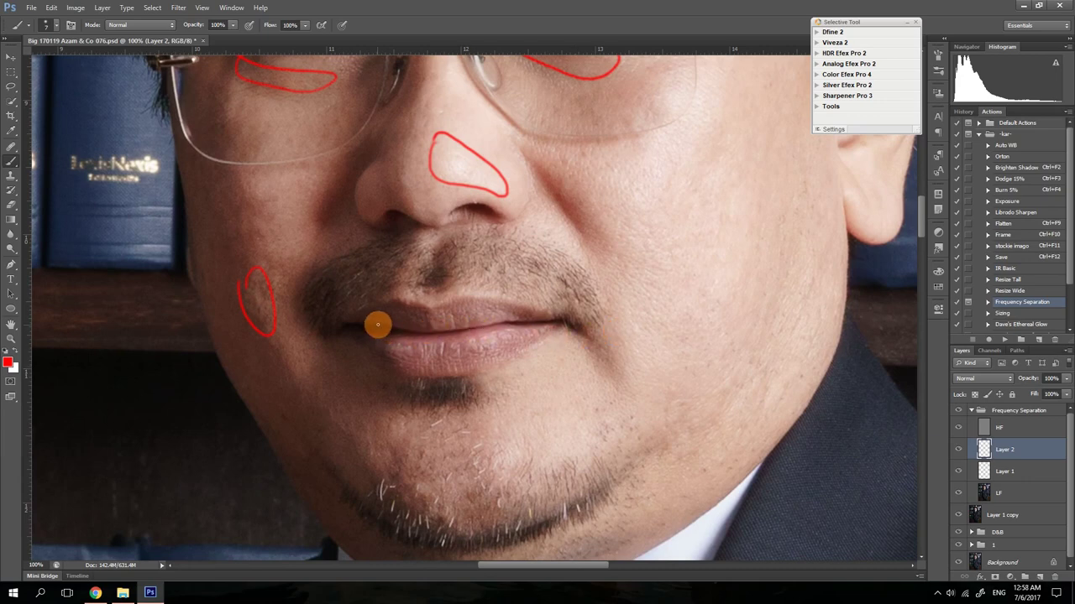
{"action": "mouse_move", "coordinate": [366, 332]}
{"action": "left_mouse_down"}
{"action": "mouse_move", "coordinate": [542, 328]}
{"action": "mouse_move", "coordinate": [515, 344]}
{"action": "mouse_move", "coordinate": [397, 356]}
{"action": "mouse_move", "coordinate": [368, 321]}
{"action": "mouse_move", "coordinate": [530, 315]}
{"action": "mouse_move", "coordinate": [355, 312]}
{"action": "left_mouse_up"}
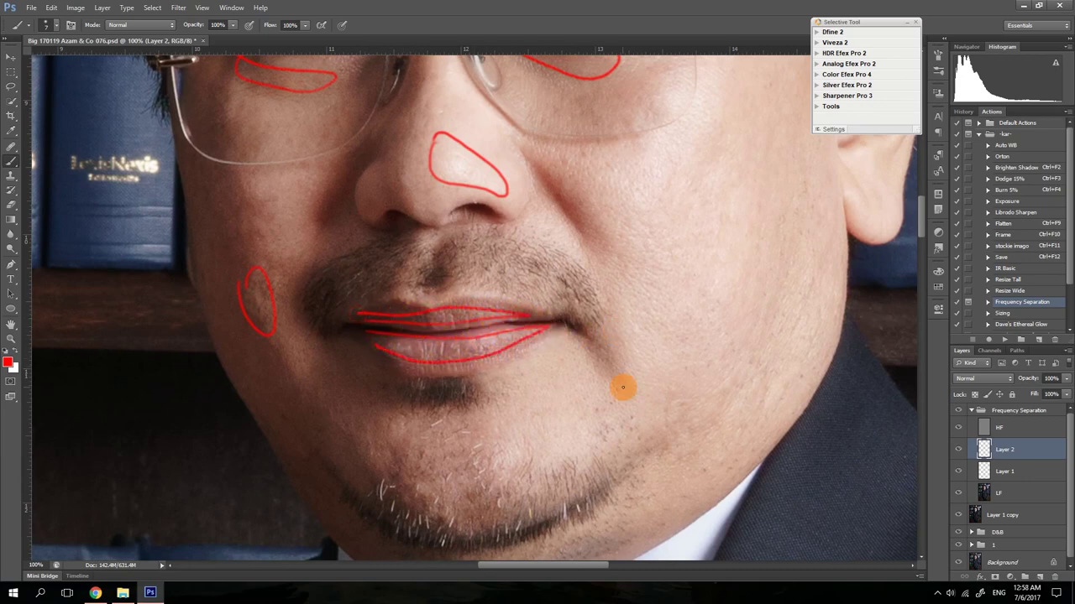
{"action": "mouse_move", "coordinate": [691, 413]}
{"action": "left_mouse_down"}
{"action": "mouse_move", "coordinate": [648, 259]}
{"action": "mouse_move", "coordinate": [628, 300]}
{"action": "left_mouse_up"}
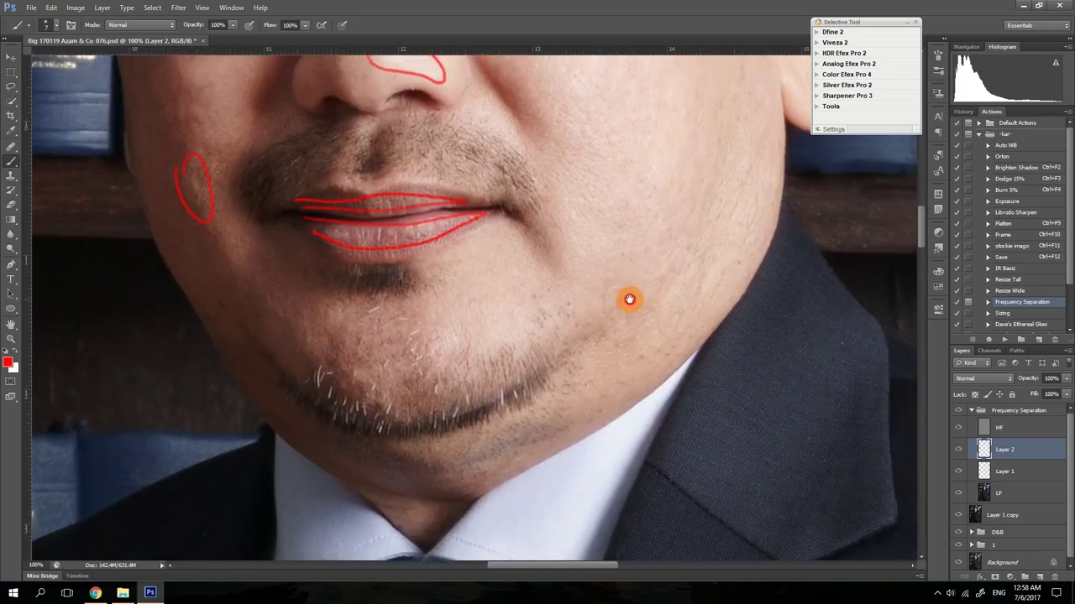
{"action": "left_click_drag", "start_coordinate": [319, 332], "coordinate": [310, 339]}
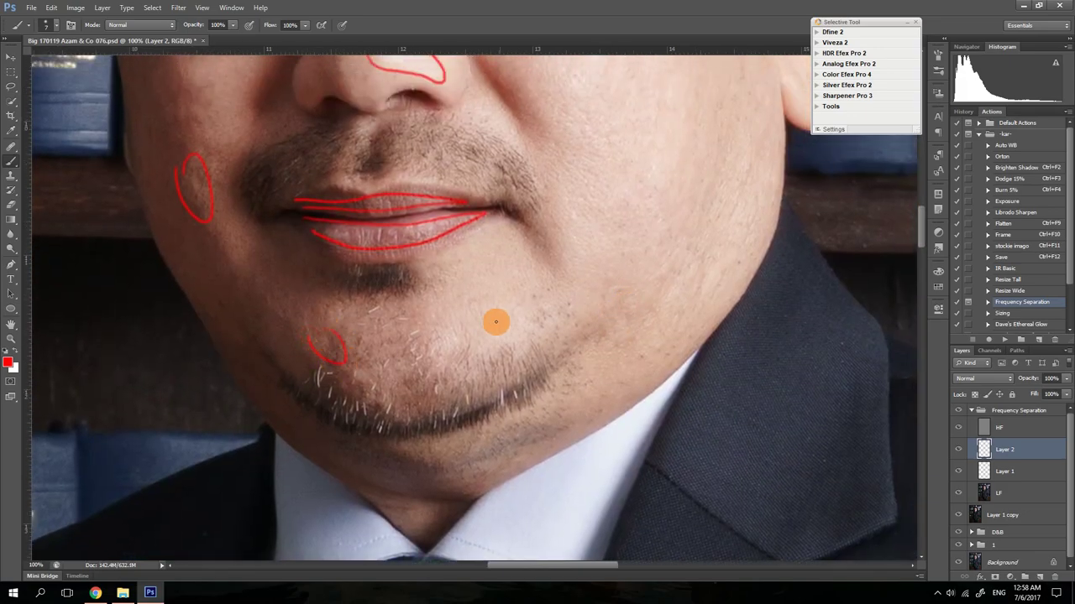
{"action": "left_click_drag", "start_coordinate": [652, 292], "coordinate": [545, 445]}
{"action": "left_click_drag", "start_coordinate": [602, 290], "coordinate": [596, 431]}
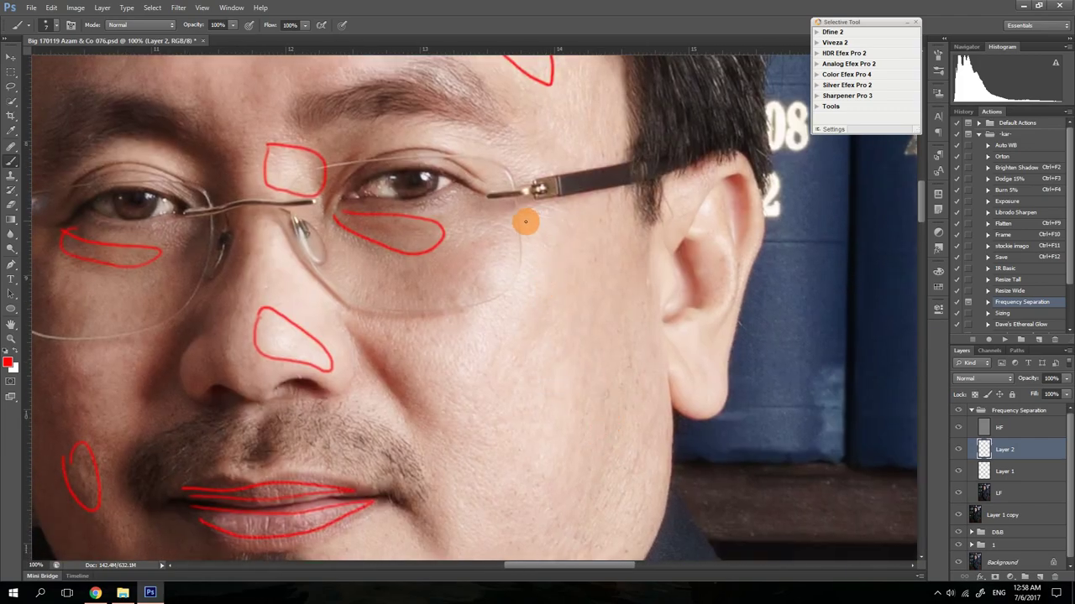
{"action": "mouse_move", "coordinate": [525, 222]}
{"action": "left_mouse_down"}
{"action": "mouse_move", "coordinate": [541, 244]}
{"action": "mouse_move", "coordinate": [480, 363]}
{"action": "left_mouse_up"}
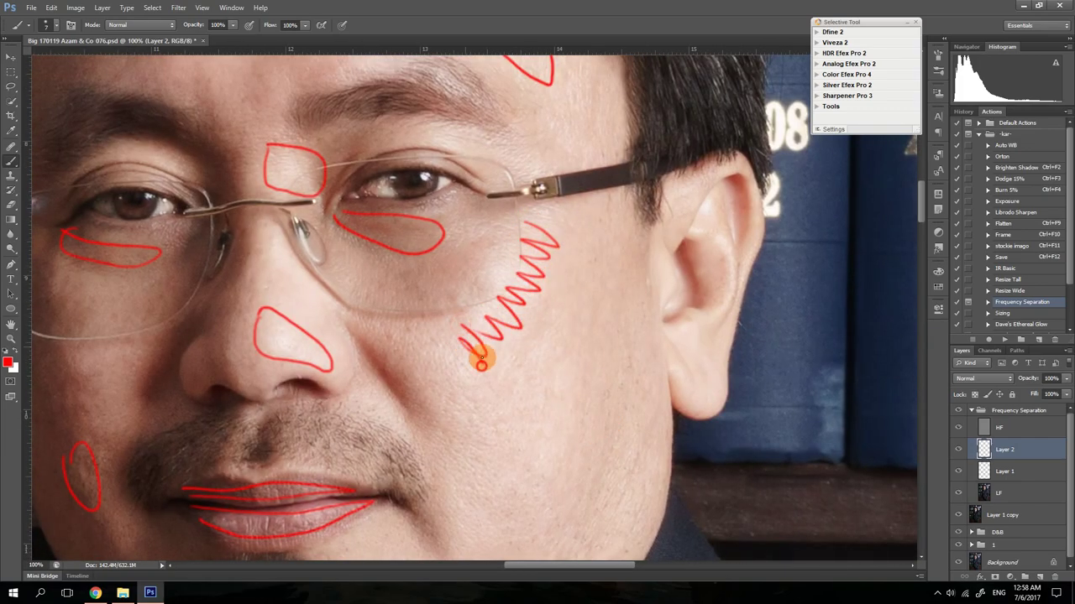
Review the red marks on the whole face at 33.3% zoom, and delete the annotation layer Layer 2
{"action": "left_click_drag", "start_coordinate": [593, 386], "coordinate": [630, 510]}
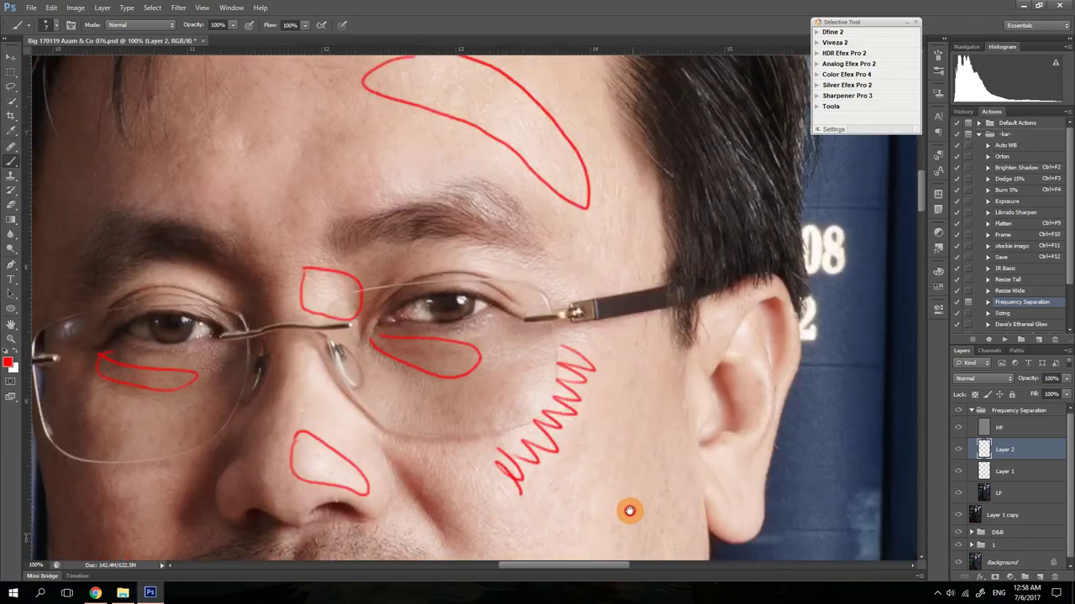
{"action": "left_click_drag", "start_coordinate": [503, 252], "coordinate": [641, 303]}
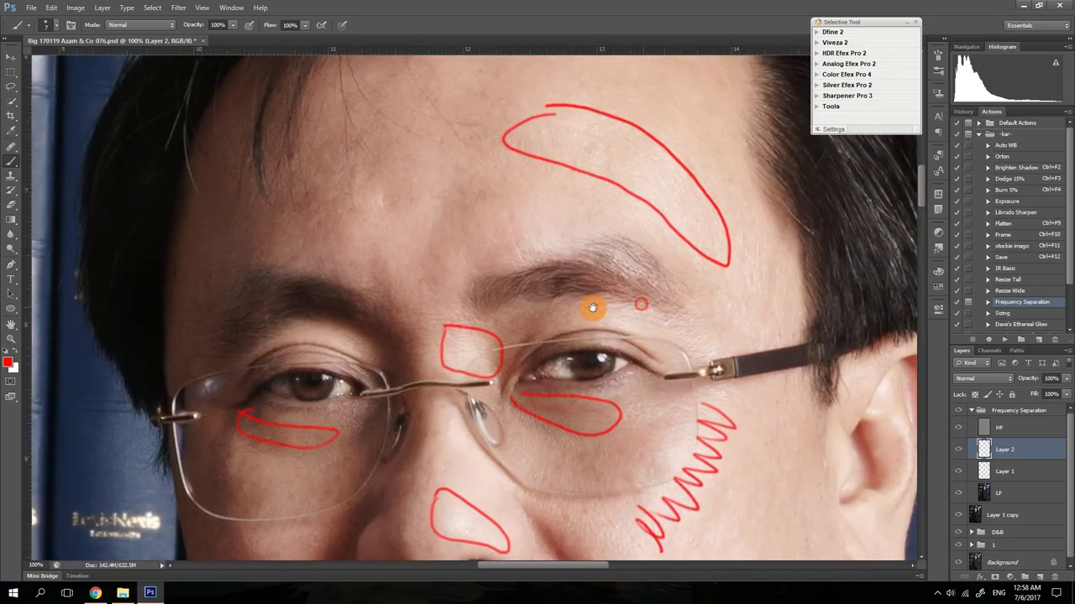
{"action": "left_click", "coordinate": [511, 295], "text": "alt"}
{"action": "left_click", "coordinate": [502, 294], "text": "alt"}
{"action": "left_click", "coordinate": [499, 295], "text": "alt"}
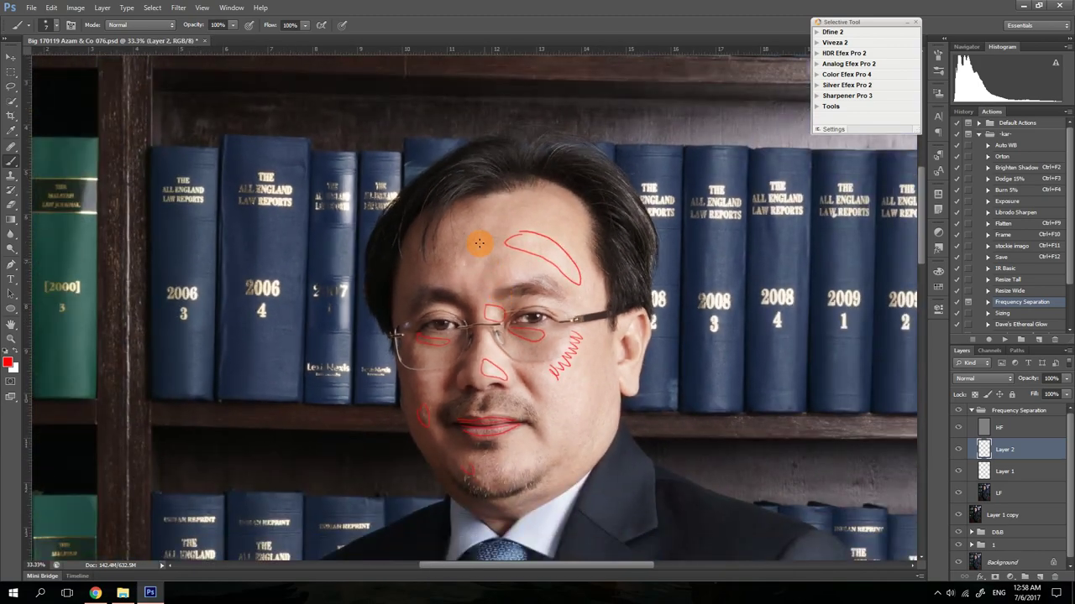
{"action": "left_click_drag", "start_coordinate": [511, 284], "coordinate": [506, 223]}
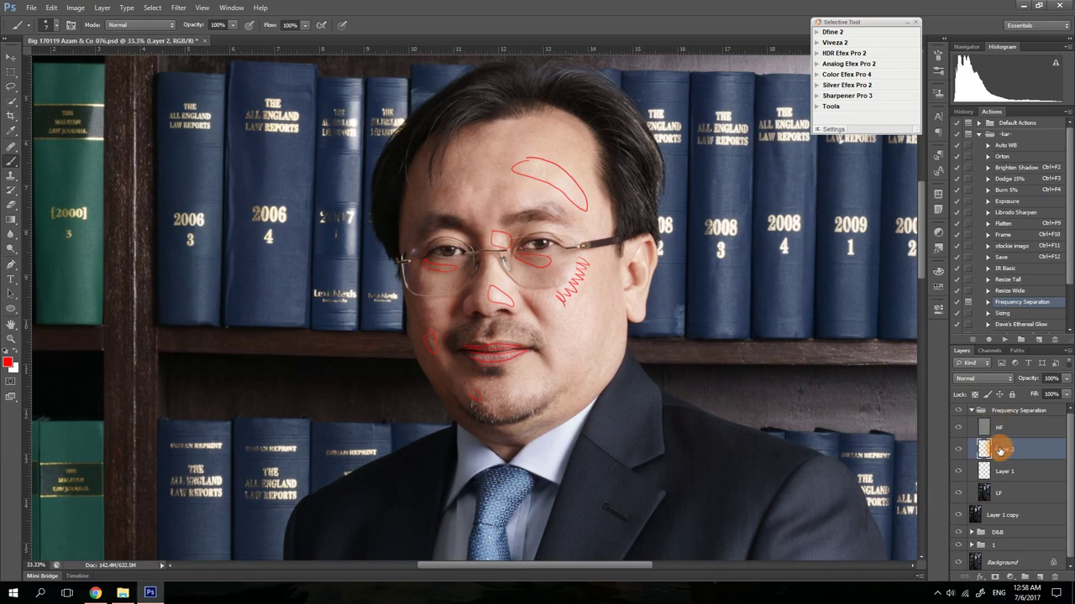
{"action": "mouse_move", "coordinate": [992, 447]}
{"action": "left_mouse_down"}
{"action": "mouse_move", "coordinate": [1055, 549]}
{"action": "mouse_move", "coordinate": [1058, 576]}
{"action": "left_mouse_up"}
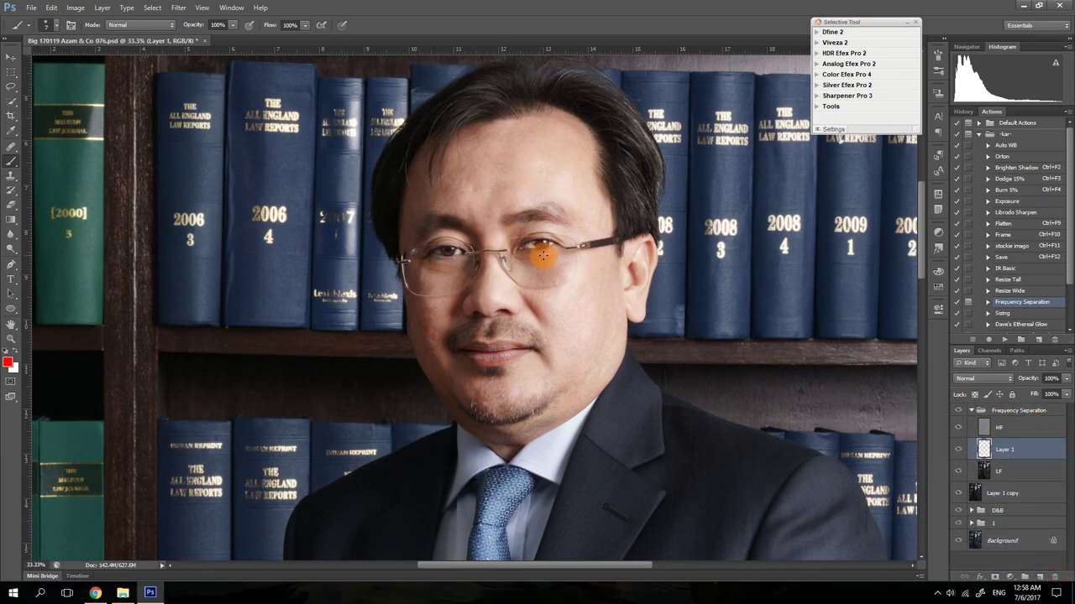
Paint a skin tone sampled from the forehead over its bright shiny area on Layer 1, with the brush flow at 3%
{"action": "left_click", "coordinate": [523, 191], "text": "ctrl"}
{"action": "left_click", "coordinate": [523, 192], "text": "ctrl"}
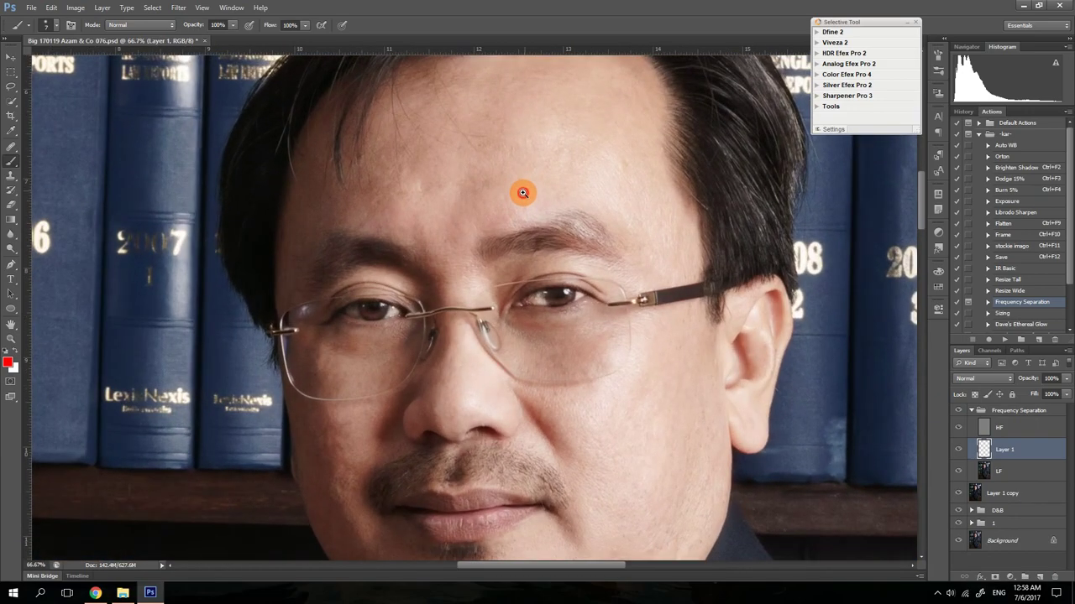
{"action": "left_click", "coordinate": [526, 192], "text": "ctrl"}
{"action": "left_click_drag", "start_coordinate": [546, 199], "coordinate": [504, 283]}
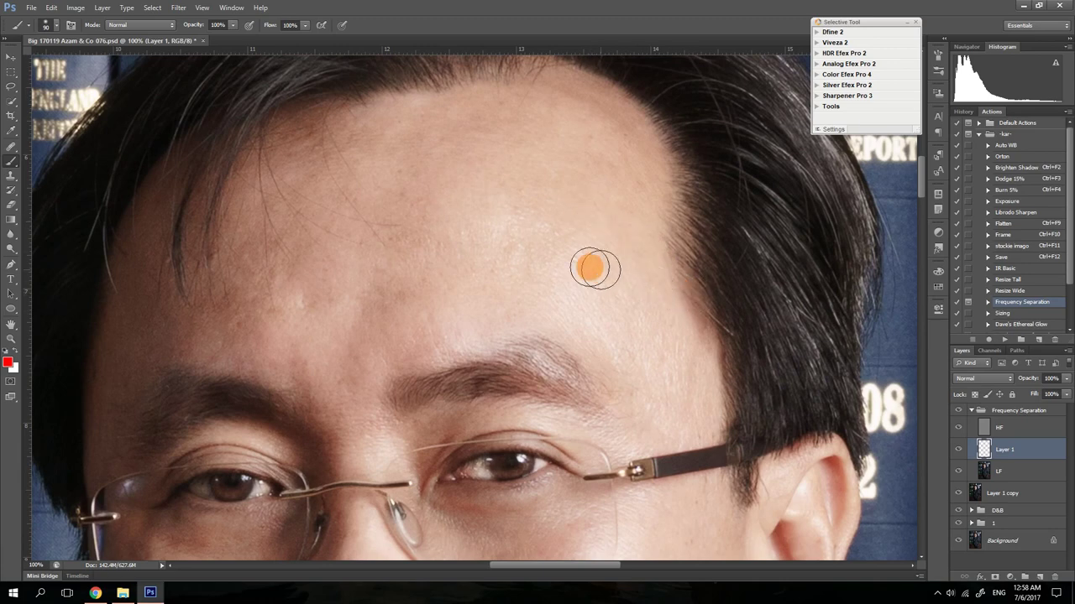
{"action": "left_click", "coordinate": [499, 219], "text": "alt"}
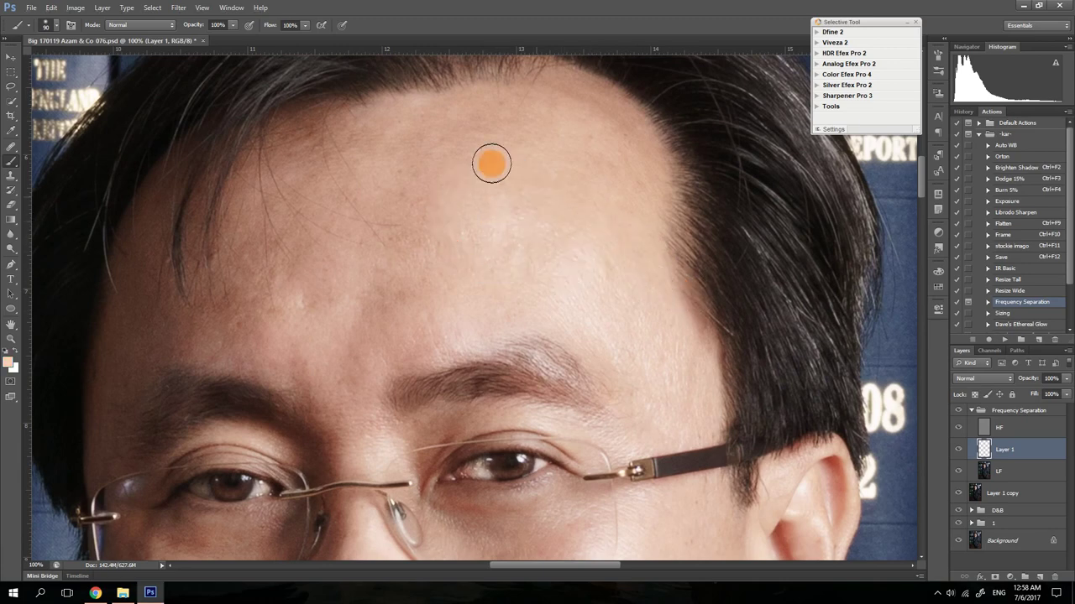
{"action": "left_click", "coordinate": [295, 25]}
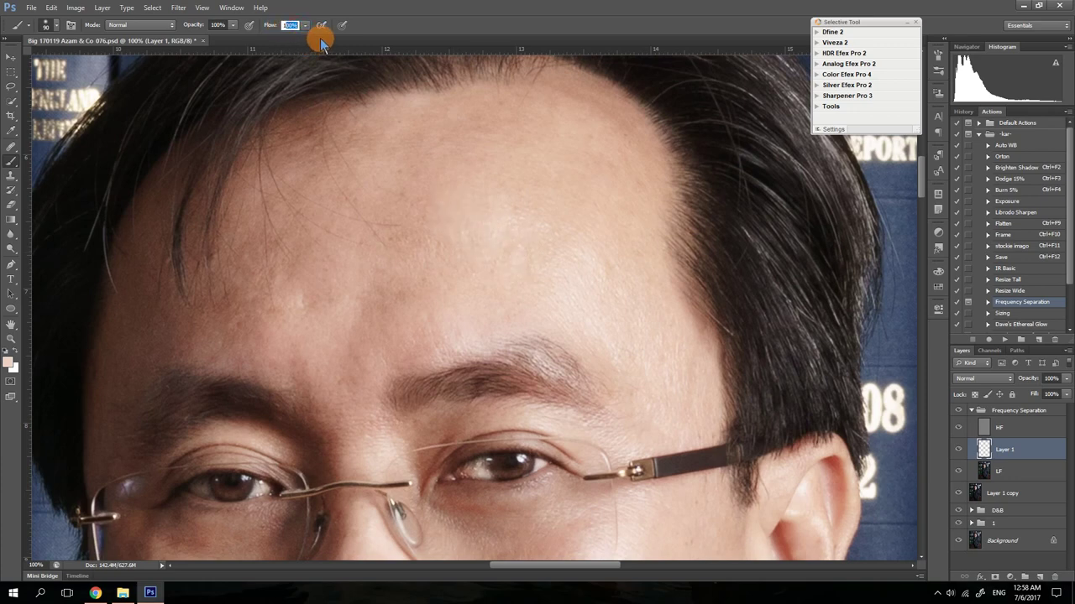
{"action": "type", "text": "3"}
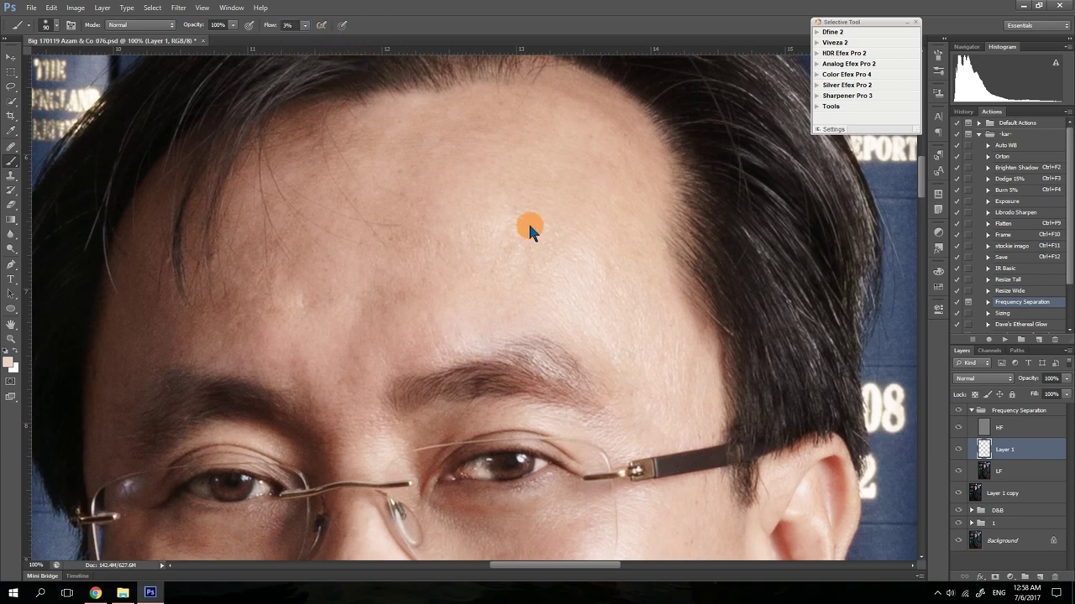
{"action": "key", "text": "Return"}
{"action": "mouse_move", "coordinate": [501, 221]}
{"action": "left_mouse_down"}
{"action": "mouse_move", "coordinate": [492, 216]}
{"action": "mouse_move", "coordinate": [585, 239]}
{"action": "mouse_move", "coordinate": [506, 221]}
{"action": "mouse_move", "coordinate": [472, 257]}
{"action": "mouse_move", "coordinate": [596, 353]}
{"action": "mouse_move", "coordinate": [588, 311]}
{"action": "mouse_move", "coordinate": [618, 319]}
{"action": "mouse_move", "coordinate": [592, 285]}
{"action": "mouse_move", "coordinate": [629, 299]}
{"action": "mouse_move", "coordinate": [602, 314]}
{"action": "mouse_move", "coordinate": [480, 244]}
{"action": "mouse_move", "coordinate": [621, 346]}
{"action": "mouse_move", "coordinate": [581, 241]}
{"action": "mouse_move", "coordinate": [683, 397]}
{"action": "mouse_move", "coordinate": [597, 302]}
{"action": "mouse_move", "coordinate": [422, 256]}
{"action": "mouse_move", "coordinate": [619, 285]}
{"action": "mouse_move", "coordinate": [918, 442]}
{"action": "left_mouse_up"}
Compare the forehead with Layer 1 hidden and shown
{"action": "left_click", "coordinate": [959, 451]}
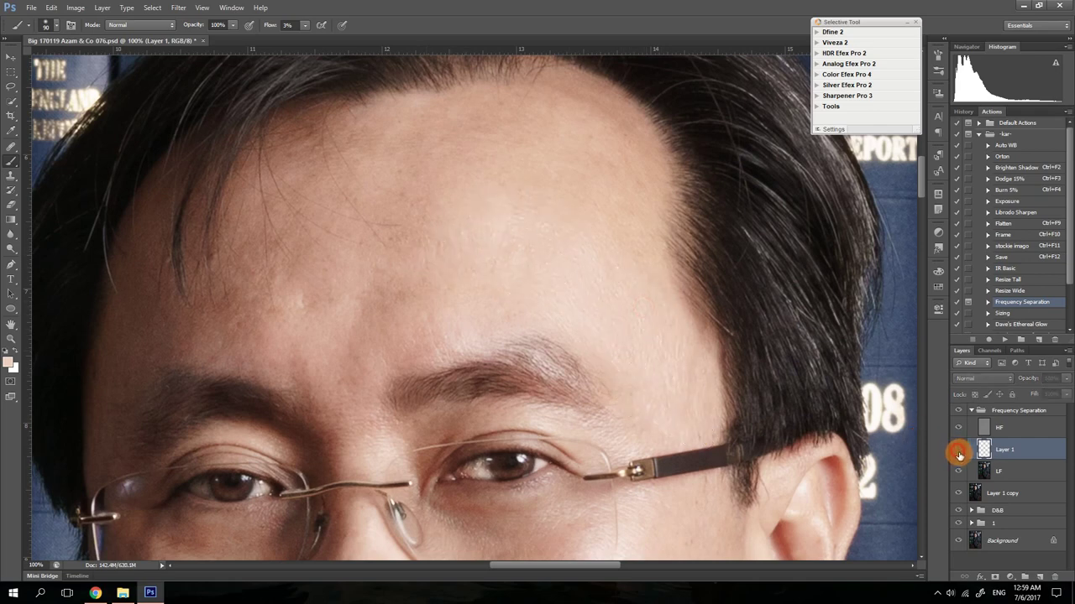
{"action": "left_click", "coordinate": [958, 458]}
{"action": "left_click", "coordinate": [959, 458]}
{"action": "left_click", "coordinate": [957, 452]}
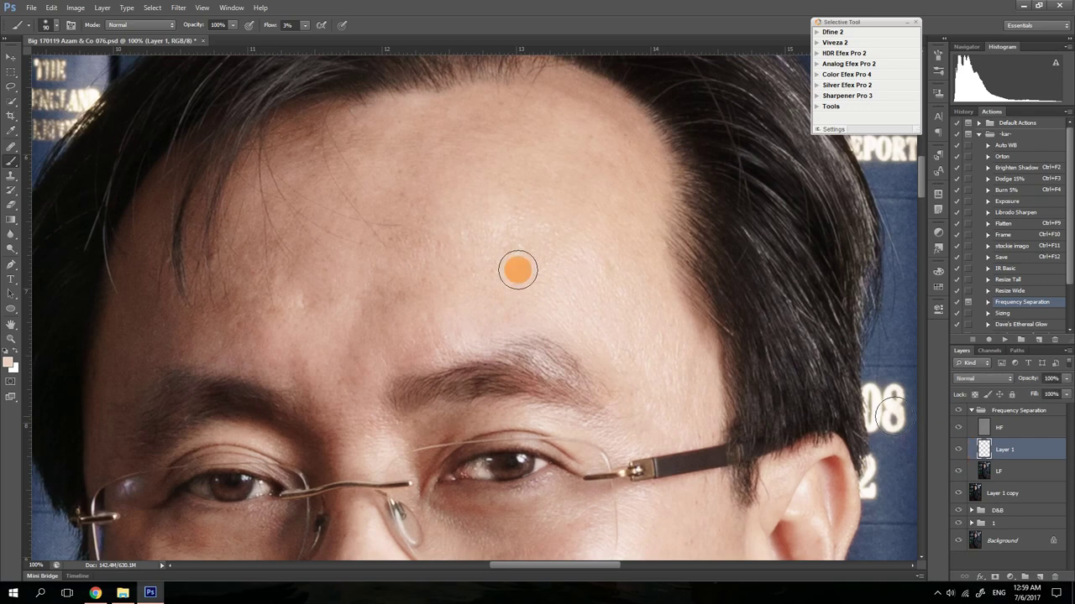
Paint sampled skin tones on Layer 1 over the forehead above the brow and the skin around the outer eye corner beside the glasses' hinge
{"action": "mouse_move", "coordinate": [513, 269]}
{"action": "left_mouse_down"}
{"action": "mouse_move", "coordinate": [483, 322]}
{"action": "mouse_move", "coordinate": [500, 340]}
{"action": "mouse_move", "coordinate": [539, 343]}
{"action": "left_mouse_up"}
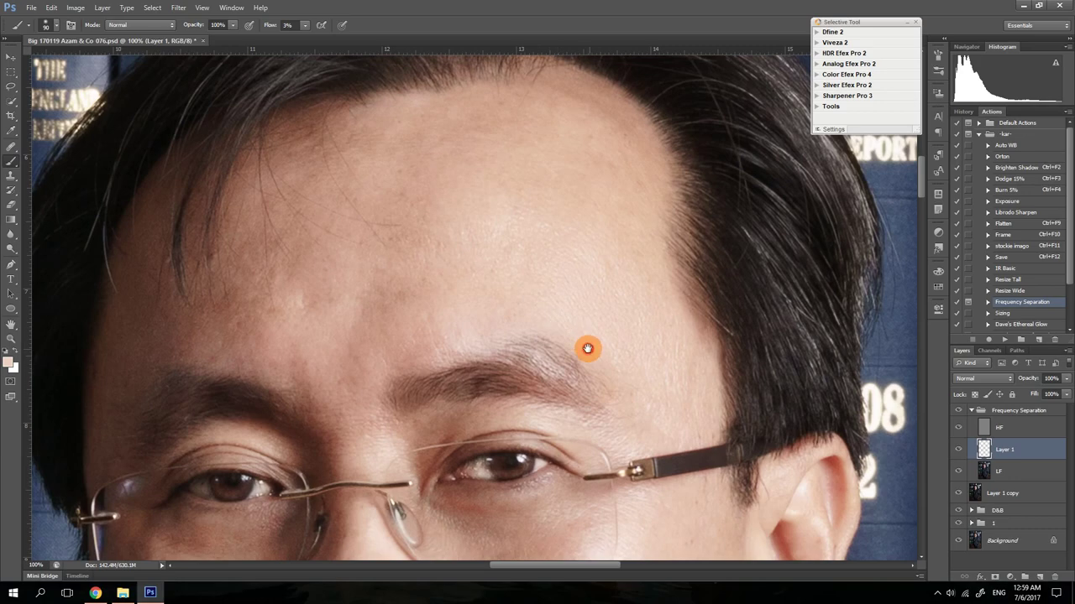
{"action": "left_click_drag", "start_coordinate": [587, 347], "coordinate": [552, 199]}
{"action": "left_click_drag", "start_coordinate": [581, 252], "coordinate": [582, 243]}
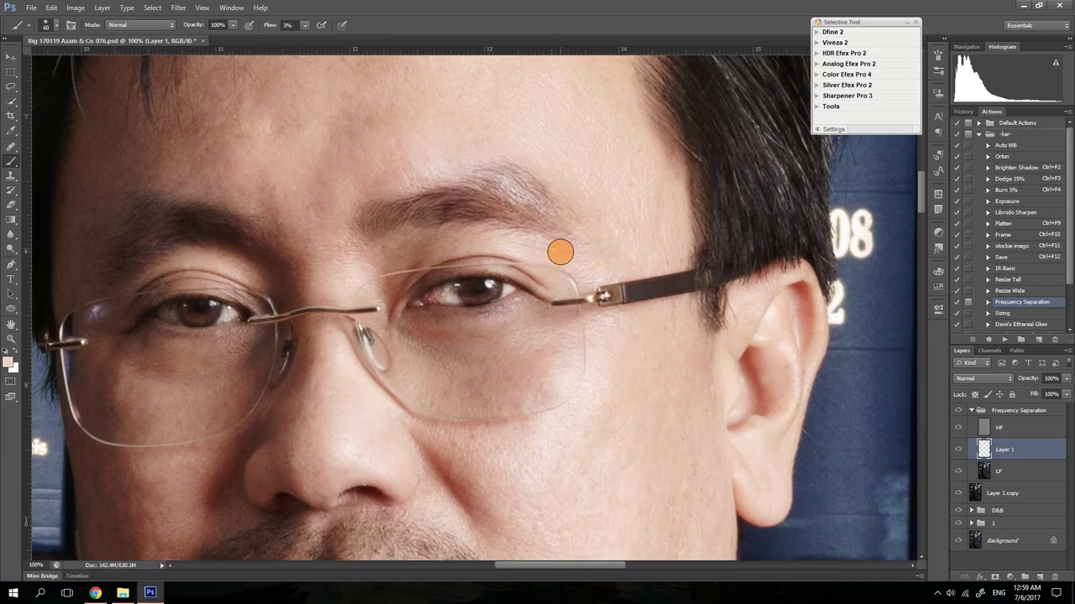
{"action": "left_click", "coordinate": [555, 252], "text": "alt"}
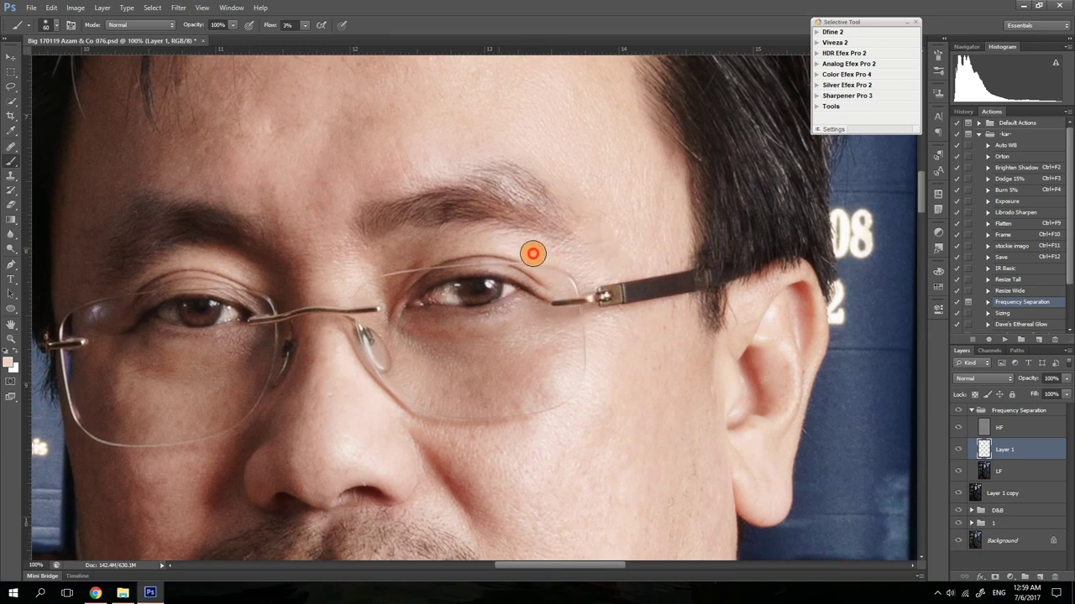
{"action": "left_click", "coordinate": [487, 244]}
{"action": "left_click", "coordinate": [546, 249]}
{"action": "left_click", "coordinate": [573, 267]}
{"action": "left_click", "coordinate": [595, 274]}
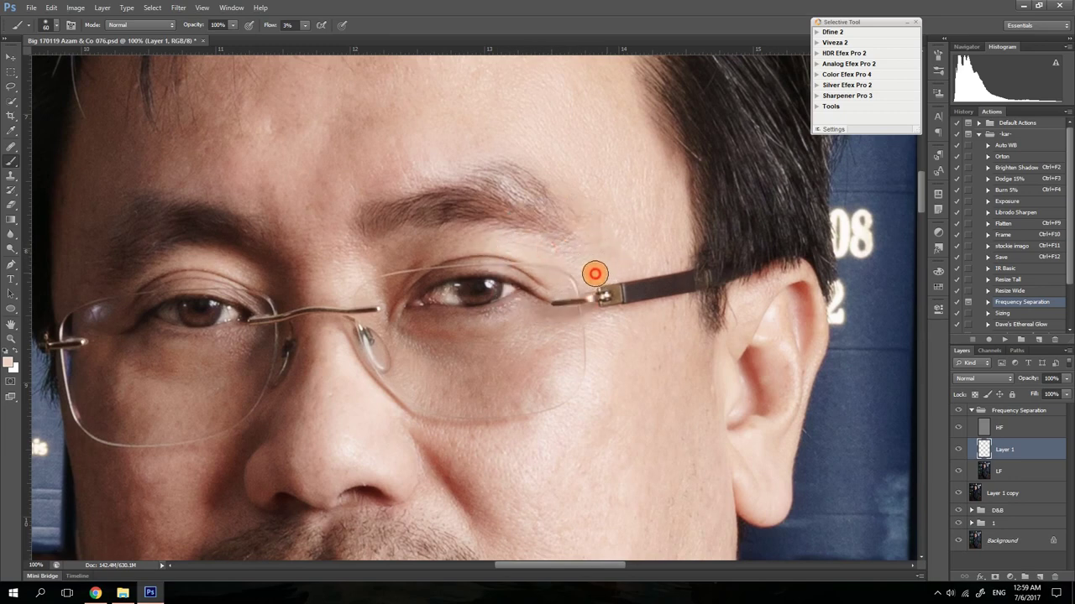
{"action": "left_click", "coordinate": [583, 265]}
{"action": "left_click", "coordinate": [594, 317]}
{"action": "left_click", "coordinate": [589, 319]}
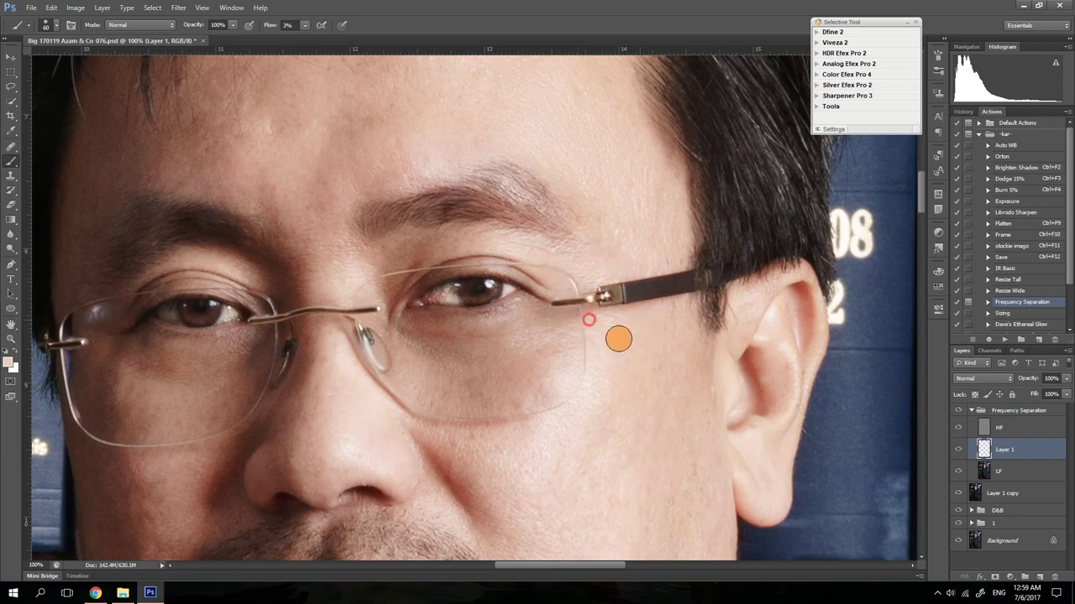
Even the cheek below the glasses' hinge on the lit side with a sampled skin tone, and compare it with Layer 1 hidden and shown
{"action": "mouse_move", "coordinate": [635, 356]}
{"action": "left_mouse_down"}
{"action": "mouse_move", "coordinate": [609, 352]}
{"action": "mouse_move", "coordinate": [623, 385]}
{"action": "mouse_move", "coordinate": [592, 393]}
{"action": "mouse_move", "coordinate": [611, 429]}
{"action": "mouse_move", "coordinate": [556, 415]}
{"action": "mouse_move", "coordinate": [565, 455]}
{"action": "mouse_move", "coordinate": [514, 458]}
{"action": "left_mouse_up"}
{"action": "mouse_move", "coordinate": [613, 334]}
{"action": "left_mouse_down"}
{"action": "mouse_move", "coordinate": [627, 367]}
{"action": "mouse_move", "coordinate": [588, 377]}
{"action": "mouse_move", "coordinate": [560, 465]}
{"action": "mouse_move", "coordinate": [506, 448]}
{"action": "left_mouse_up"}
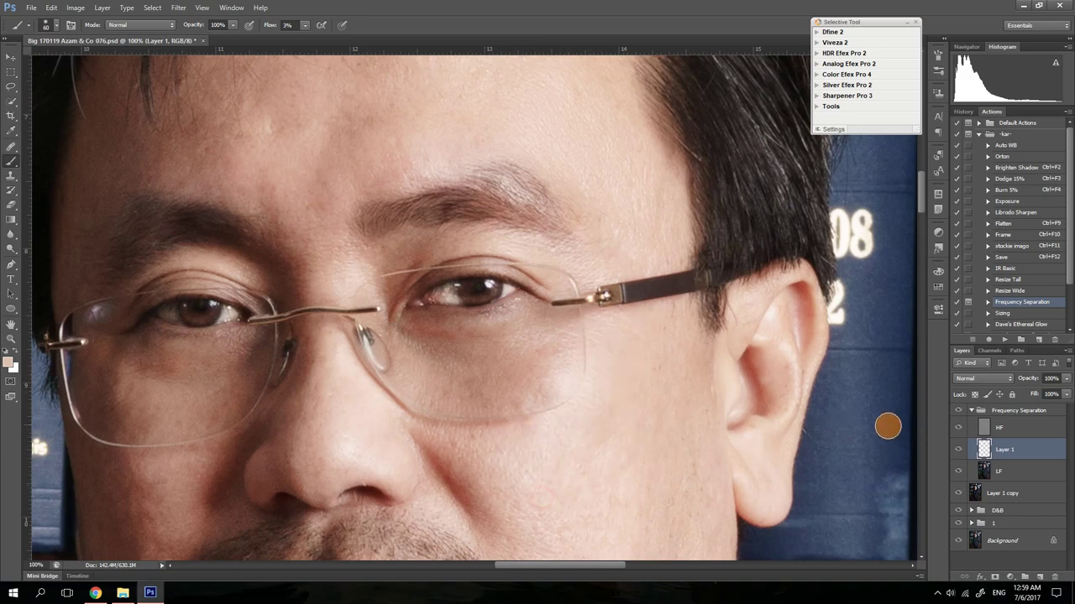
{"action": "left_click", "coordinate": [960, 451]}
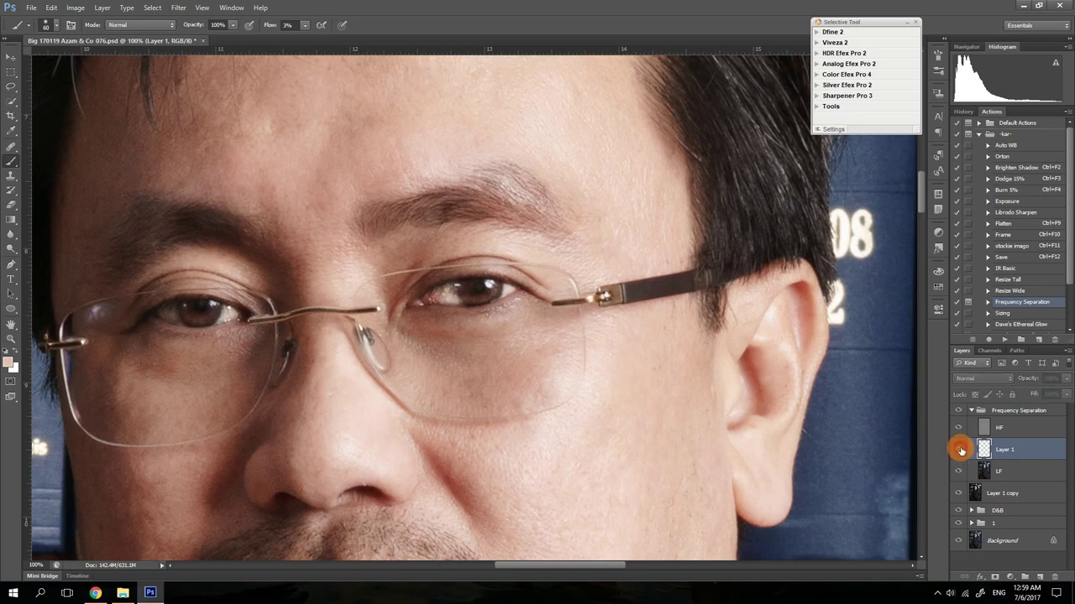
{"action": "left_click", "coordinate": [961, 451]}
{"action": "left_click", "coordinate": [959, 451]}
{"action": "left_click", "coordinate": [958, 451]}
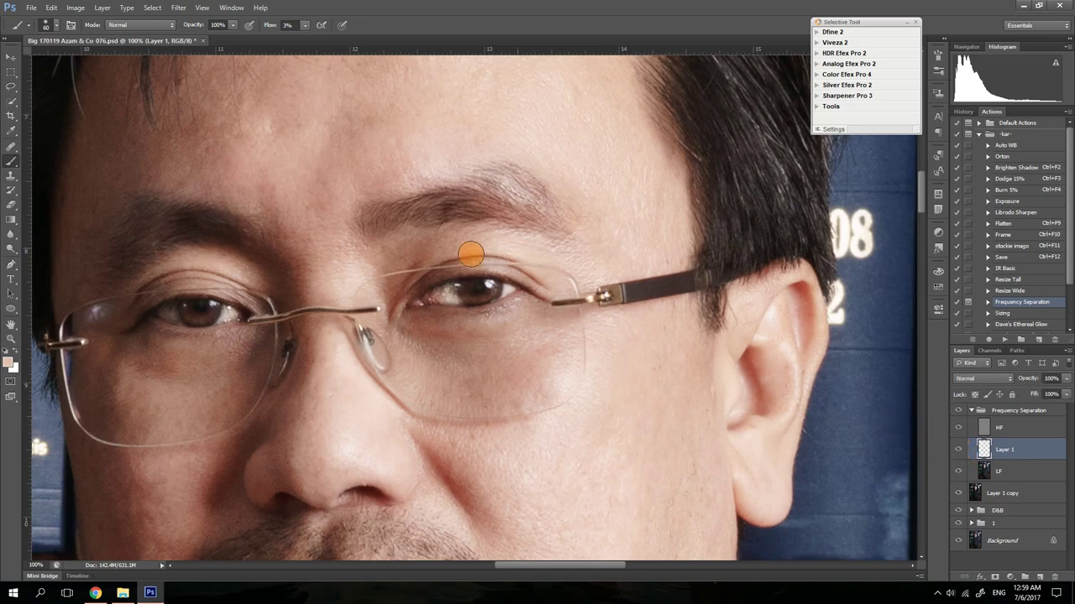
Paint sampled skin tones with a size 35 brush over the dark area under the lit-side eye, and check it with Layer 1 hidden and shown
{"action": "left_click_drag", "start_coordinate": [452, 343], "coordinate": [480, 443]}
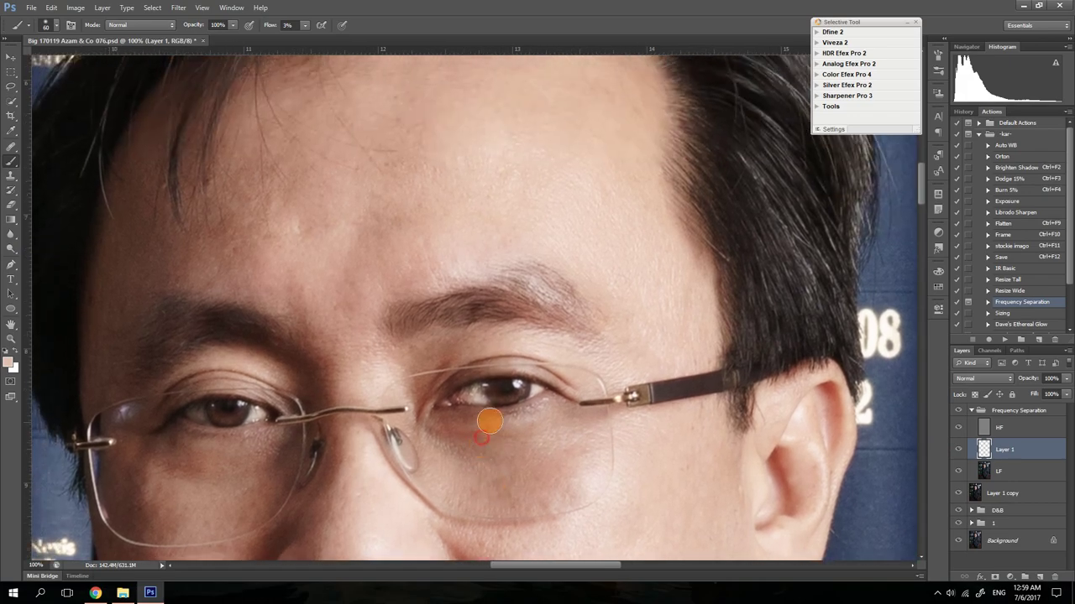
{"action": "left_click", "coordinate": [498, 359]}
{"action": "left_click_drag", "start_coordinate": [492, 408], "coordinate": [523, 269]}
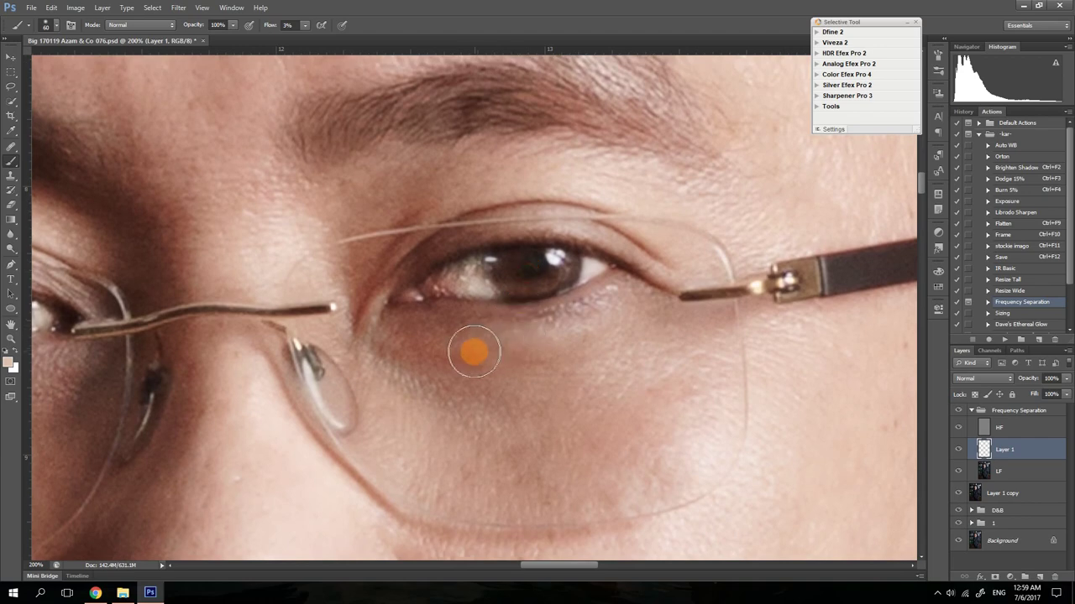
{"action": "mouse_move", "coordinate": [475, 352]}
{"action": "left_mouse_down"}
{"action": "mouse_move", "coordinate": [391, 350]}
{"action": "mouse_move", "coordinate": [505, 367]}
{"action": "mouse_move", "coordinate": [472, 341]}
{"action": "mouse_move", "coordinate": [440, 366]}
{"action": "mouse_move", "coordinate": [370, 338]}
{"action": "mouse_move", "coordinate": [454, 389]}
{"action": "mouse_move", "coordinate": [594, 392]}
{"action": "mouse_move", "coordinate": [429, 343]}
{"action": "mouse_move", "coordinate": [505, 361]}
{"action": "mouse_move", "coordinate": [547, 353]}
{"action": "mouse_move", "coordinate": [451, 331]}
{"action": "mouse_move", "coordinate": [535, 334]}
{"action": "mouse_move", "coordinate": [426, 318]}
{"action": "mouse_move", "coordinate": [574, 319]}
{"action": "mouse_move", "coordinate": [554, 322]}
{"action": "mouse_move", "coordinate": [539, 366]}
{"action": "mouse_move", "coordinate": [427, 361]}
{"action": "mouse_move", "coordinate": [423, 371]}
{"action": "mouse_move", "coordinate": [389, 360]}
{"action": "mouse_move", "coordinate": [462, 408]}
{"action": "mouse_move", "coordinate": [420, 388]}
{"action": "mouse_move", "coordinate": [420, 367]}
{"action": "mouse_move", "coordinate": [634, 336]}
{"action": "mouse_move", "coordinate": [438, 337]}
{"action": "mouse_move", "coordinate": [552, 319]}
{"action": "mouse_move", "coordinate": [481, 324]}
{"action": "mouse_move", "coordinate": [535, 326]}
{"action": "left_mouse_up"}
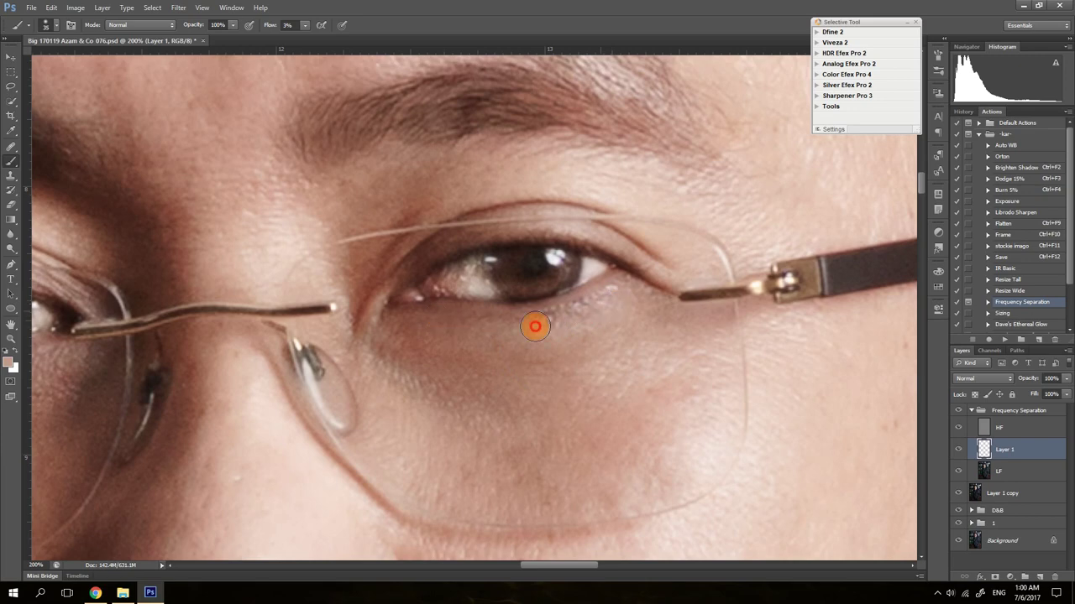
{"action": "mouse_move", "coordinate": [600, 324]}
{"action": "left_mouse_down"}
{"action": "mouse_move", "coordinate": [627, 336]}
{"action": "mouse_move", "coordinate": [434, 345]}
{"action": "mouse_move", "coordinate": [513, 368]}
{"action": "left_mouse_up"}
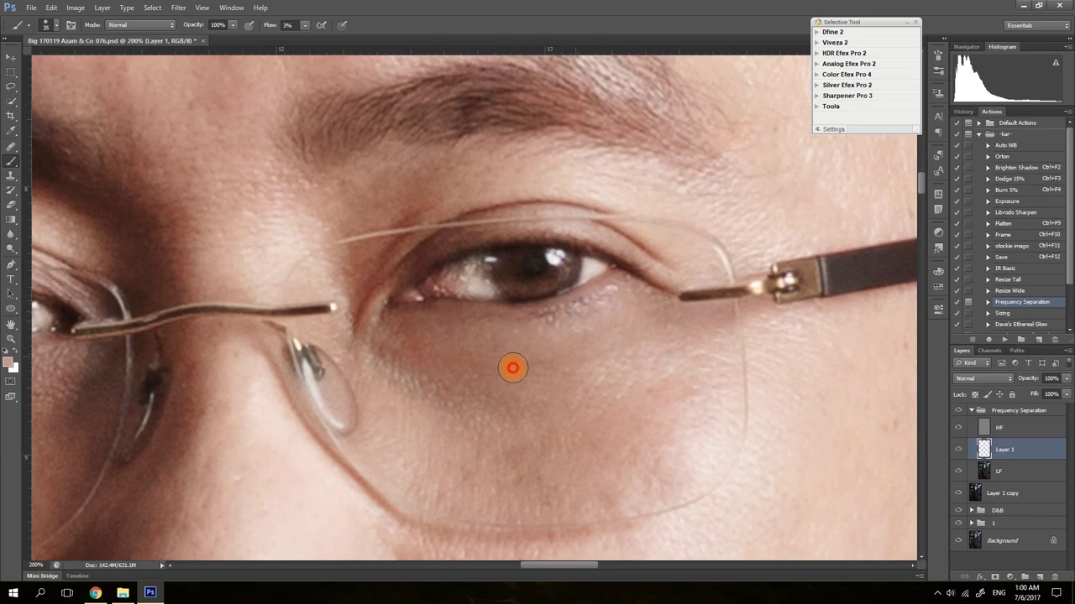
{"action": "left_click_drag", "start_coordinate": [601, 418], "coordinate": [549, 427]}
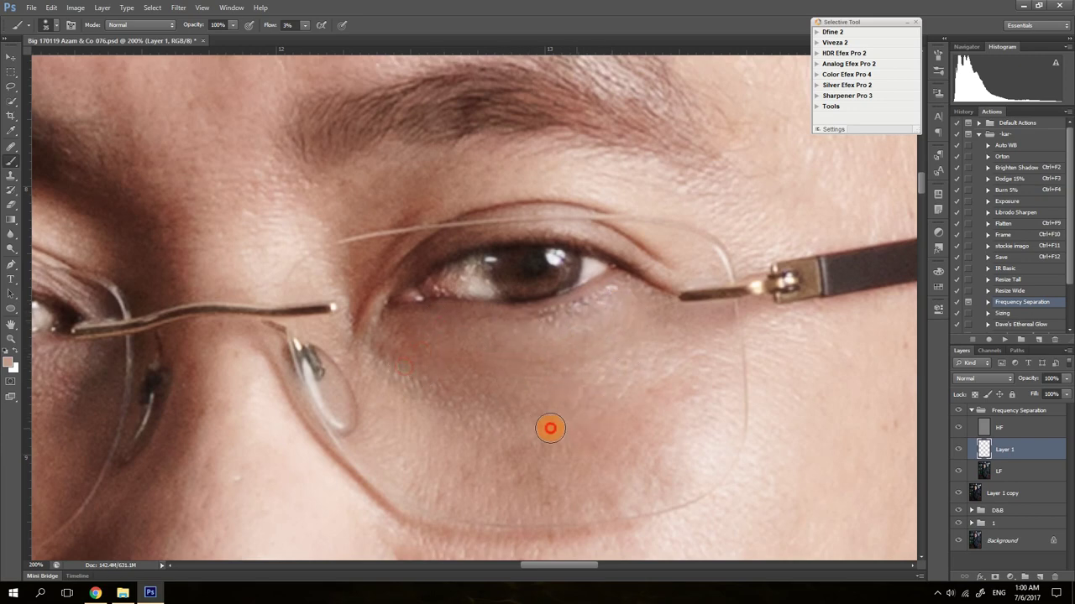
{"action": "left_click", "coordinate": [960, 451]}
{"action": "left_click", "coordinate": [962, 453]}
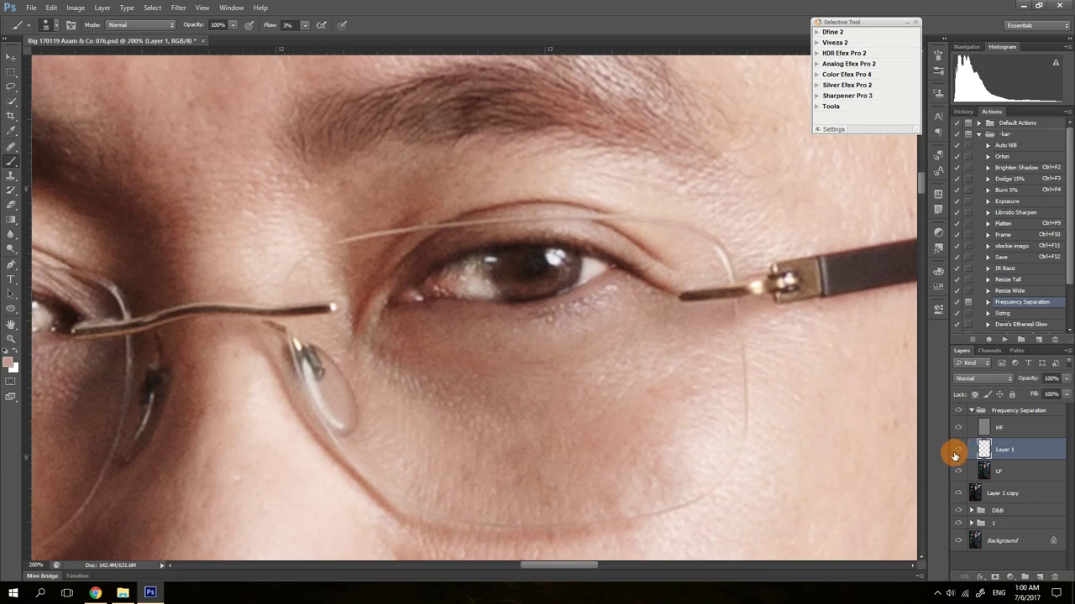
Blend sampled skin tones around the inner corner of the lit-side eye, the adjoining side of the nose and the inner upper eyelid
{"action": "left_click", "coordinate": [410, 295]}
{"action": "left_click", "coordinate": [460, 418], "text": "alt"}
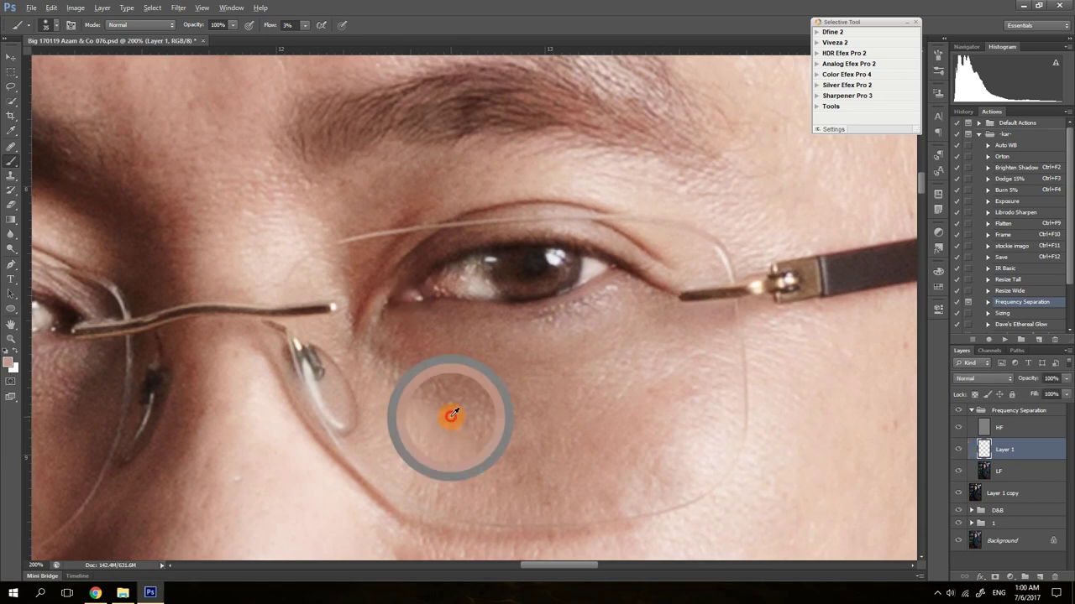
{"action": "mouse_move", "coordinate": [394, 367]}
{"action": "left_mouse_down"}
{"action": "mouse_move", "coordinate": [359, 328]}
{"action": "mouse_move", "coordinate": [414, 392]}
{"action": "mouse_move", "coordinate": [375, 299]}
{"action": "mouse_move", "coordinate": [366, 339]}
{"action": "left_mouse_up"}
{"action": "mouse_move", "coordinate": [375, 296]}
{"action": "left_mouse_down"}
{"action": "mouse_move", "coordinate": [413, 254]}
{"action": "mouse_move", "coordinate": [395, 254]}
{"action": "mouse_move", "coordinate": [357, 286]}
{"action": "mouse_move", "coordinate": [374, 270]}
{"action": "mouse_move", "coordinate": [345, 330]}
{"action": "left_mouse_up"}
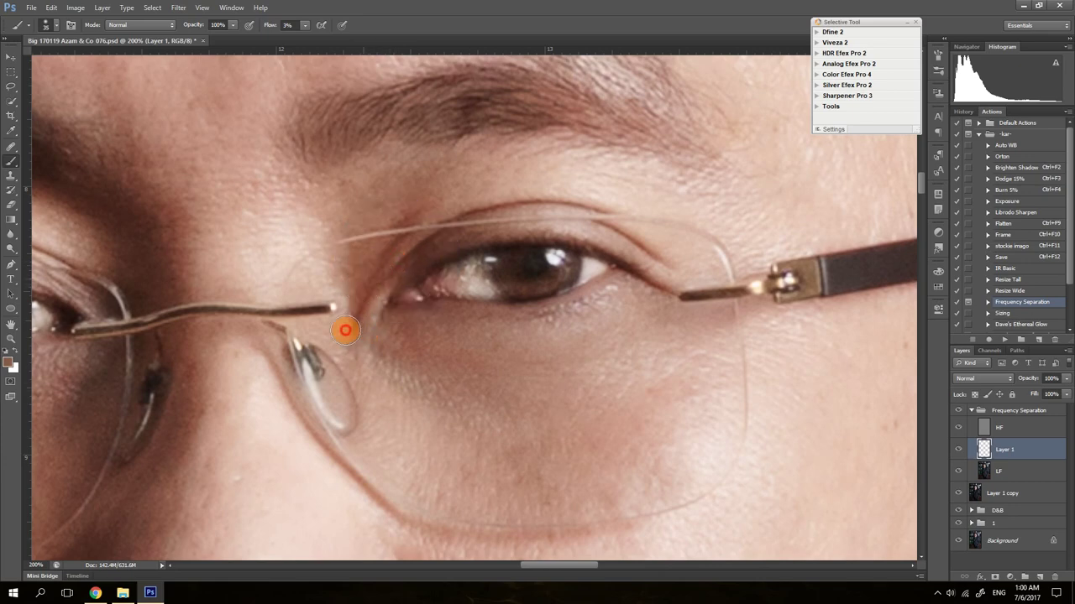
{"action": "mouse_move", "coordinate": [341, 263]}
{"action": "left_mouse_down"}
{"action": "mouse_move", "coordinate": [391, 243]}
{"action": "mouse_move", "coordinate": [337, 288]}
{"action": "left_mouse_up"}
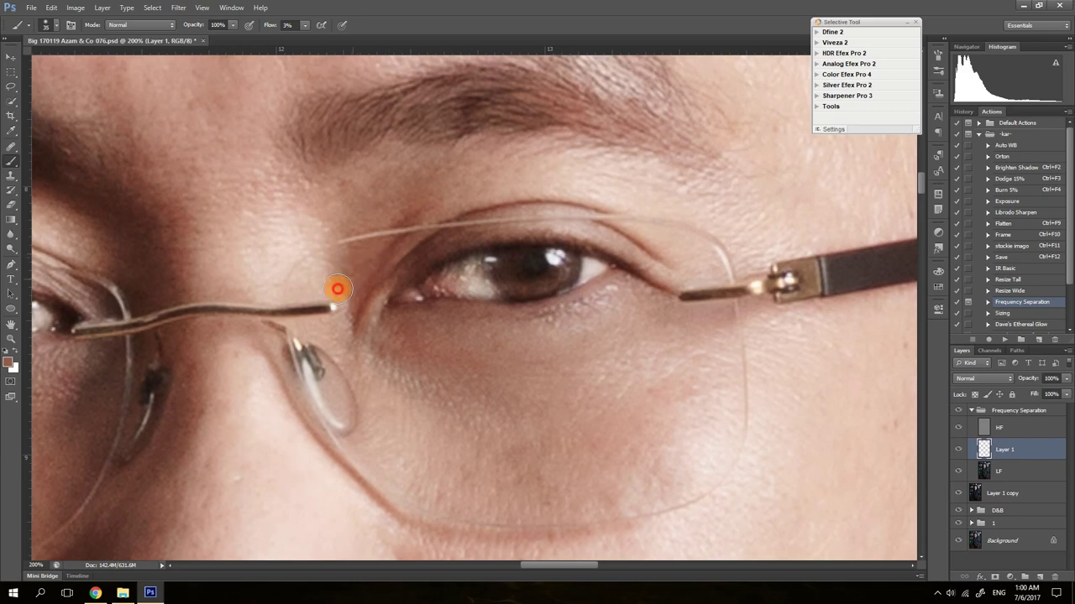
{"action": "left_click_drag", "start_coordinate": [379, 345], "coordinate": [389, 261]}
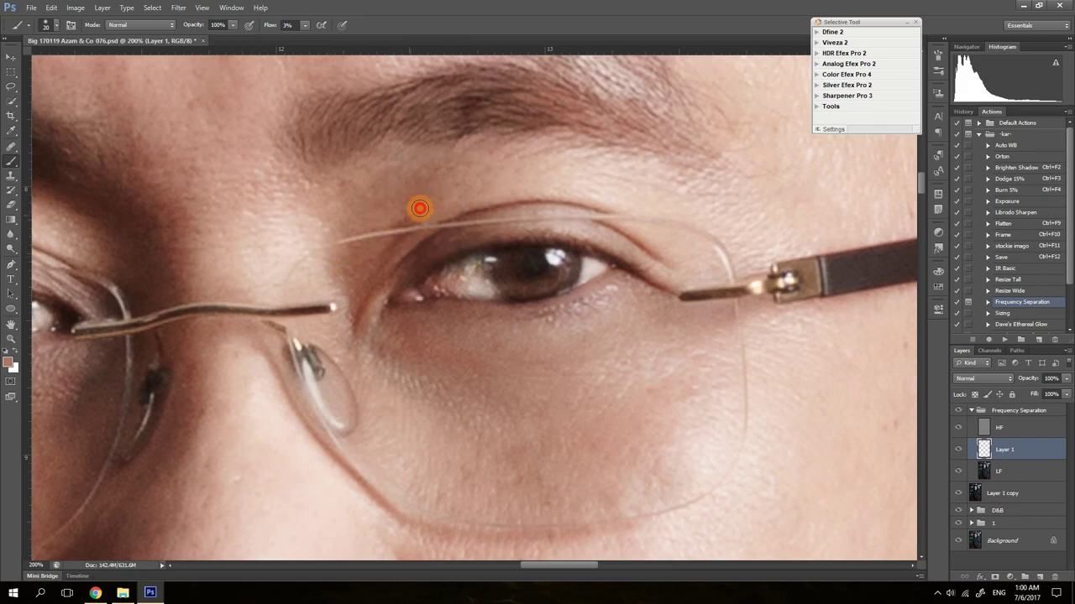
Compare the retouched lit-side eye area with Layer 1 hidden and shown
{"action": "left_click", "coordinate": [958, 450]}
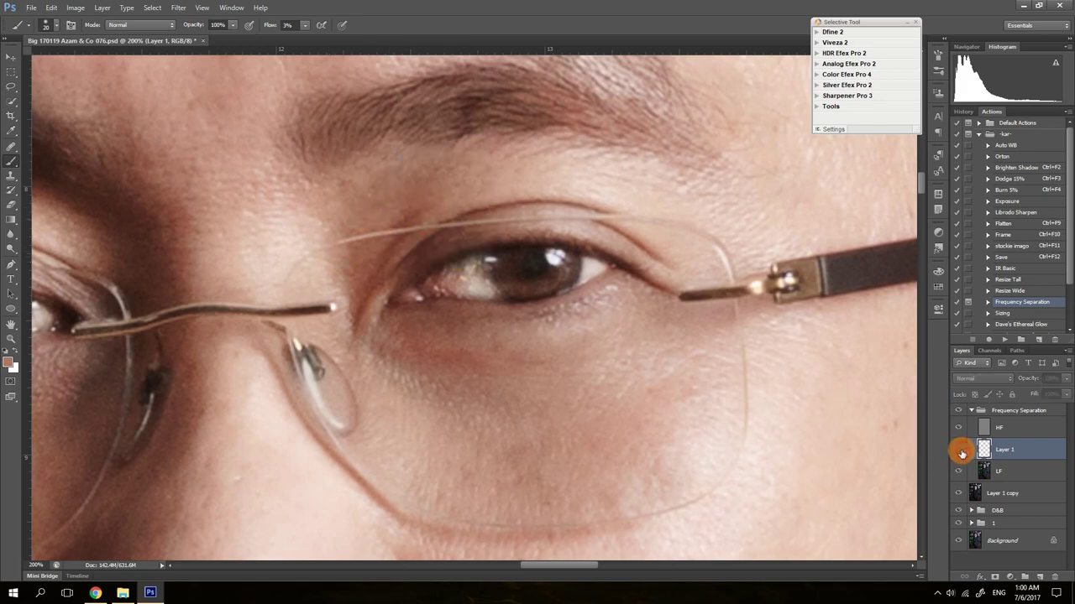
{"action": "left_click", "coordinate": [960, 454]}
{"action": "left_click", "coordinate": [961, 458]}
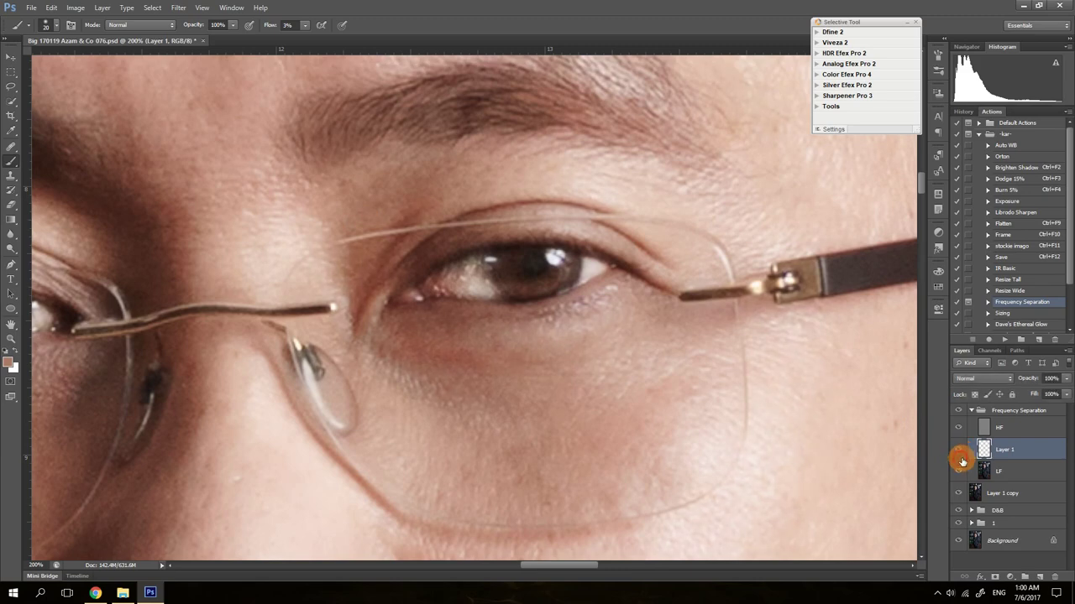
{"action": "left_click", "coordinate": [961, 460]}
{"action": "left_click", "coordinate": [960, 454]}
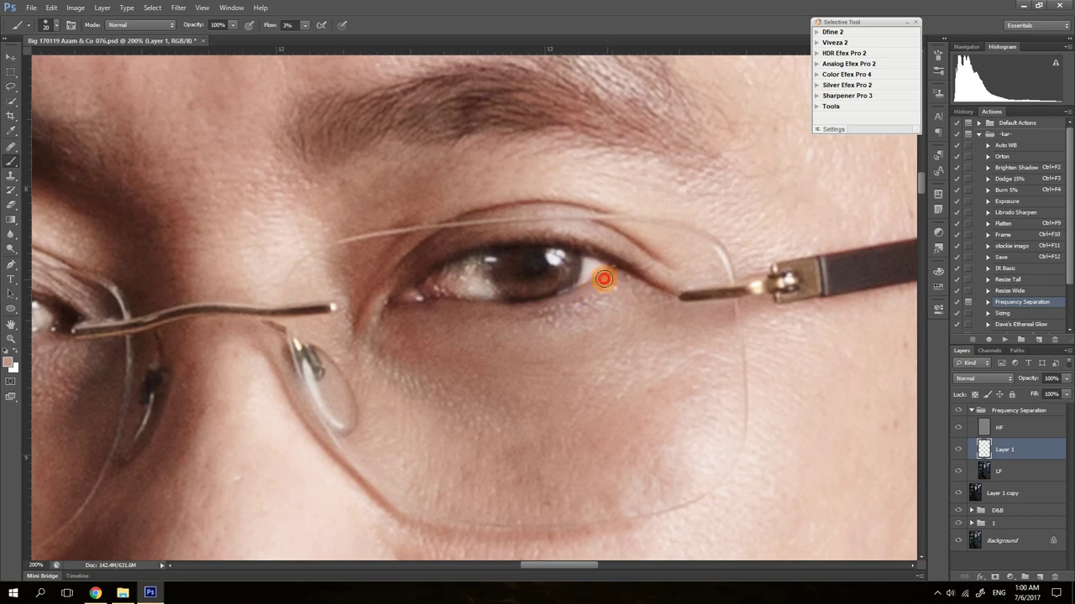
Paint sampled tones along the lit-side lower eyelid and the cheek inside the lens with a size 20 brush, then compare with Layer 1 toggled
{"action": "mouse_move", "coordinate": [521, 305]}
{"action": "left_mouse_down"}
{"action": "mouse_move", "coordinate": [405, 304]}
{"action": "mouse_move", "coordinate": [502, 314]}
{"action": "mouse_move", "coordinate": [398, 317]}
{"action": "left_mouse_up"}
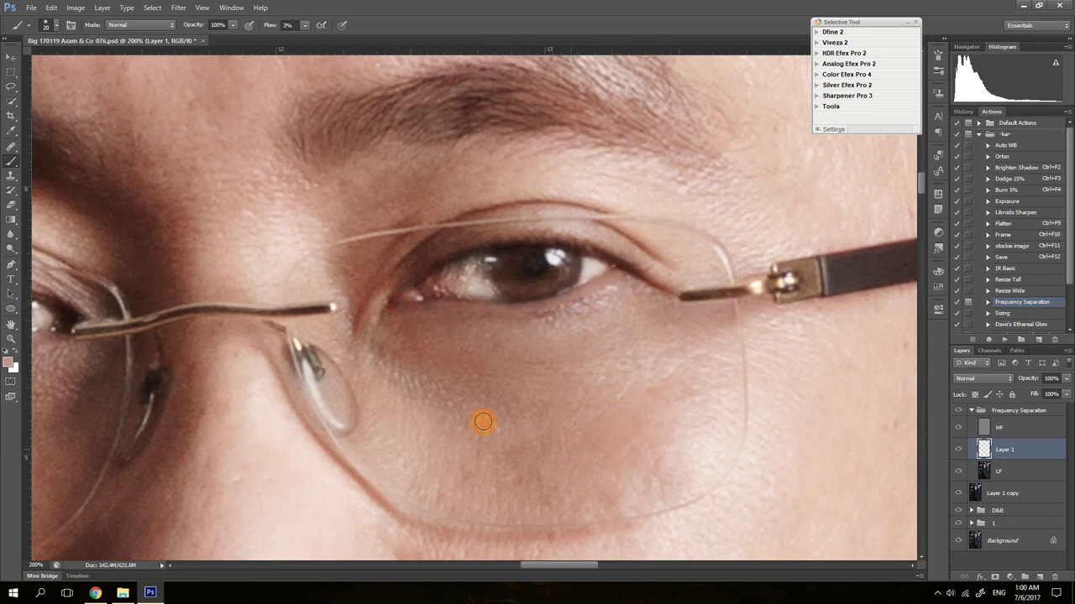
{"action": "mouse_move", "coordinate": [672, 425]}
{"action": "left_mouse_down"}
{"action": "mouse_move", "coordinate": [690, 388]}
{"action": "mouse_move", "coordinate": [715, 393]}
{"action": "mouse_move", "coordinate": [729, 413]}
{"action": "mouse_move", "coordinate": [666, 417]}
{"action": "mouse_move", "coordinate": [717, 462]}
{"action": "mouse_move", "coordinate": [658, 457]}
{"action": "mouse_move", "coordinate": [664, 483]}
{"action": "mouse_move", "coordinate": [691, 401]}
{"action": "mouse_move", "coordinate": [677, 412]}
{"action": "mouse_move", "coordinate": [727, 450]}
{"action": "mouse_move", "coordinate": [706, 459]}
{"action": "mouse_move", "coordinate": [650, 446]}
{"action": "left_mouse_up"}
{"action": "left_click", "coordinate": [958, 449]}
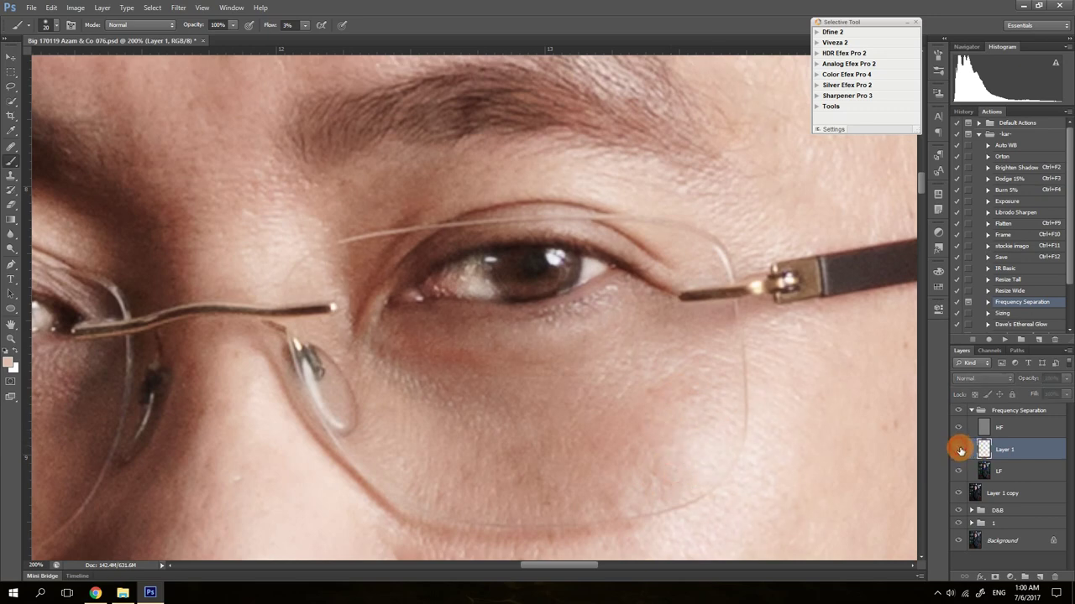
{"action": "left_click", "coordinate": [958, 450]}
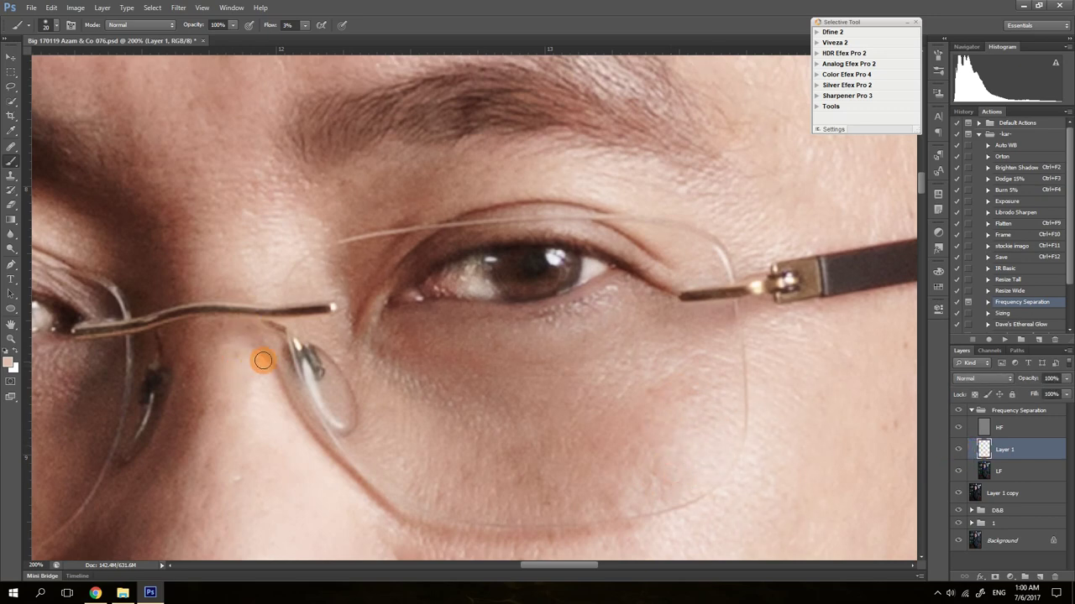
Paint tones sampled from the nose bridge down the shadowed side of the nose beside the nose pad, and compare with Layer 1 toggled
{"action": "mouse_move", "coordinate": [238, 278]}
{"action": "left_mouse_down"}
{"action": "mouse_move", "coordinate": [576, 410]}
{"action": "mouse_move", "coordinate": [619, 384]}
{"action": "mouse_move", "coordinate": [638, 297]}
{"action": "mouse_move", "coordinate": [626, 298]}
{"action": "mouse_move", "coordinate": [617, 372]}
{"action": "left_mouse_up"}
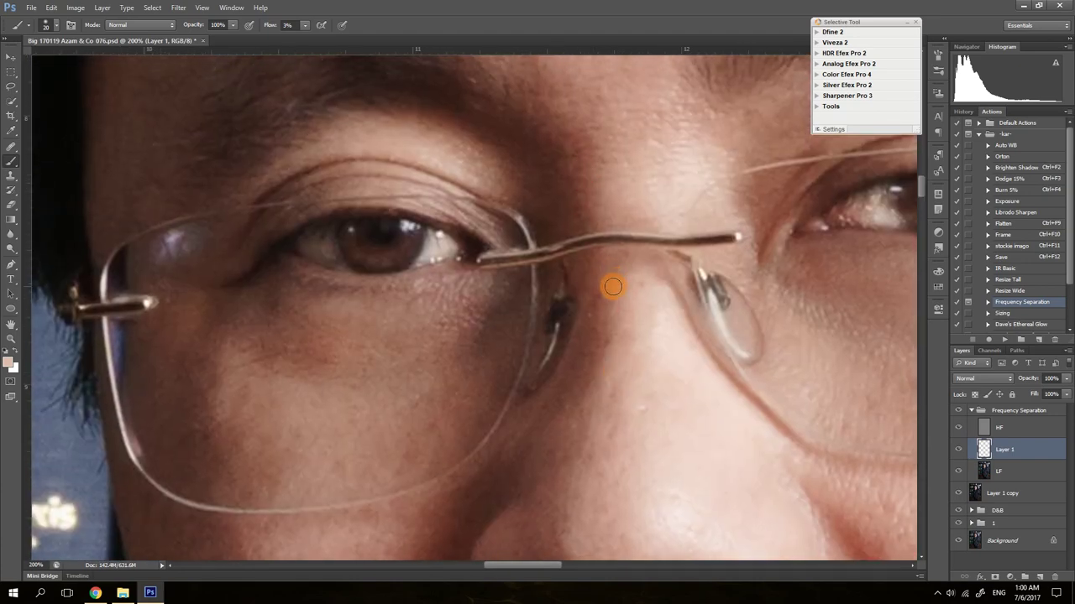
{"action": "left_click", "coordinate": [610, 273], "text": "alt"}
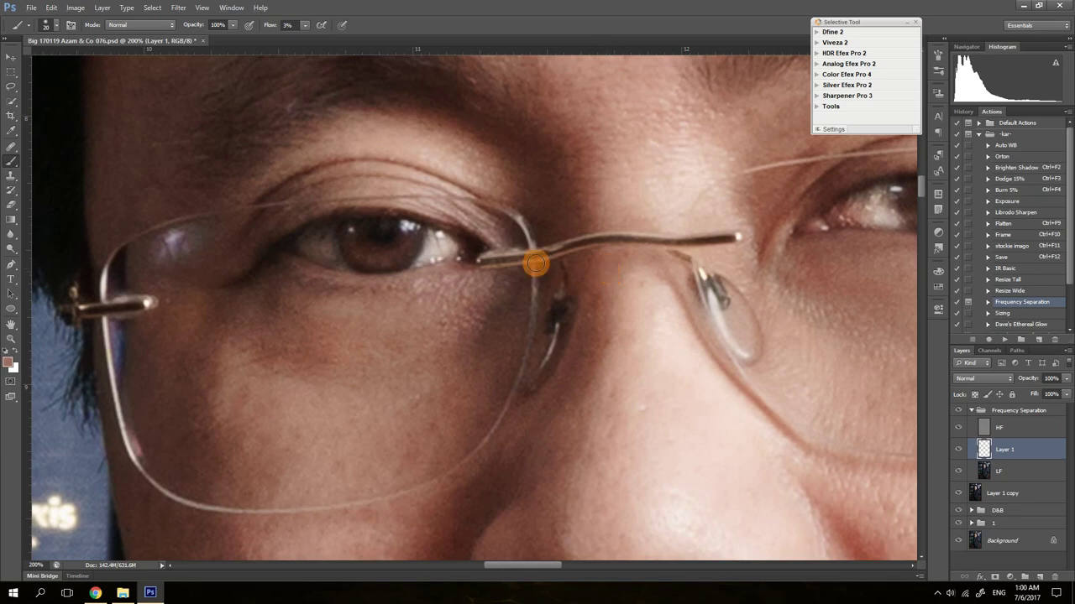
{"action": "left_click_drag", "start_coordinate": [564, 374], "coordinate": [562, 380]}
{"action": "left_click", "coordinate": [591, 334]}
{"action": "left_click", "coordinate": [583, 377]}
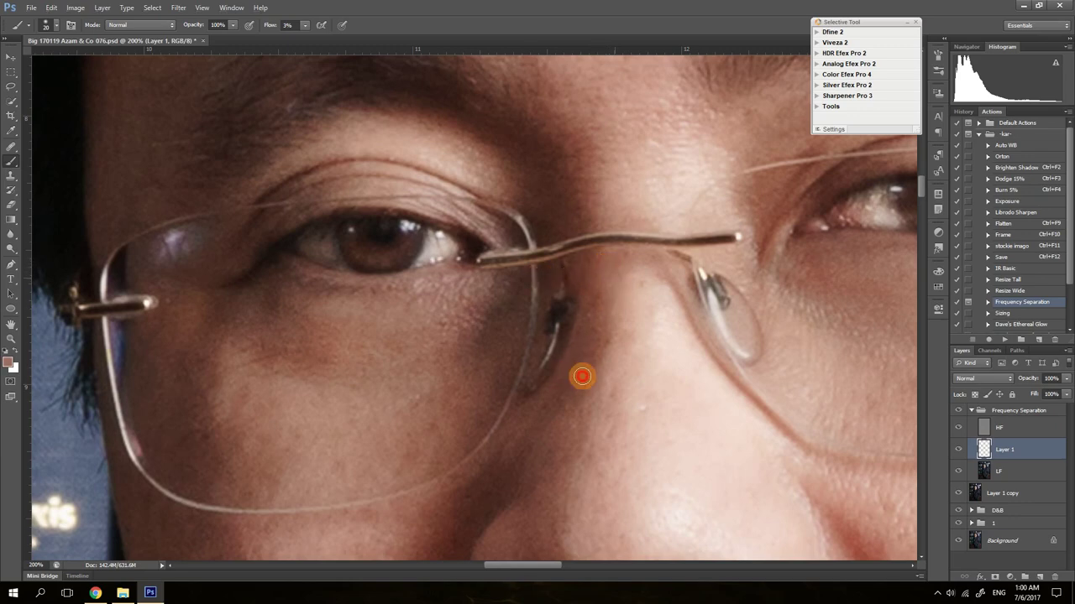
{"action": "left_click", "coordinate": [572, 413]}
{"action": "left_click", "coordinate": [557, 462]}
{"action": "left_click_drag", "start_coordinate": [556, 462], "coordinate": [577, 447]}
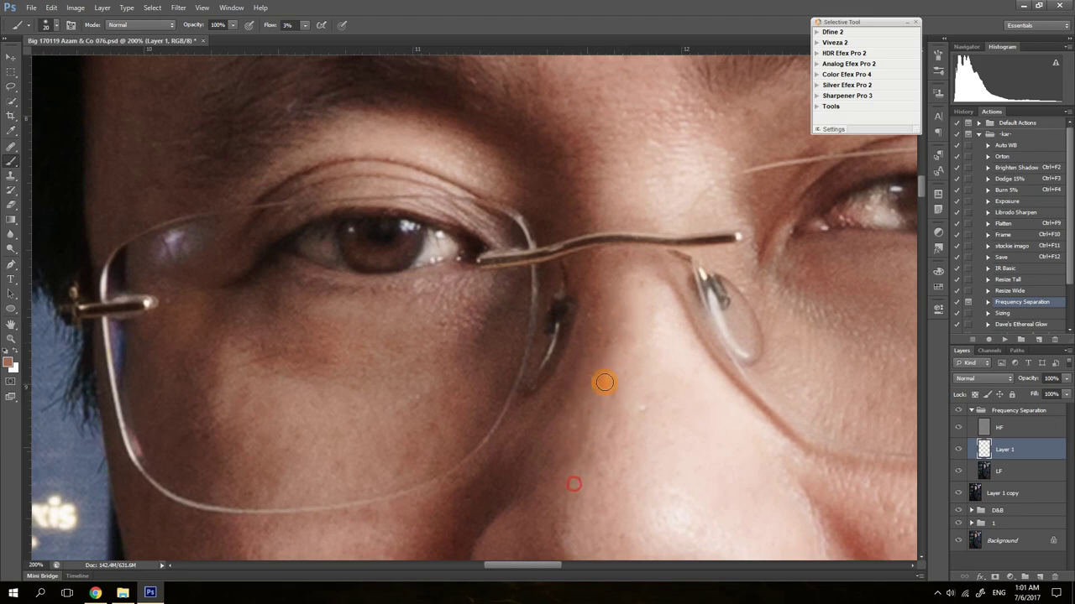
{"action": "mouse_move", "coordinate": [605, 258]}
{"action": "left_mouse_down"}
{"action": "mouse_move", "coordinate": [577, 287]}
{"action": "mouse_move", "coordinate": [574, 253]}
{"action": "mouse_move", "coordinate": [606, 258]}
{"action": "left_mouse_up"}
{"action": "left_click_drag", "start_coordinate": [585, 350], "coordinate": [579, 388]}
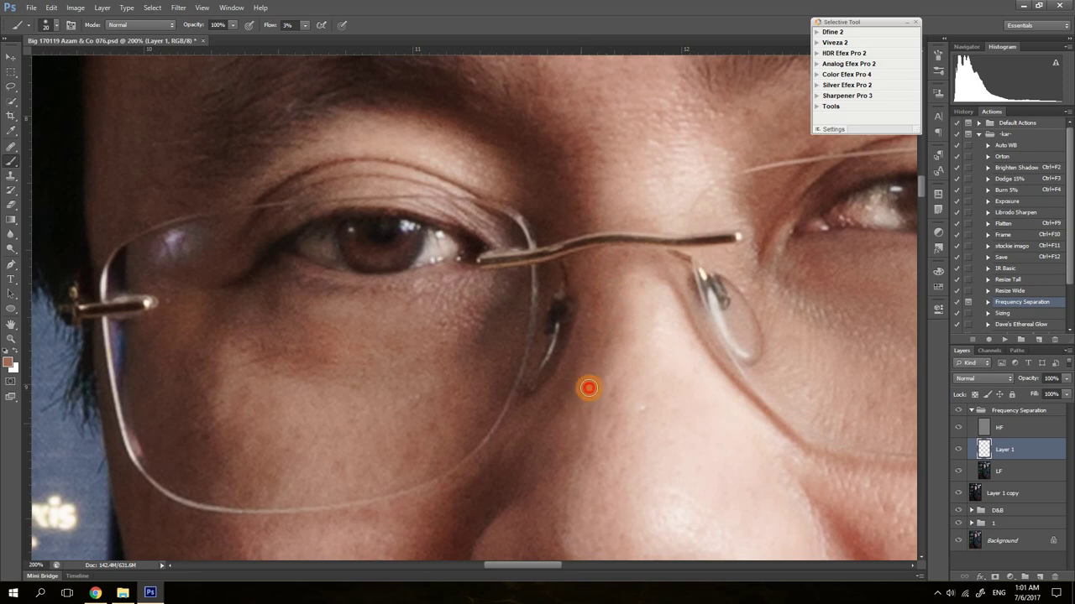
{"action": "left_click", "coordinate": [953, 451]}
{"action": "left_click", "coordinate": [953, 451]}
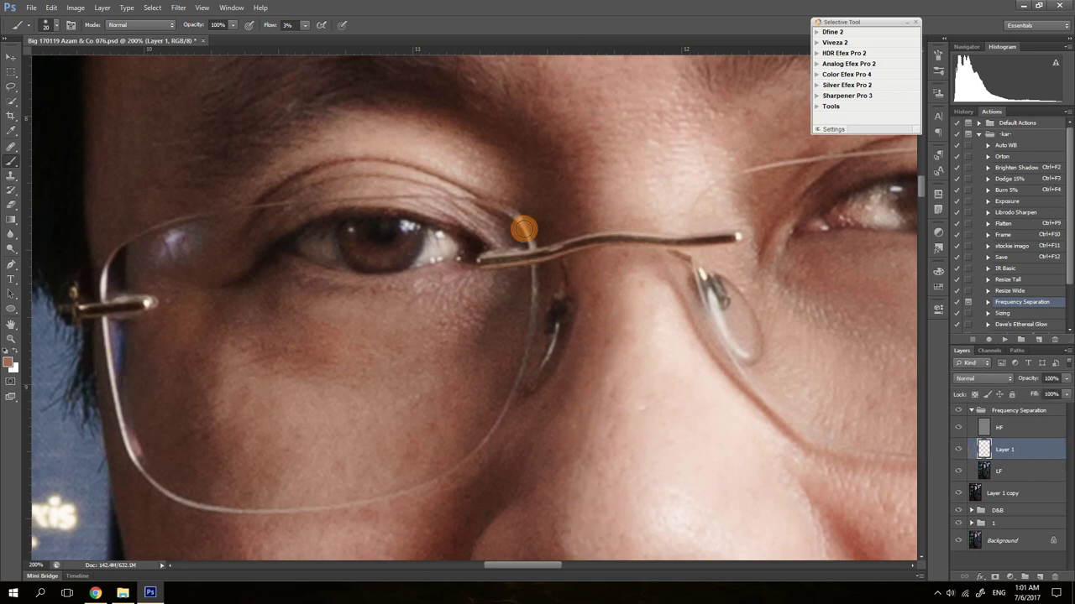
Paint a sampled skin tone under the shadow-side eye towards its inner corner, and compare the area with Layer 1 hidden and shown
{"action": "left_click_drag", "start_coordinate": [470, 336], "coordinate": [476, 376]}
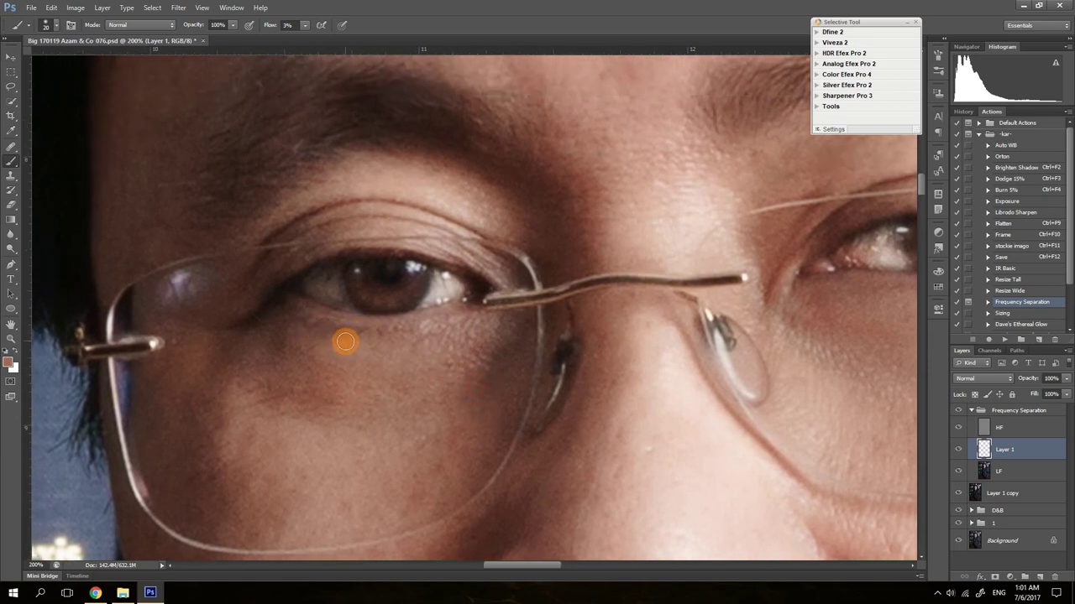
{"action": "mouse_move", "coordinate": [346, 333]}
{"action": "left_mouse_down"}
{"action": "mouse_move", "coordinate": [477, 323]}
{"action": "mouse_move", "coordinate": [401, 339]}
{"action": "mouse_move", "coordinate": [406, 328]}
{"action": "mouse_move", "coordinate": [282, 321]}
{"action": "mouse_move", "coordinate": [279, 306]}
{"action": "mouse_move", "coordinate": [288, 333]}
{"action": "mouse_move", "coordinate": [320, 335]}
{"action": "mouse_move", "coordinate": [270, 331]}
{"action": "mouse_move", "coordinate": [283, 304]}
{"action": "mouse_move", "coordinate": [467, 331]}
{"action": "mouse_move", "coordinate": [352, 322]}
{"action": "mouse_move", "coordinate": [504, 357]}
{"action": "mouse_move", "coordinate": [481, 375]}
{"action": "left_mouse_up"}
{"action": "left_click", "coordinate": [469, 318]}
{"action": "left_click", "coordinate": [957, 449]}
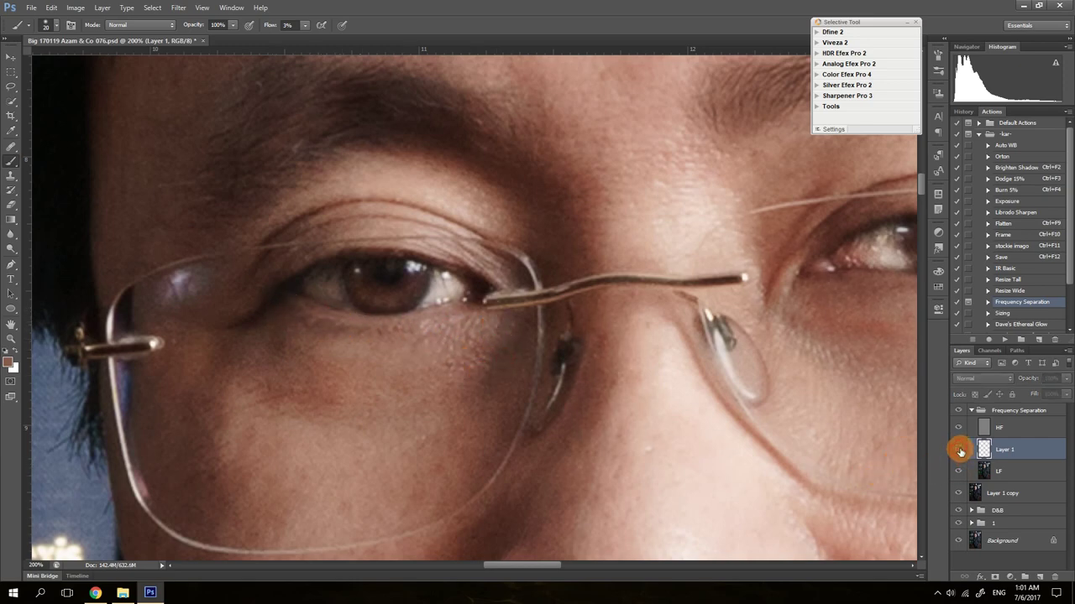
{"action": "left_click", "coordinate": [957, 449]}
Even the remaining dark patches under the shadow-side eye out to its outer corner, enlarging the brush to 40, and compare with Layer 1 toggled
{"action": "mouse_move", "coordinate": [370, 377]}
{"action": "left_mouse_down"}
{"action": "mouse_move", "coordinate": [347, 381]}
{"action": "mouse_move", "coordinate": [489, 351]}
{"action": "mouse_move", "coordinate": [418, 372]}
{"action": "left_mouse_up"}
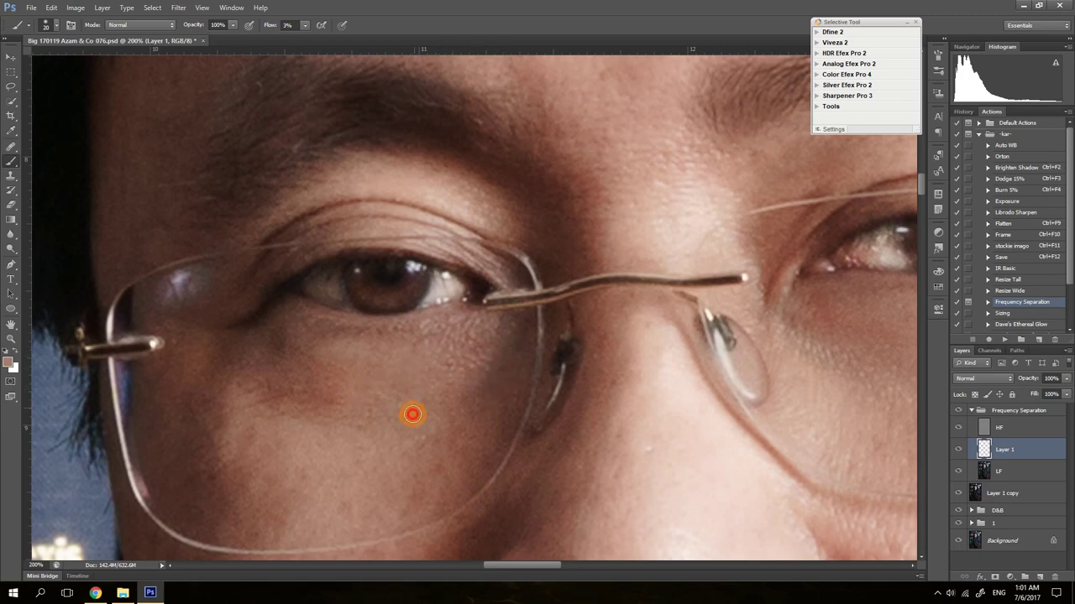
{"action": "mouse_move", "coordinate": [412, 414]}
{"action": "left_mouse_down"}
{"action": "mouse_move", "coordinate": [307, 364]}
{"action": "mouse_move", "coordinate": [377, 379]}
{"action": "mouse_move", "coordinate": [360, 370]}
{"action": "mouse_move", "coordinate": [288, 371]}
{"action": "mouse_move", "coordinate": [356, 397]}
{"action": "mouse_move", "coordinate": [332, 417]}
{"action": "mouse_move", "coordinate": [352, 425]}
{"action": "mouse_move", "coordinate": [307, 396]}
{"action": "mouse_move", "coordinate": [366, 386]}
{"action": "mouse_move", "coordinate": [334, 381]}
{"action": "mouse_move", "coordinate": [354, 371]}
{"action": "mouse_move", "coordinate": [373, 395]}
{"action": "mouse_move", "coordinate": [333, 403]}
{"action": "mouse_move", "coordinate": [268, 400]}
{"action": "mouse_move", "coordinate": [224, 369]}
{"action": "mouse_move", "coordinate": [383, 407]}
{"action": "mouse_move", "coordinate": [392, 395]}
{"action": "mouse_move", "coordinate": [448, 383]}
{"action": "mouse_move", "coordinate": [374, 375]}
{"action": "mouse_move", "coordinate": [380, 357]}
{"action": "mouse_move", "coordinate": [272, 342]}
{"action": "left_mouse_up"}
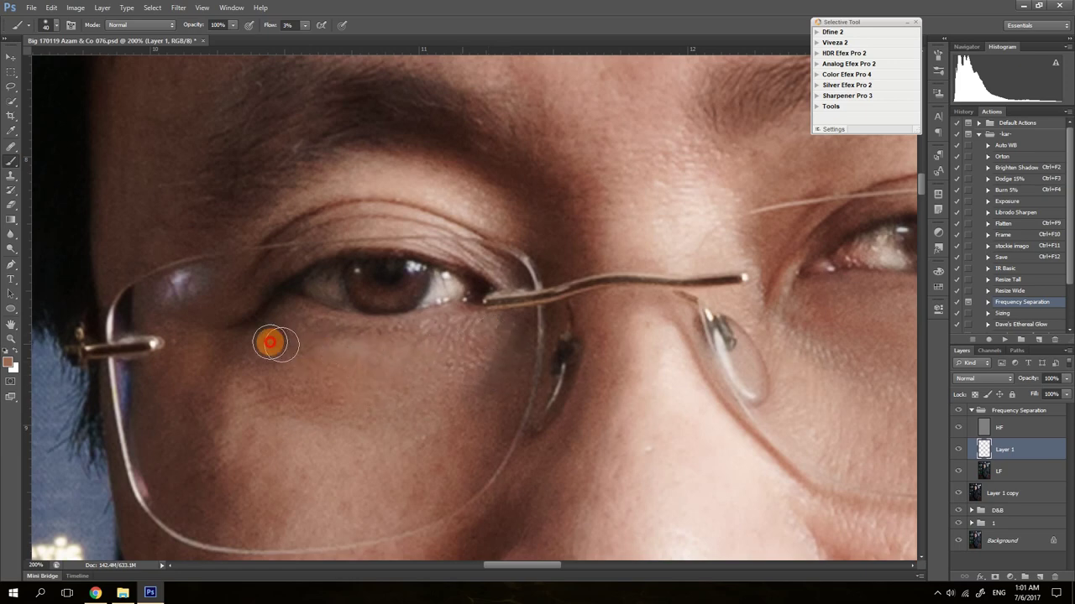
{"action": "left_click", "coordinate": [959, 453]}
{"action": "left_click", "coordinate": [958, 453]}
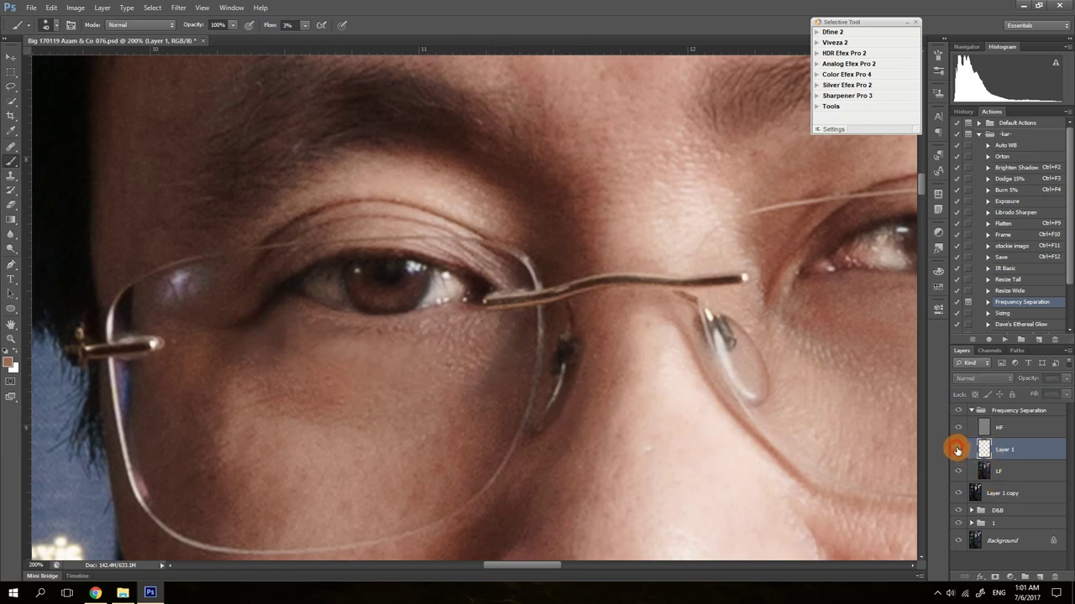
Even the shadow-side cheek inside the lens and just below its rim by painting skin tone at low flow on Layer 1
{"action": "left_click", "coordinate": [957, 453]}
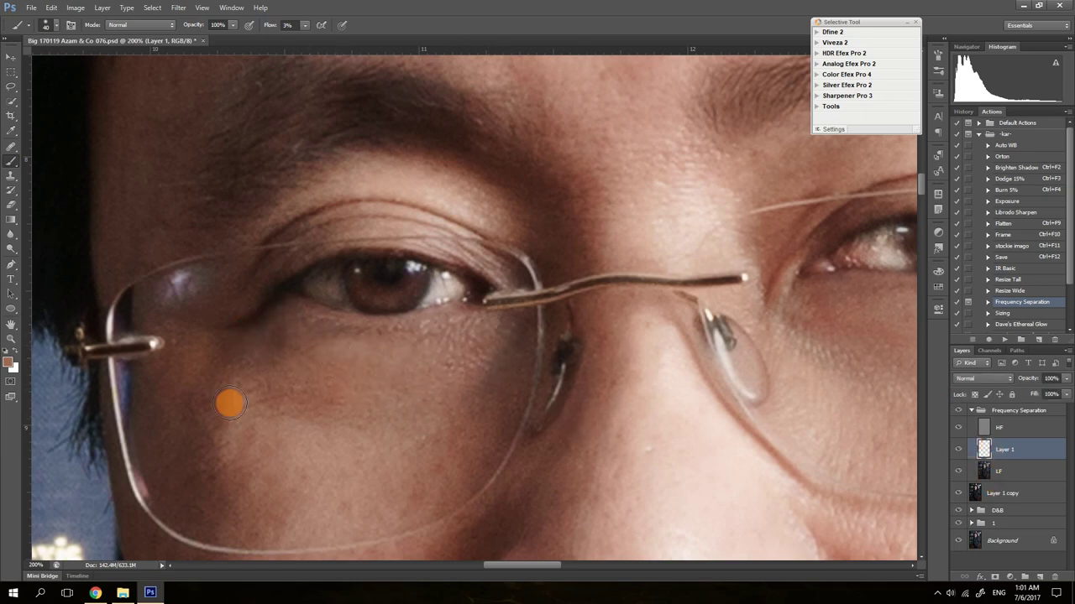
{"action": "left_click_drag", "start_coordinate": [227, 403], "coordinate": [211, 428]}
{"action": "left_click_drag", "start_coordinate": [404, 415], "coordinate": [454, 282]}
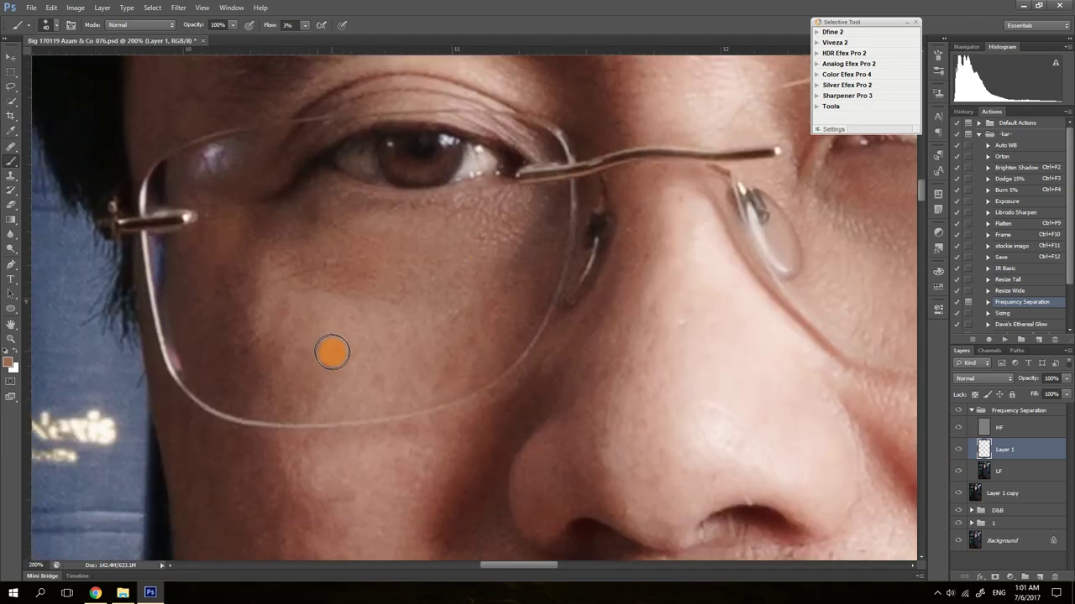
{"action": "mouse_move", "coordinate": [332, 353]}
{"action": "left_mouse_down"}
{"action": "mouse_move", "coordinate": [340, 289]}
{"action": "mouse_move", "coordinate": [317, 273]}
{"action": "mouse_move", "coordinate": [270, 310]}
{"action": "mouse_move", "coordinate": [295, 327]}
{"action": "mouse_move", "coordinate": [348, 335]}
{"action": "mouse_move", "coordinate": [312, 346]}
{"action": "mouse_move", "coordinate": [267, 338]}
{"action": "mouse_move", "coordinate": [268, 313]}
{"action": "mouse_move", "coordinate": [312, 303]}
{"action": "mouse_move", "coordinate": [256, 280]}
{"action": "mouse_move", "coordinate": [425, 283]}
{"action": "mouse_move", "coordinate": [412, 296]}
{"action": "mouse_move", "coordinate": [444, 308]}
{"action": "mouse_move", "coordinate": [427, 327]}
{"action": "mouse_move", "coordinate": [457, 288]}
{"action": "mouse_move", "coordinate": [407, 297]}
{"action": "mouse_move", "coordinate": [469, 227]}
{"action": "mouse_move", "coordinate": [422, 245]}
{"action": "mouse_move", "coordinate": [367, 405]}
{"action": "mouse_move", "coordinate": [418, 490]}
{"action": "mouse_move", "coordinate": [408, 470]}
{"action": "mouse_move", "coordinate": [383, 325]}
{"action": "left_mouse_up"}
{"action": "mouse_move", "coordinate": [328, 280]}
{"action": "left_mouse_down"}
{"action": "mouse_move", "coordinate": [359, 323]}
{"action": "mouse_move", "coordinate": [313, 327]}
{"action": "mouse_move", "coordinate": [316, 341]}
{"action": "mouse_move", "coordinate": [363, 371]}
{"action": "mouse_move", "coordinate": [317, 320]}
{"action": "mouse_move", "coordinate": [345, 300]}
{"action": "left_mouse_up"}
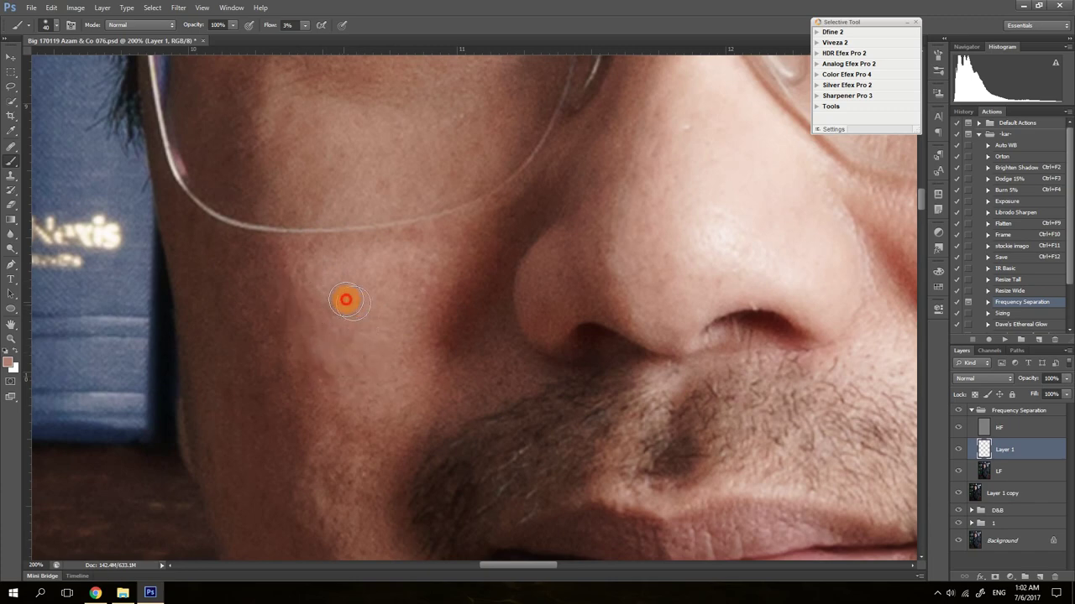
{"action": "mouse_move", "coordinate": [401, 410]}
{"action": "left_mouse_down"}
{"action": "mouse_move", "coordinate": [612, 319]}
{"action": "mouse_move", "coordinate": [671, 221]}
{"action": "mouse_move", "coordinate": [679, 271]}
{"action": "mouse_move", "coordinate": [554, 350]}
{"action": "left_mouse_up"}
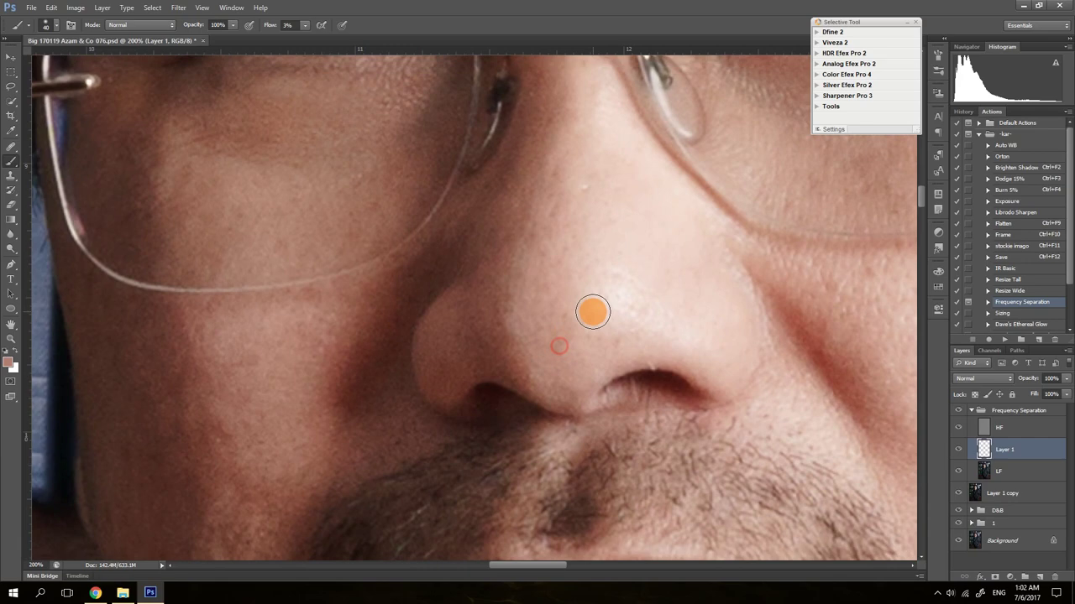
Paint a light tone sampled from the nose tip over the tip and lower bridge, and compare with Layer 1 toggled
{"action": "left_click", "coordinate": [631, 264], "text": "alt"}
{"action": "mouse_move", "coordinate": [579, 293]}
{"action": "left_mouse_down"}
{"action": "mouse_move", "coordinate": [597, 294]}
{"action": "mouse_move", "coordinate": [612, 331]}
{"action": "mouse_move", "coordinate": [633, 317]}
{"action": "mouse_move", "coordinate": [639, 286]}
{"action": "mouse_move", "coordinate": [599, 246]}
{"action": "mouse_move", "coordinate": [593, 321]}
{"action": "mouse_move", "coordinate": [648, 313]}
{"action": "mouse_move", "coordinate": [643, 286]}
{"action": "mouse_move", "coordinate": [693, 319]}
{"action": "mouse_move", "coordinate": [579, 326]}
{"action": "mouse_move", "coordinate": [573, 337]}
{"action": "mouse_move", "coordinate": [600, 176]}
{"action": "mouse_move", "coordinate": [579, 311]}
{"action": "mouse_move", "coordinate": [605, 206]}
{"action": "left_mouse_up"}
{"action": "mouse_move", "coordinate": [596, 259]}
{"action": "left_mouse_down"}
{"action": "mouse_move", "coordinate": [624, 273]}
{"action": "mouse_move", "coordinate": [639, 320]}
{"action": "mouse_move", "coordinate": [660, 311]}
{"action": "mouse_move", "coordinate": [694, 322]}
{"action": "left_mouse_up"}
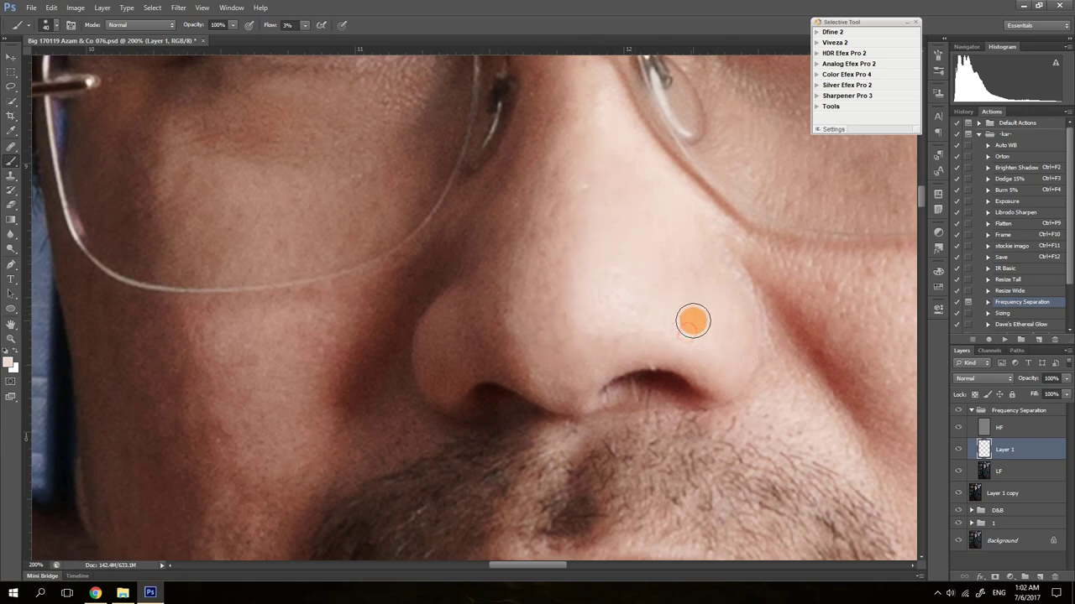
{"action": "left_click", "coordinate": [956, 451]}
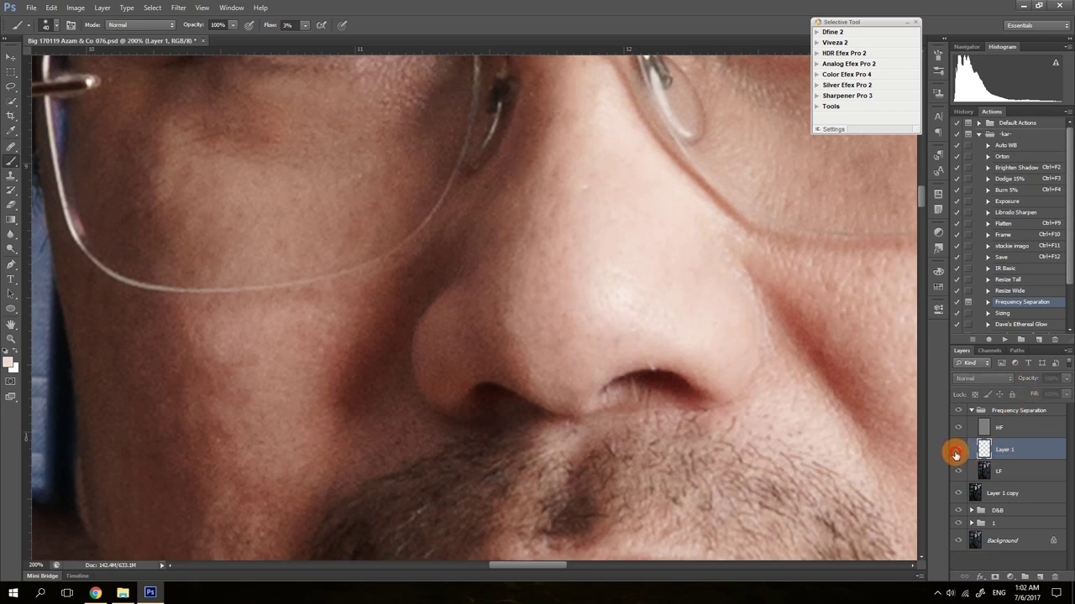
{"action": "left_click", "coordinate": [956, 451]}
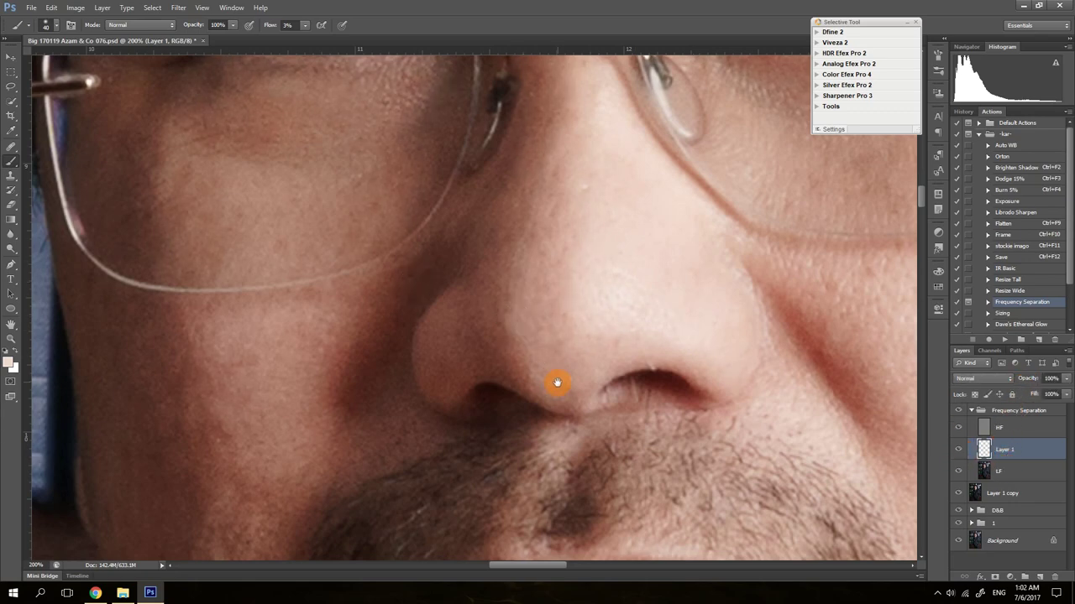
Shrink the brush and paint sampled tones along the rim and inner edge of the lit-side nostril
{"action": "left_click_drag", "start_coordinate": [556, 383], "coordinate": [458, 408]}
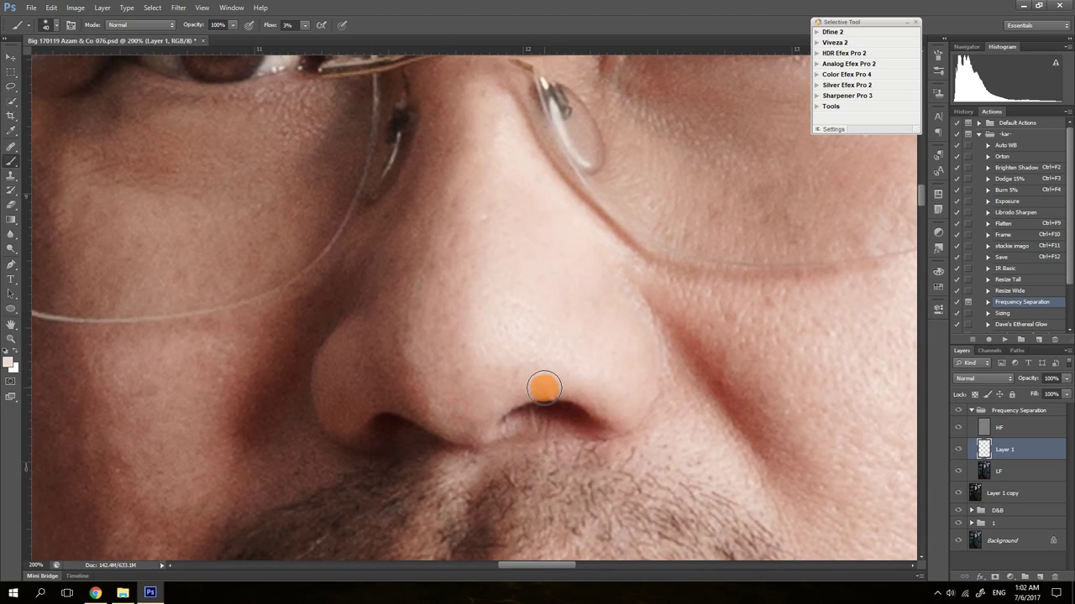
{"action": "left_click", "coordinate": [585, 388]}
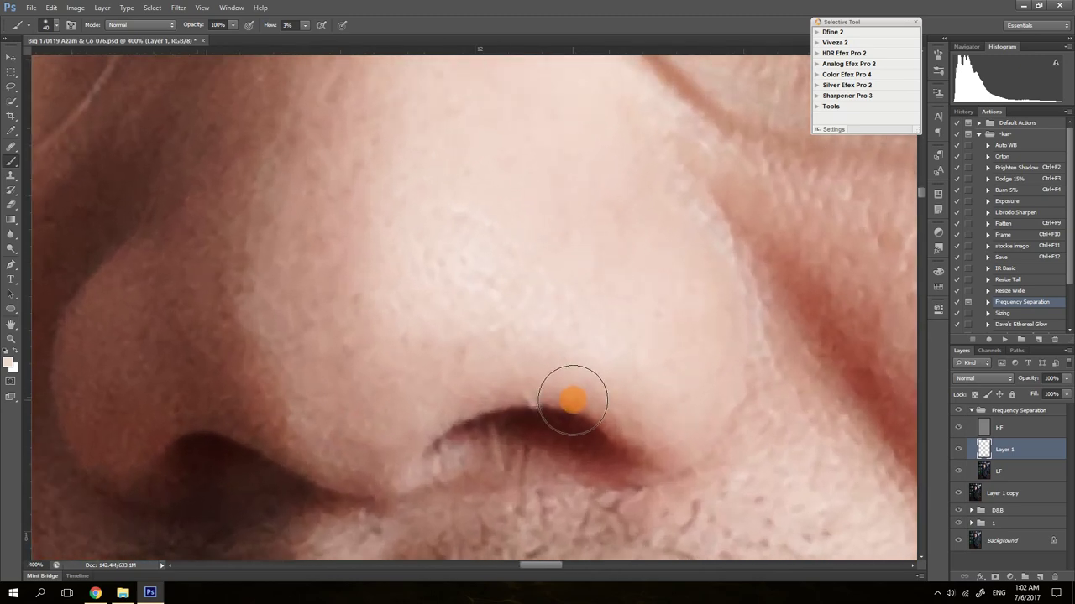
{"action": "key", "text": "bracketleft"}
{"action": "key", "text": "bracketleft"}
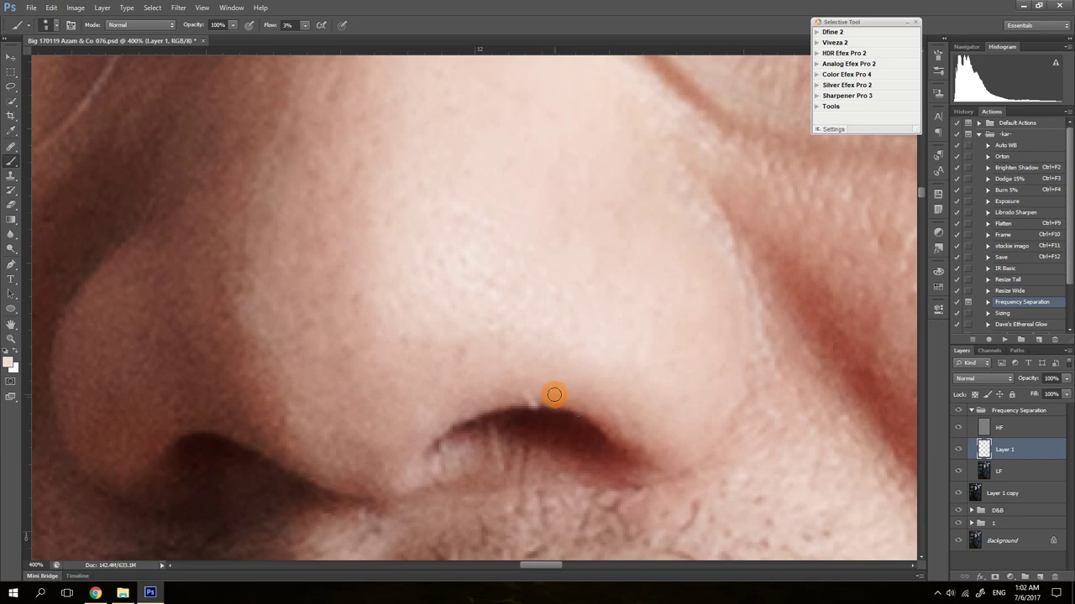
{"action": "left_click", "coordinate": [556, 383], "text": "alt"}
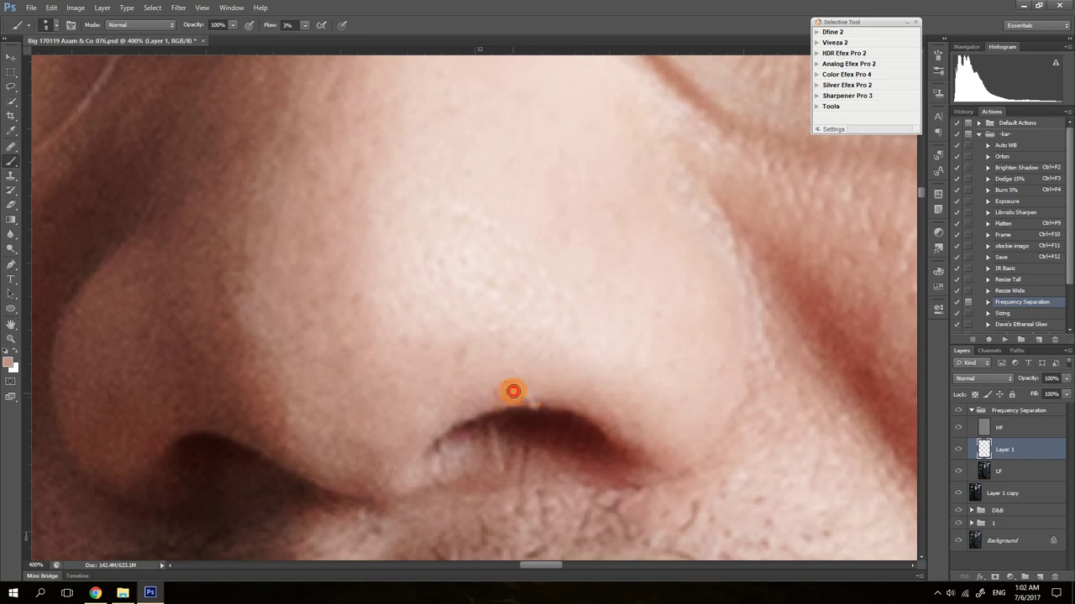
{"action": "mouse_move", "coordinate": [556, 394]}
{"action": "left_mouse_down"}
{"action": "mouse_move", "coordinate": [496, 381]}
{"action": "mouse_move", "coordinate": [546, 411]}
{"action": "mouse_move", "coordinate": [524, 415]}
{"action": "left_mouse_up"}
{"action": "left_click_drag", "start_coordinate": [633, 486], "coordinate": [582, 408]}
Even the shadow-side cheek beside the moustache down towards the mouth corner with sampled tones and a size 90 brush
{"action": "scroll", "coordinate": [527, 364], "scroll_direction": "down", "scroll_amount": 7}
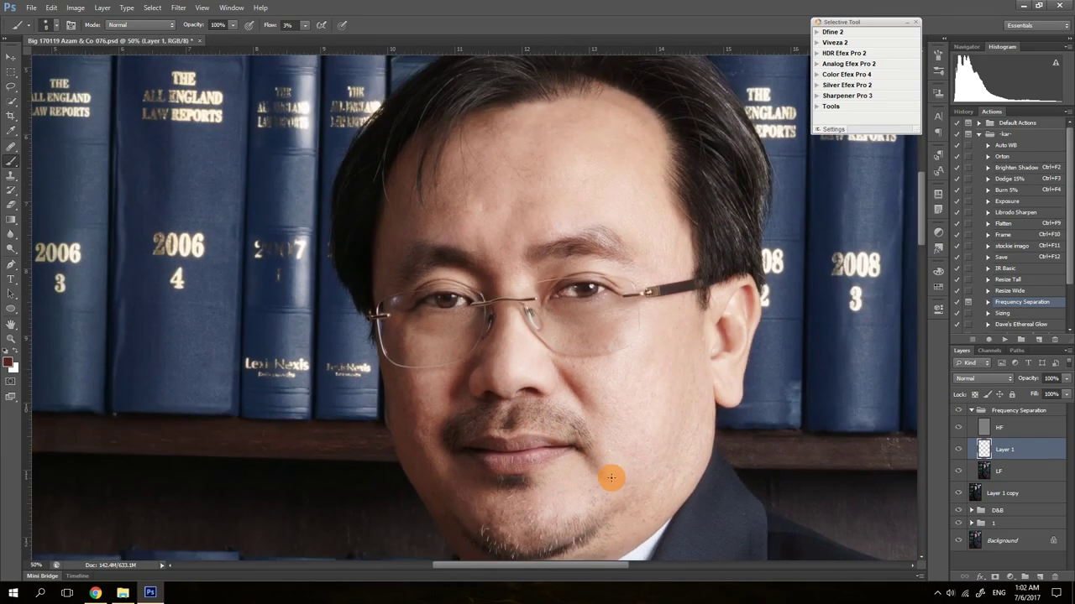
{"action": "left_click_drag", "start_coordinate": [569, 378], "coordinate": [587, 283]}
{"action": "left_click_drag", "start_coordinate": [607, 391], "coordinate": [609, 393]}
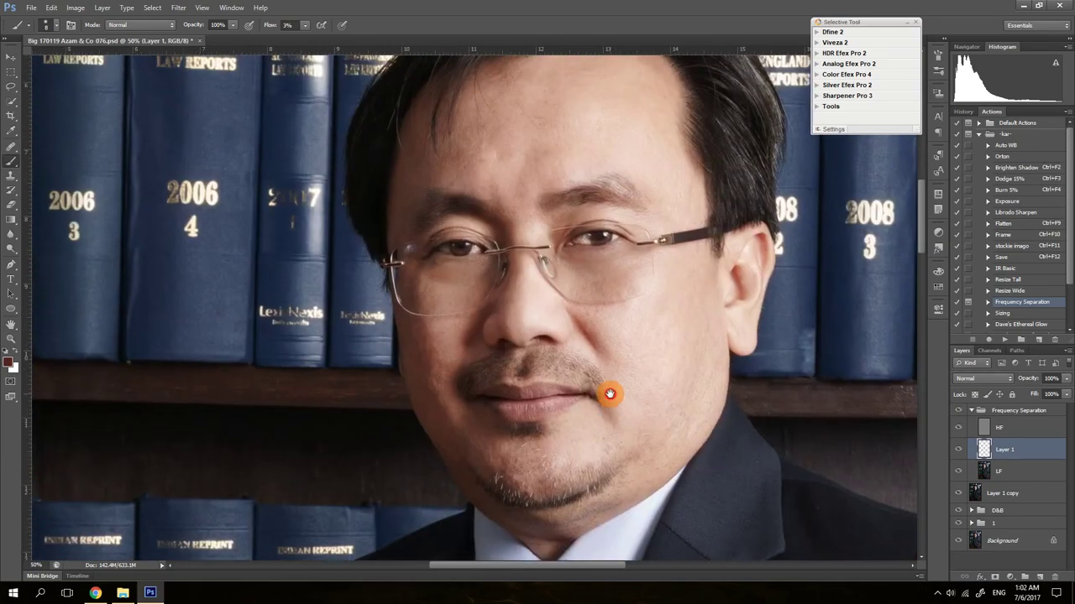
{"action": "mouse_move", "coordinate": [432, 355]}
{"action": "left_mouse_down"}
{"action": "mouse_move", "coordinate": [496, 411]}
{"action": "mouse_move", "coordinate": [455, 344]}
{"action": "left_mouse_up"}
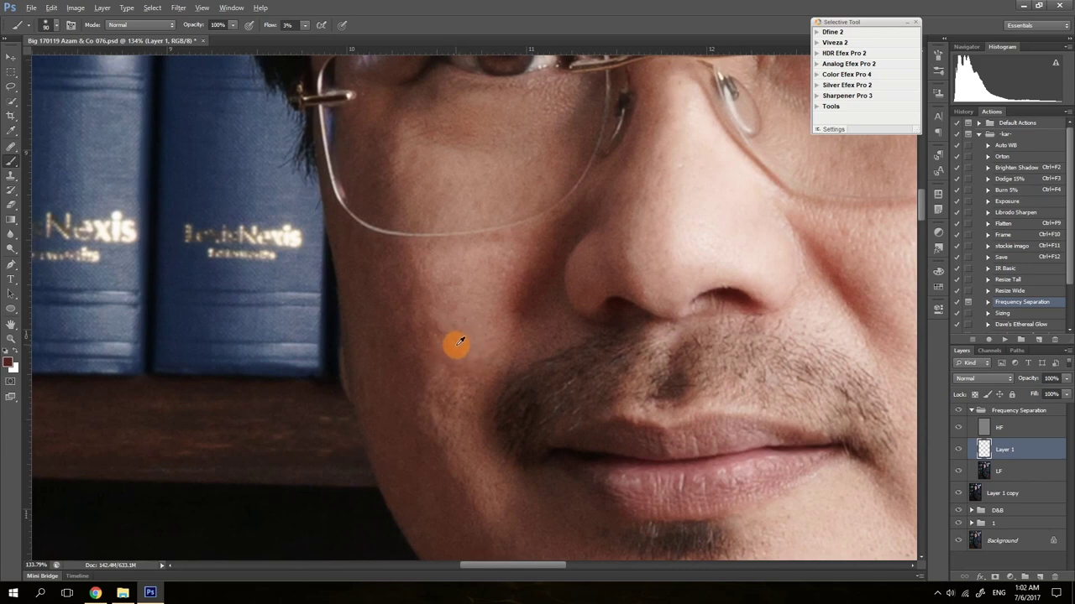
{"action": "left_click", "coordinate": [456, 344], "text": "alt"}
{"action": "mouse_move", "coordinate": [429, 306]}
{"action": "left_mouse_down"}
{"action": "mouse_move", "coordinate": [431, 343]}
{"action": "mouse_move", "coordinate": [427, 273]}
{"action": "mouse_move", "coordinate": [428, 294]}
{"action": "mouse_move", "coordinate": [482, 311]}
{"action": "mouse_move", "coordinate": [483, 378]}
{"action": "left_mouse_up"}
{"action": "left_click", "coordinate": [497, 494], "text": "alt"}
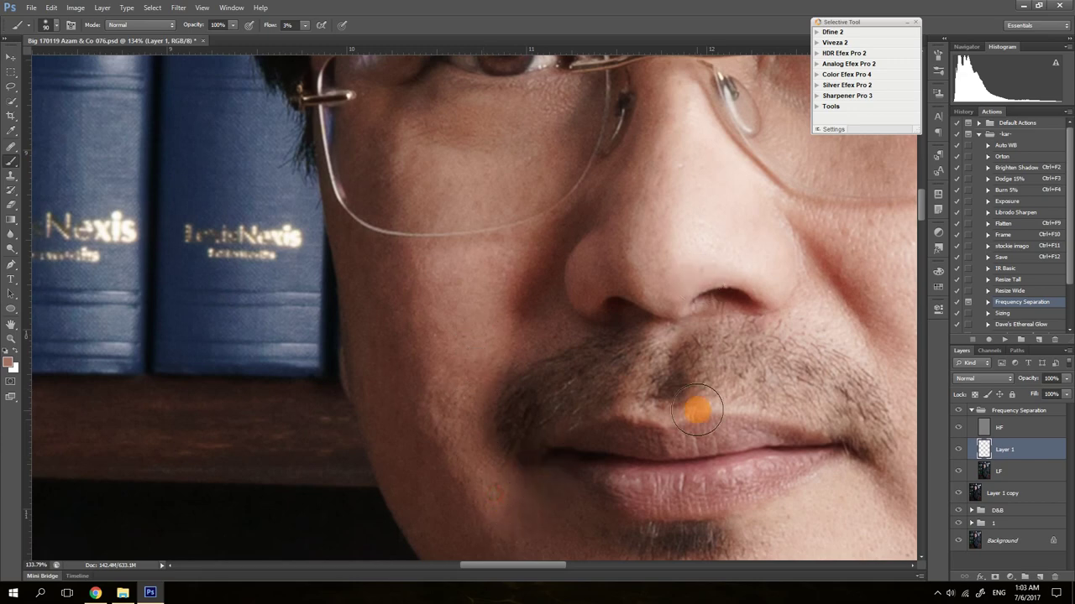
Sample pink from the lower lip and paint it over the upper lip with a size 45 brush
{"action": "left_click_drag", "start_coordinate": [707, 441], "coordinate": [696, 463]}
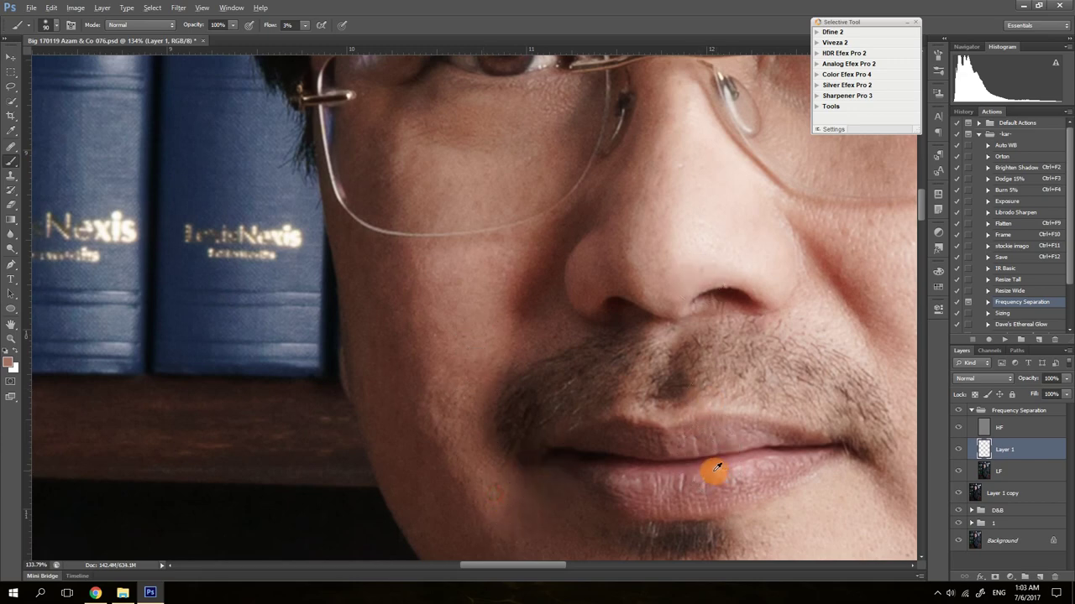
{"action": "left_click", "coordinate": [713, 470], "text": "alt"}
{"action": "key", "text": "bracketleft"}
{"action": "key", "text": "bracketleft"}
{"action": "key", "text": "bracketleft"}
{"action": "mouse_move", "coordinate": [657, 443]}
{"action": "left_mouse_down"}
{"action": "mouse_move", "coordinate": [585, 465]}
{"action": "mouse_move", "coordinate": [570, 457]}
{"action": "mouse_move", "coordinate": [612, 491]}
{"action": "mouse_move", "coordinate": [669, 514]}
{"action": "mouse_move", "coordinate": [772, 492]}
{"action": "mouse_move", "coordinate": [734, 494]}
{"action": "mouse_move", "coordinate": [770, 478]}
{"action": "mouse_move", "coordinate": [741, 462]}
{"action": "mouse_move", "coordinate": [626, 473]}
{"action": "mouse_move", "coordinate": [613, 466]}
{"action": "mouse_move", "coordinate": [674, 450]}
{"action": "mouse_move", "coordinate": [630, 438]}
{"action": "mouse_move", "coordinate": [569, 449]}
{"action": "mouse_move", "coordinate": [769, 436]}
{"action": "mouse_move", "coordinate": [735, 428]}
{"action": "mouse_move", "coordinate": [777, 451]}
{"action": "left_mouse_up"}
{"action": "left_click", "coordinate": [675, 451]}
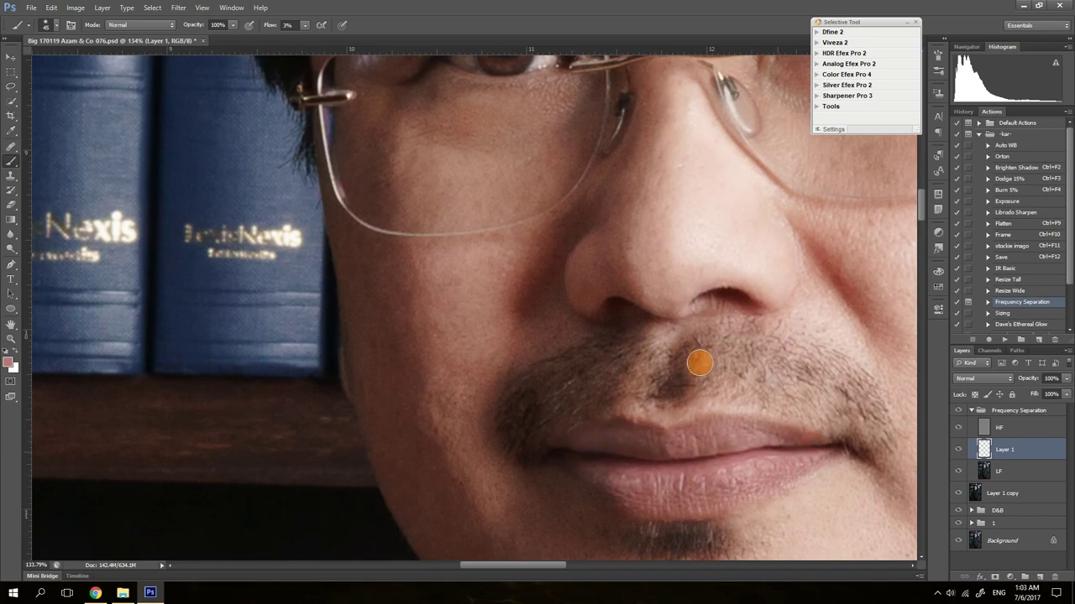
Compare the whole portrait and the face with the retouching hidden and shown, collapsing the Frequency Separation group to toggle it
{"action": "key", "text": "ctrl+0"}
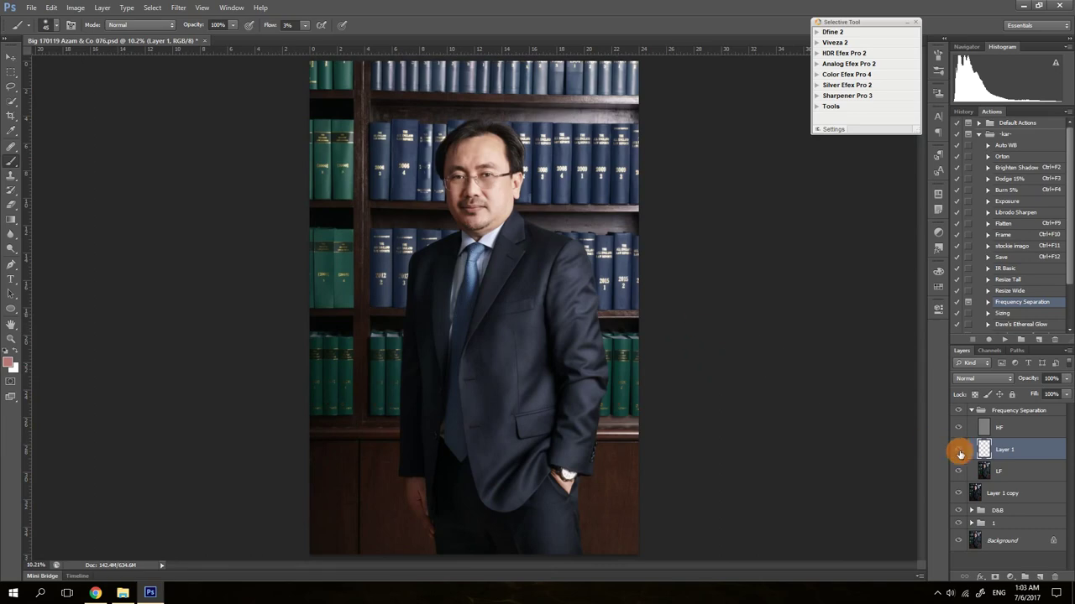
{"action": "left_click", "coordinate": [959, 412]}
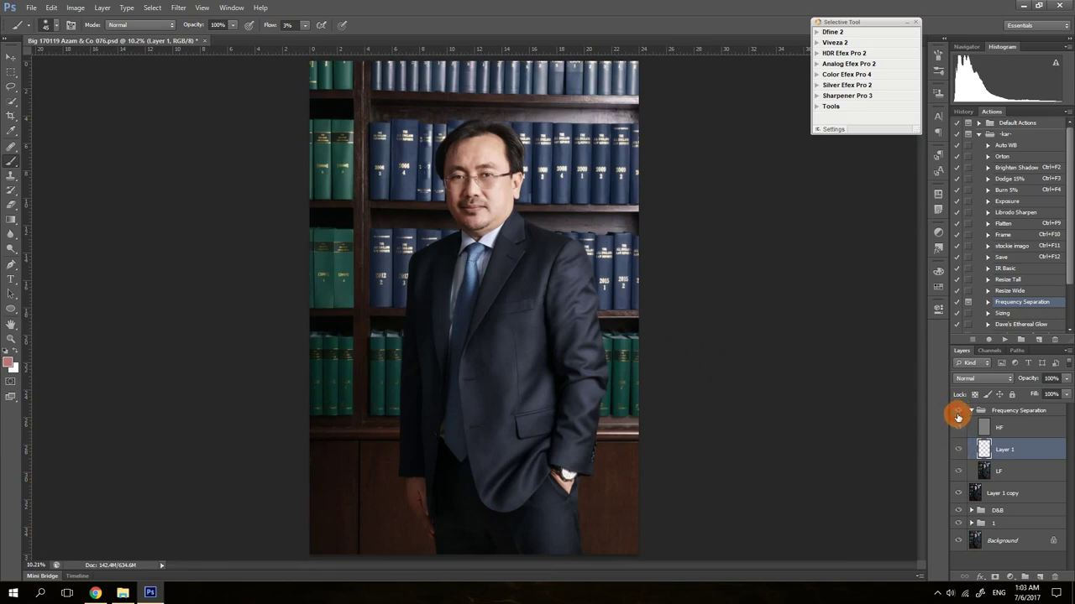
{"action": "left_click", "coordinate": [958, 413]}
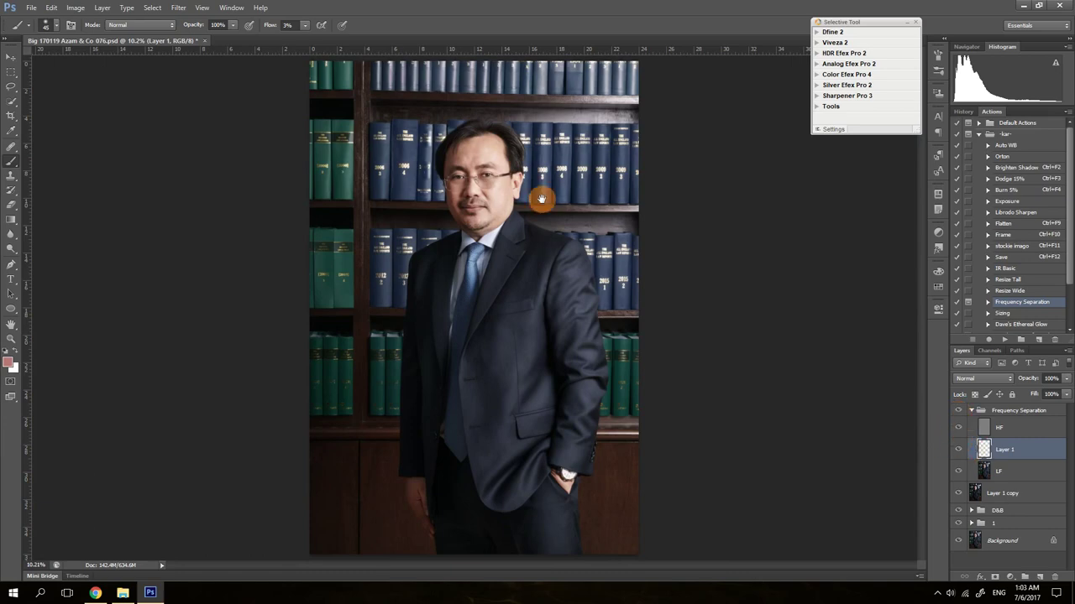
{"action": "left_click_drag", "start_coordinate": [460, 171], "coordinate": [508, 282]}
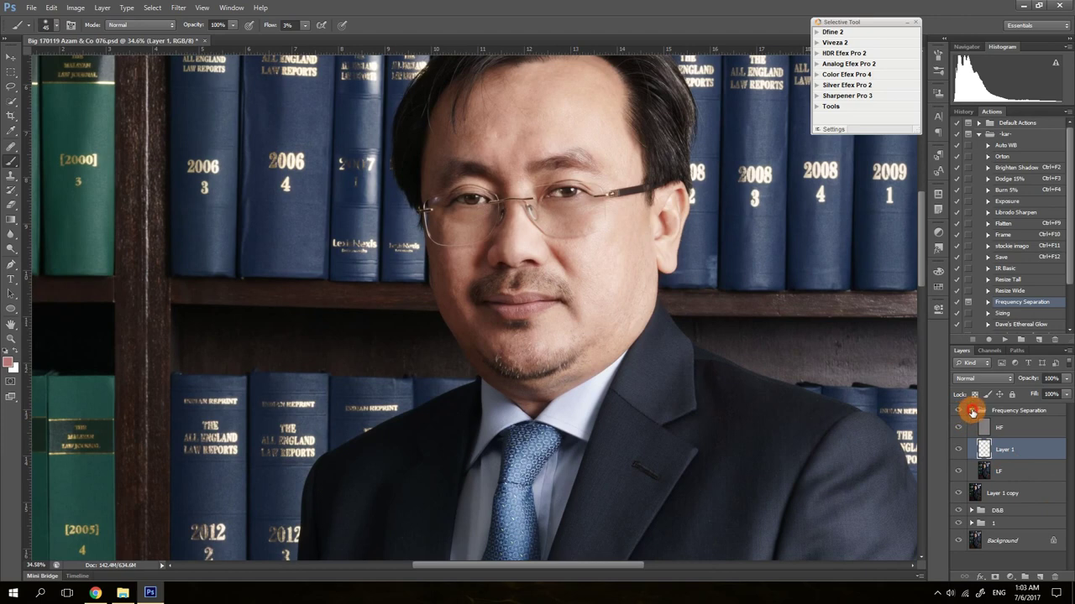
{"action": "left_click", "coordinate": [971, 411]}
{"action": "left_click", "coordinate": [957, 411]}
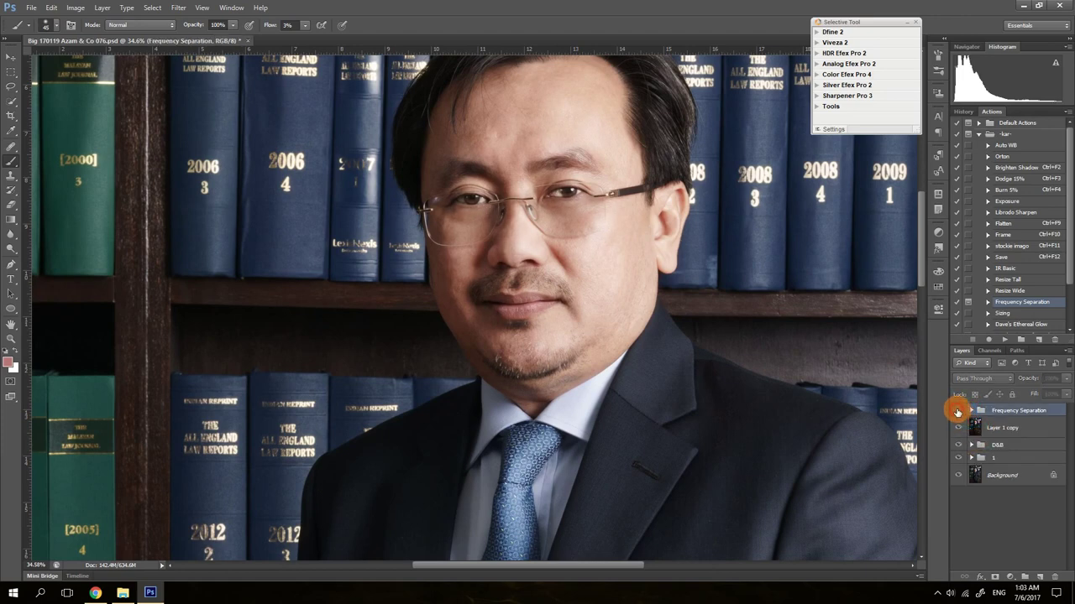
{"action": "left_click", "coordinate": [957, 413]}
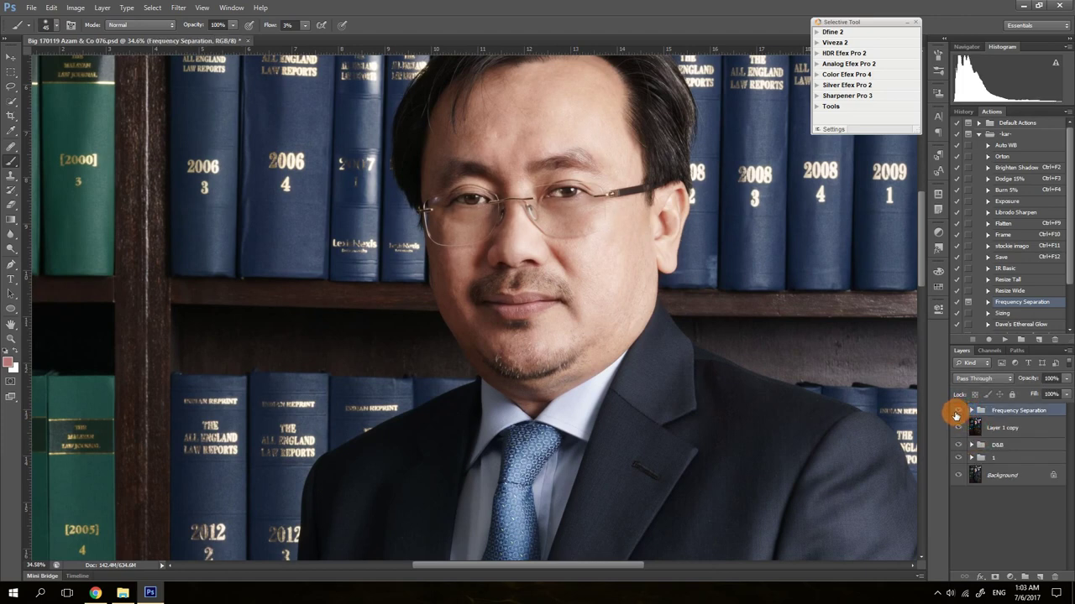
{"action": "left_click", "coordinate": [956, 412]}
{"action": "left_click", "coordinate": [956, 412]}
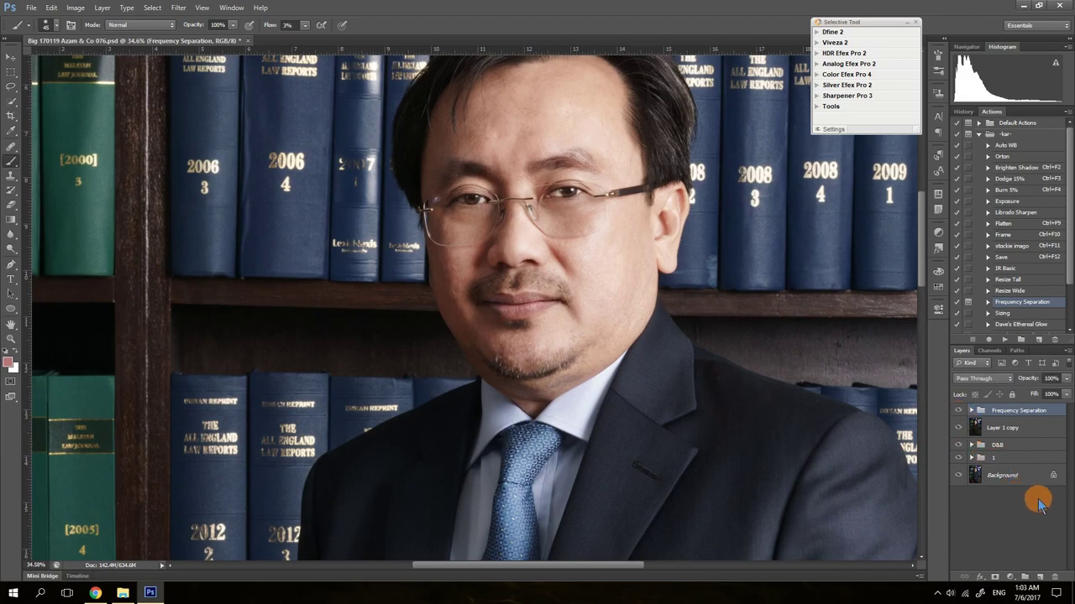
{"action": "key", "text": "ctrl+0"}
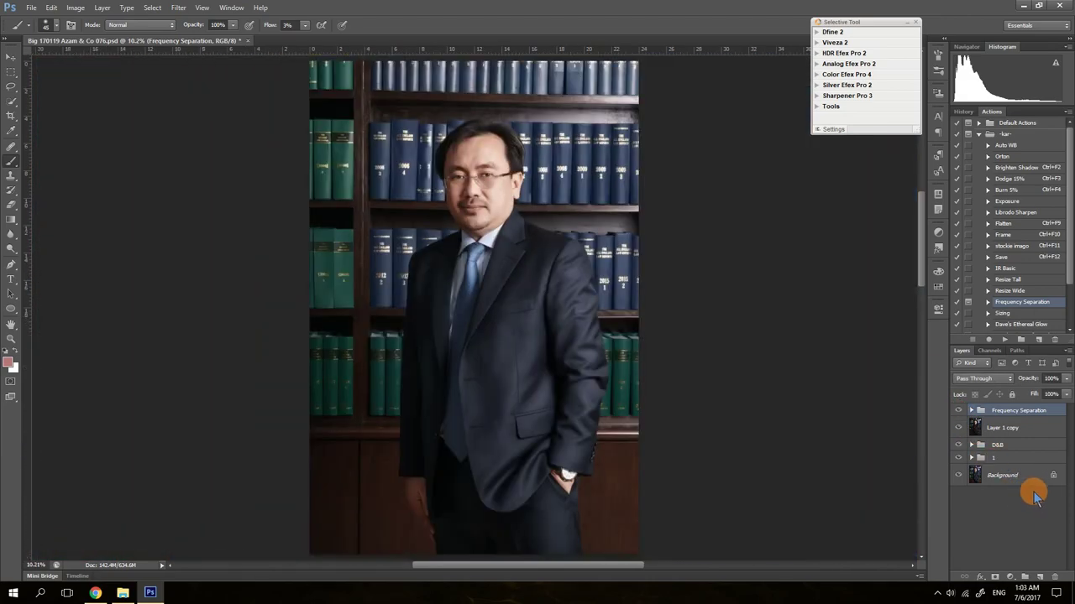
{"action": "left_click", "coordinate": [958, 422]}
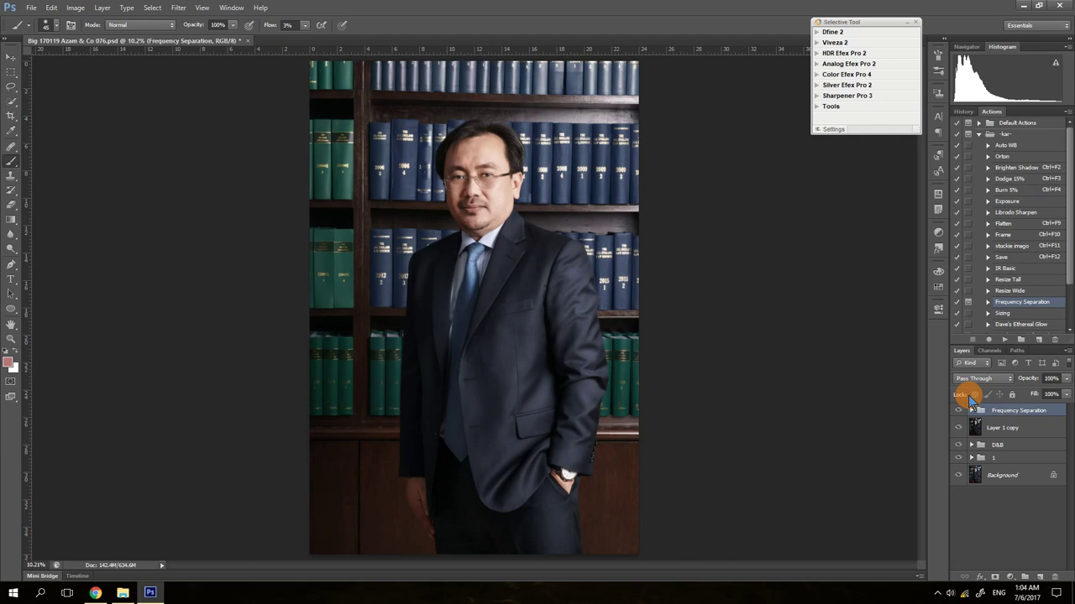
Save the layered PSD document
{"action": "key", "text": "ctrl+s"}
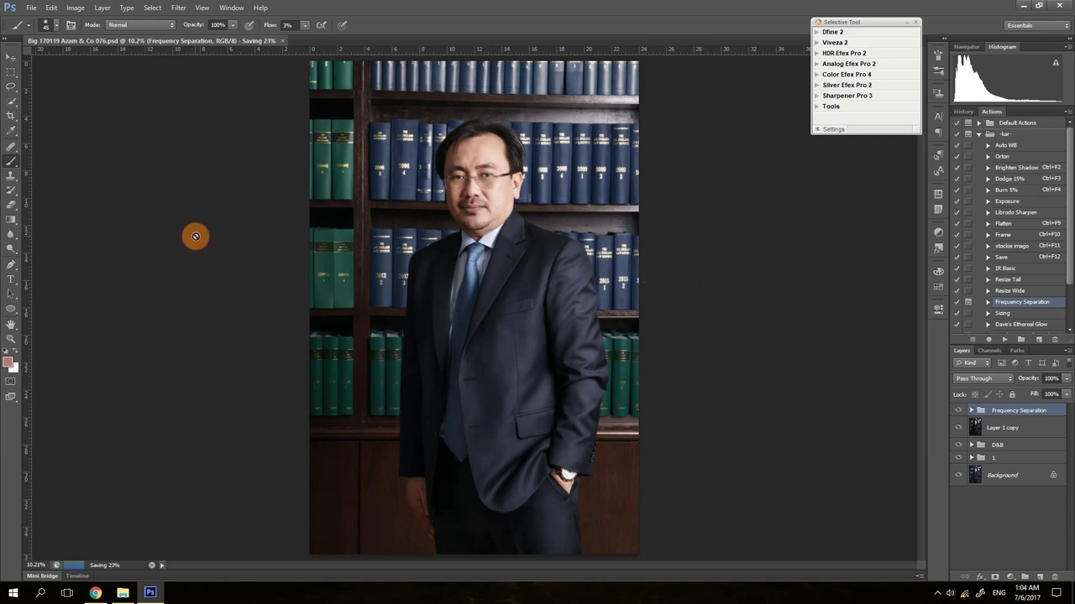
Try to start a Save As while the document is still being saved
{"action": "left_click", "coordinate": [50, 8]}
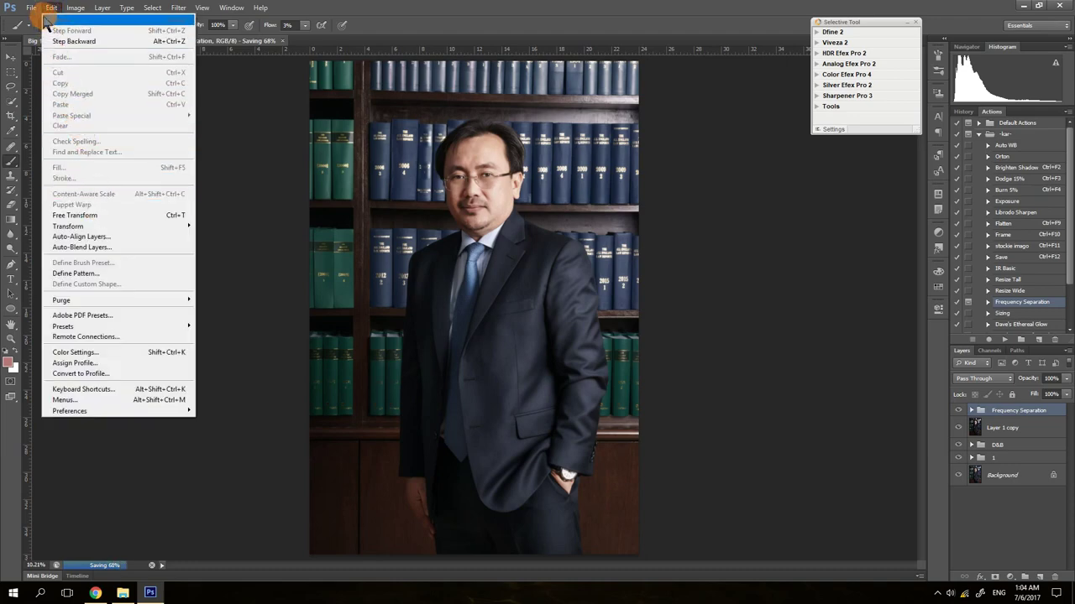
{"action": "mouse_move", "coordinate": [31, 8]}
{"action": "left_click", "coordinate": [63, 141]}
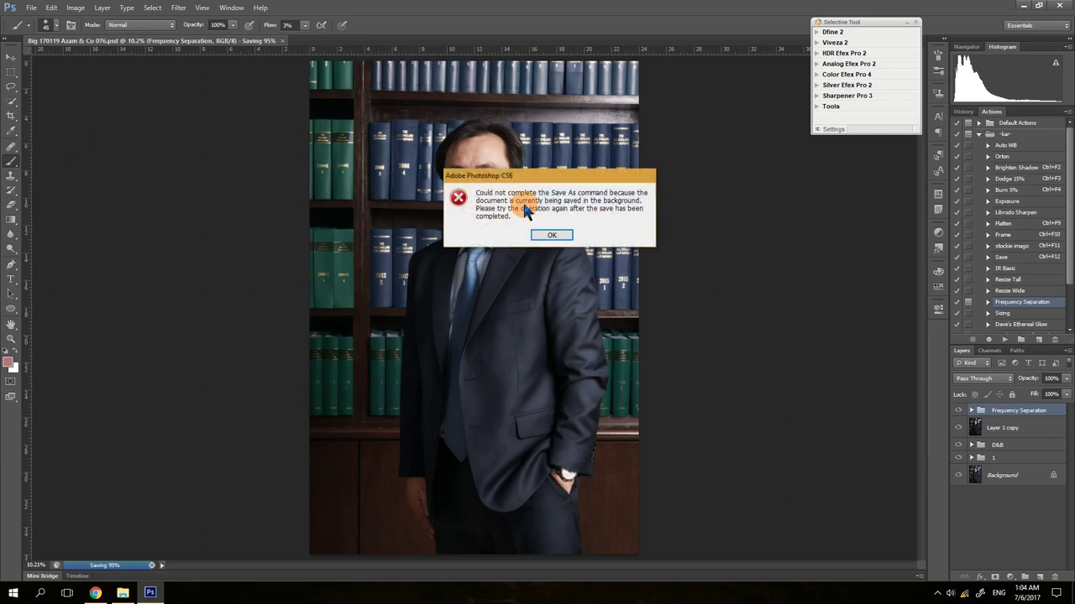
{"action": "left_click", "coordinate": [550, 236]}
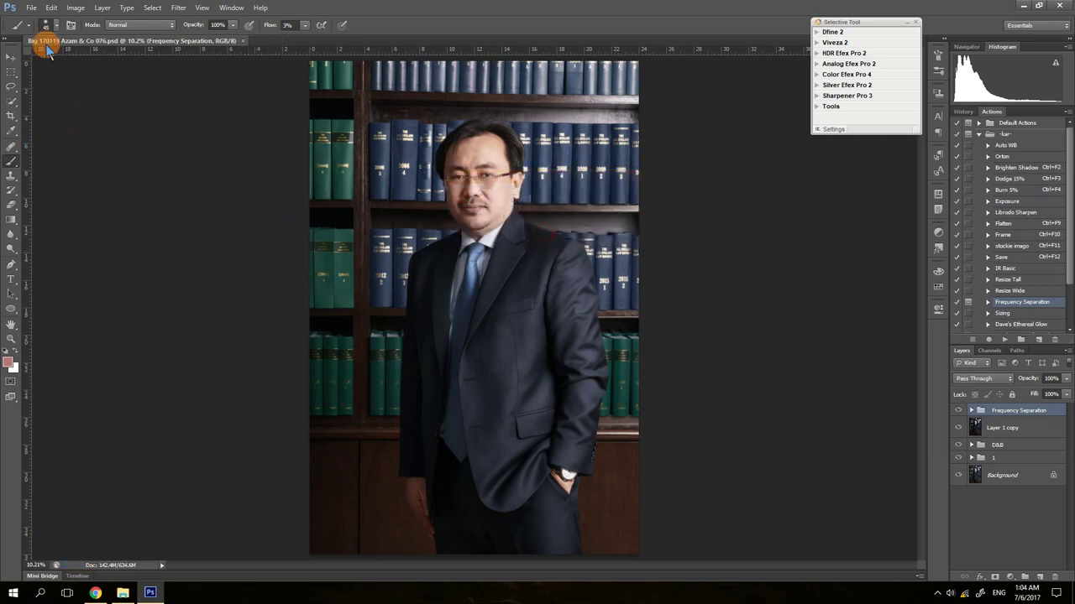
Save a JPEG copy as Big 170119 Azam & Co 076.jpg in the Poster folder, with quality 12 (Maximum) and Baseline ("Standard") format
{"action": "left_click", "coordinate": [31, 8]}
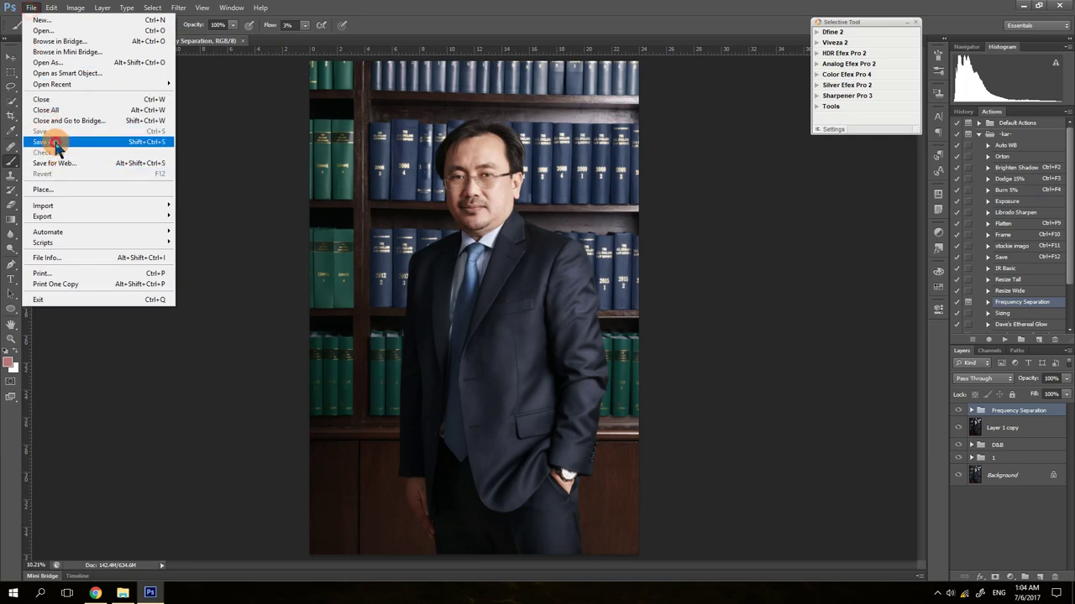
{"action": "left_click", "coordinate": [52, 142]}
{"action": "left_click", "coordinate": [631, 325]}
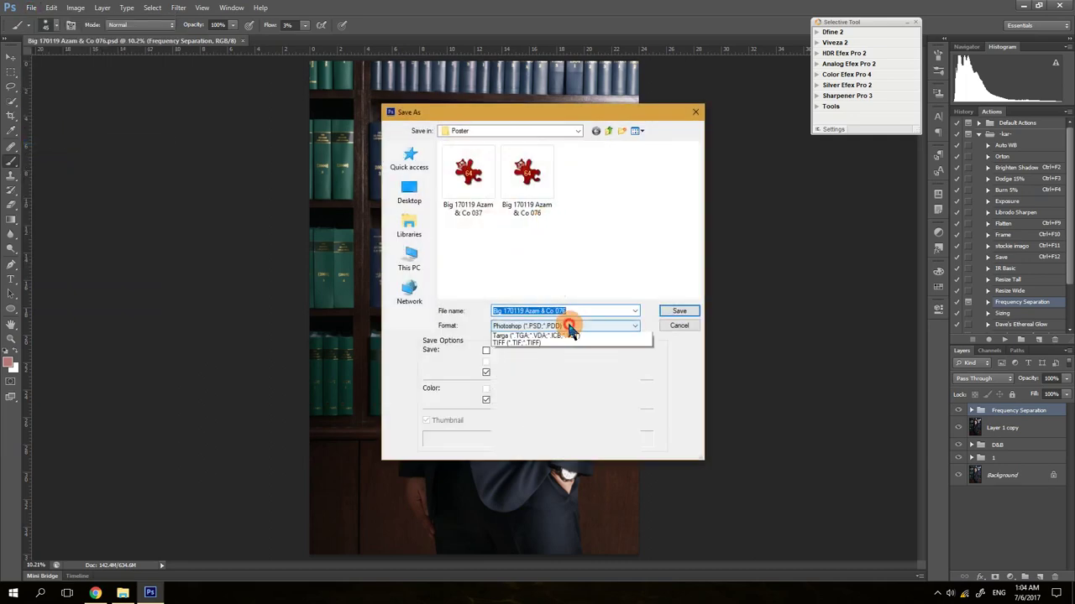
{"action": "left_click", "coordinate": [537, 394]}
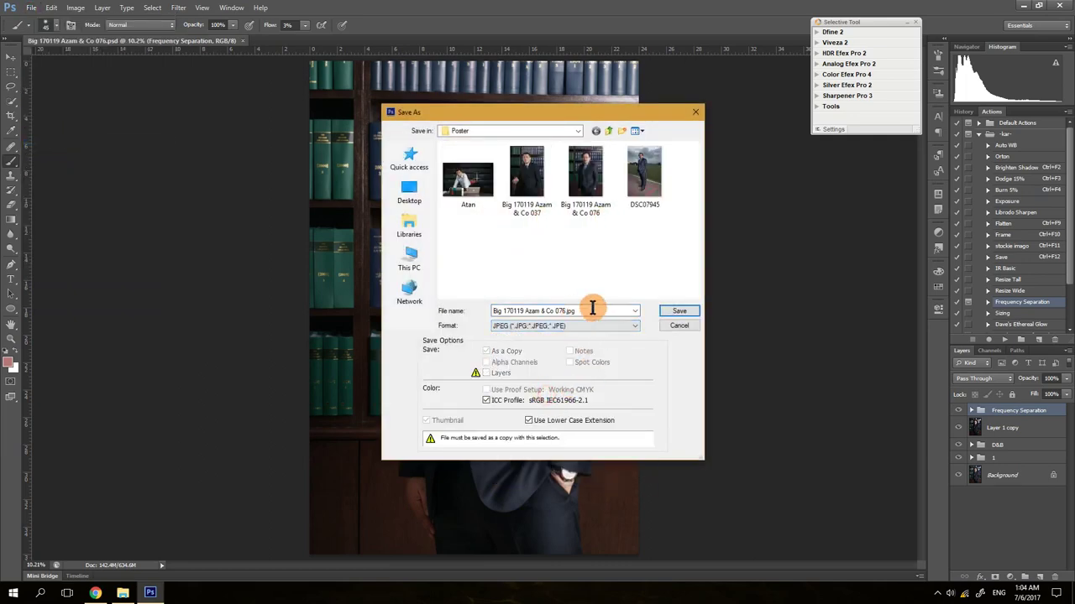
{"action": "left_click", "coordinate": [679, 311]}
{"action": "left_click", "coordinate": [511, 221]}
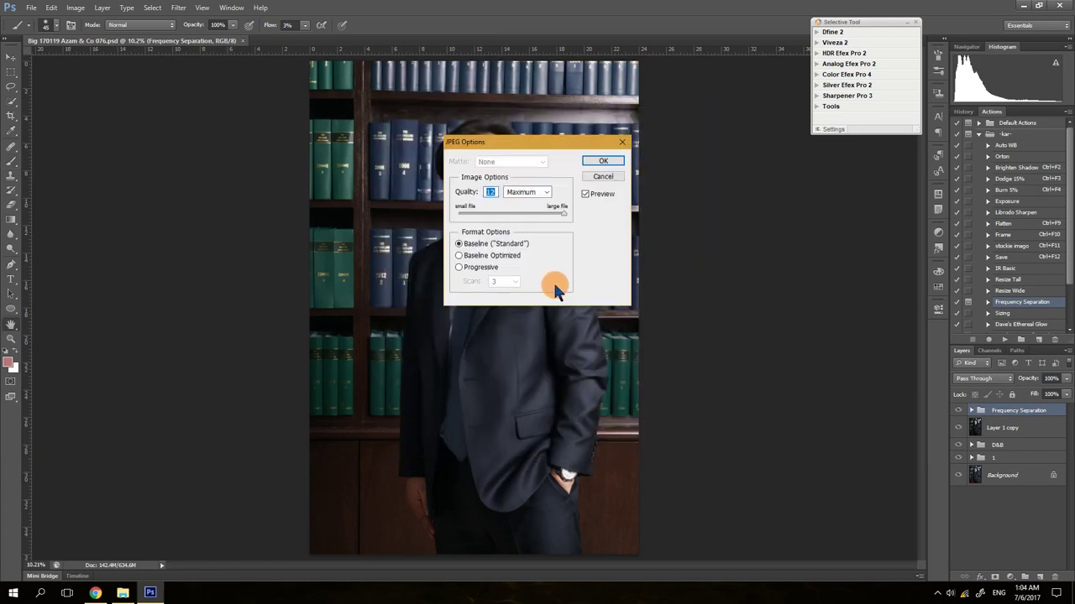
{"action": "left_click", "coordinate": [586, 159]}
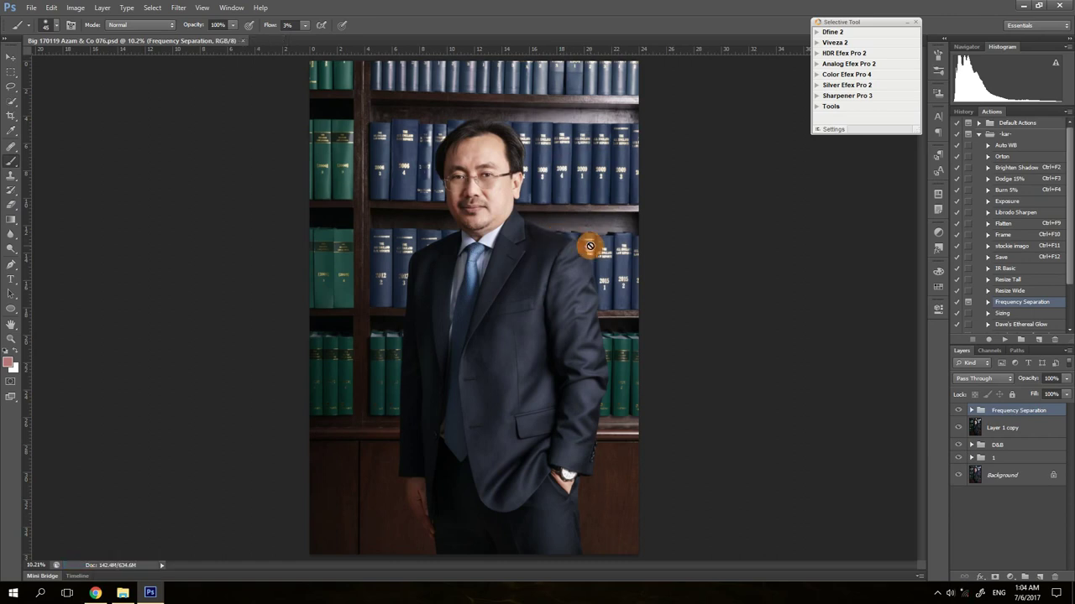
Close Photoshop, switch to the Chrome window showing Facebook and select the page's web address
{"action": "left_click", "coordinate": [1063, 7]}
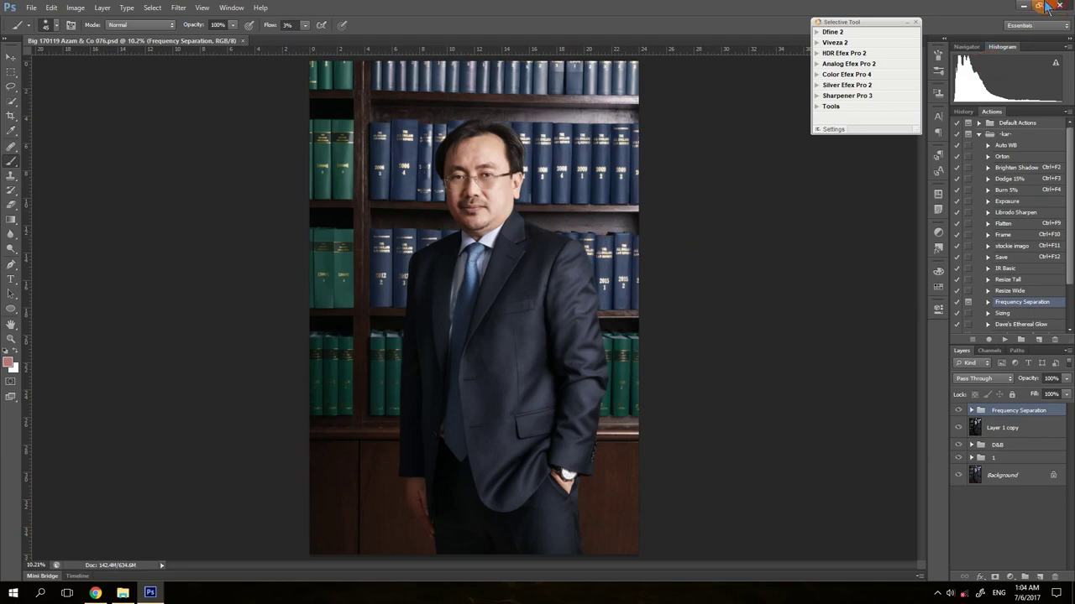
{"action": "key", "text": "ctrl+l"}
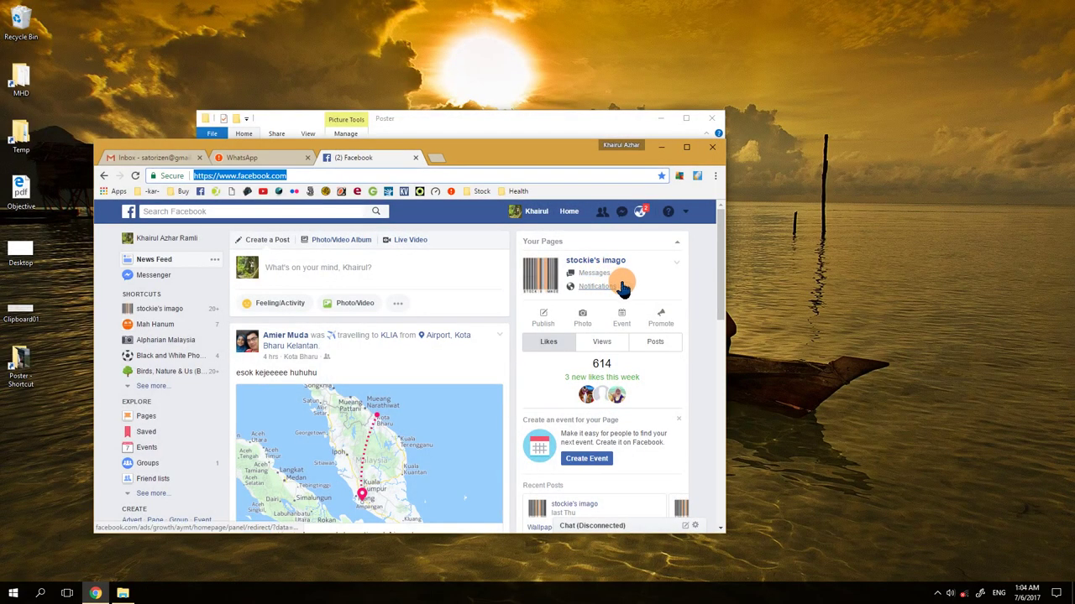